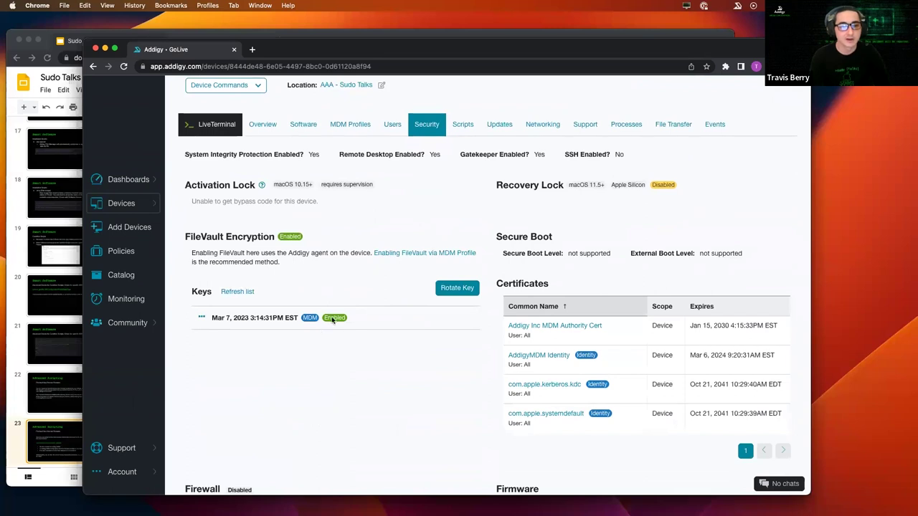
# - Rotate the Mac's FileVault encryption key and confirm the rotation
pyautogui.scroll(2, 328, 327)
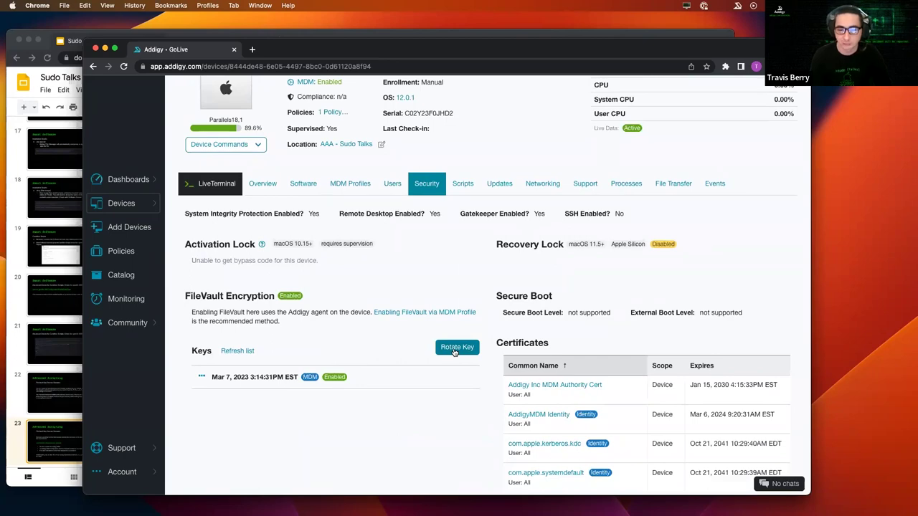
pyautogui.click(453, 350)
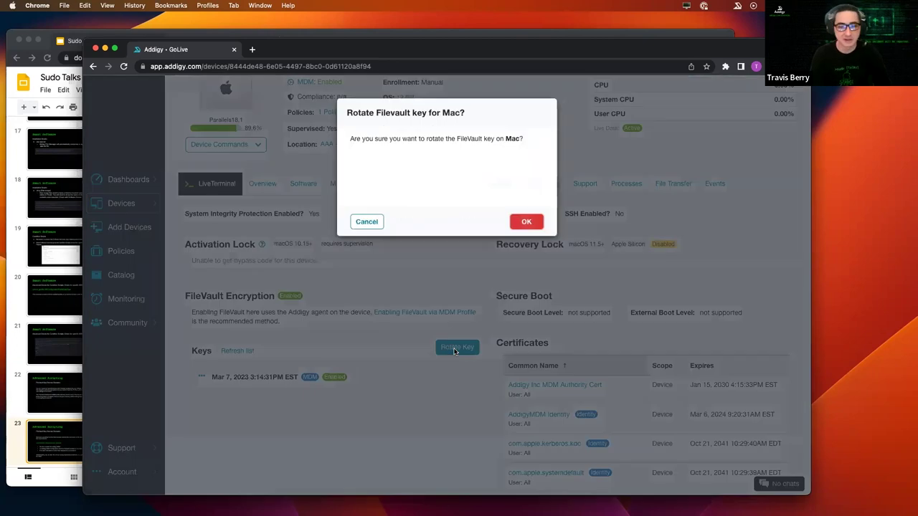
pyautogui.click(523, 223)
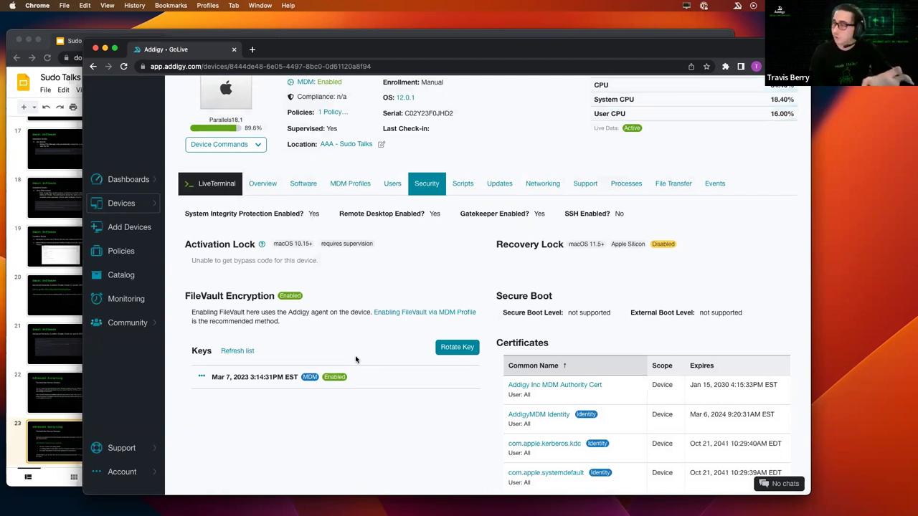
# - Open the "Prompt to Rotate Filevault Key" script from the community scripts
pyautogui.scroll(1, 356, 359)
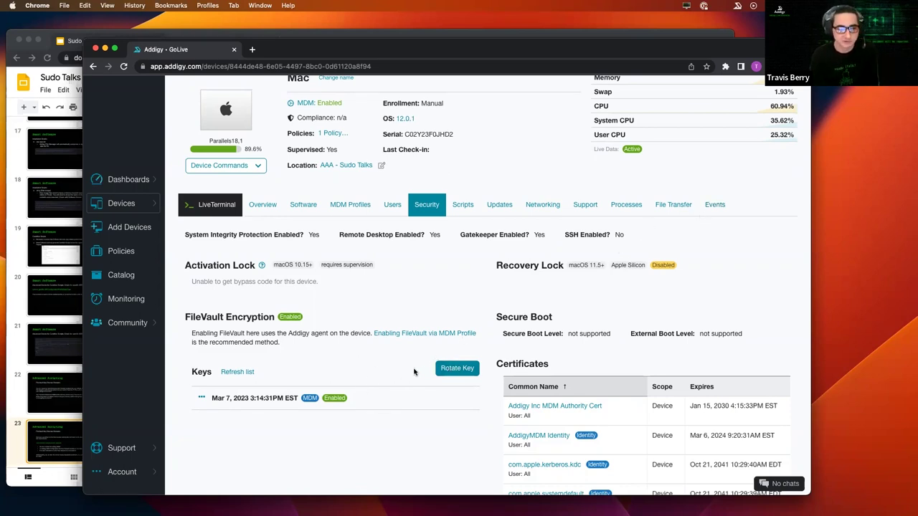
pyautogui.scroll(2, 384, 357)
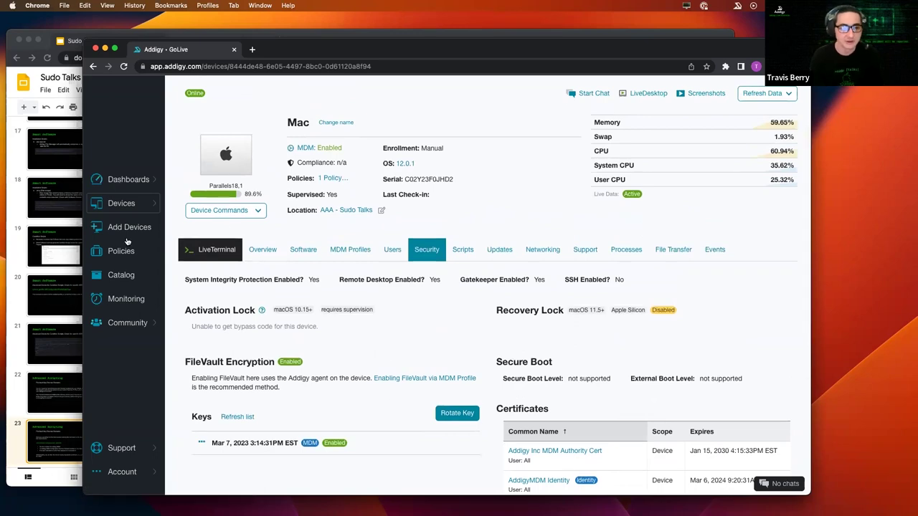
pyautogui.moveTo(131, 322)
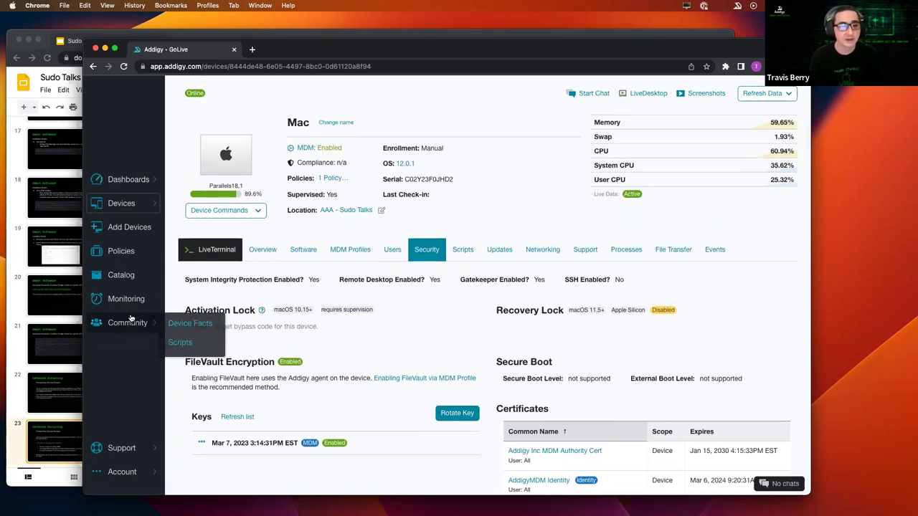
pyautogui.click(175, 342)
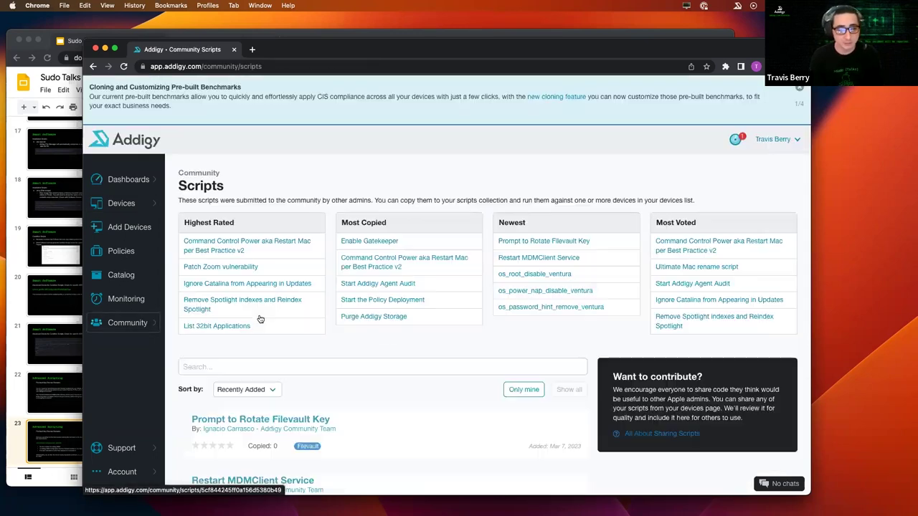
pyautogui.scroll(-5, 318, 404)
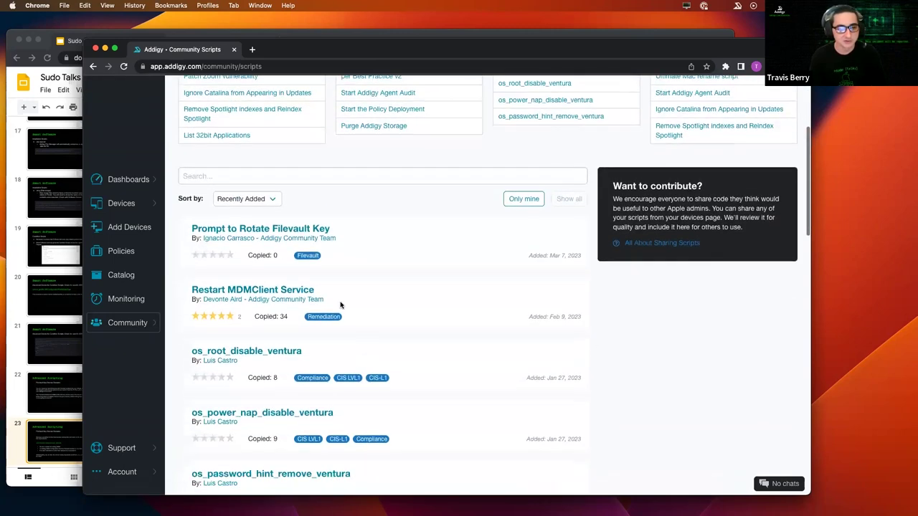
pyautogui.click(301, 233)
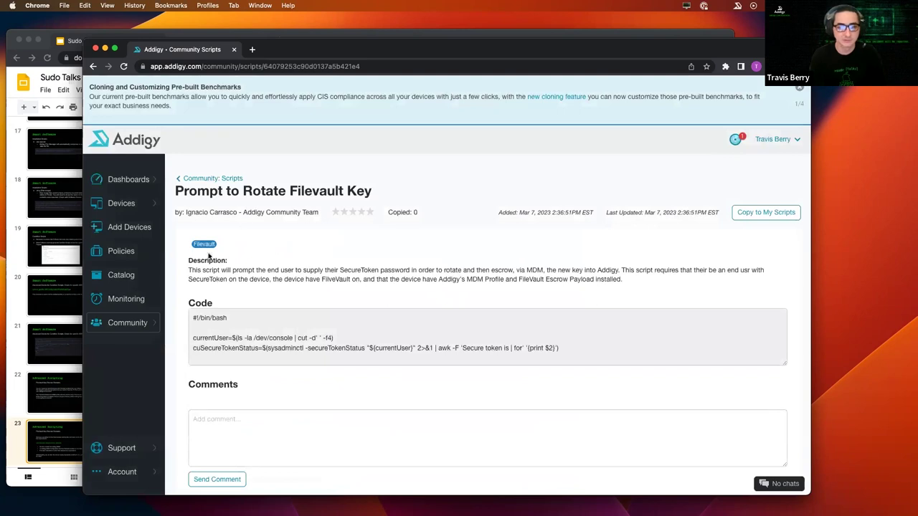
# - Return to the community scripts list, browse it, and reopen the "Prompt to Rotate Filevault Key" script
pyautogui.moveTo(149, 335)
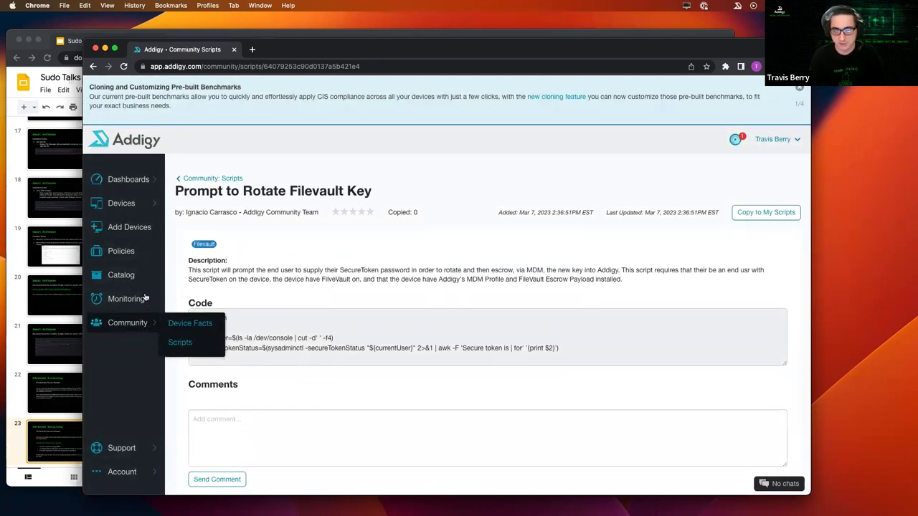
pyautogui.click(180, 179)
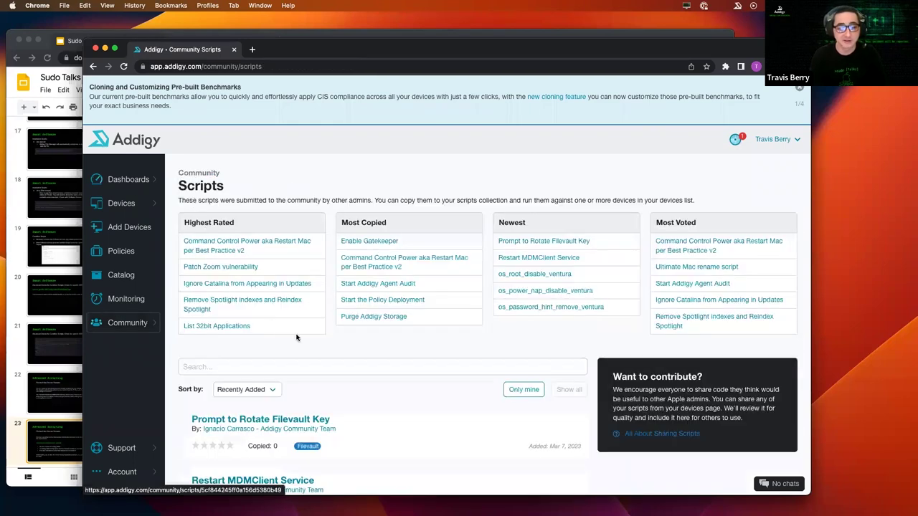
pyautogui.scroll(-1, 349, 398)
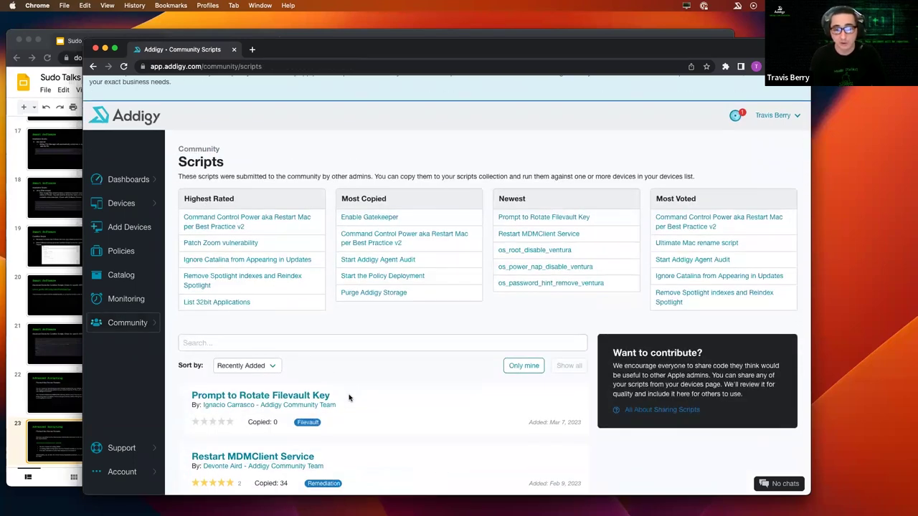
pyautogui.scroll(-5, 349, 397)
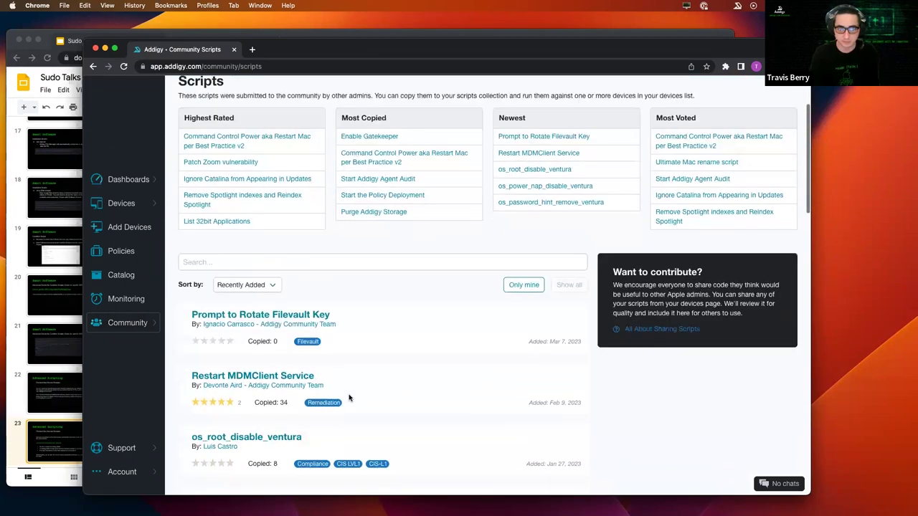
pyautogui.scroll(6, 349, 326)
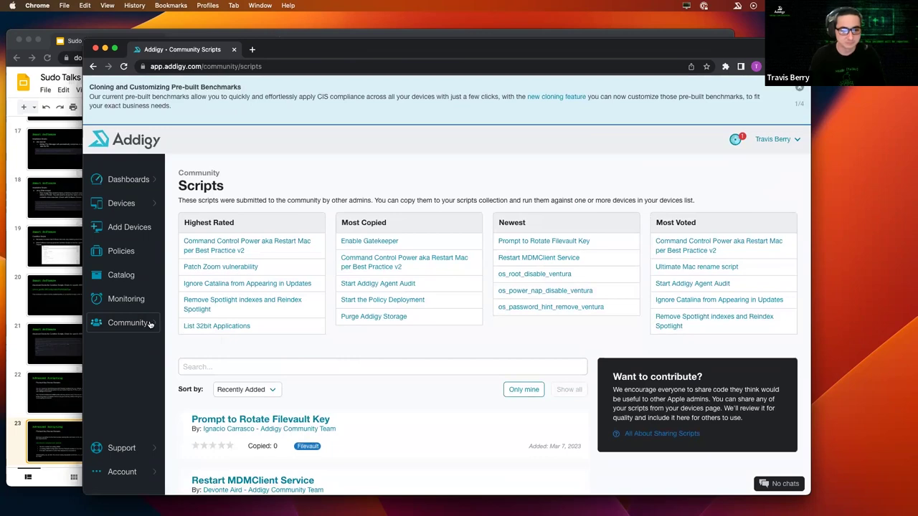
pyautogui.click(257, 420)
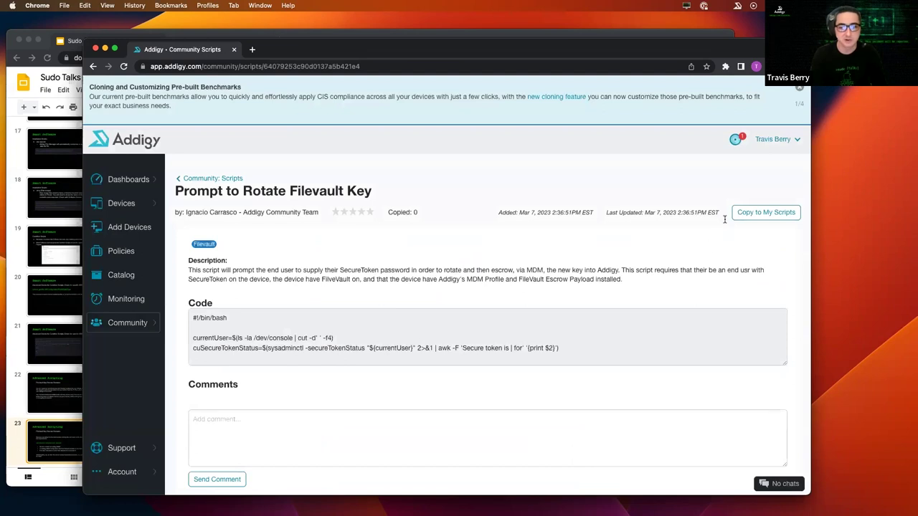
# - Go to the list of all devices and view the blank form for a new saved script
pyautogui.click(219, 179)
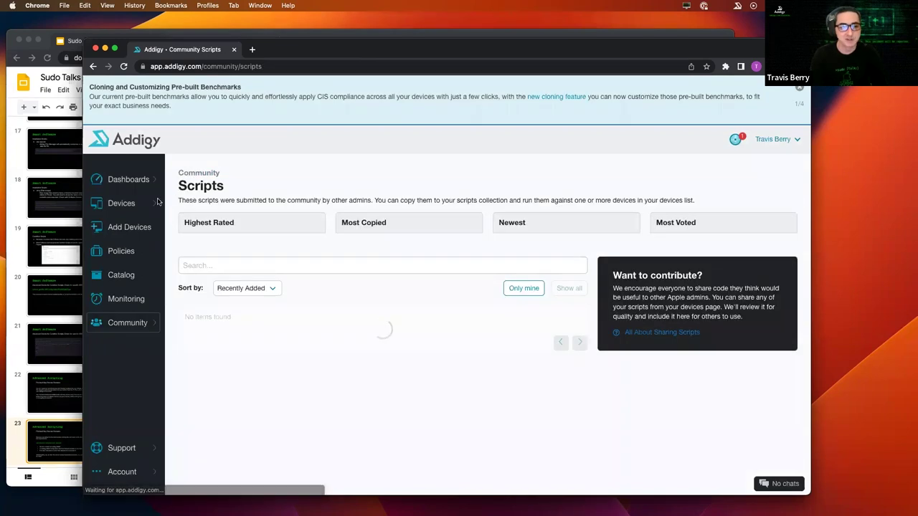
pyautogui.moveTo(143, 207)
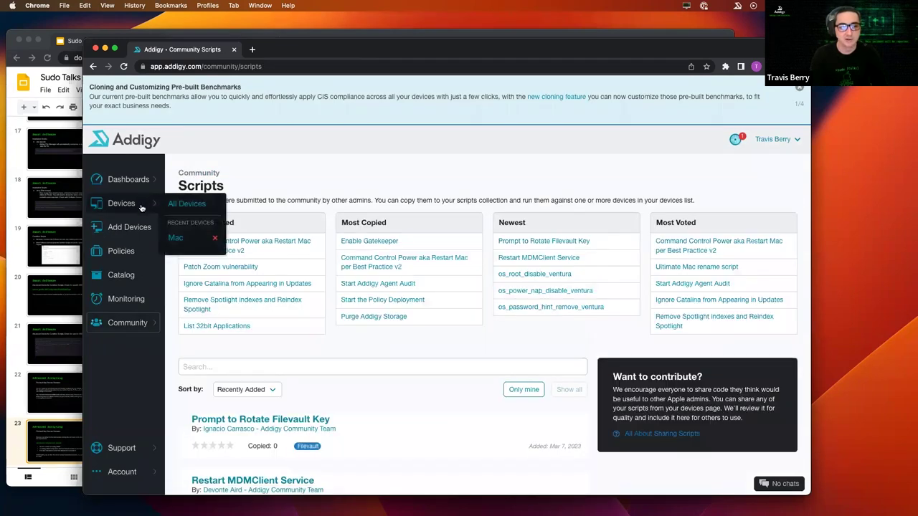
pyautogui.click(181, 206)
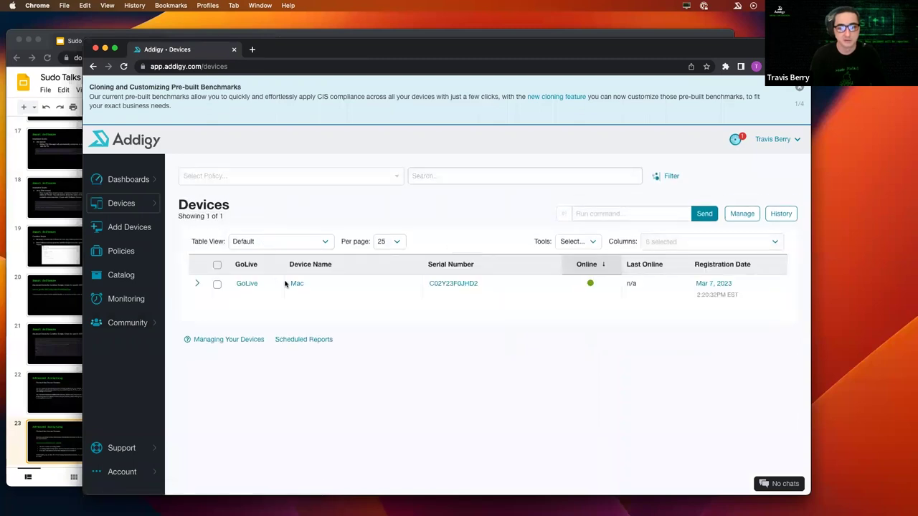
pyautogui.click(606, 213)
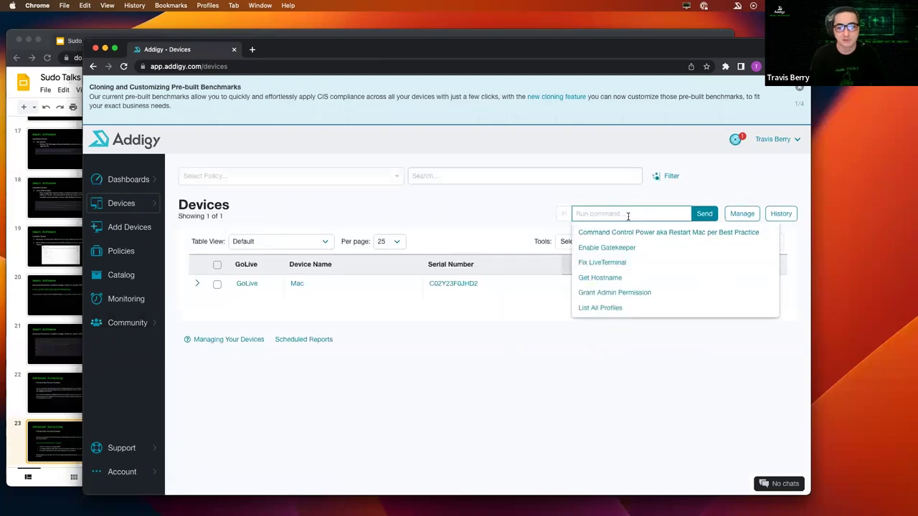
pyautogui.click(738, 213)
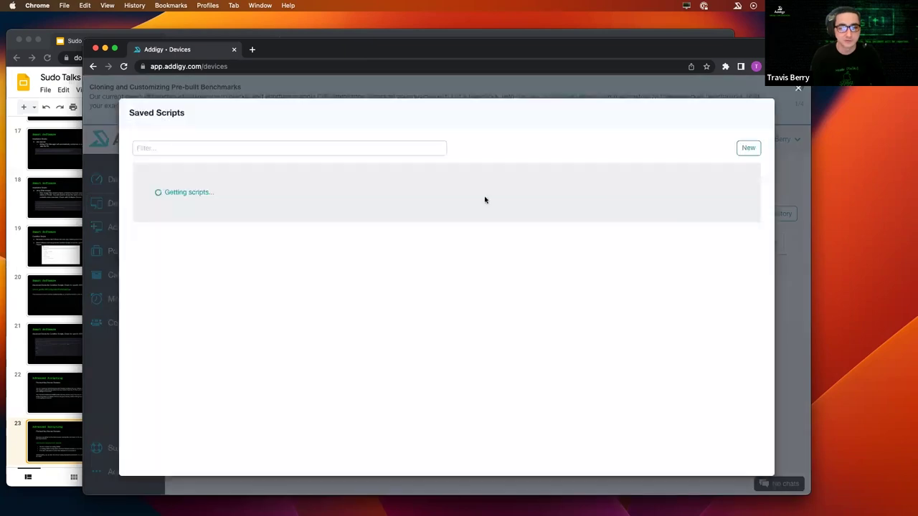
pyautogui.click(744, 149)
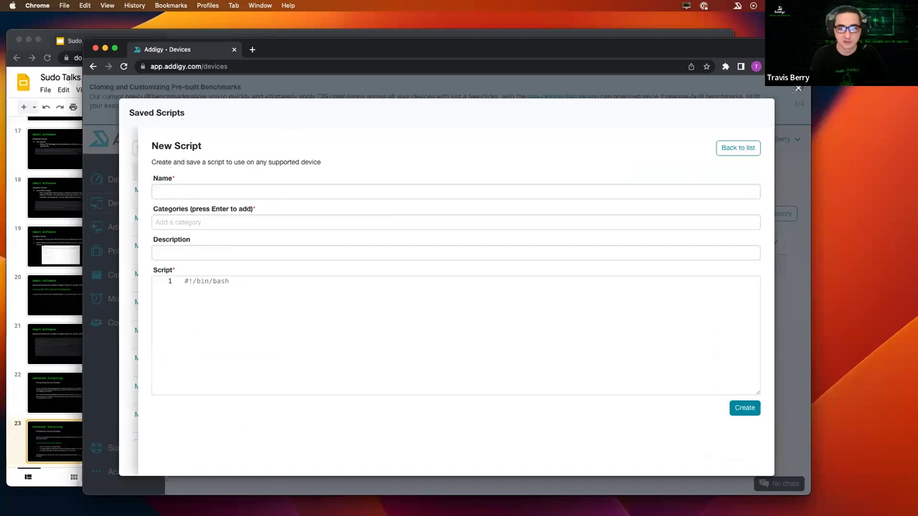
pyautogui.press('Escape')
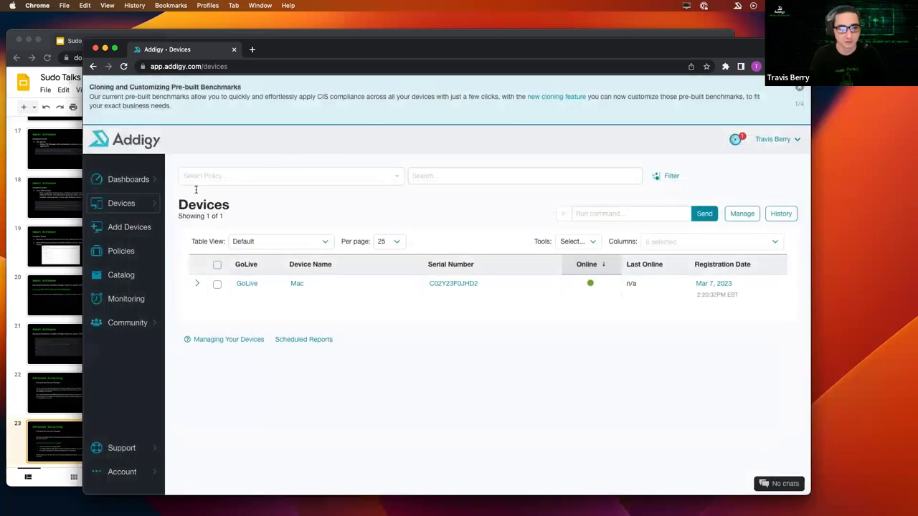
# - Reopen the saved scripts from the devices page and look through the available script names
pyautogui.moveTo(148, 204)
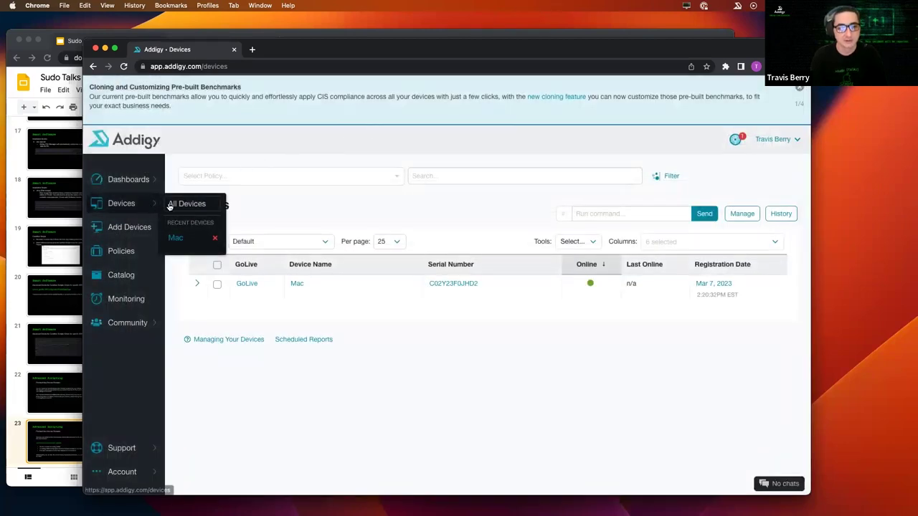
pyautogui.click(743, 214)
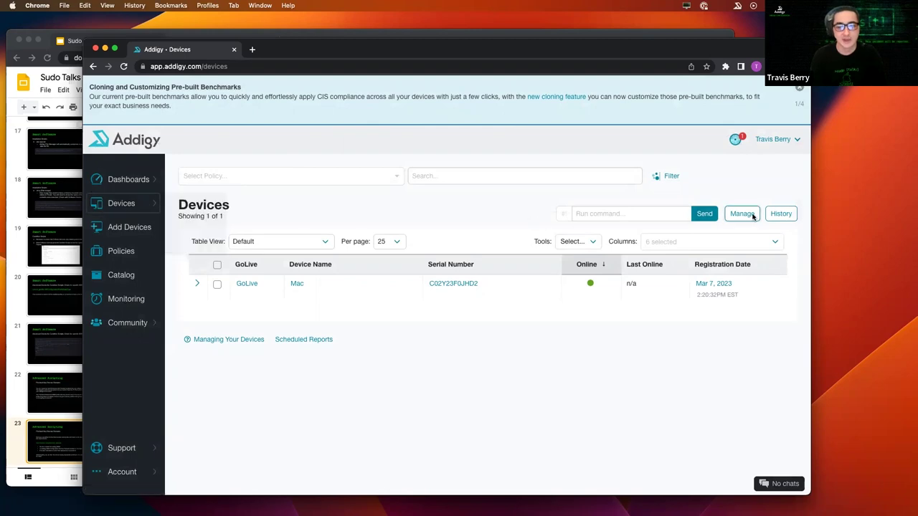
pyautogui.scroll(-2, 418, 240)
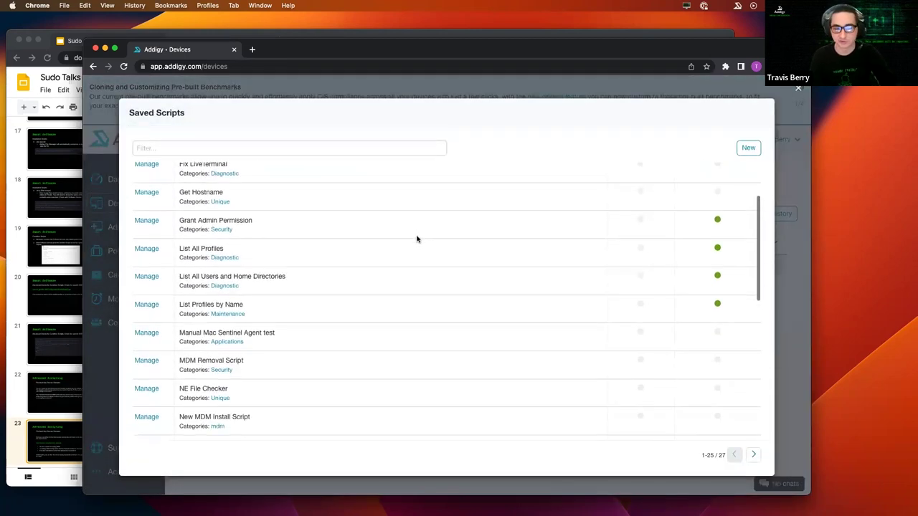
pyautogui.scroll(-1, 417, 239)
pyautogui.scroll(-6, 417, 239)
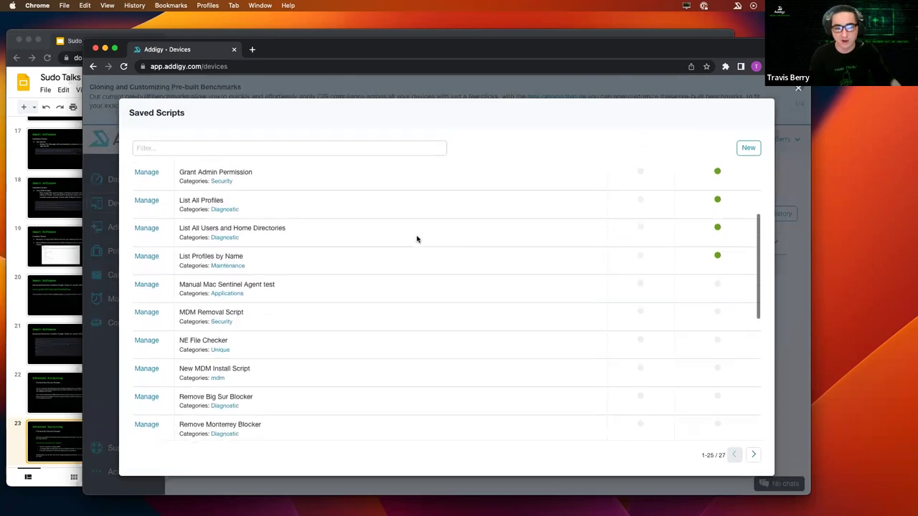
pyautogui.scroll(-3, 417, 239)
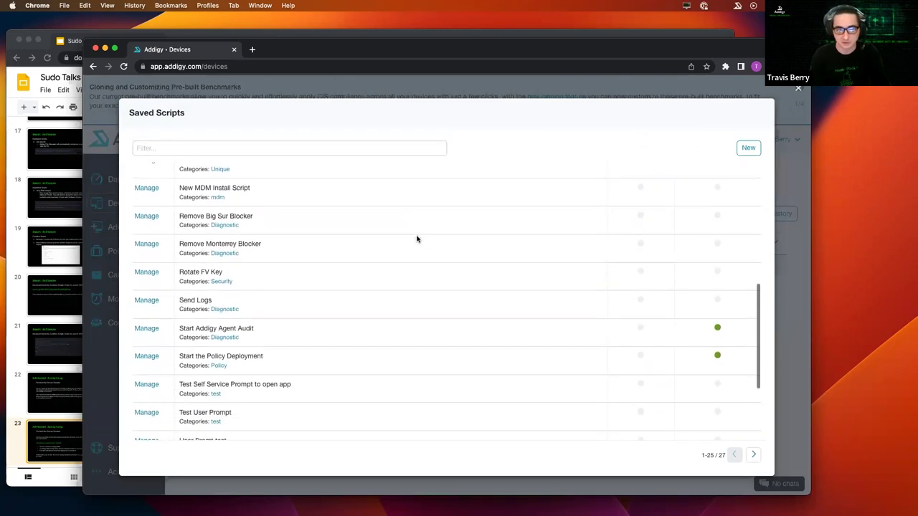
pyautogui.scroll(10, 416, 239)
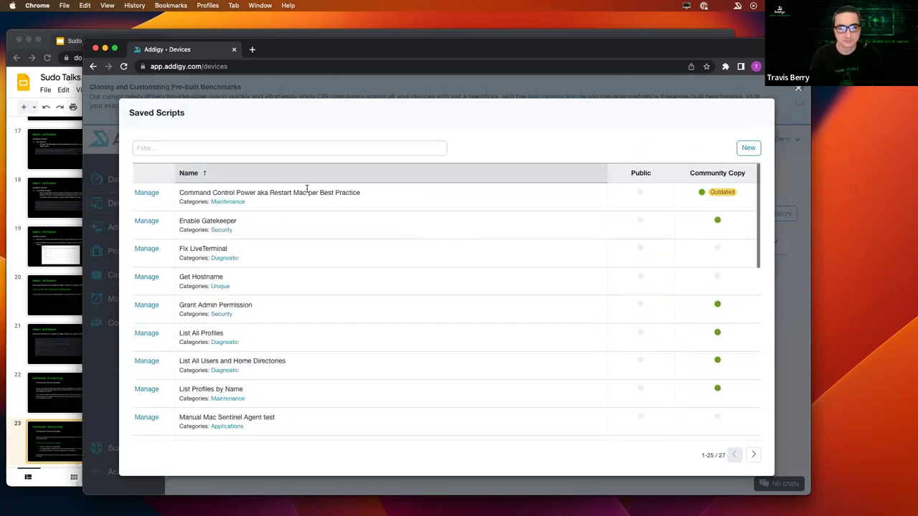
# - Filter the saved scripts by "File", clear the filter, and close the saved scripts list
pyautogui.click(234, 149)
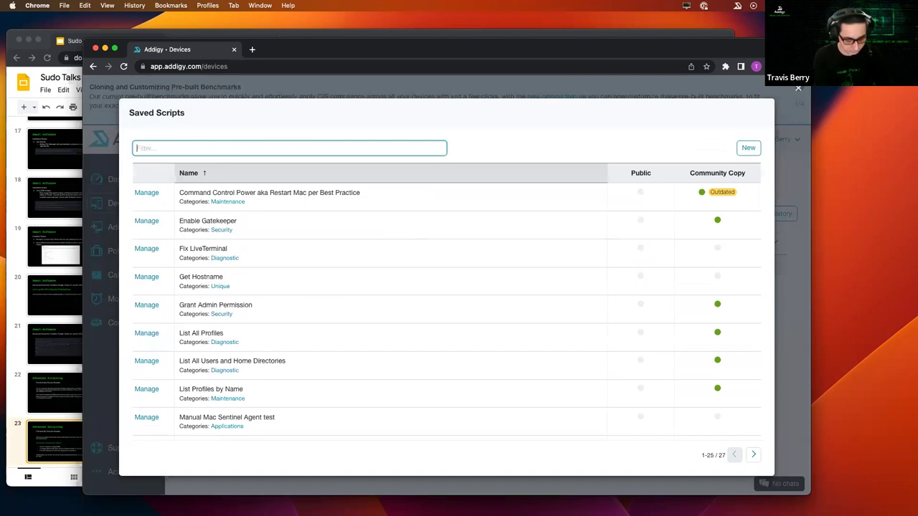
pyautogui.write('Vi')
pyautogui.press('BackSpace')
pyautogui.press('BackSpace')
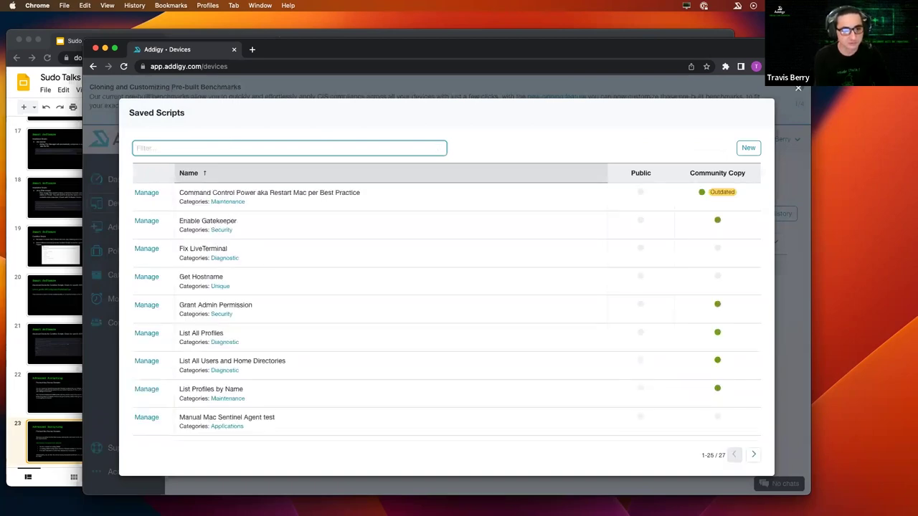
pyautogui.write('File')
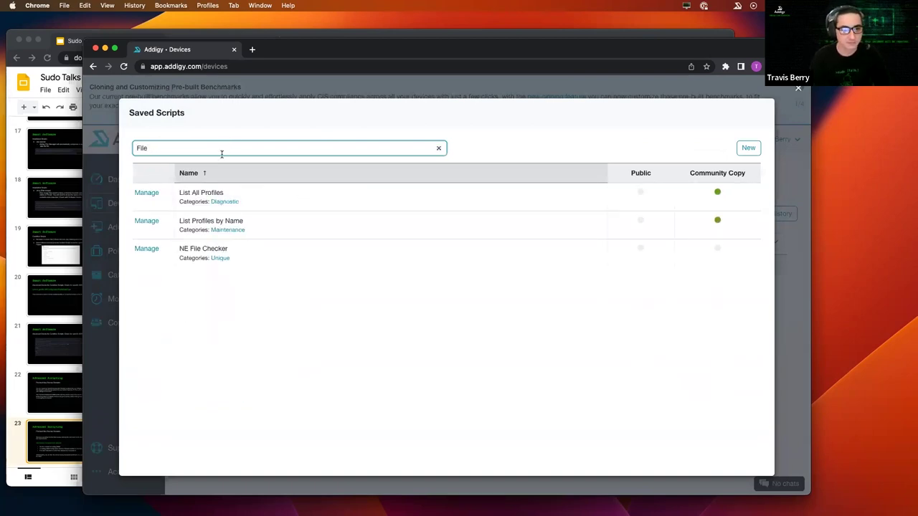
pyautogui.press('BackSpace')
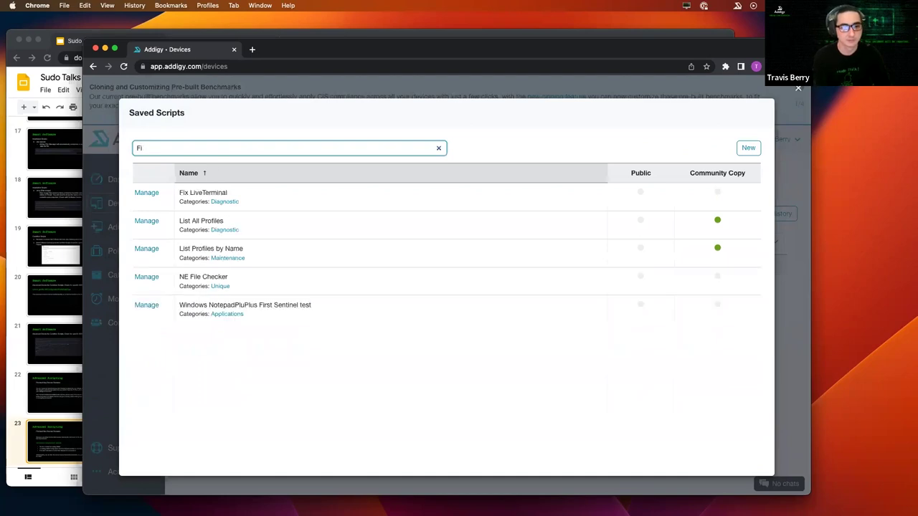
pyautogui.press('BackSpace')
pyautogui.press('BackSpace')
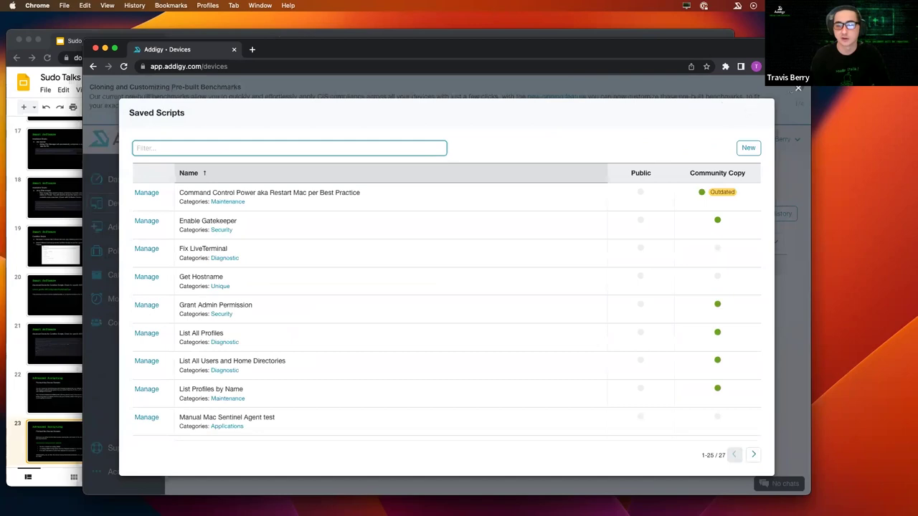
pyautogui.click(798, 89)
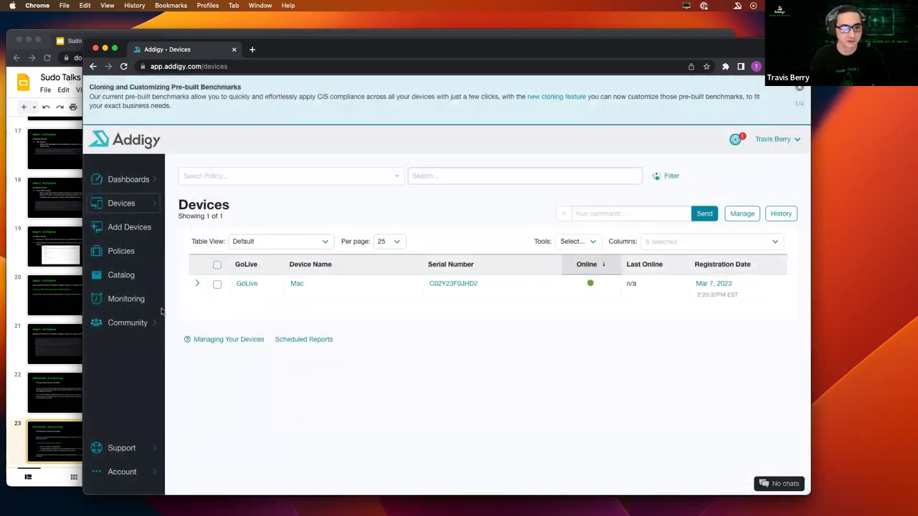
# - Open the community script "Prompt to Rotate Filevault Key" and copy it to the saved scripts collection
pyautogui.moveTo(155, 323)
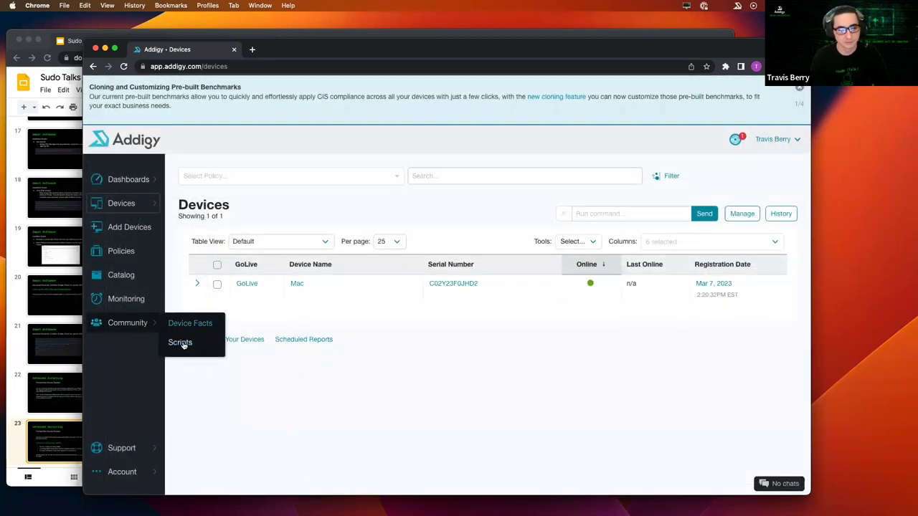
pyautogui.click(185, 343)
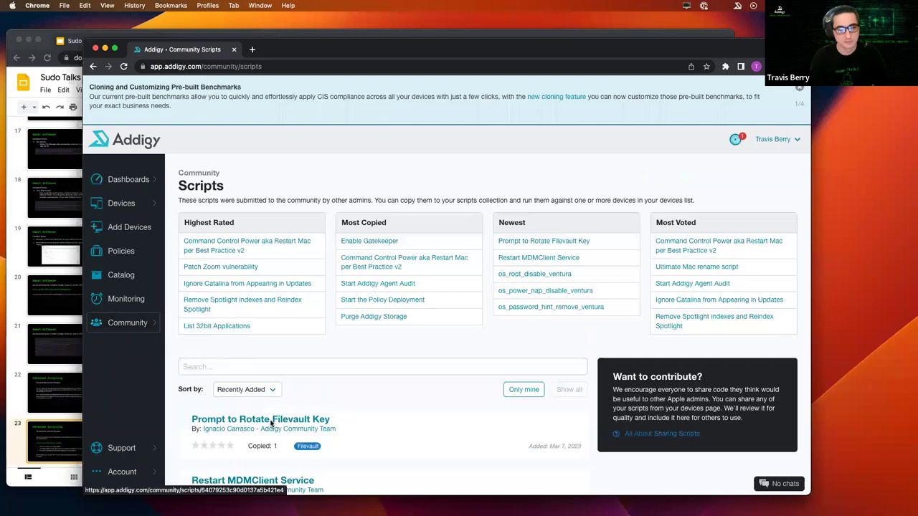
pyautogui.click(271, 421)
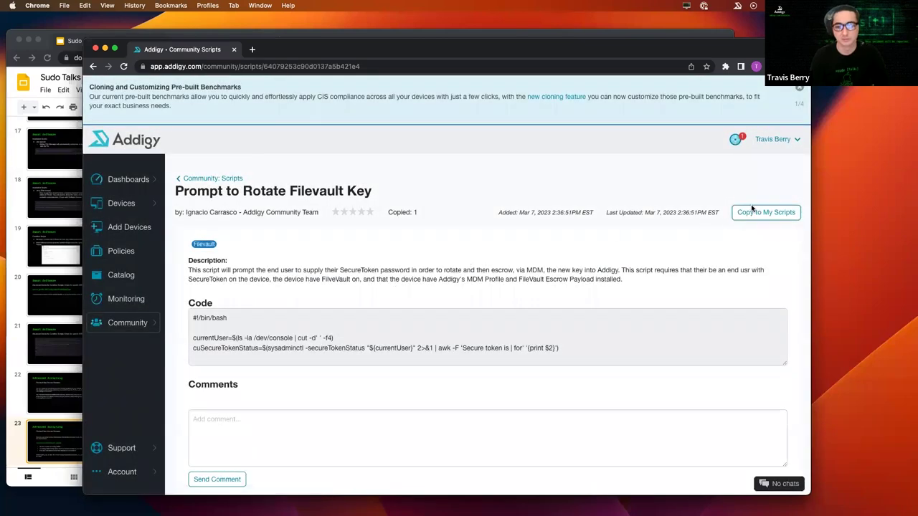
pyautogui.click(751, 211)
pyautogui.click(644, 234)
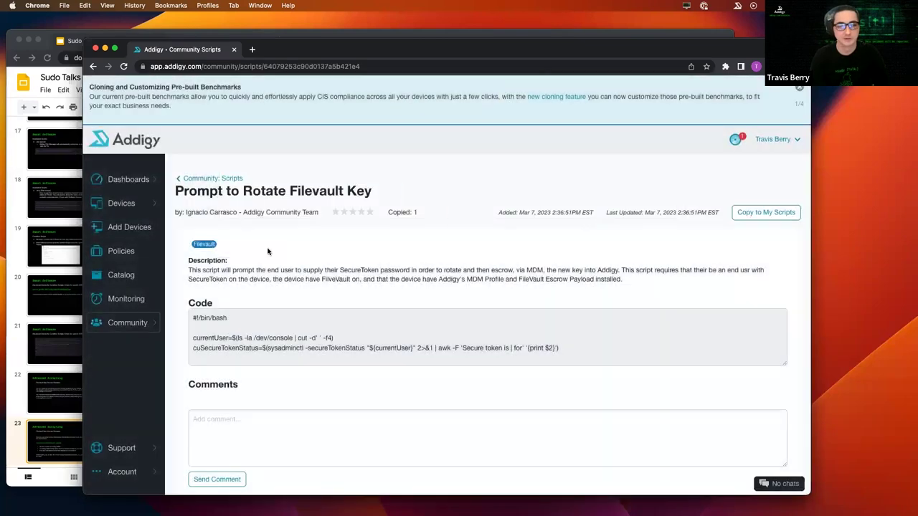
# - On the devices page, find the saved script by "Prompt" and choose "Prompt to Rotate Filevault Key" as the command to run
pyautogui.moveTo(133, 205)
pyautogui.click(181, 206)
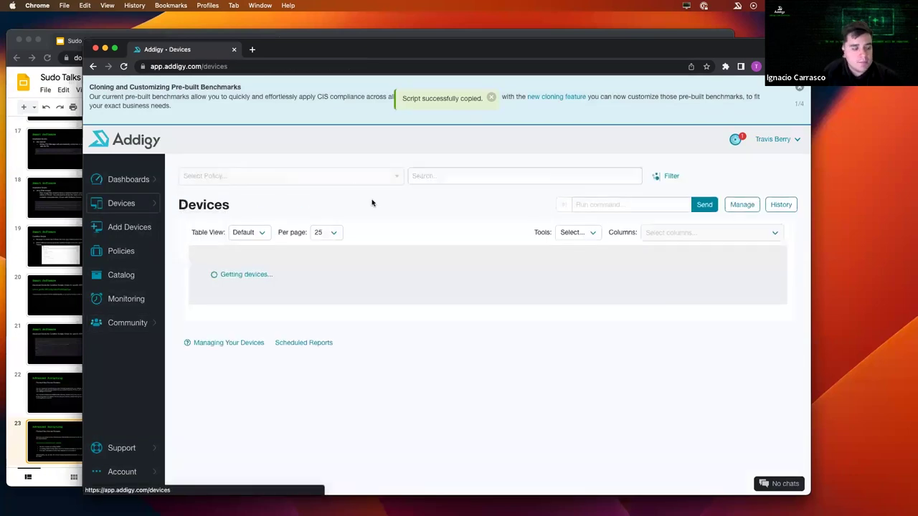
pyautogui.click(590, 213)
pyautogui.write('Prompt')
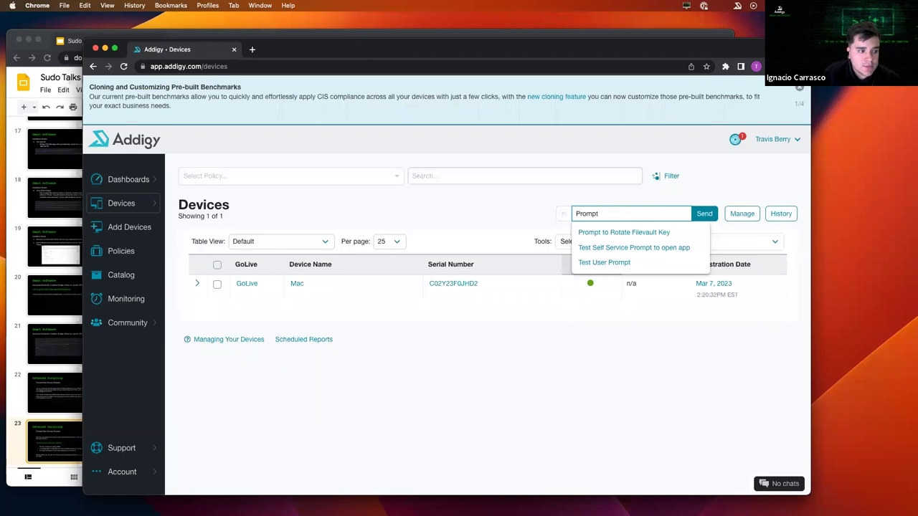
pyautogui.click(602, 233)
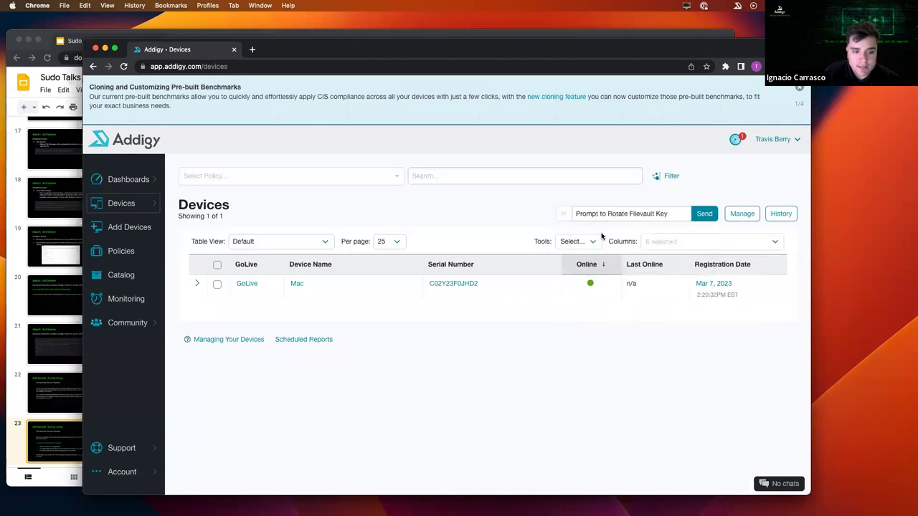
# - Open the details of the device named Mac, start a LiveDesktop session, and allow it to open Screen Sharing
pyautogui.click(295, 283)
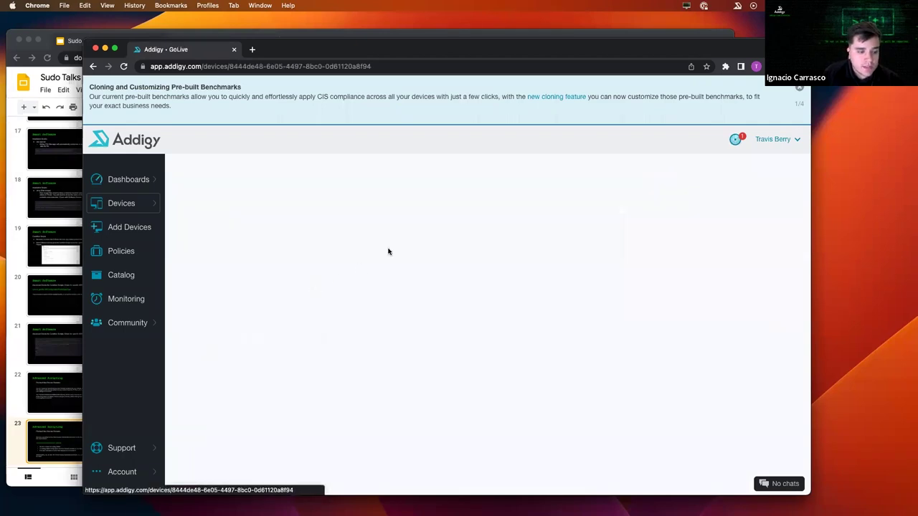
pyautogui.click(645, 177)
pyautogui.click(454, 240)
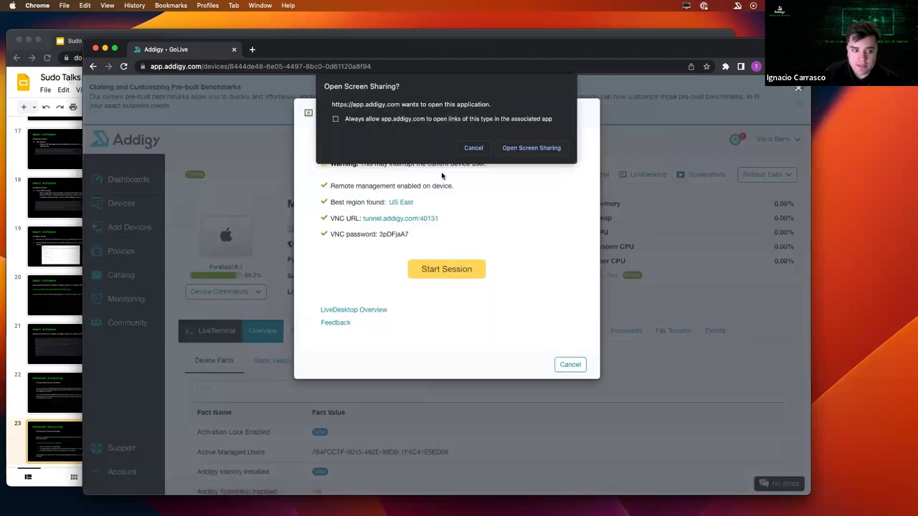
pyautogui.click(531, 148)
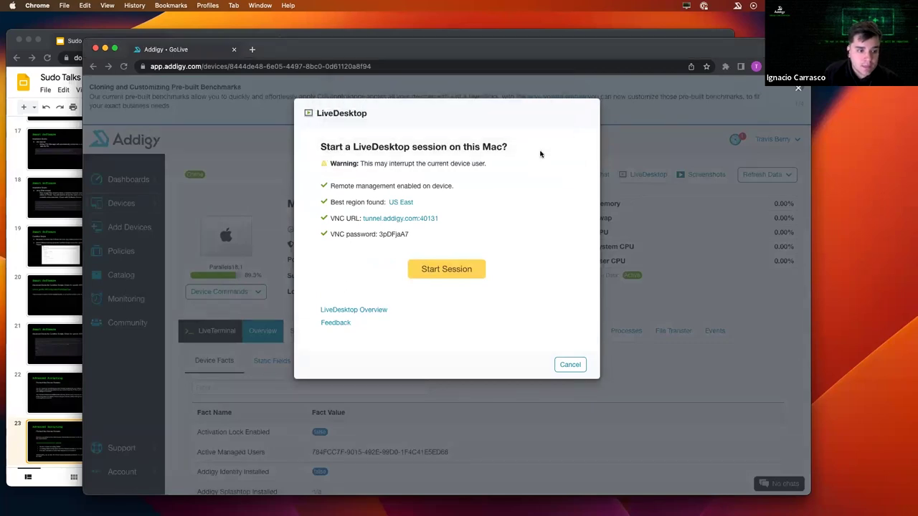
pyautogui.rightClick(134, 207)
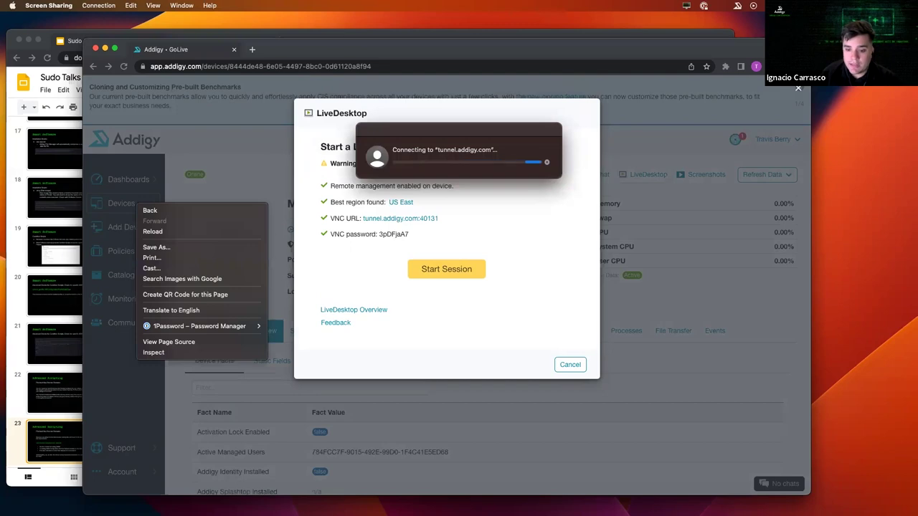
pyautogui.press('Escape')
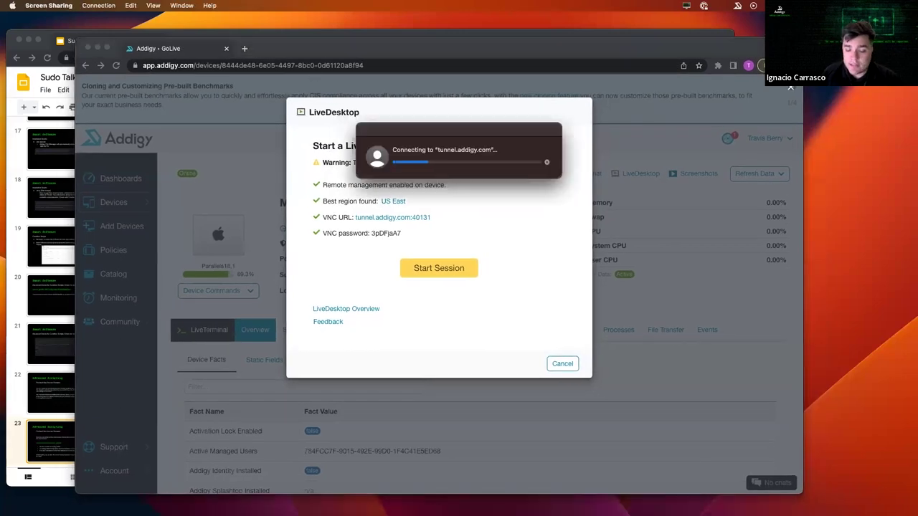
# - Leave the device page for the catalog, then reopen "Prompt to Rotate Filevault Key" from the community scripts
pyautogui.click(112, 281)
pyautogui.click(112, 275)
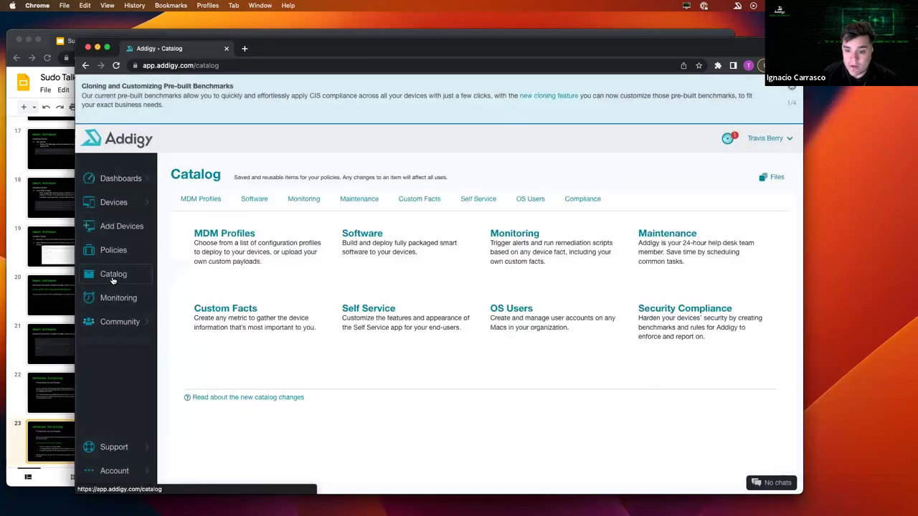
pyautogui.moveTo(136, 322)
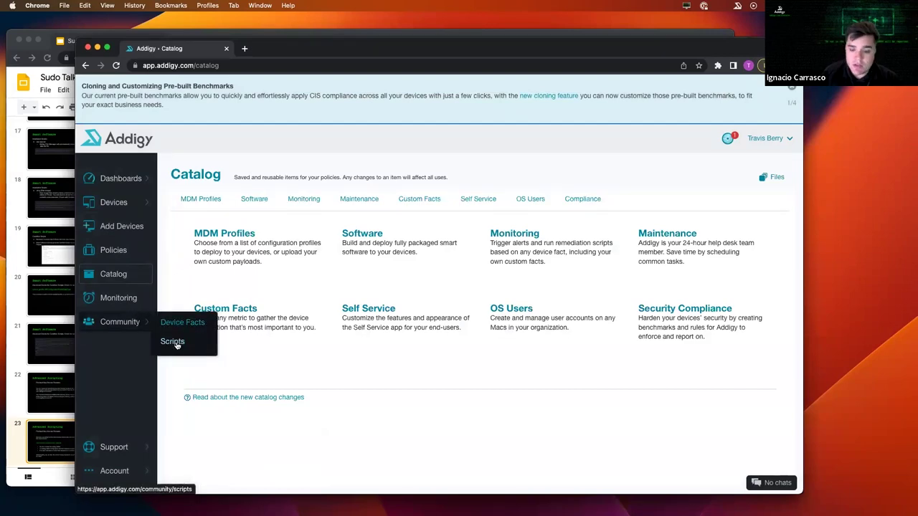
pyautogui.click(175, 342)
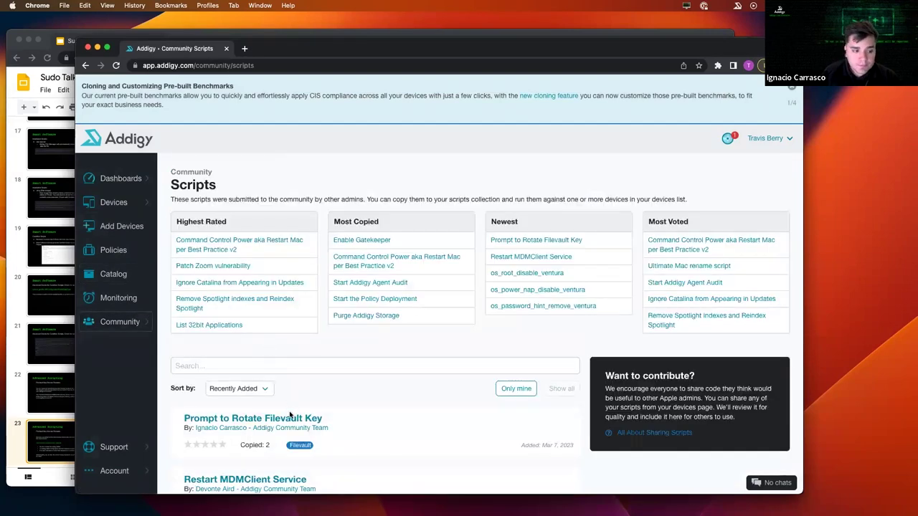
pyautogui.click(290, 417)
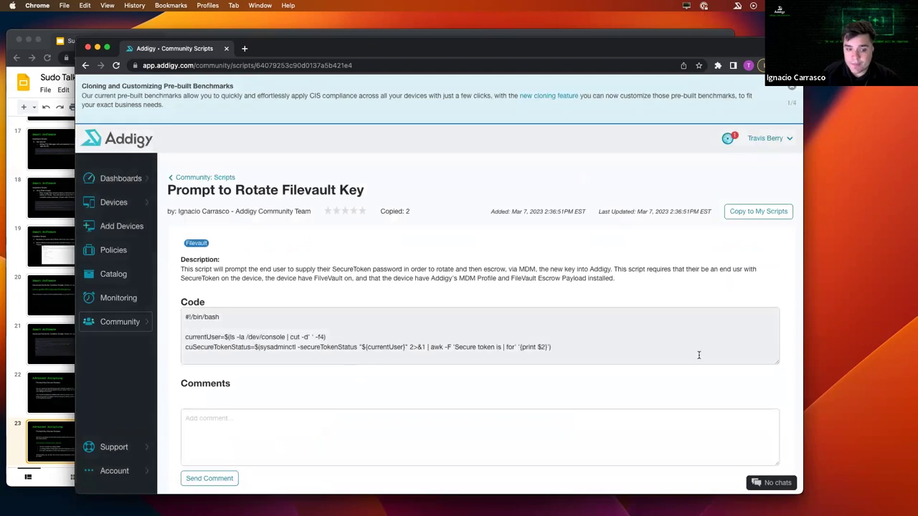
# - Enlarge the code box and read the script's FileVault status, MDM profile and escrow payload checks
pyautogui.moveTo(776, 361); pyautogui.dragTo(793, 465)
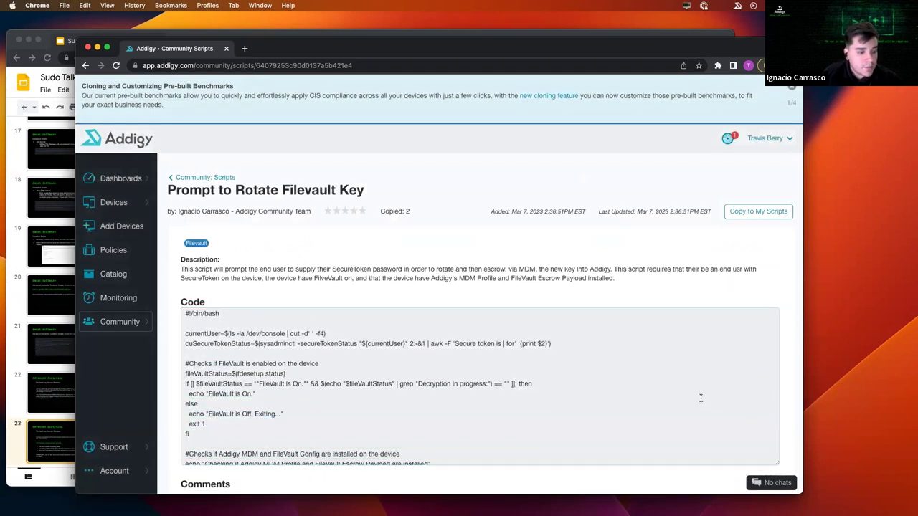
pyautogui.scroll(-2, 699, 393)
pyautogui.scroll(-5, 698, 393)
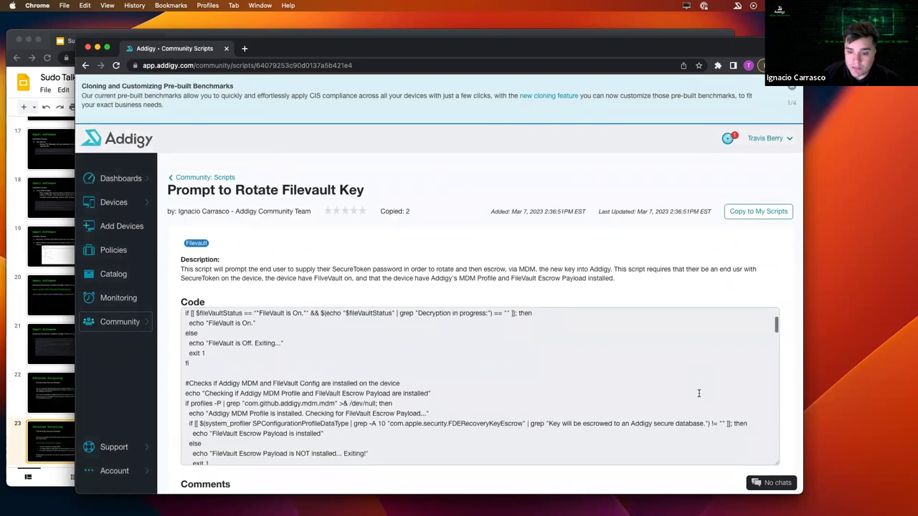
pyautogui.scroll(-3, 698, 393)
pyautogui.scroll(-5, 698, 393)
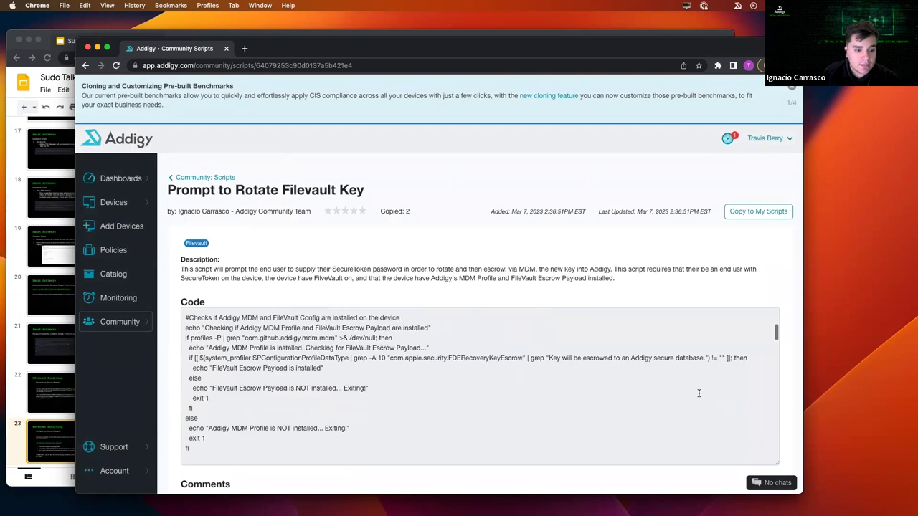
pyautogui.scroll(-4, 699, 393)
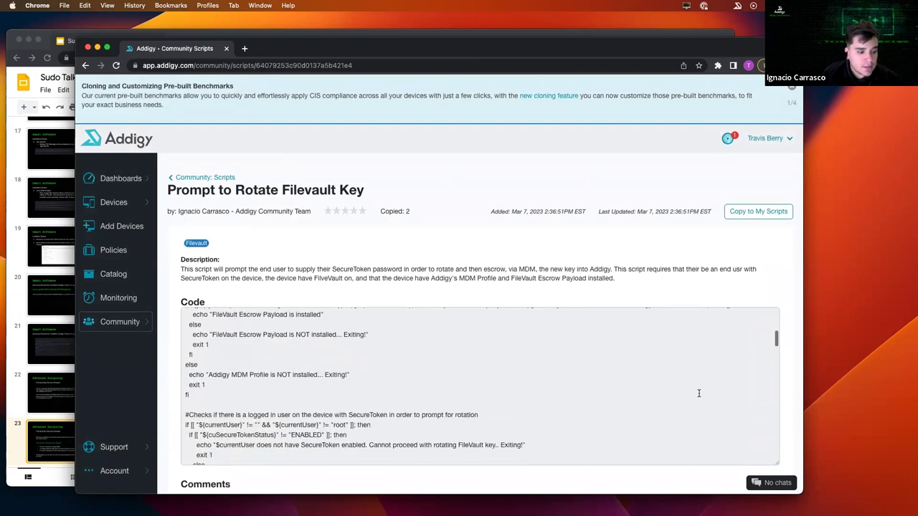
pyautogui.scroll(15, 695, 393)
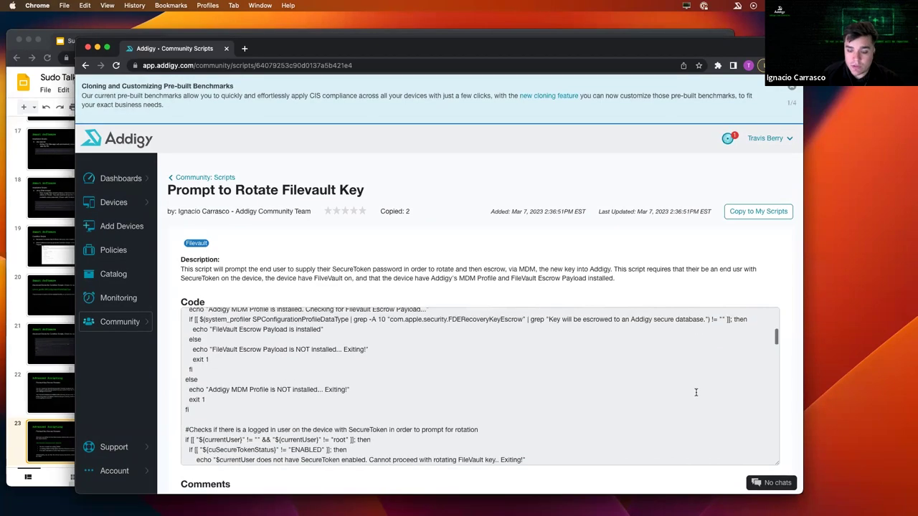
pyautogui.scroll(4, 695, 392)
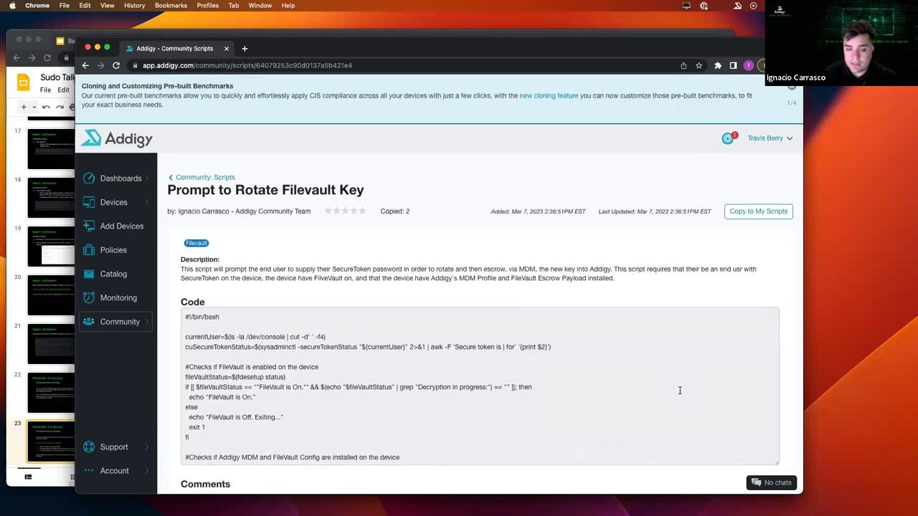
# - Review the opening of the script again, from the current user variables through the FileVault and MDM checks
pyautogui.scroll(-1, 667, 291)
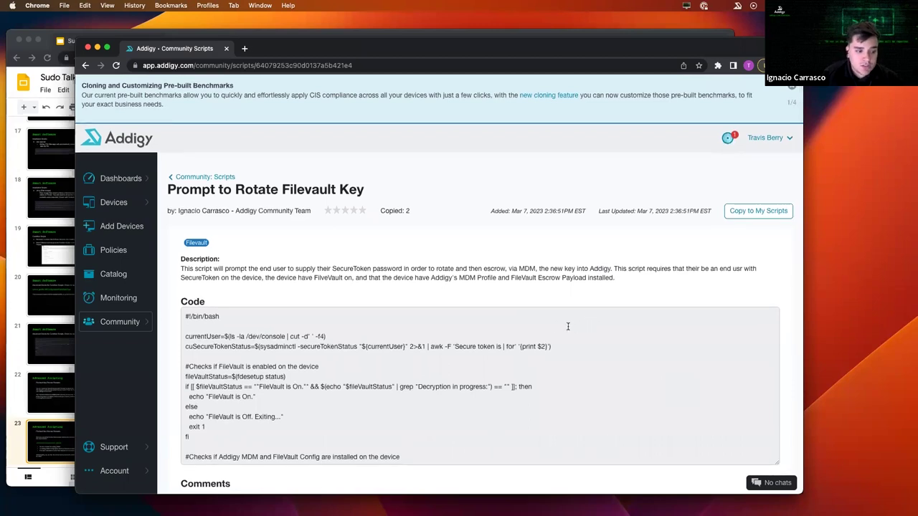
pyautogui.scroll(-2, 543, 327)
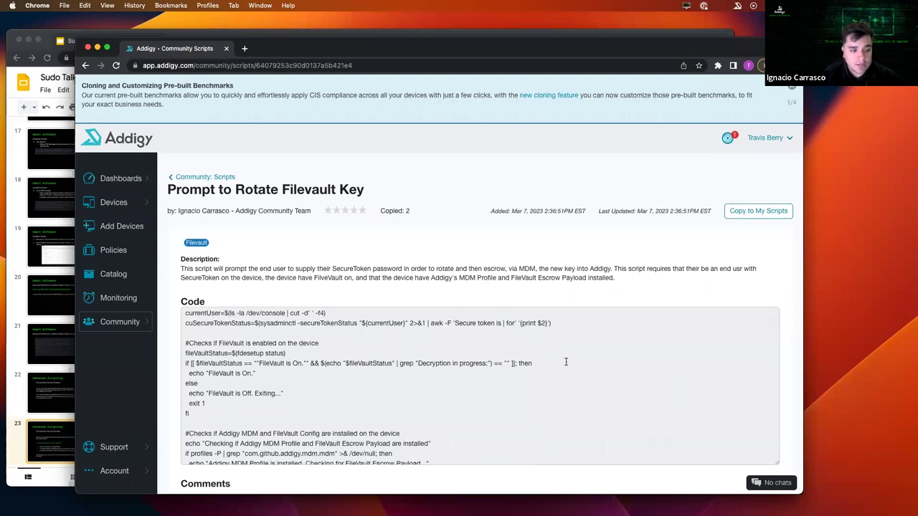
pyautogui.scroll(-2, 571, 361)
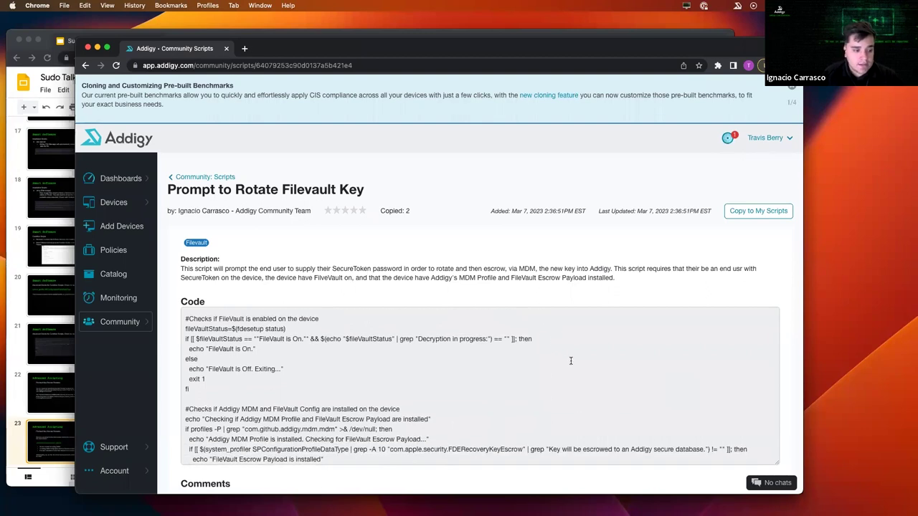
pyautogui.scroll(-1, 570, 361)
pyautogui.scroll(-3, 571, 361)
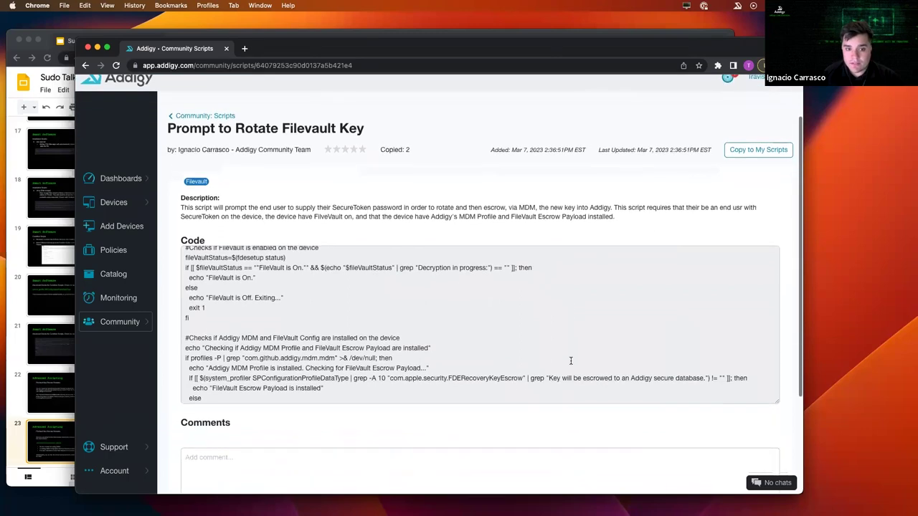
pyautogui.scroll(2, 516, 374)
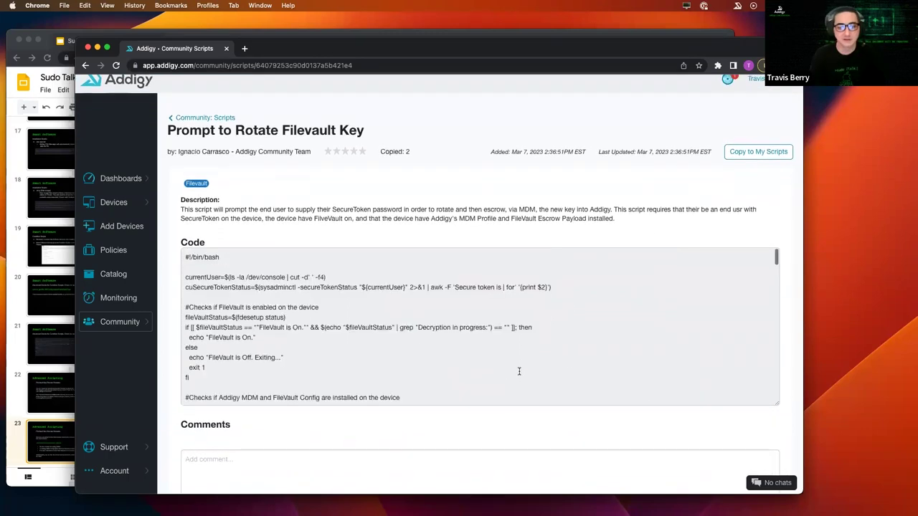
# - Read the script's SecureToken check and the functions that prompt for the password and handle incorrect attempts
pyautogui.scroll(-6, 518, 372)
pyautogui.scroll(-5, 519, 372)
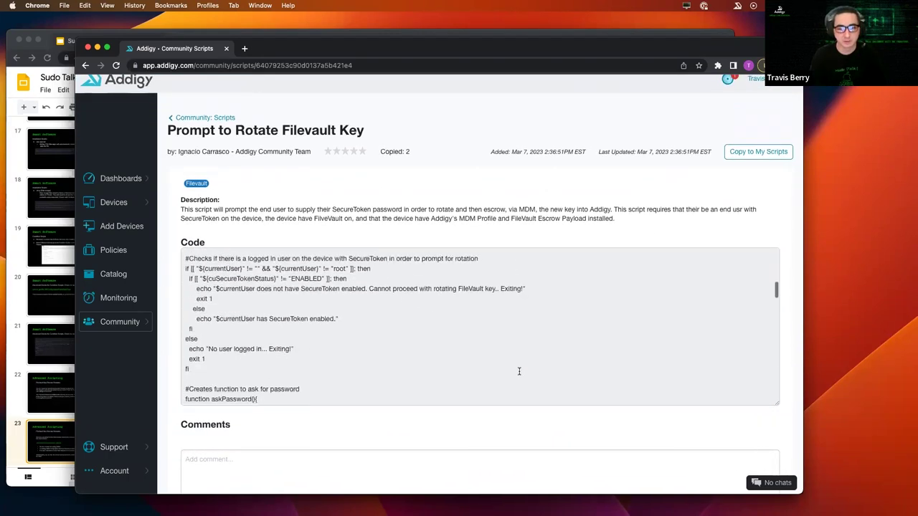
pyautogui.scroll(-2, 519, 371)
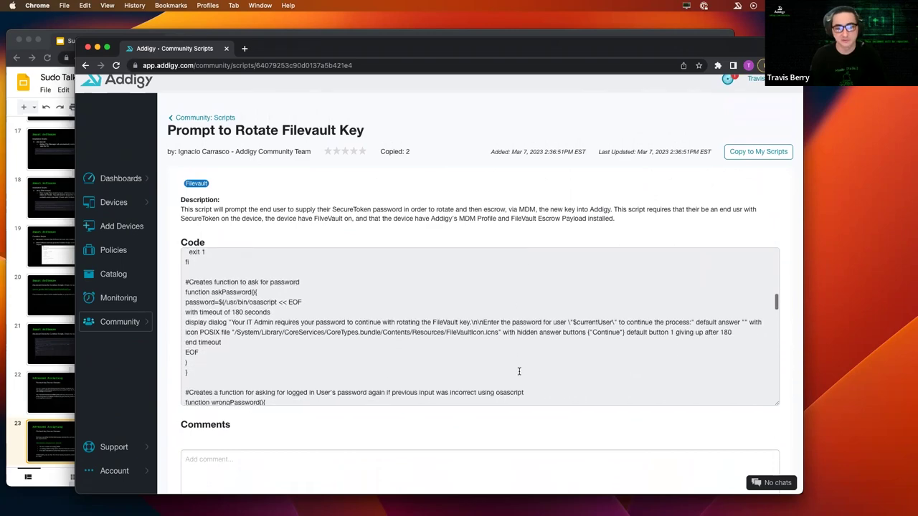
pyautogui.scroll(-4, 519, 372)
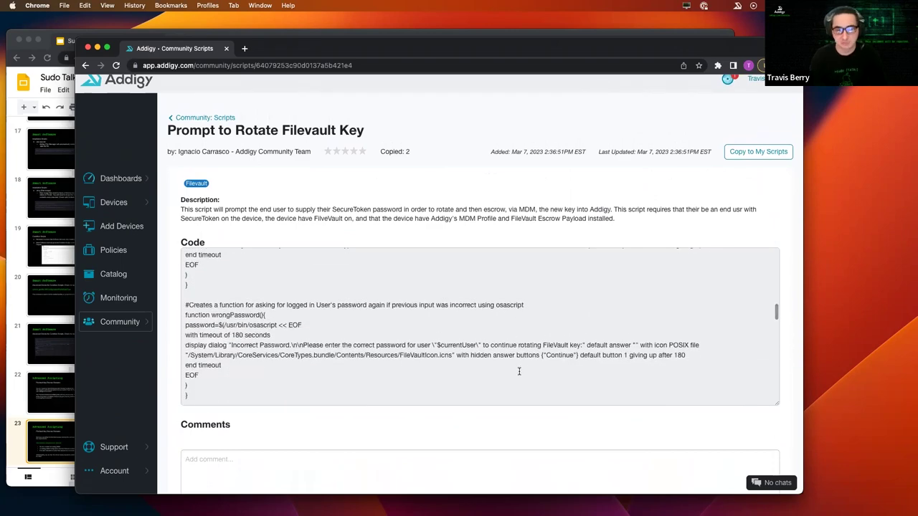
pyautogui.scroll(-1, 519, 371)
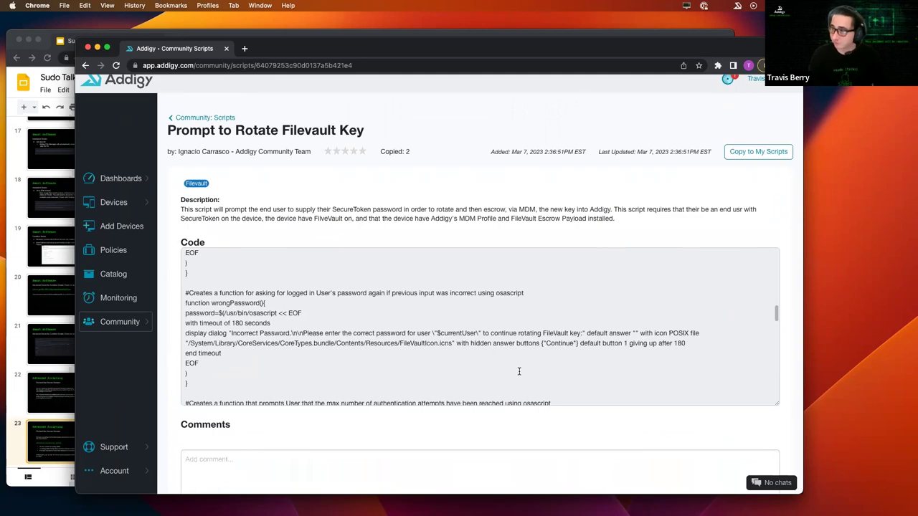
pyautogui.scroll(-8, 519, 372)
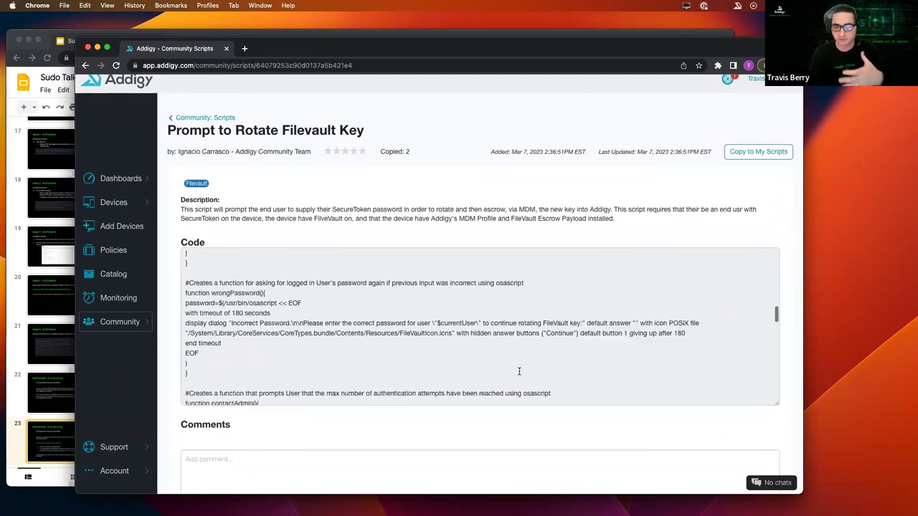
pyautogui.scroll(-8, 518, 371)
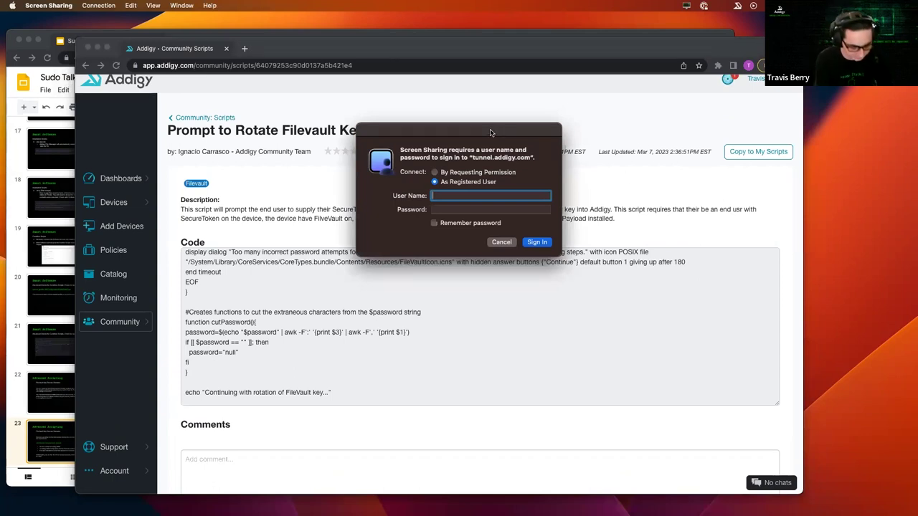
# - Sign in to Screen Sharing as the registered user "sudo talks" with the account password
pyautogui.write('udo talks')
pyautogui.press('Tab')
pyautogui.write('••')
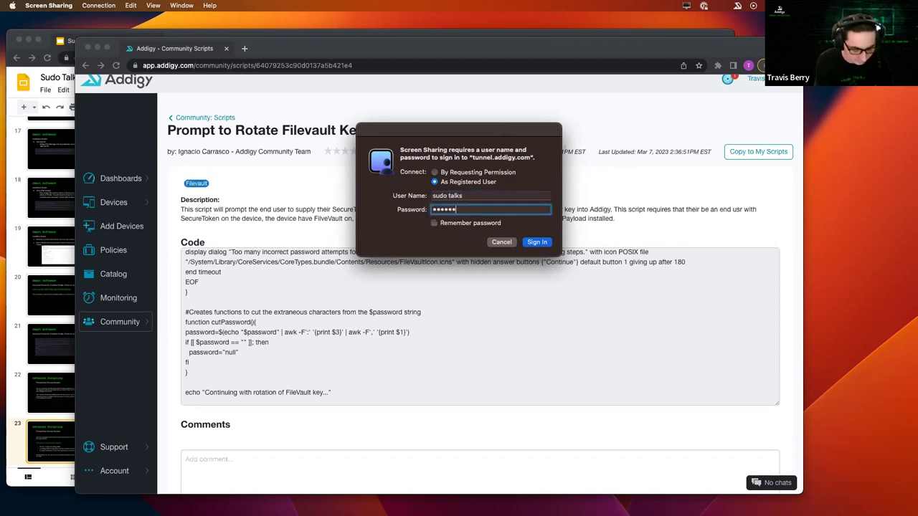
pyautogui.press('Return')
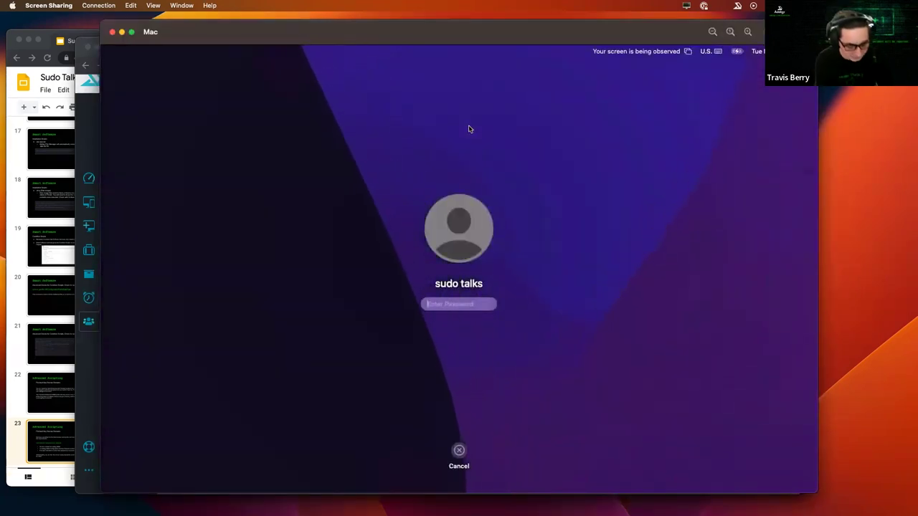
# - Log in to the remote Mac with the account password and dismiss the Parallels Tools Installation Agent authorization prompt
pyautogui.write('*******')
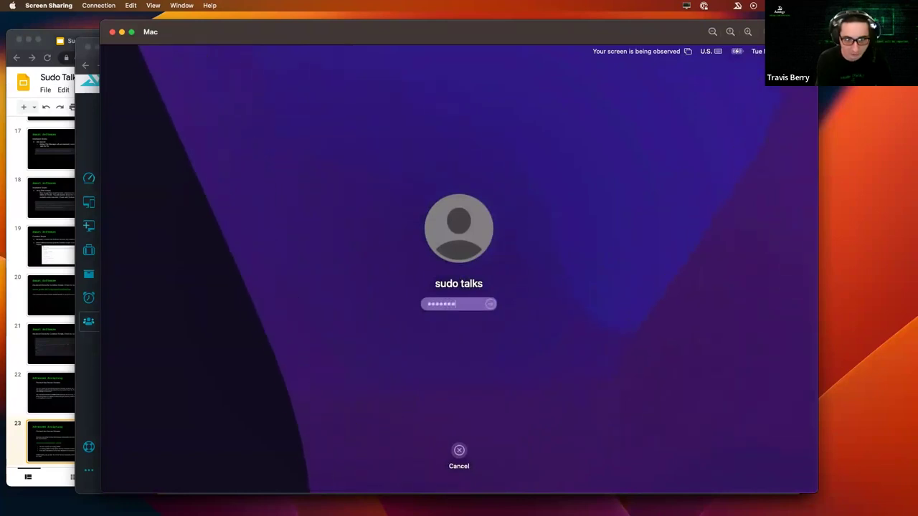
pyautogui.press('Return')
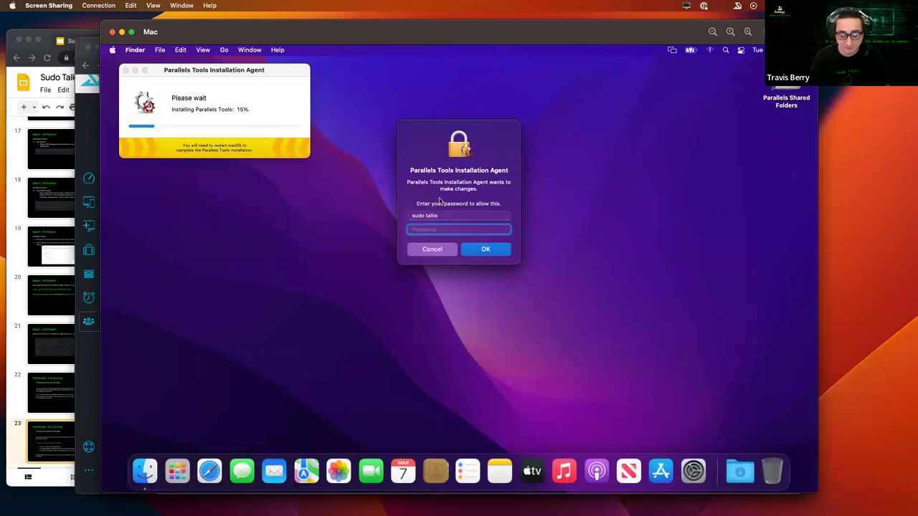
pyautogui.click(466, 252)
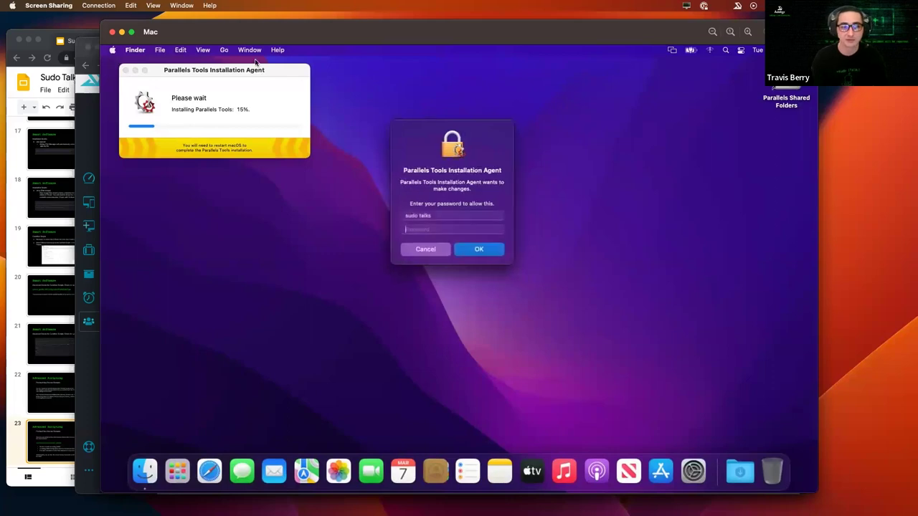
# - Move the remote Mac's window aside and show all devices in Addigy
pyautogui.moveTo(200, 41); pyautogui.dragTo(869, 81)
pyautogui.moveTo(796, 114); pyautogui.dragTo(244, 130)
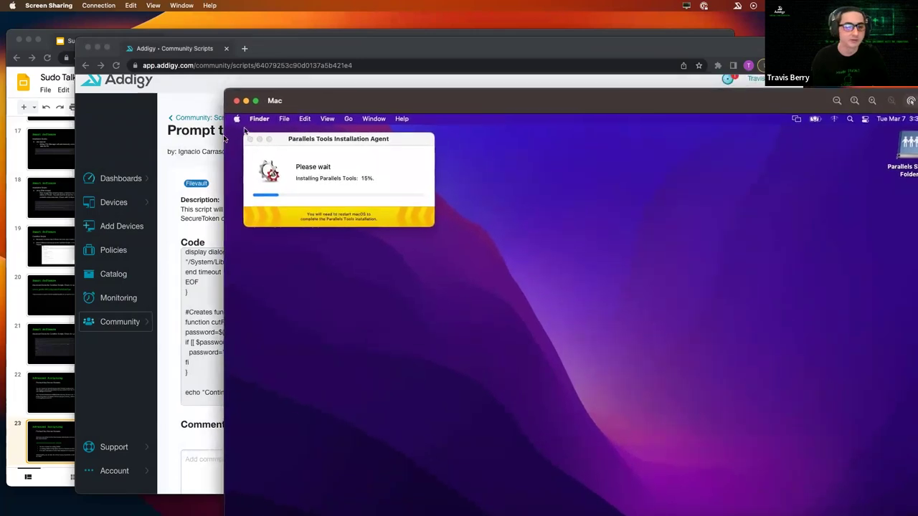
pyautogui.click(135, 191)
pyautogui.moveTo(133, 203)
pyautogui.click(172, 203)
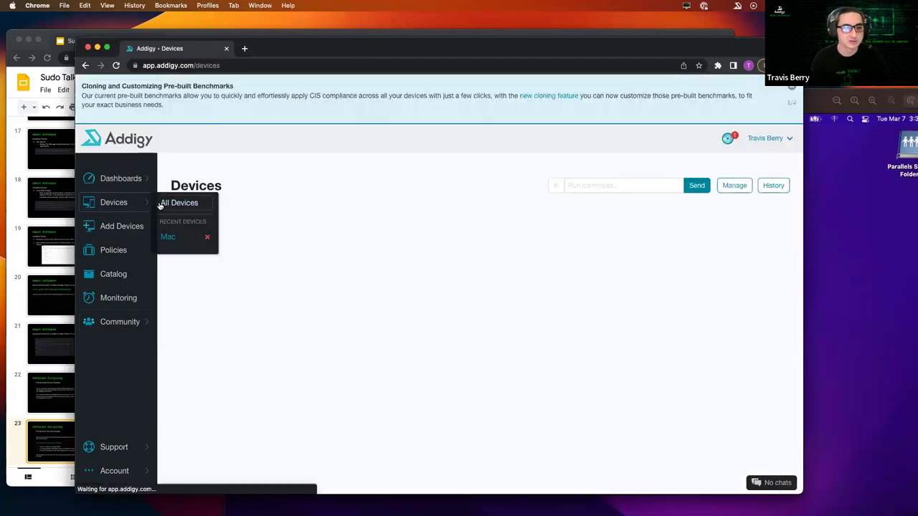
# - Choose the "Prompt to Rotate Filevault Key" script, select the Mac device, and bring up the options for sending the script
pyautogui.click(586, 212)
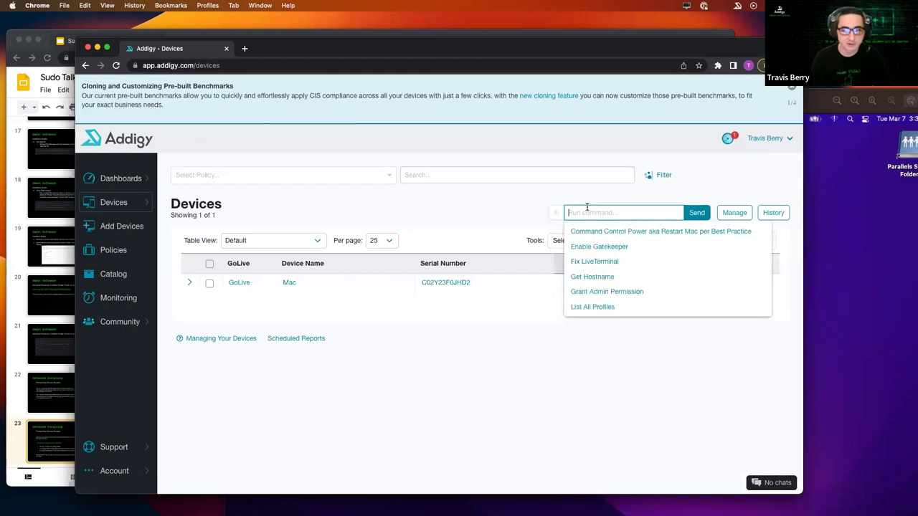
pyautogui.write('prompt')
pyautogui.click(595, 231)
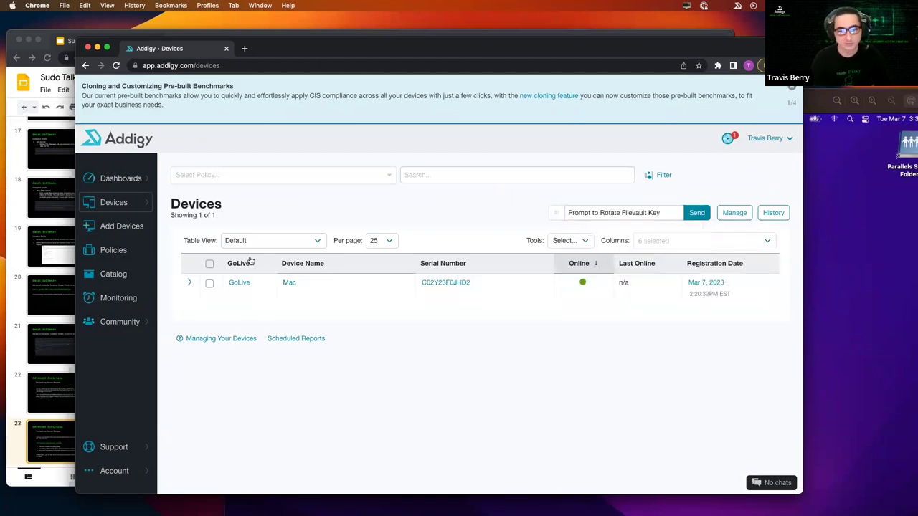
pyautogui.click(209, 284)
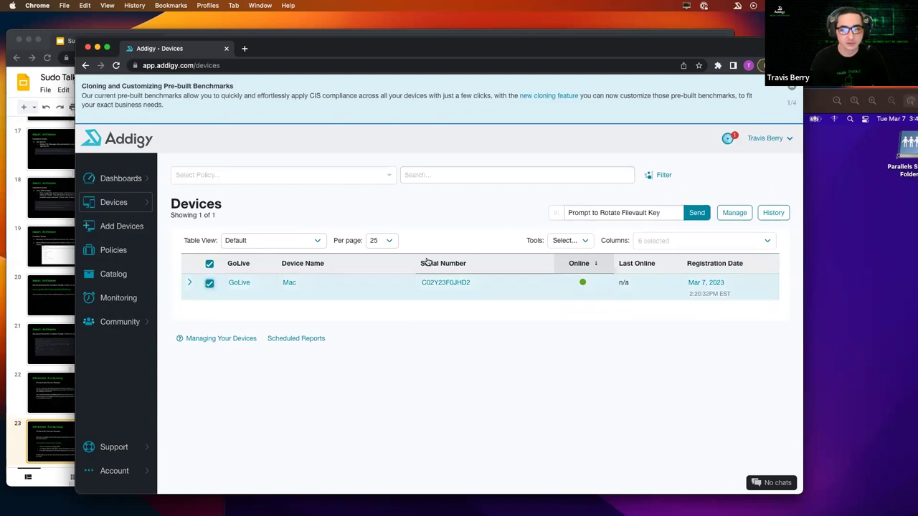
pyautogui.click(684, 215)
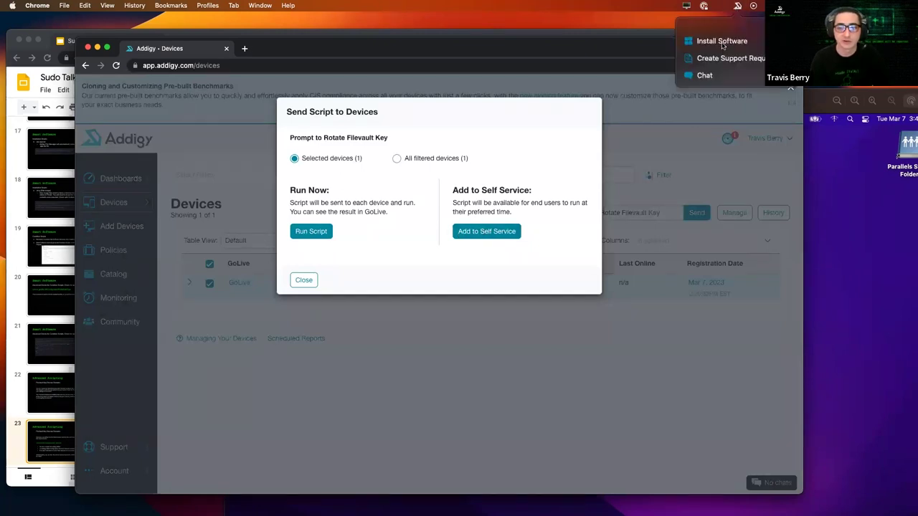
# - Browse the scripts offered to end users in the MacManage self-service app and close it
pyautogui.click(722, 42)
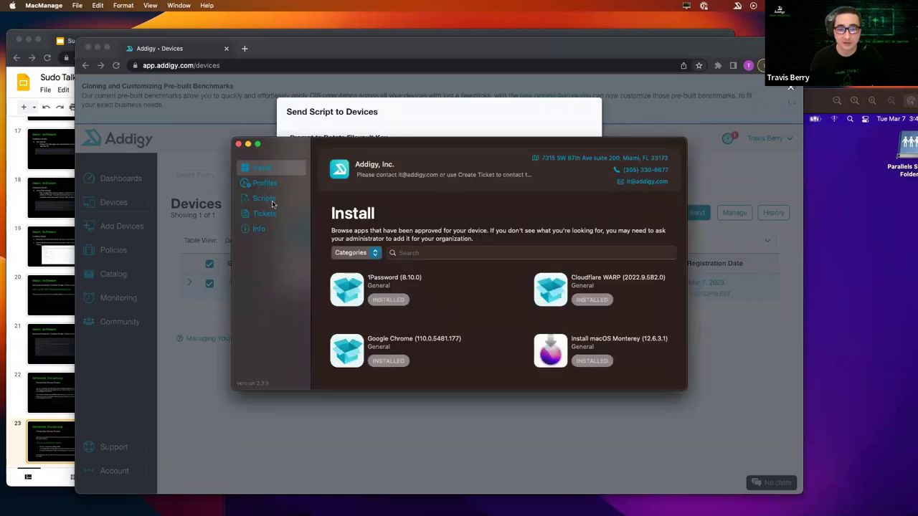
pyautogui.click(269, 203)
pyautogui.scroll(-1, 423, 290)
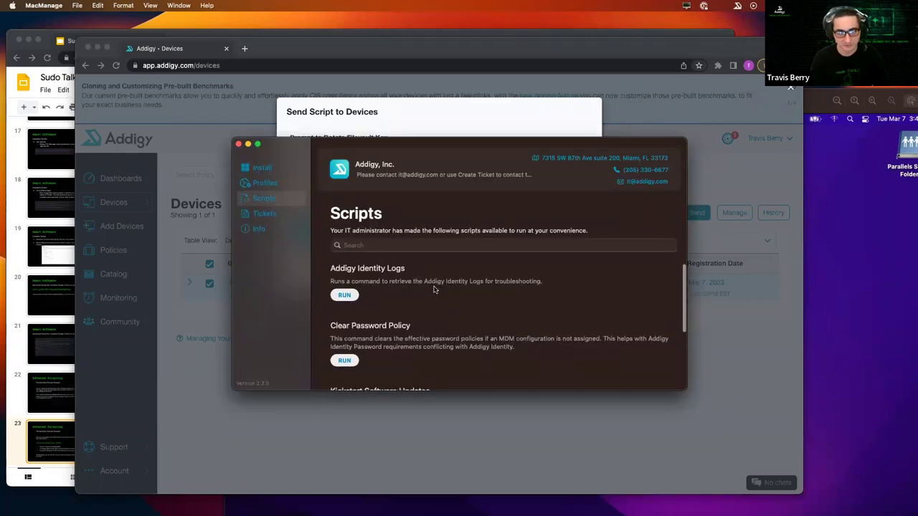
pyautogui.scroll(-1, 463, 286)
pyautogui.scroll(2, 463, 286)
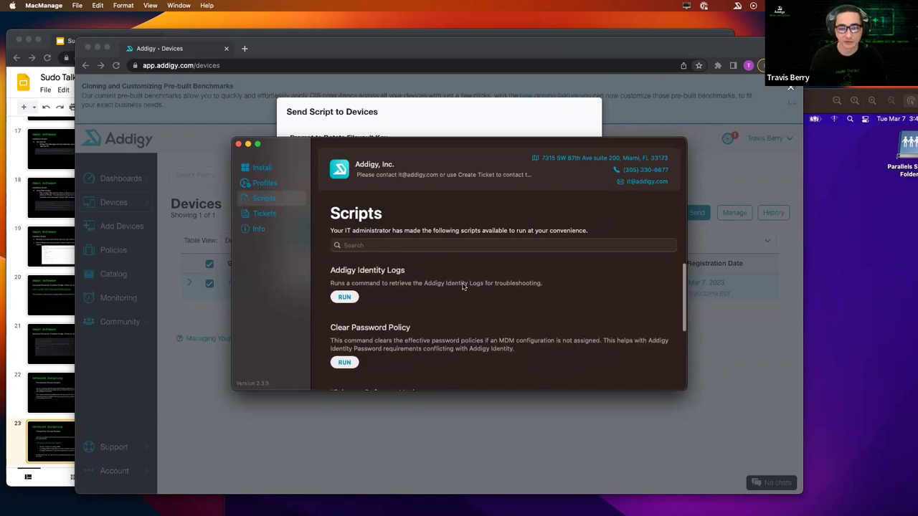
pyautogui.scroll(-4, 463, 287)
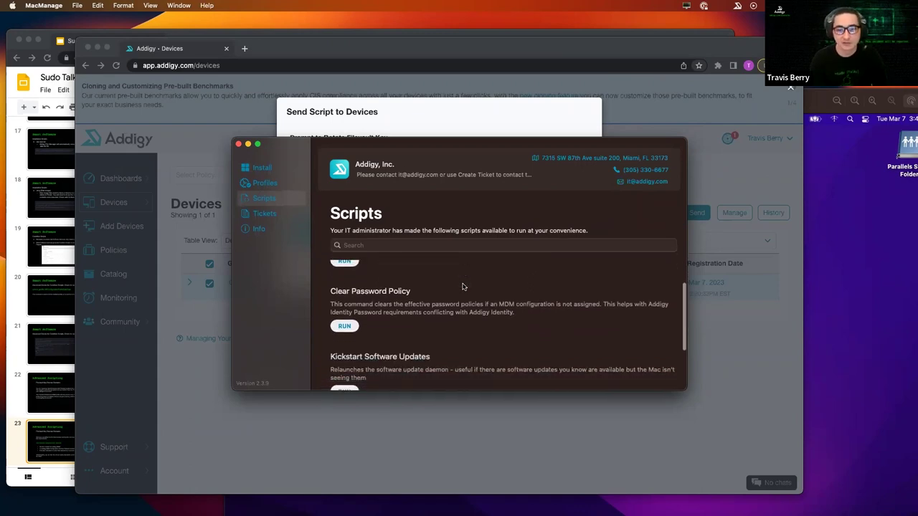
pyautogui.scroll(-5, 462, 286)
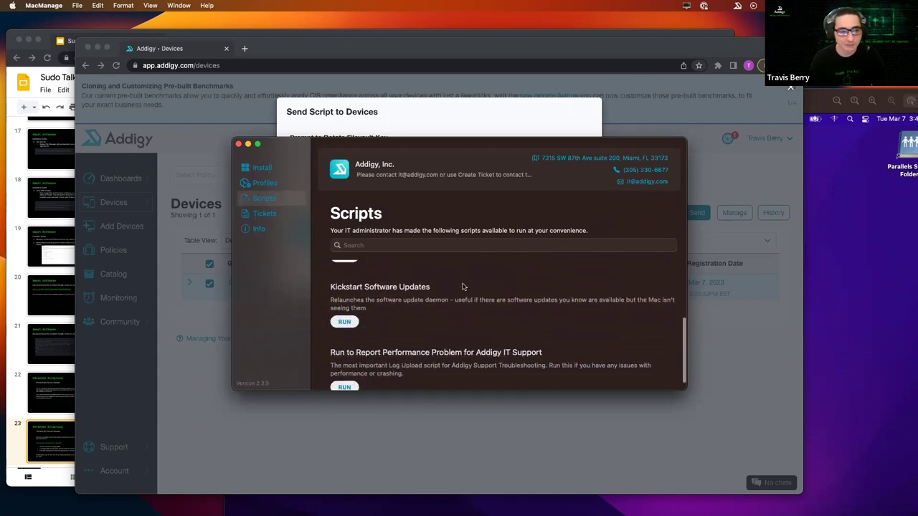
pyautogui.scroll(5, 463, 286)
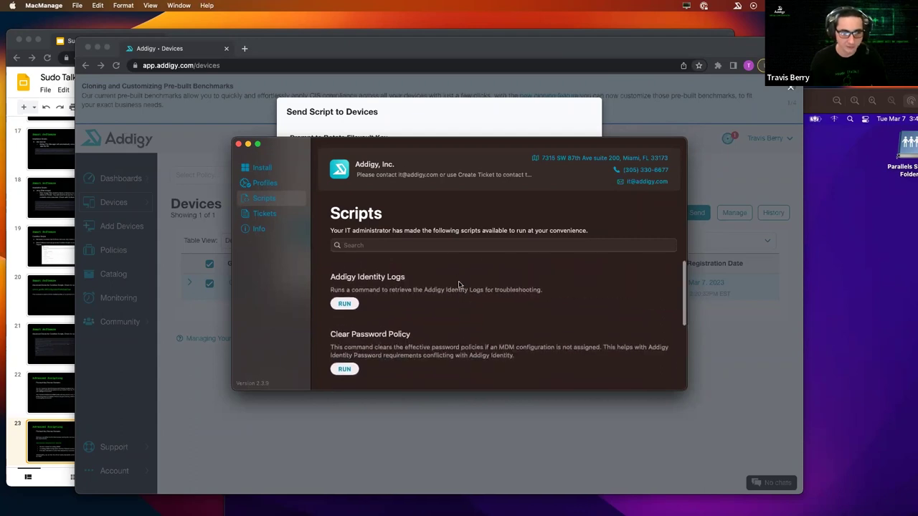
pyautogui.click(239, 144)
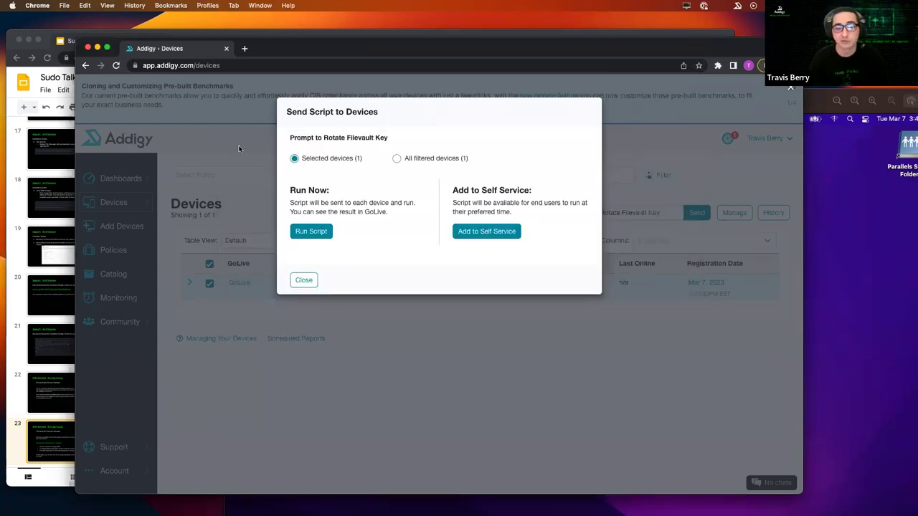
# - Run the FileVault key rotation script immediately on the selected Mac and expand its entry in the command history
pyautogui.click(311, 231)
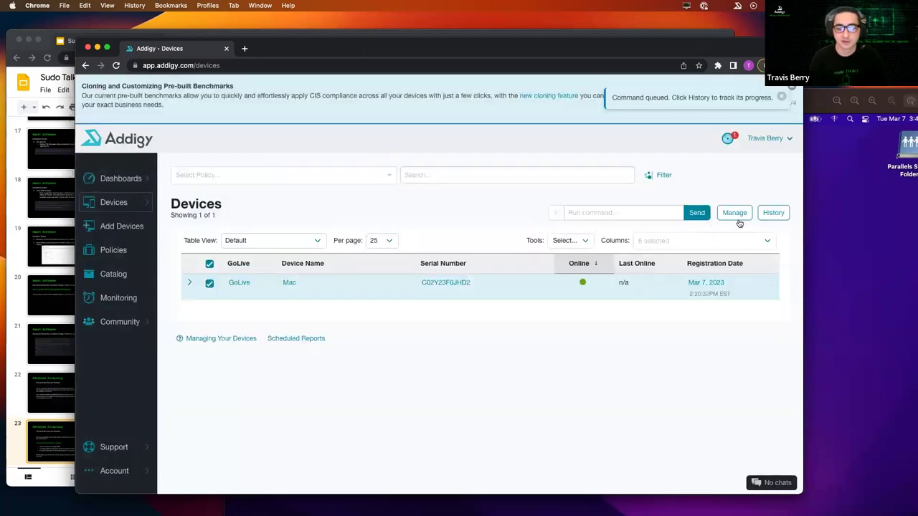
pyautogui.click(774, 213)
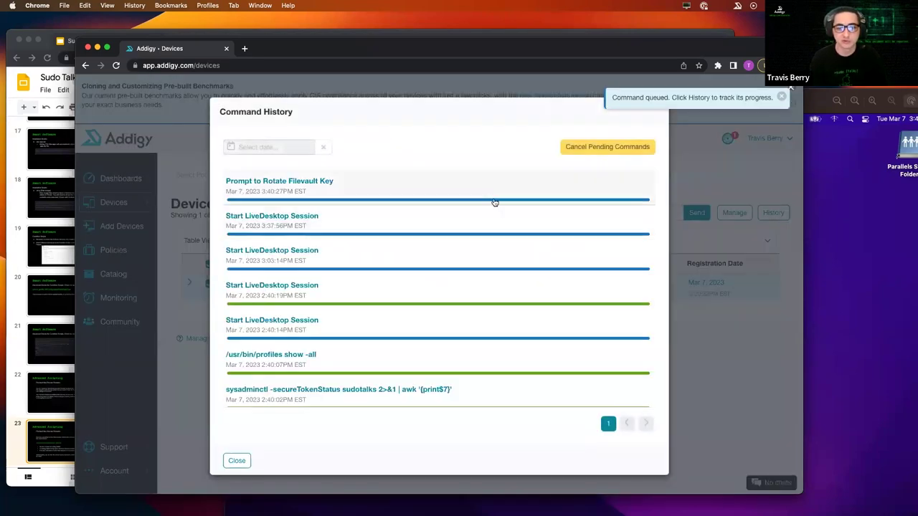
pyautogui.click(453, 196)
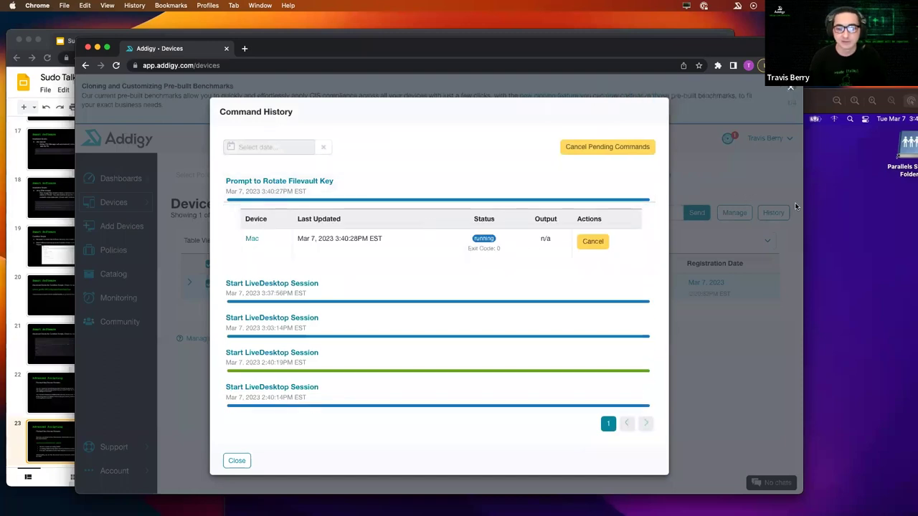
# - On the remote Mac, submit the account password in the FileVault key rotation prompt
pyautogui.click(822, 212)
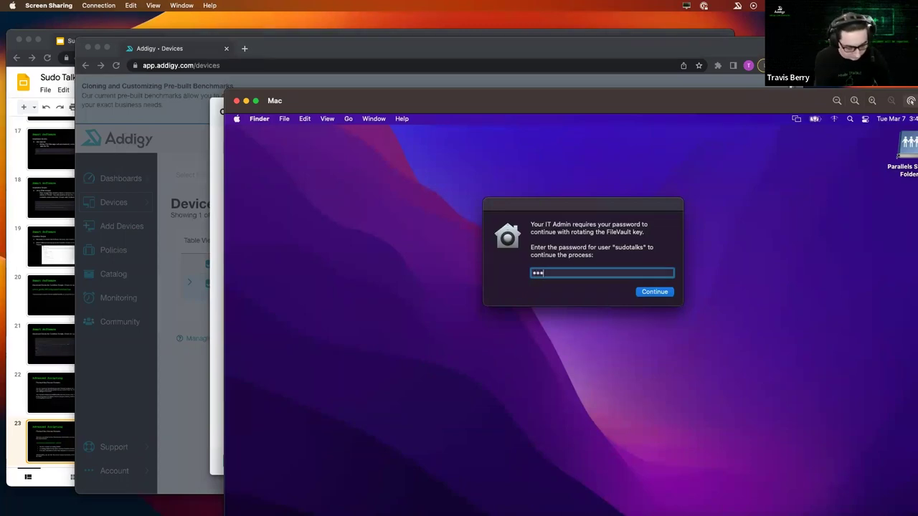
pyautogui.press('Return')
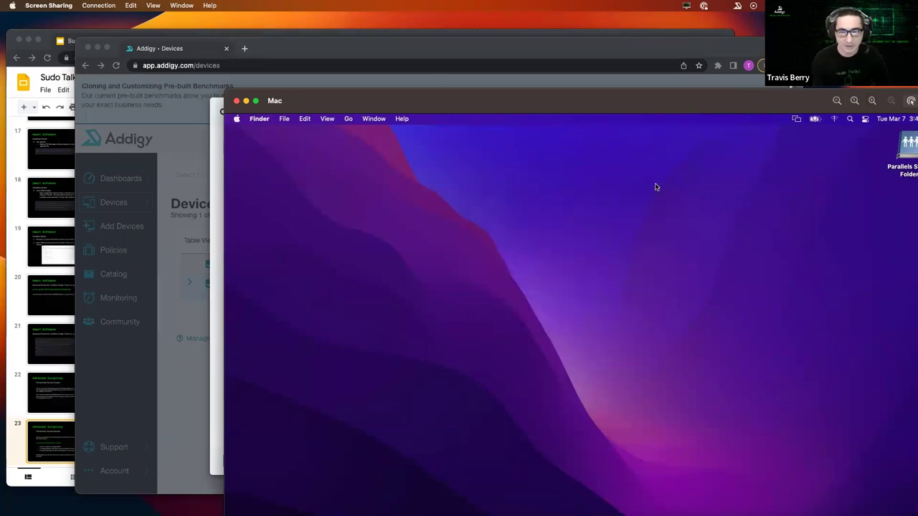
# - Review the script's output in Addigy's command history, highlight "GoLive > Security", and close the history
pyautogui.click(220, 188)
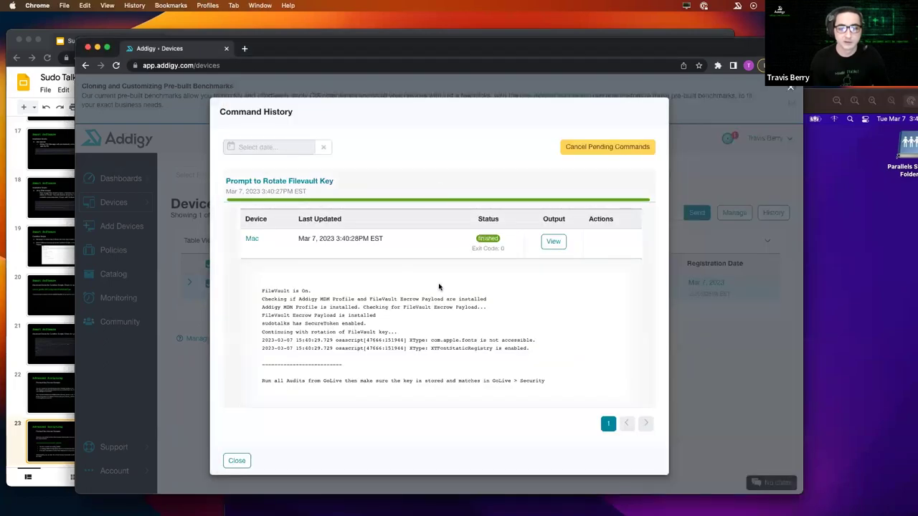
pyautogui.scroll(-1, 441, 286)
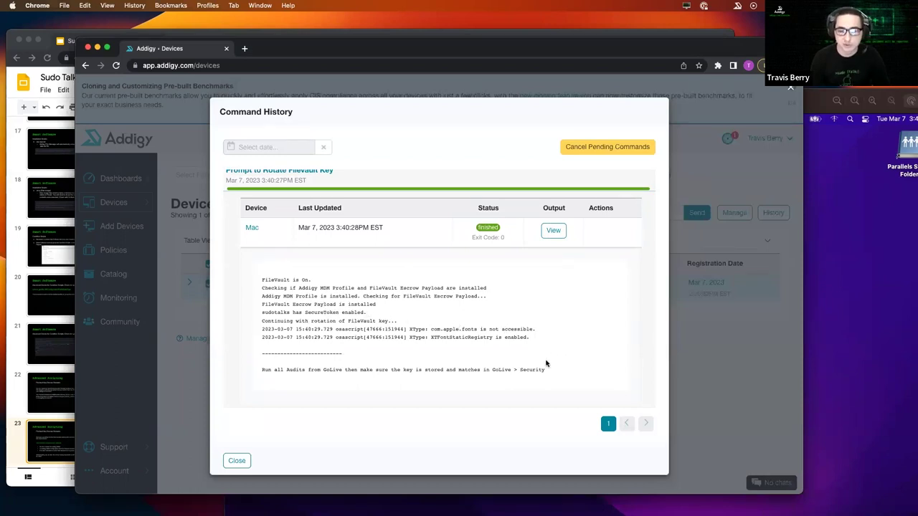
pyautogui.moveTo(555, 372); pyautogui.dragTo(490, 369)
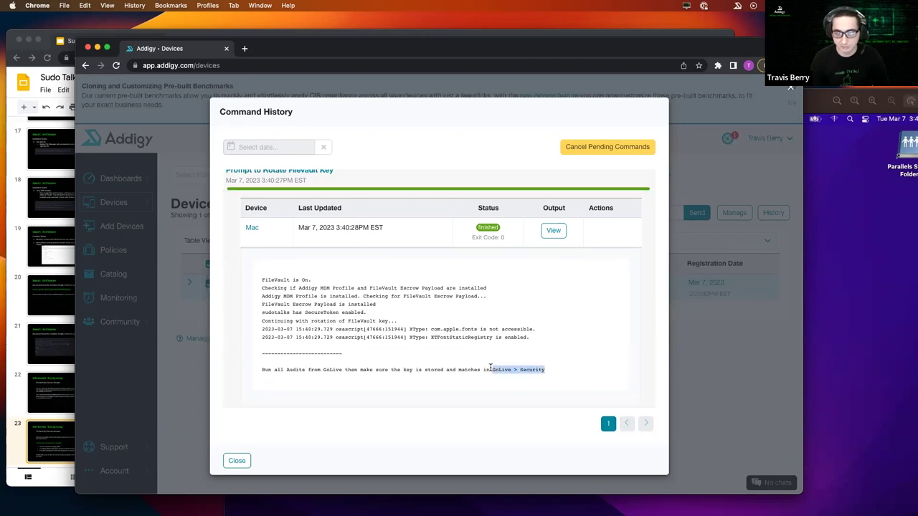
pyautogui.click(698, 184)
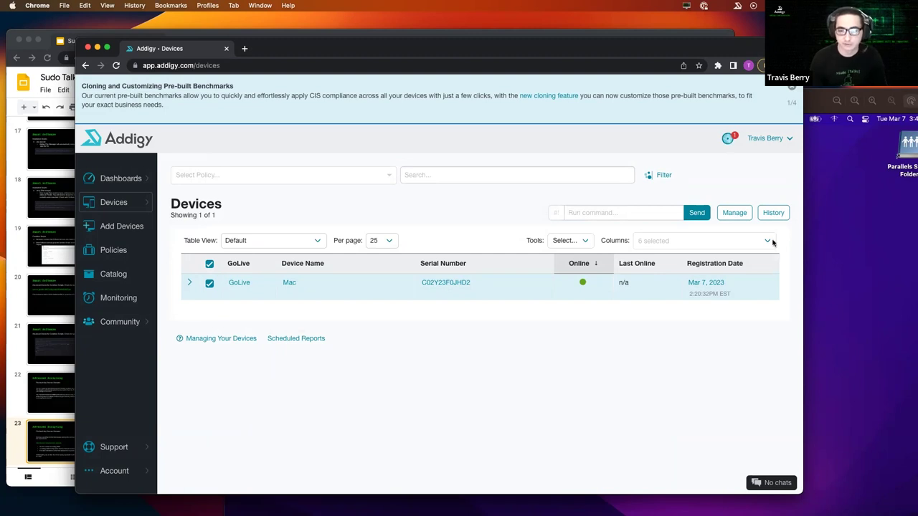
# - Open the Mac's GoLive page and examine the FileVault encryption keys in its security details
pyautogui.click(291, 284)
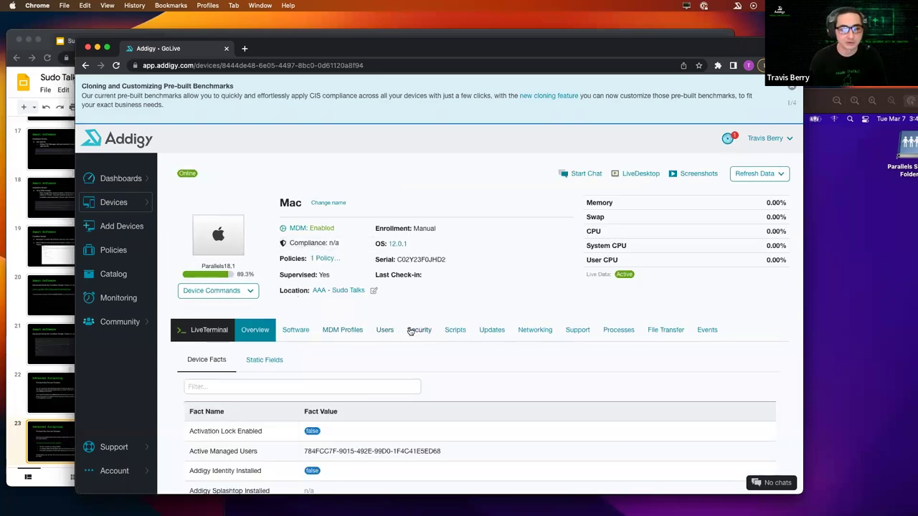
pyautogui.click(408, 333)
pyautogui.scroll(-3, 383, 344)
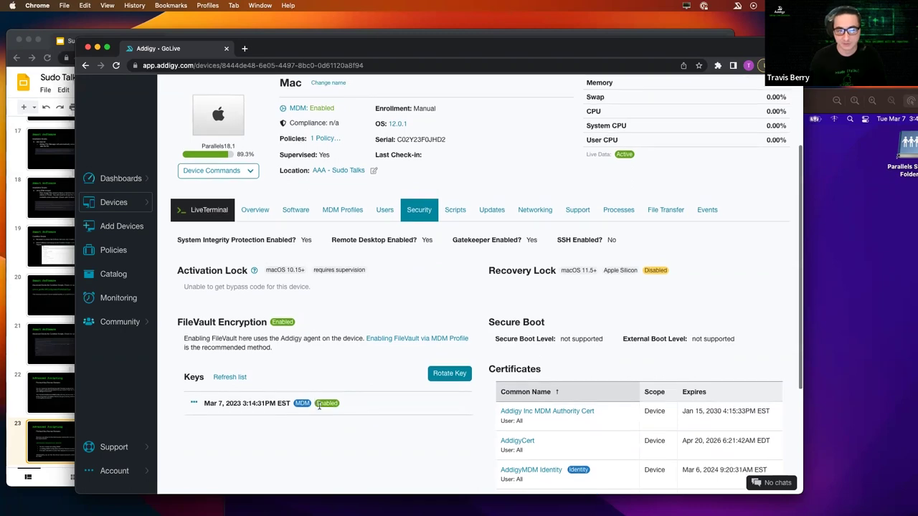
pyautogui.scroll(2, 317, 405)
pyautogui.scroll(1, 320, 408)
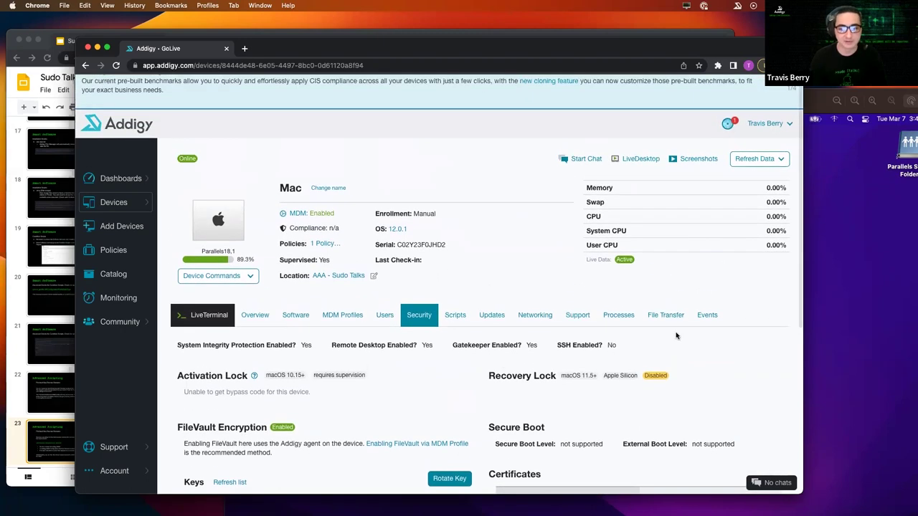
pyautogui.scroll(-1, 694, 327)
pyautogui.scroll(-2, 694, 327)
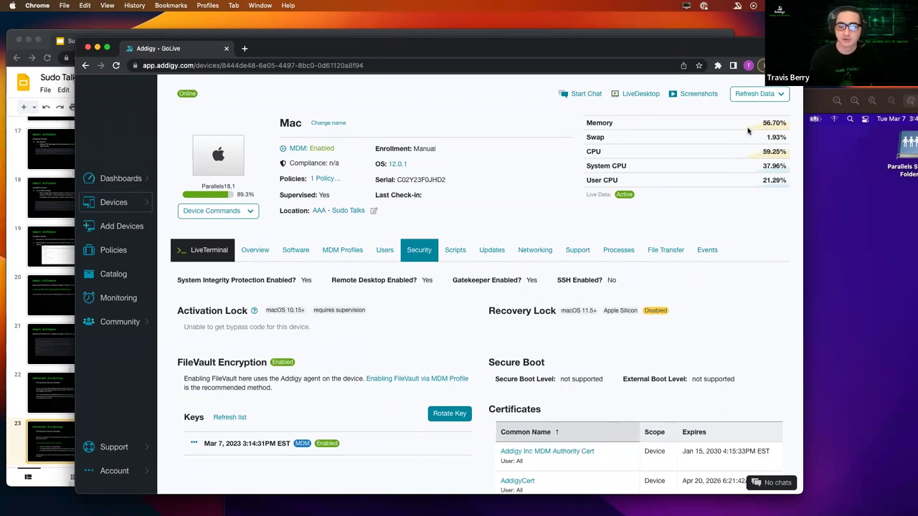
# - Request updates of the Mac's security information, device information, profile list, application list and certificate list
pyautogui.click(754, 95)
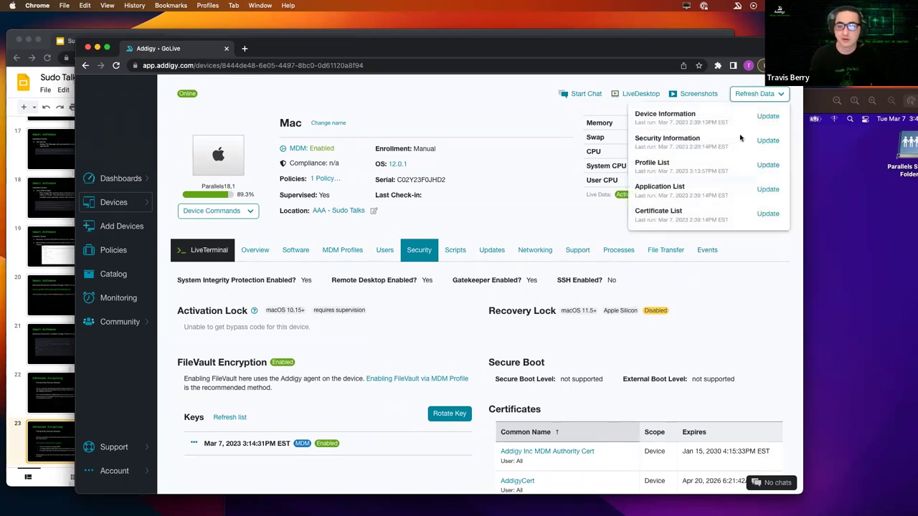
pyautogui.click(763, 140)
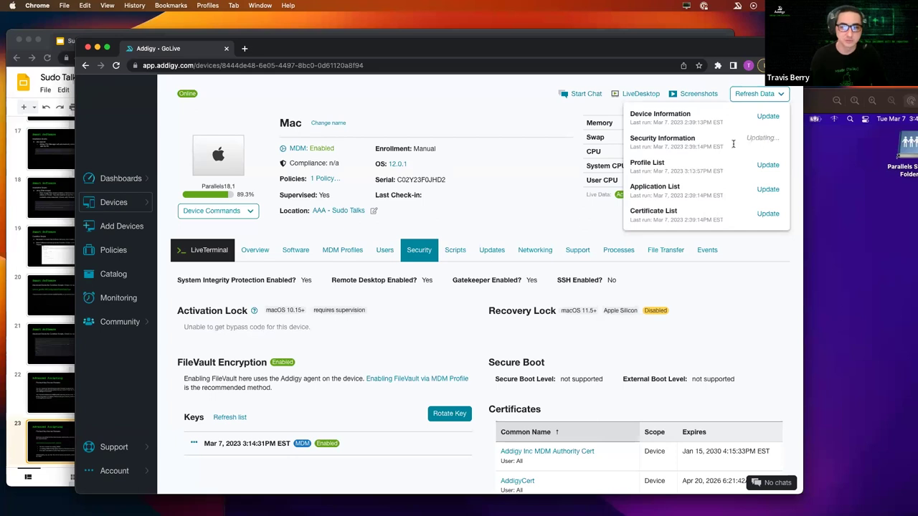
pyautogui.scroll(1, 731, 147)
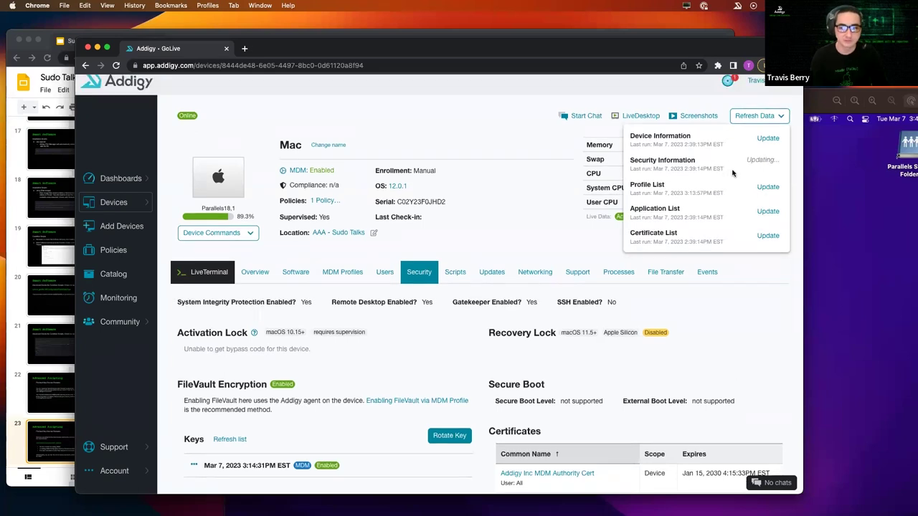
pyautogui.scroll(1, 756, 160)
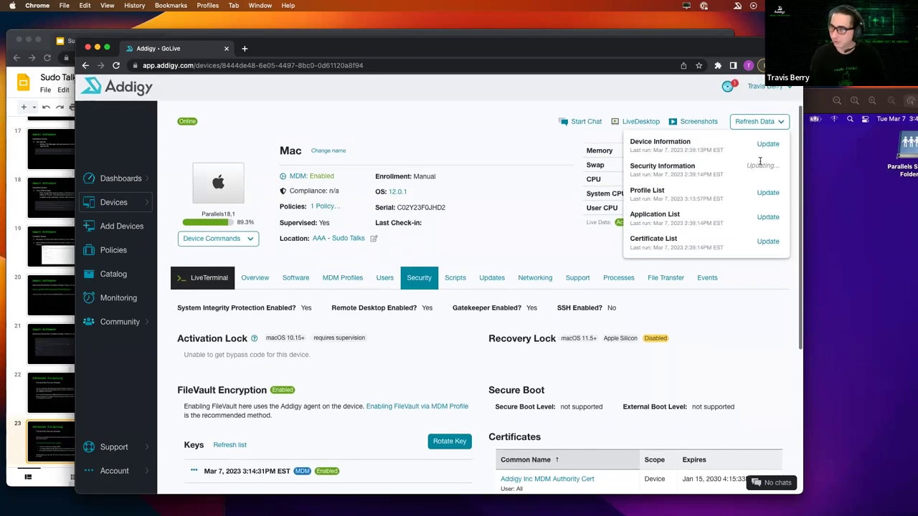
pyautogui.click(767, 144)
pyautogui.click(767, 192)
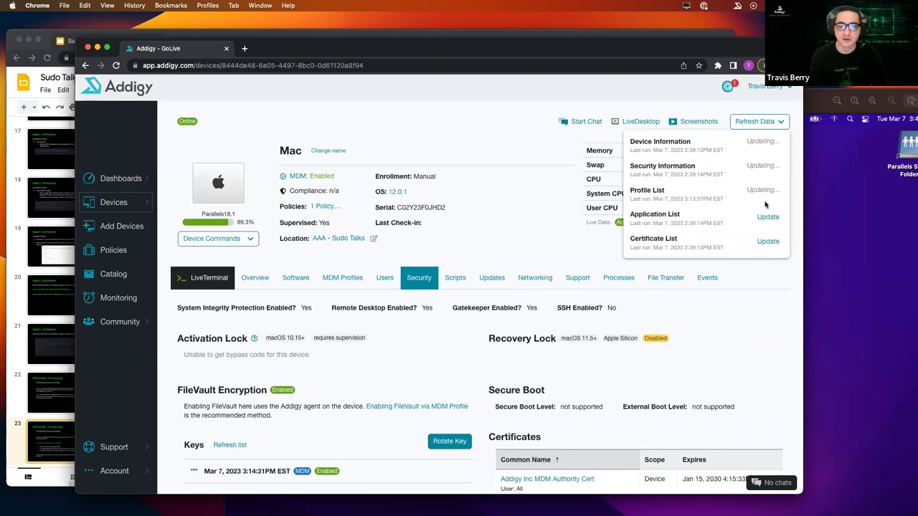
pyautogui.click(766, 217)
pyautogui.click(767, 242)
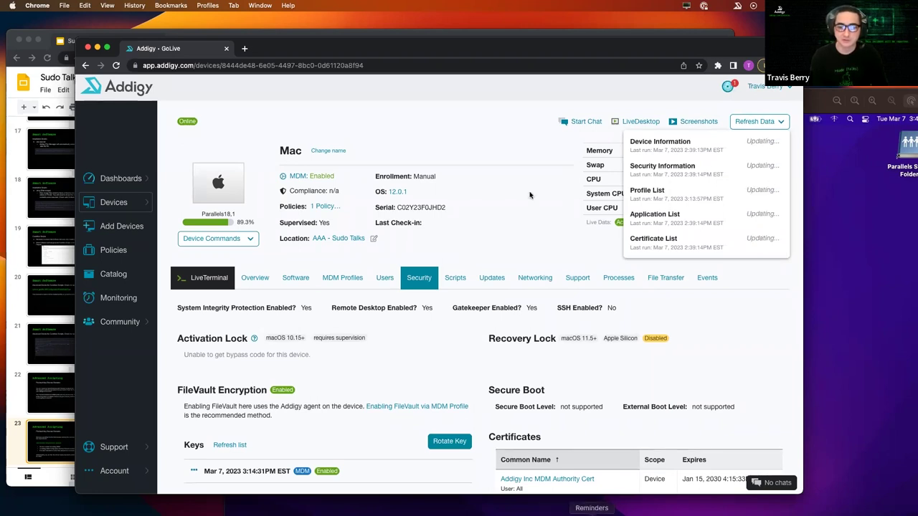
# - Open the Mac's event log in GoLive and examine the queued MDM audits
pyautogui.click(484, 174)
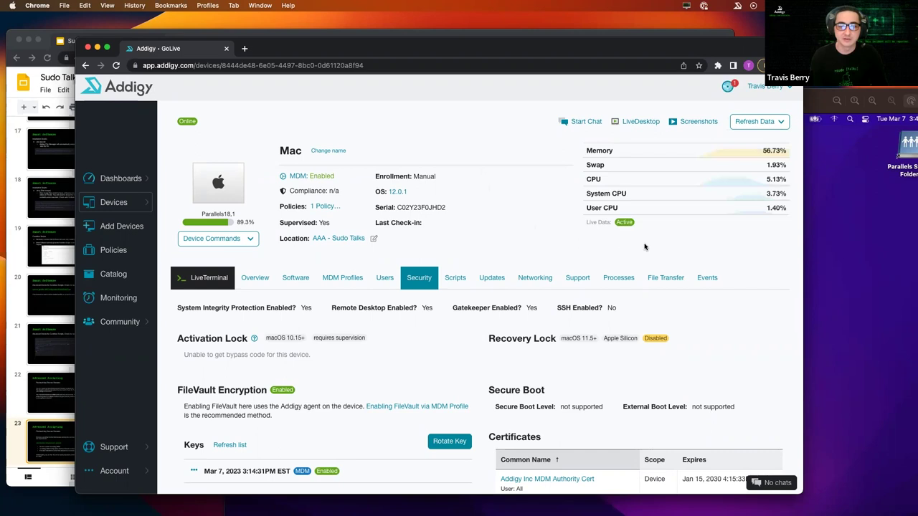
pyautogui.click(707, 277)
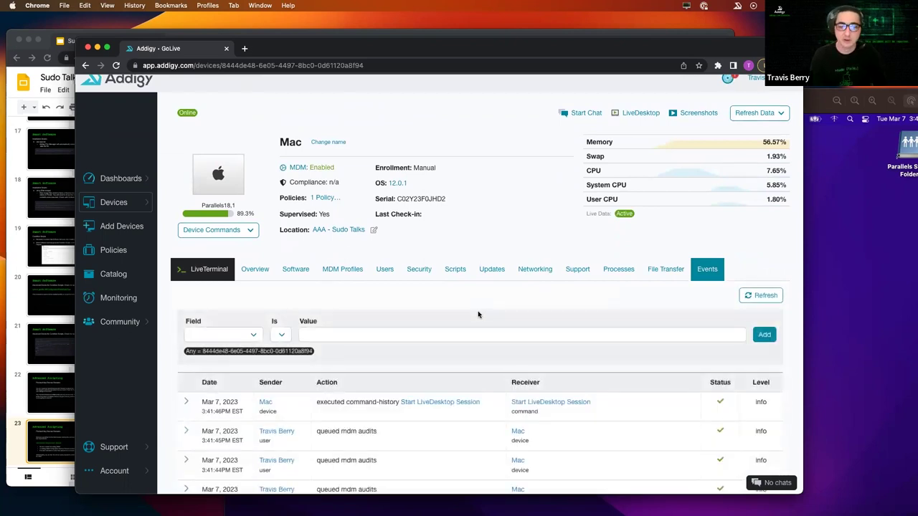
pyautogui.scroll(-2, 478, 314)
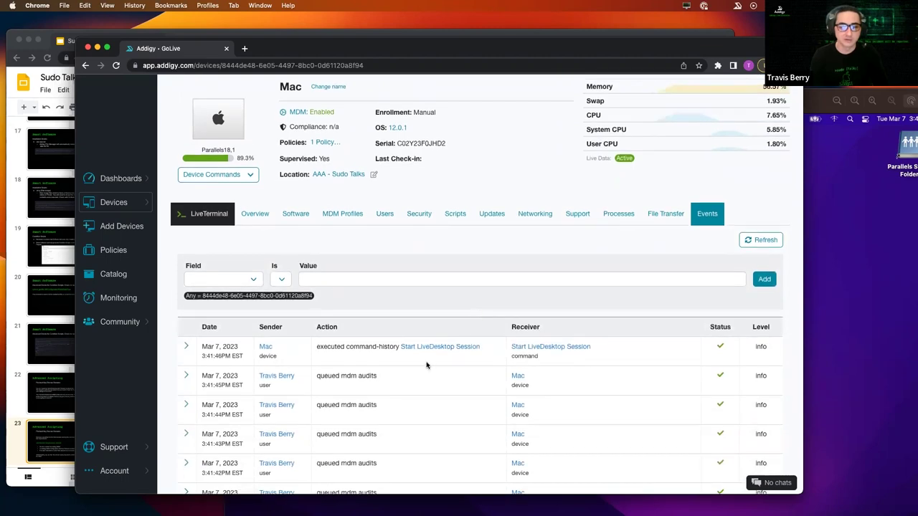
pyautogui.scroll(-1, 426, 366)
pyautogui.scroll(2, 391, 358)
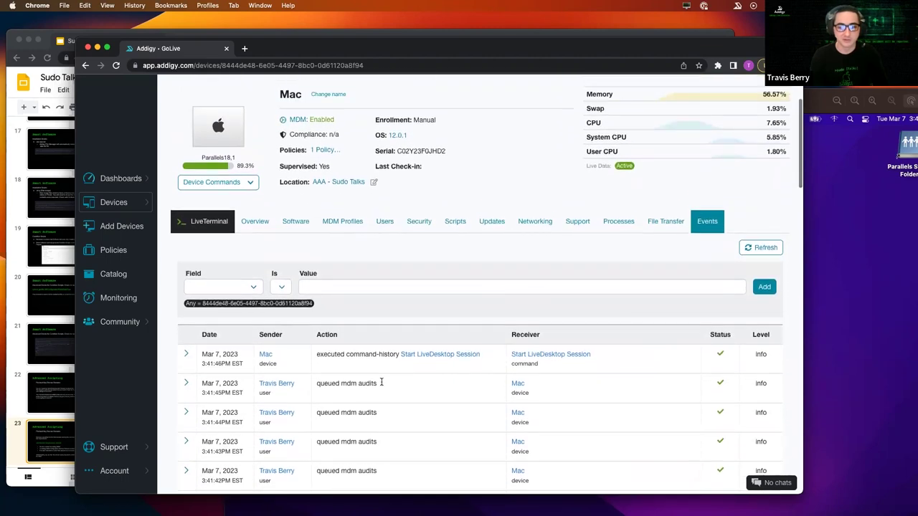
pyautogui.scroll(-1, 375, 395)
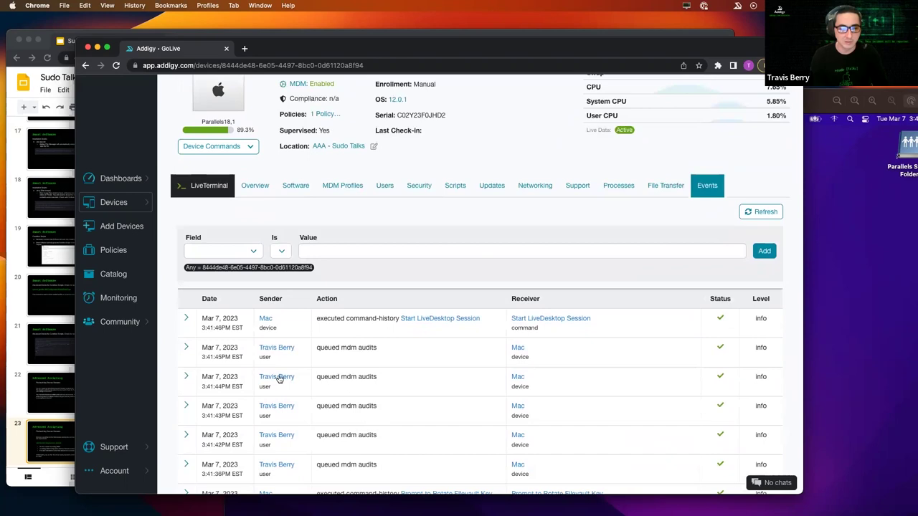
pyautogui.scroll(3, 234, 345)
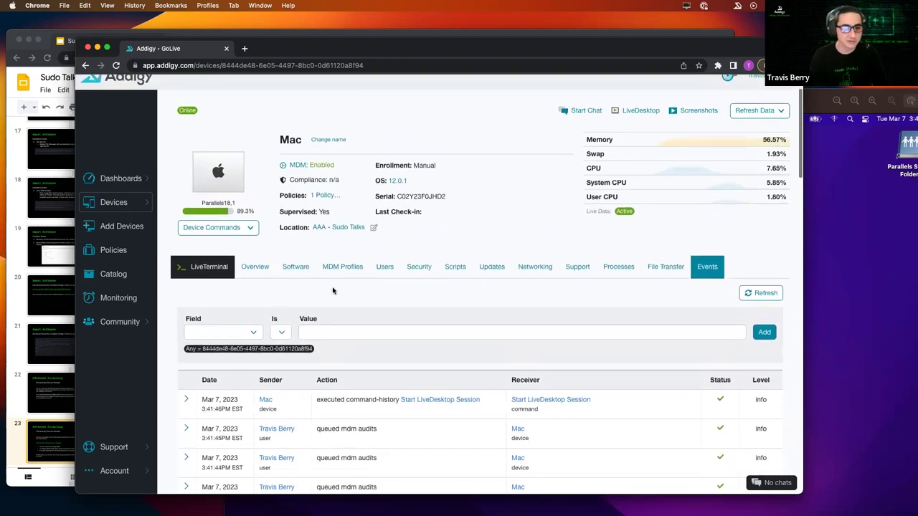
# - Return to the Mac's security details and refresh the FileVault key list
pyautogui.click(416, 273)
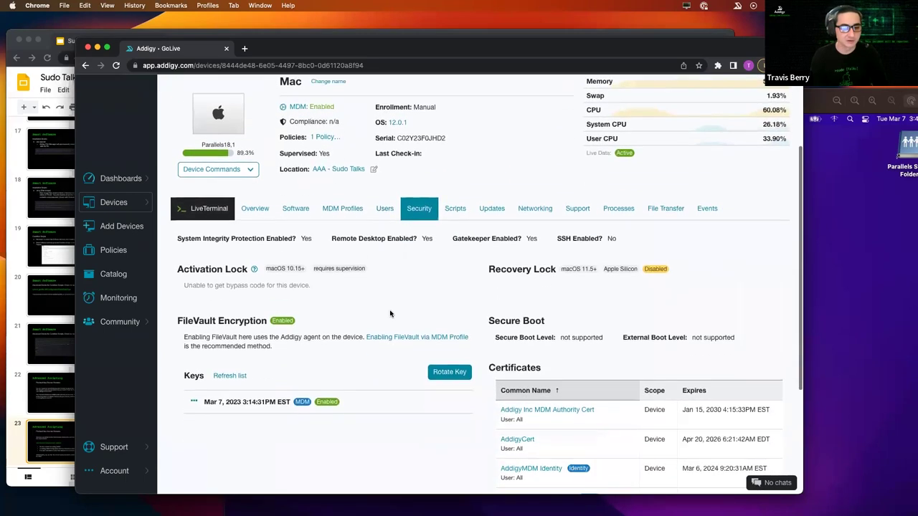
pyautogui.scroll(-2, 355, 376)
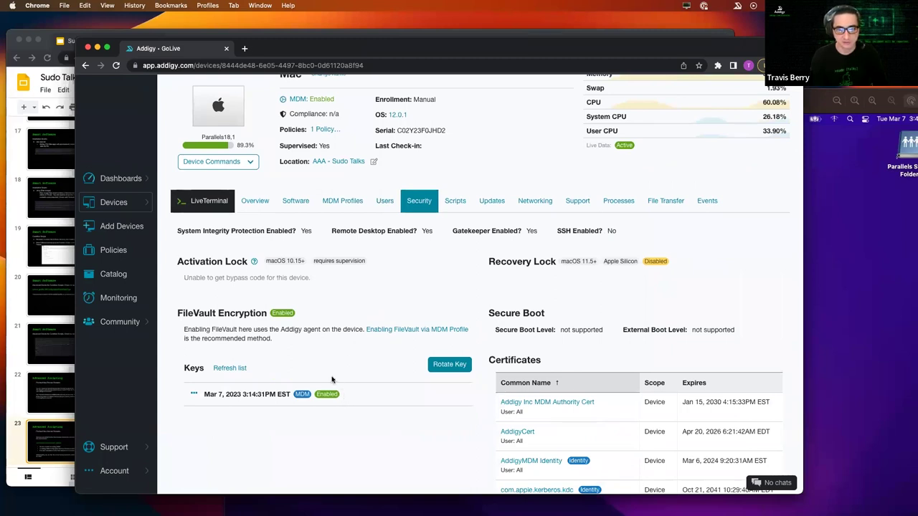
pyautogui.click(244, 369)
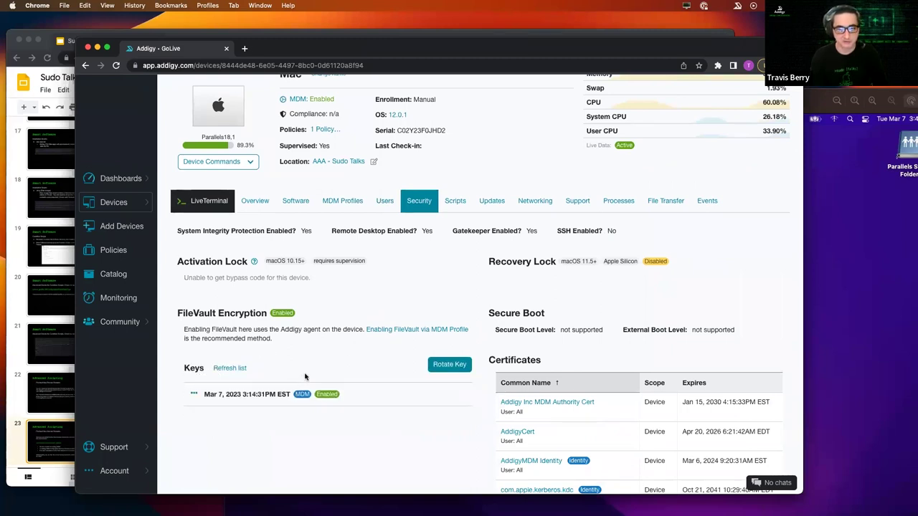
pyautogui.scroll(4, 383, 319)
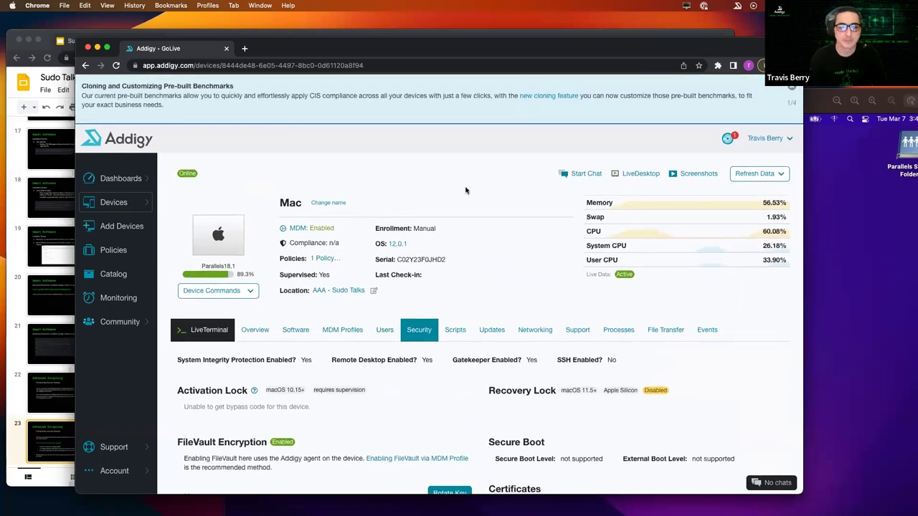
pyautogui.scroll(-1, 466, 200)
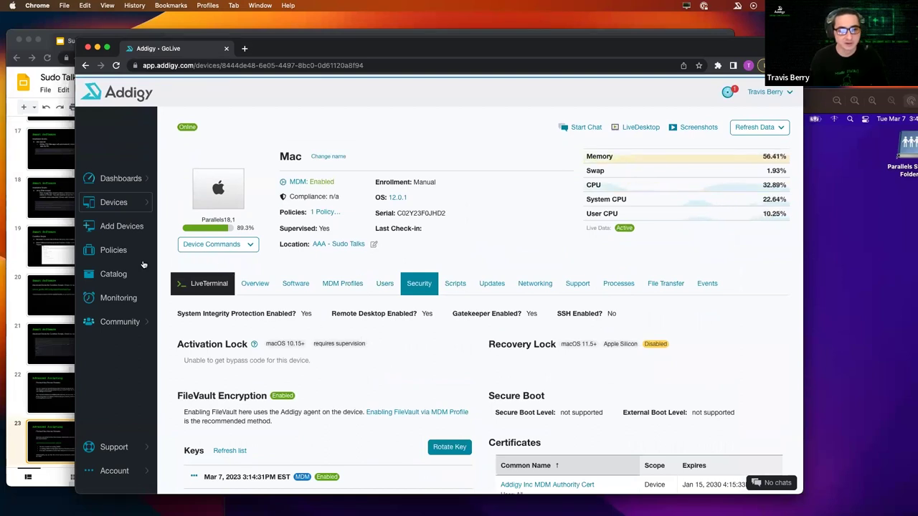
# - Open the "Slack version" custom fact from the Catalog for editing and review its macOS script
pyautogui.click(111, 276)
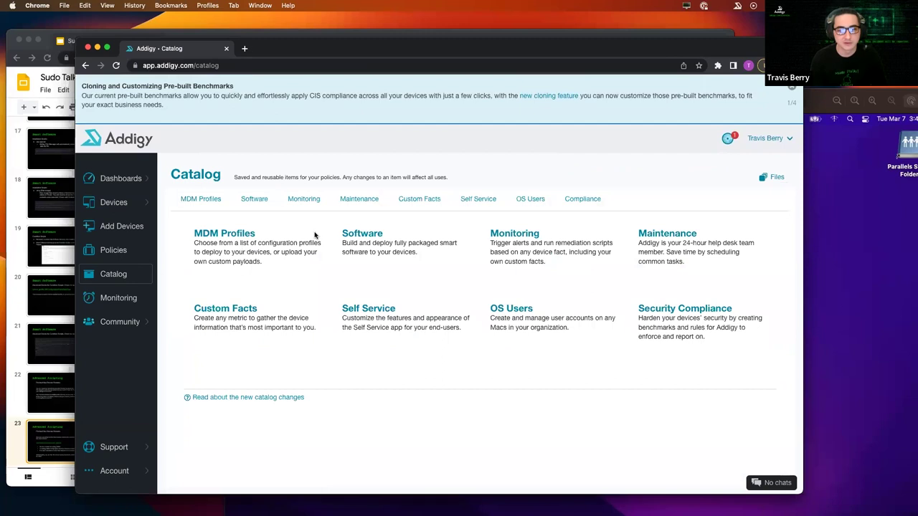
pyautogui.click(405, 204)
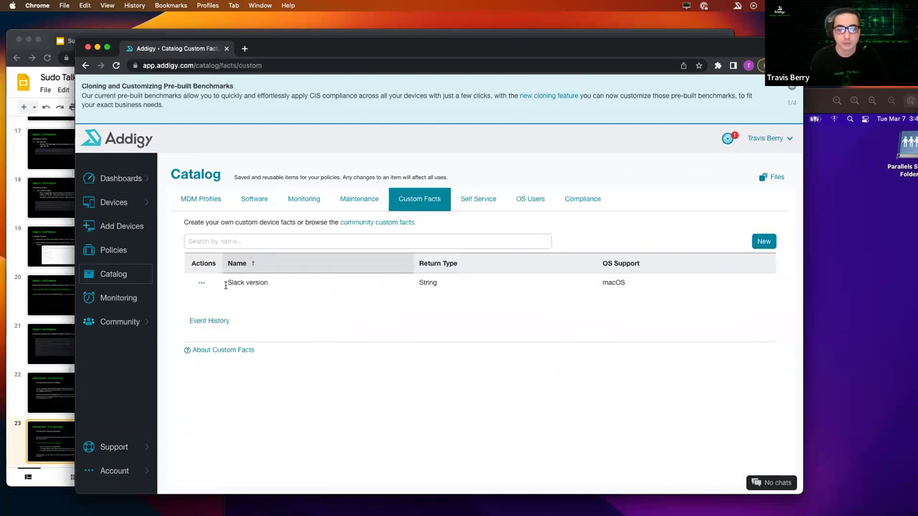
pyautogui.click(201, 284)
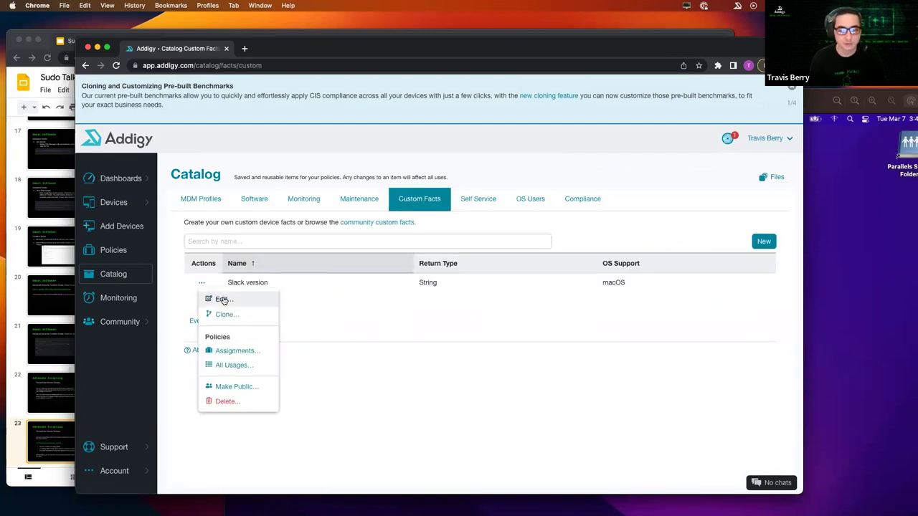
pyautogui.click(222, 299)
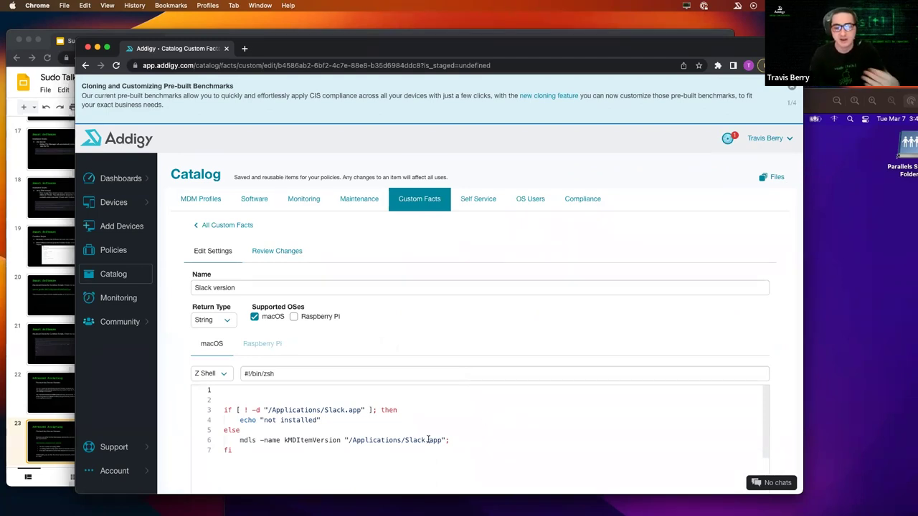
pyautogui.scroll(-5, 472, 431)
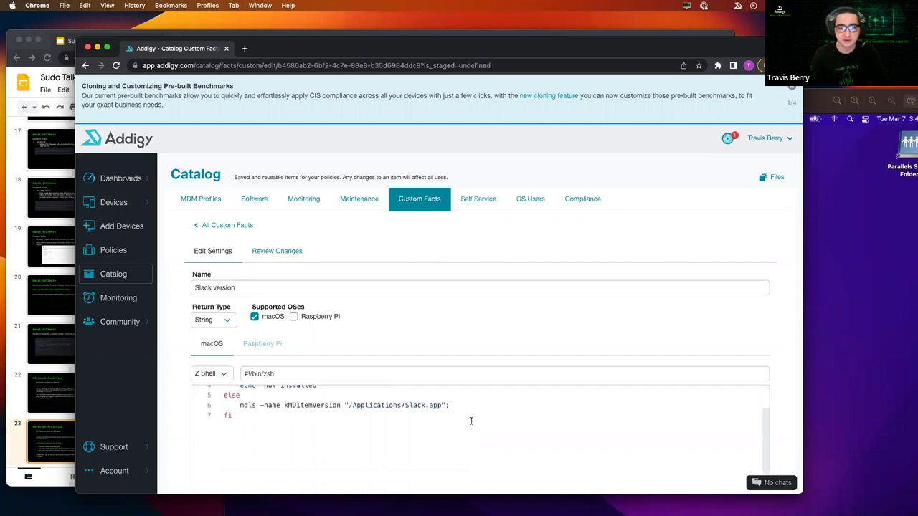
pyautogui.scroll(5, 473, 414)
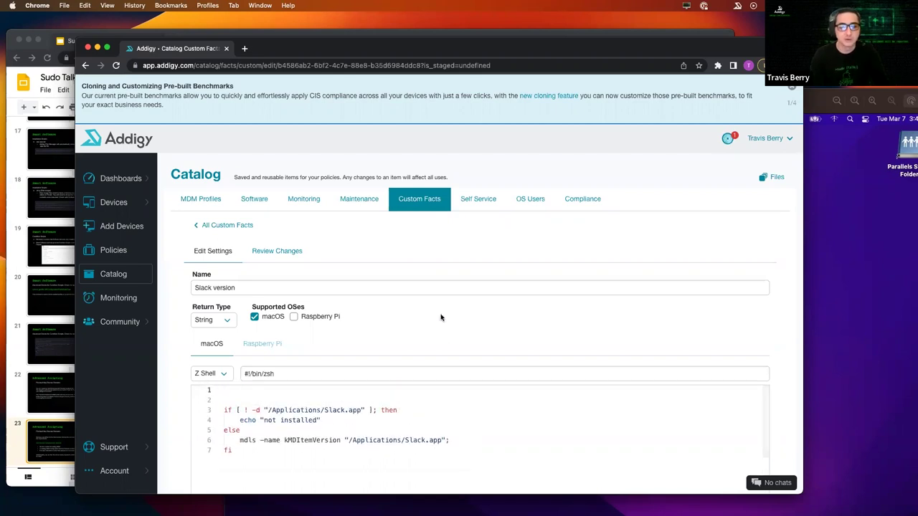
pyautogui.scroll(-3, 431, 302)
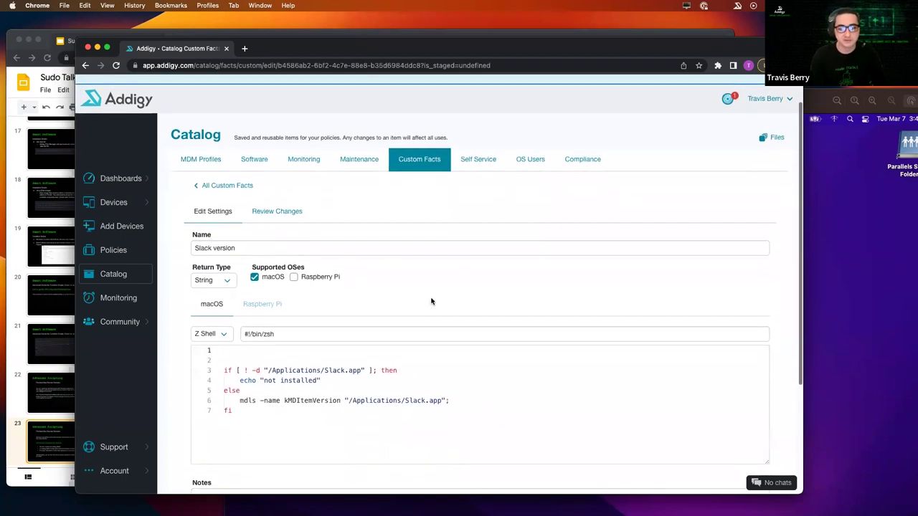
# - Try to append "| cut -d" after "/Applications/Slack.app" in the mdls command on line 6
pyautogui.click(448, 398)
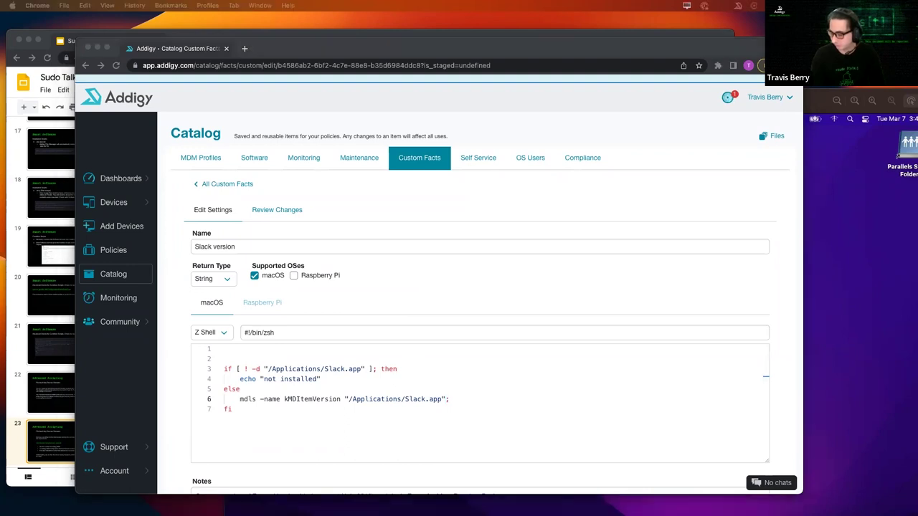
pyautogui.click(444, 399)
pyautogui.doubleClick(438, 399)
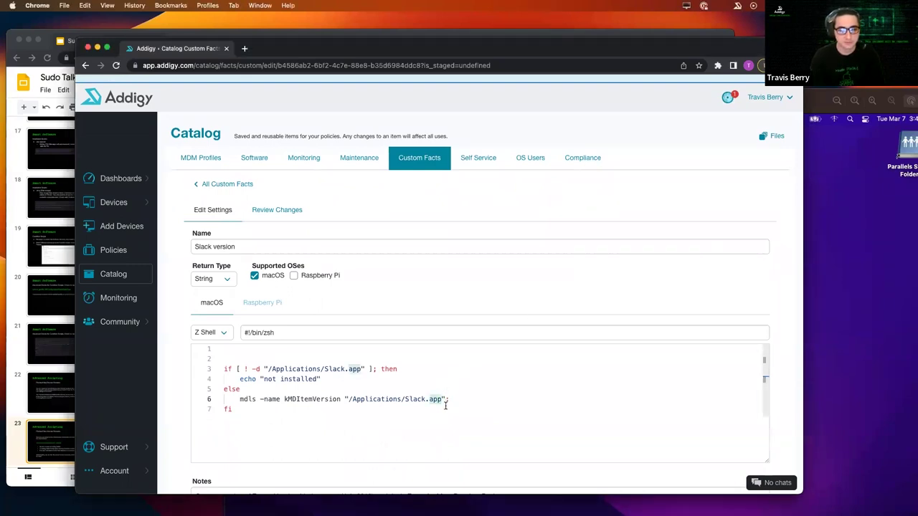
pyautogui.click(446, 399)
pyautogui.write('|')
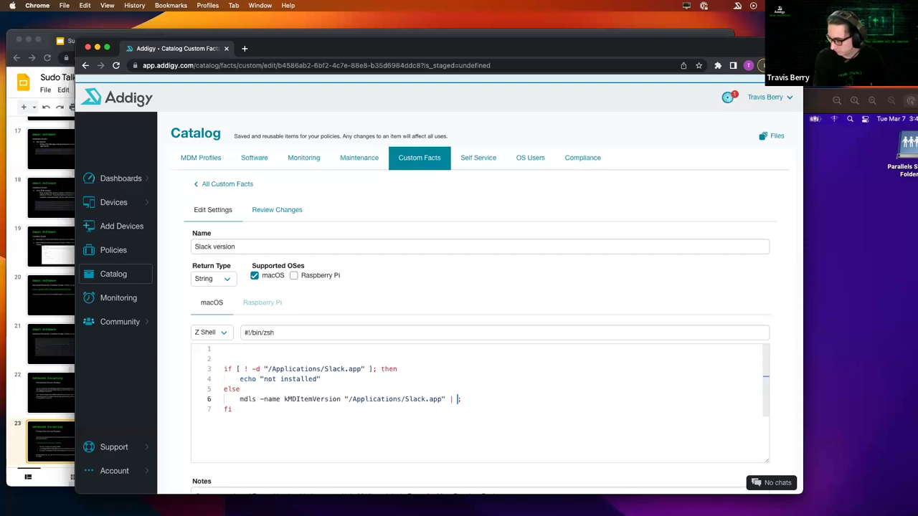
pyautogui.write(' cut -d')
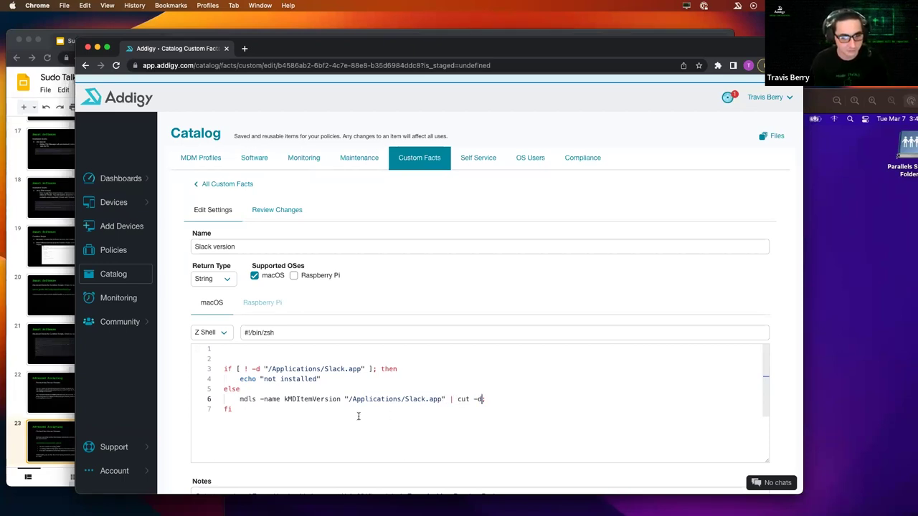
# - Remove the unfinished "| cut -d" from the mdls command on line 6
pyautogui.press('BackSpace')
pyautogui.press('BackSpace')
pyautogui.press('BackSpace')
pyautogui.press('BackSpace')
pyautogui.press('BackSpace')
pyautogui.press('BackSpace')
pyautogui.press('BackSpace')
pyautogui.press('BackSpace')
pyautogui.press('BackSpace')
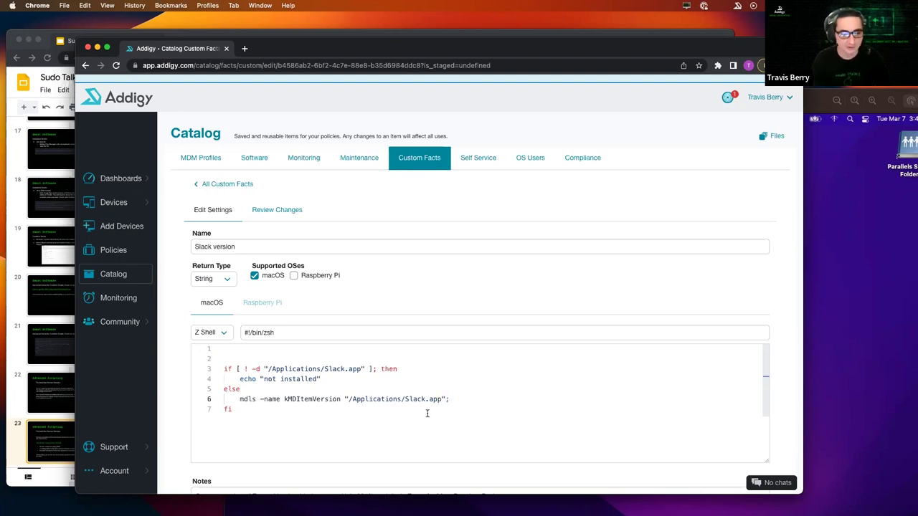
# - Select the Slack version script's whole if/else block, from line 2 through "fi"
pyautogui.moveTo(316, 412); pyautogui.dragTo(237, 366)
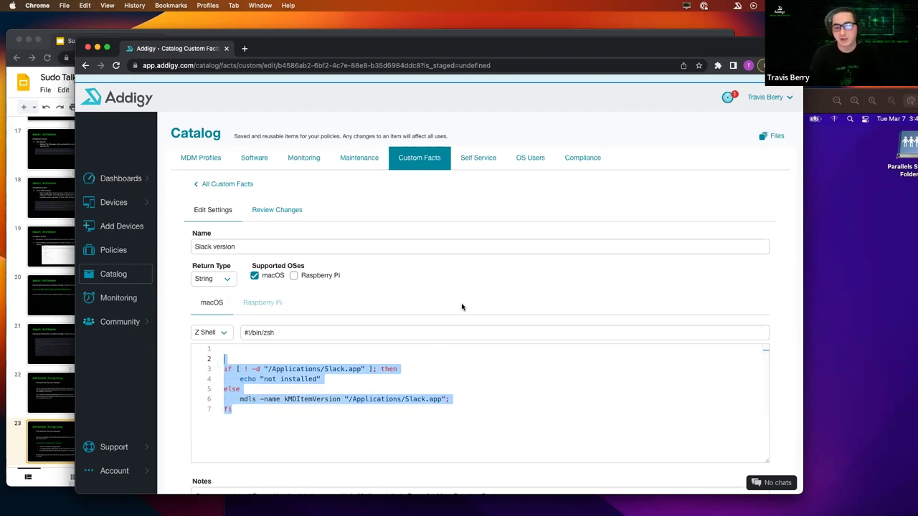
pyautogui.click(451, 370)
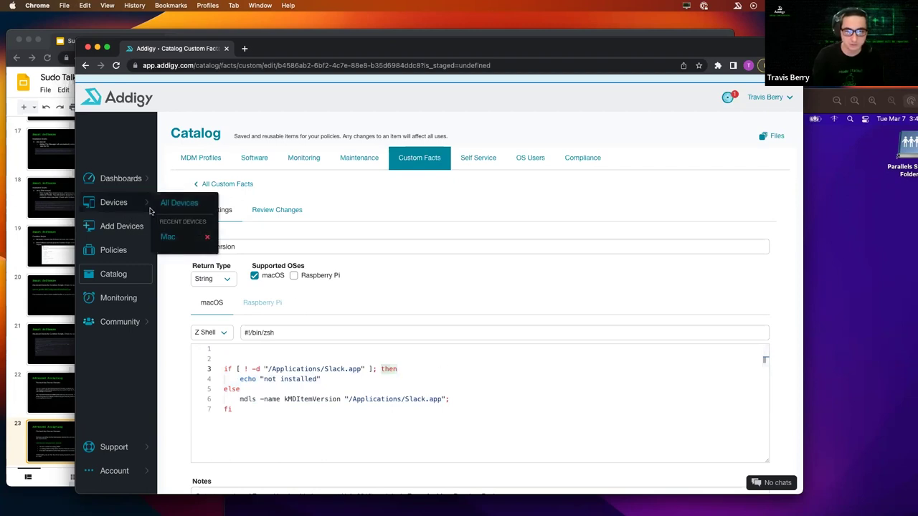
# - From the list of all devices, start a new saved script named "Check Slack Version"
pyautogui.click(171, 205)
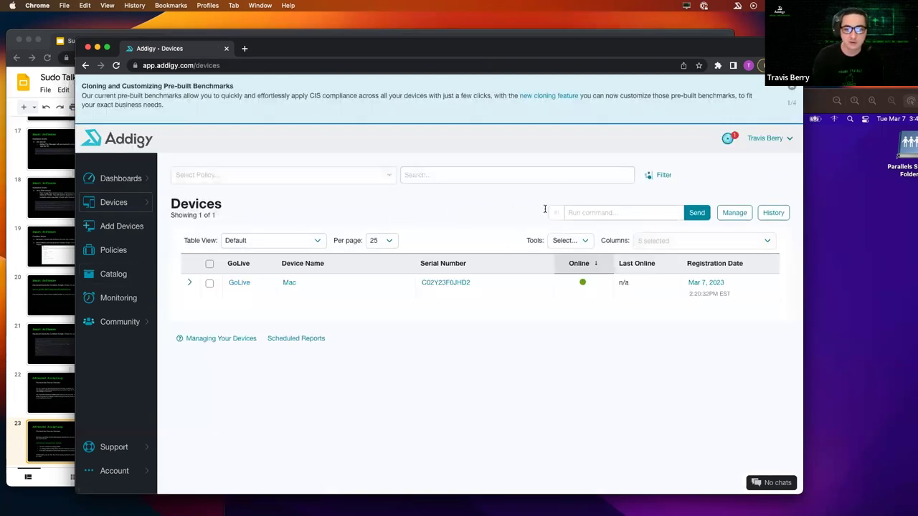
pyautogui.click(736, 215)
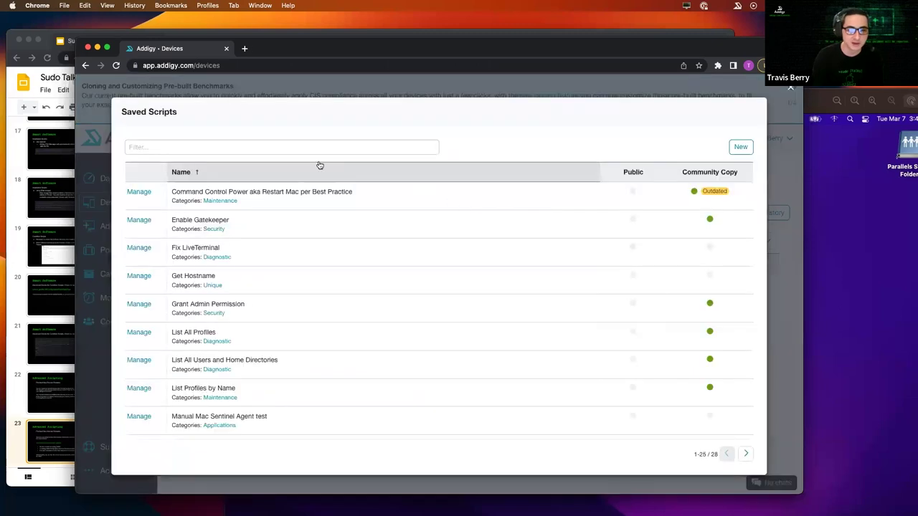
pyautogui.click(740, 147)
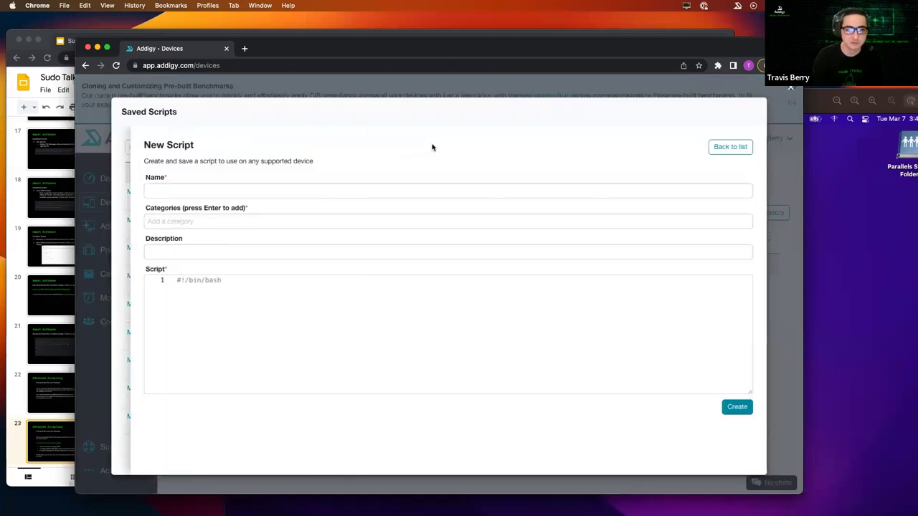
pyautogui.click(345, 192)
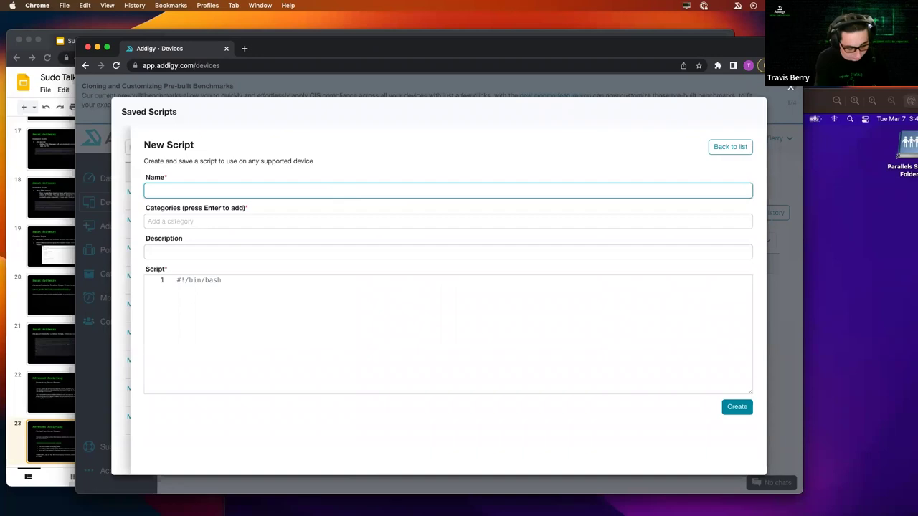
pyautogui.write('Check Slack Version')
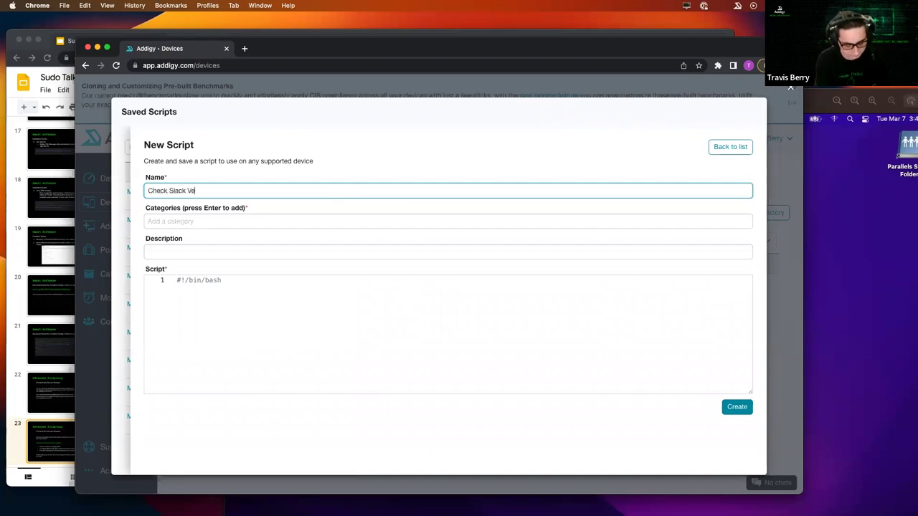
# - Assign the new script to the Applications category and describe it as "Report the version number for Slack"
pyautogui.click(318, 221)
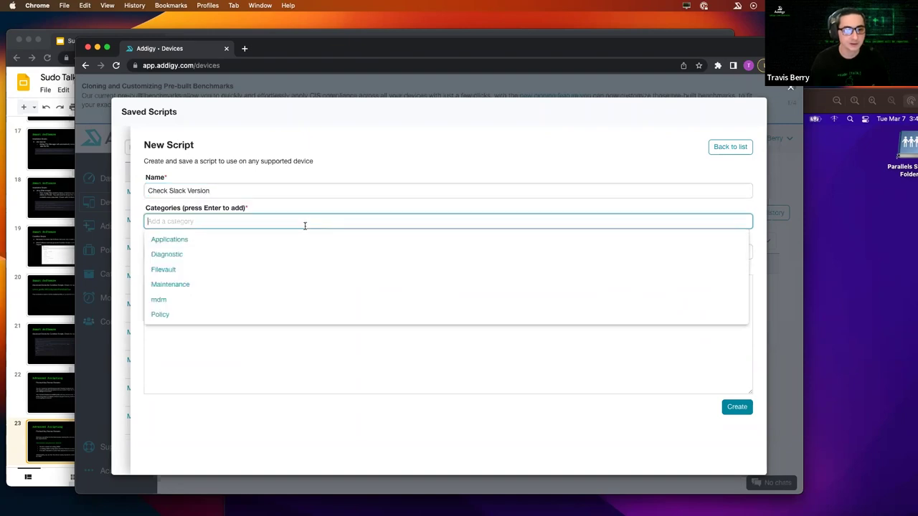
pyautogui.click(189, 240)
pyautogui.click(185, 247)
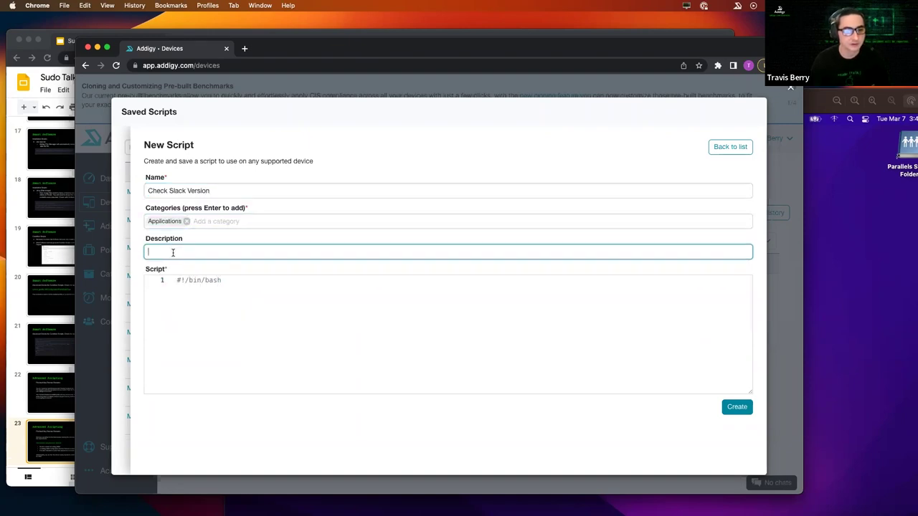
pyautogui.write('Che')
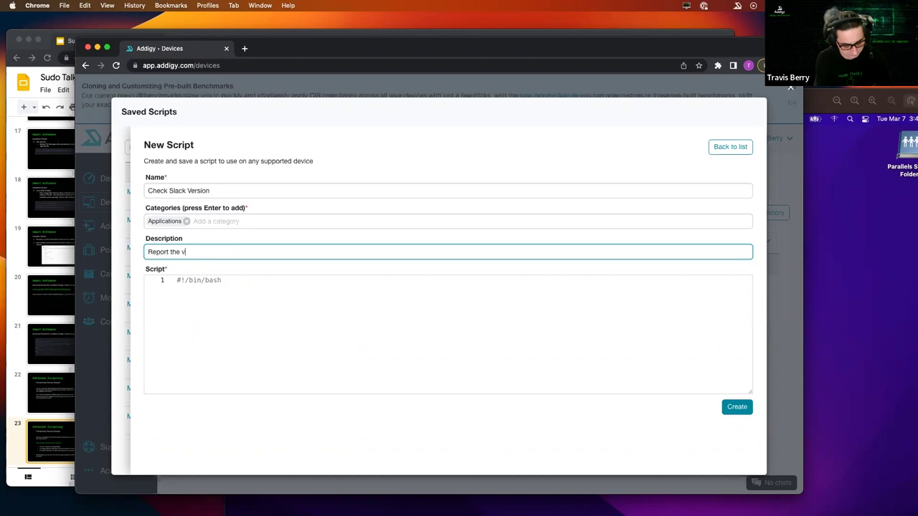
pyautogui.write('mber for Slack')
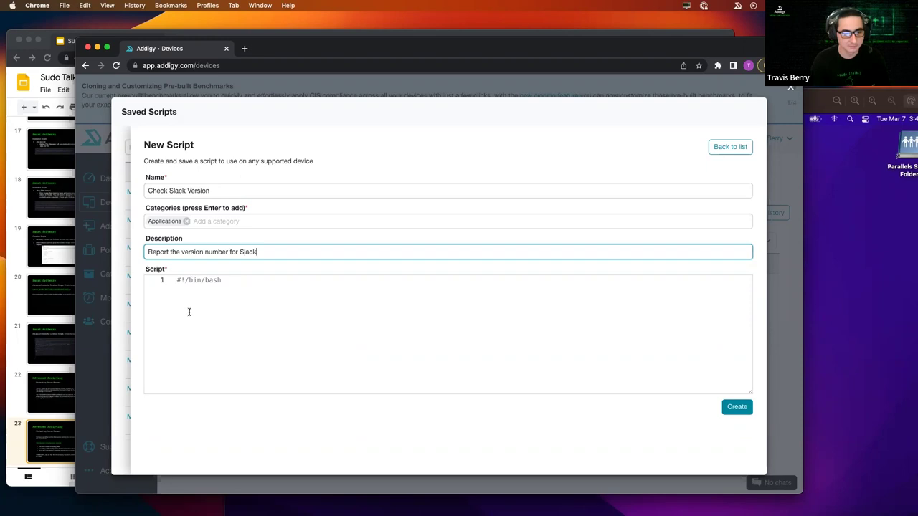
pyautogui.click(189, 311)
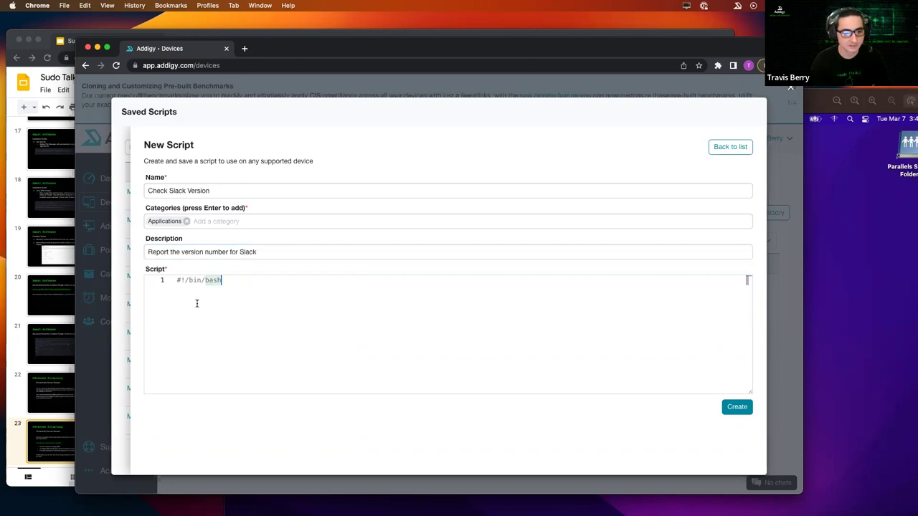
# - Add the if/else block that checks "/Applications/Slack.app" and reports its kMDItemVersion below the #!/bin/bash line, and create the script
pyautogui.press('Return')
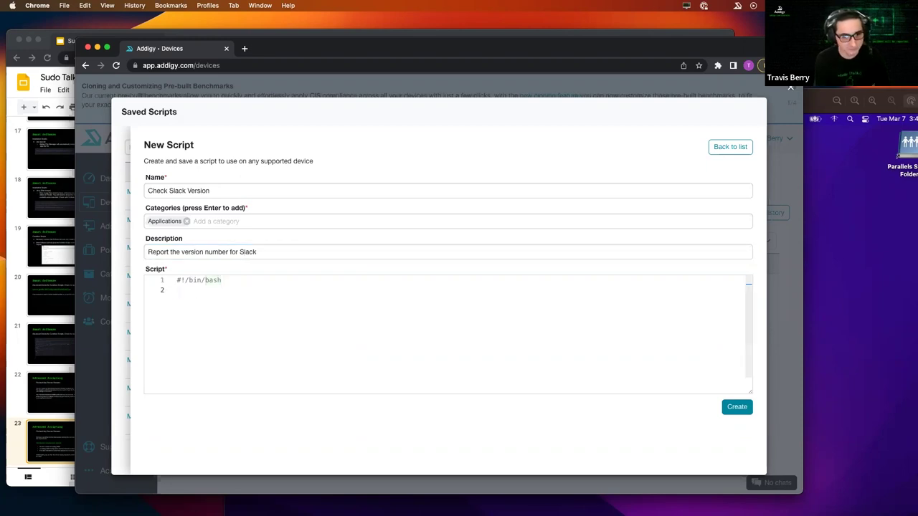
pyautogui.write('if [ ! -d "/Applications/Slack.app" ]; then     echo "not installed" else     mdls -name kMDItemVersion "/Applications/Slack.app"; fi')
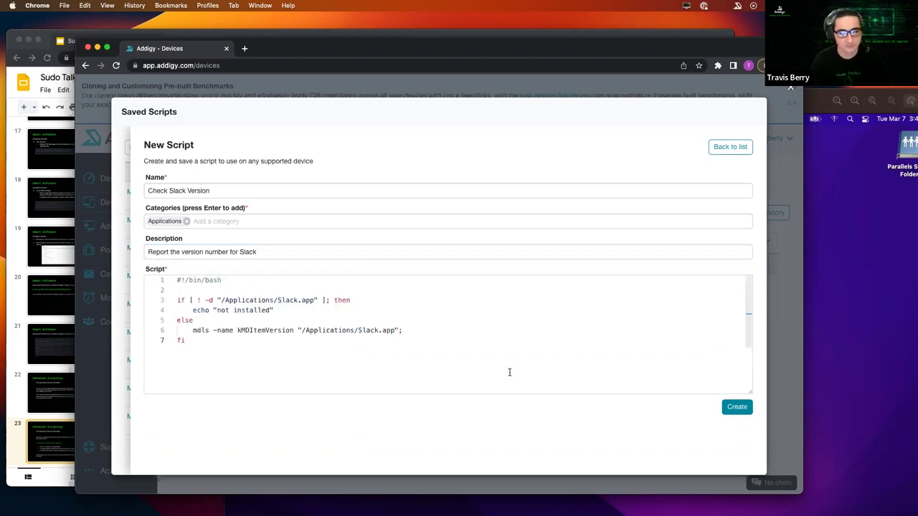
pyautogui.click(726, 409)
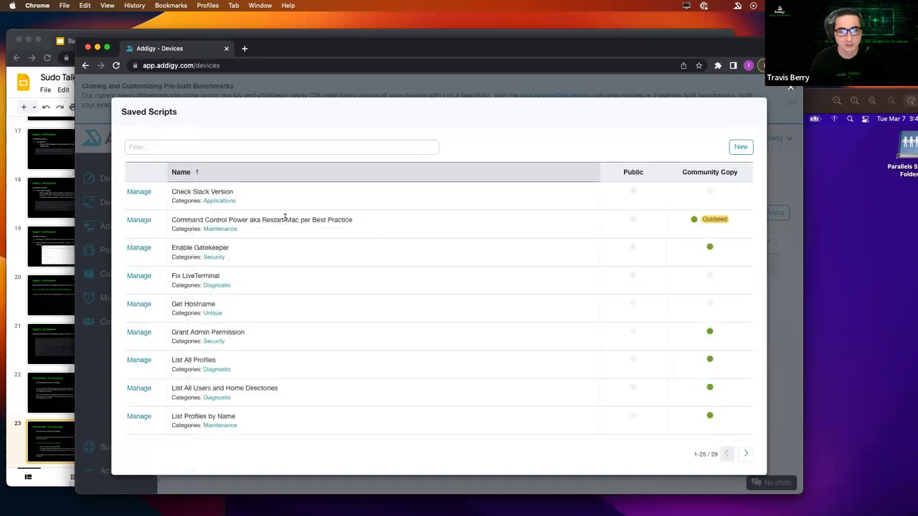
# - Use the saved script "Check Slack Version" on the selected device Mac and run it immediately
pyautogui.click(147, 195)
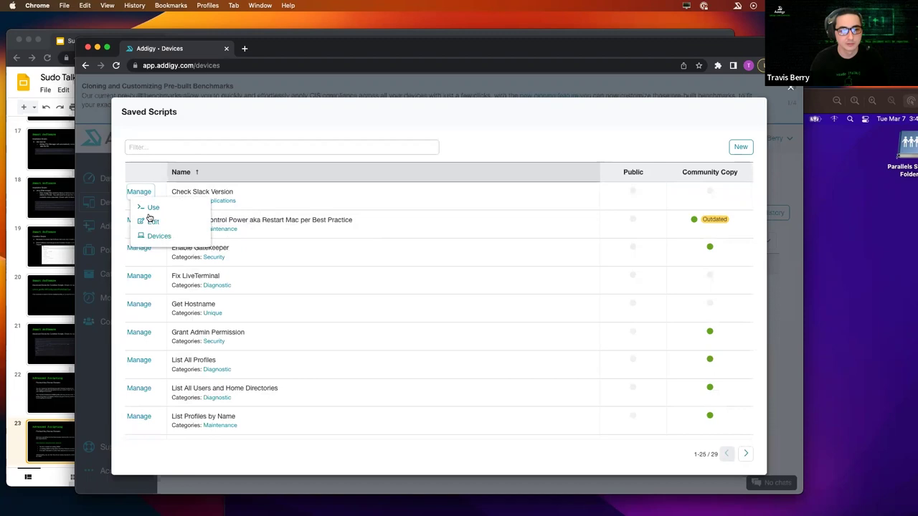
pyautogui.click(153, 209)
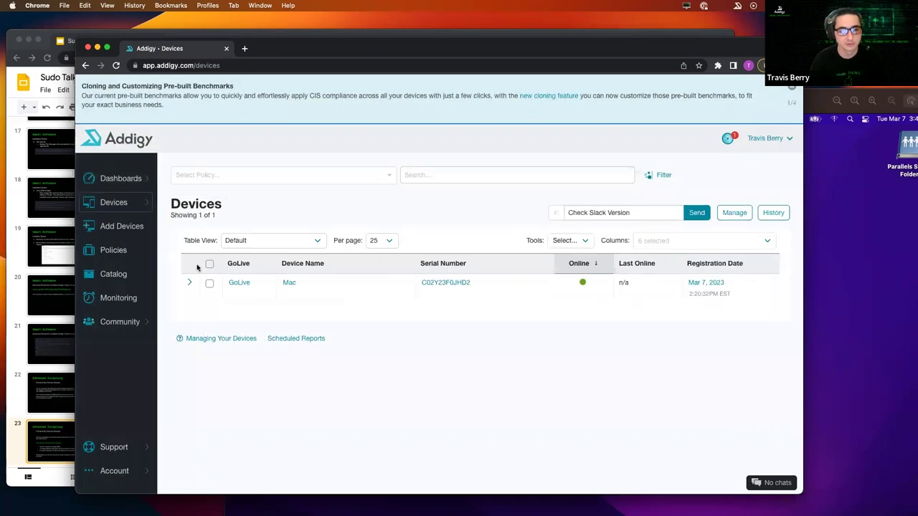
pyautogui.click(210, 284)
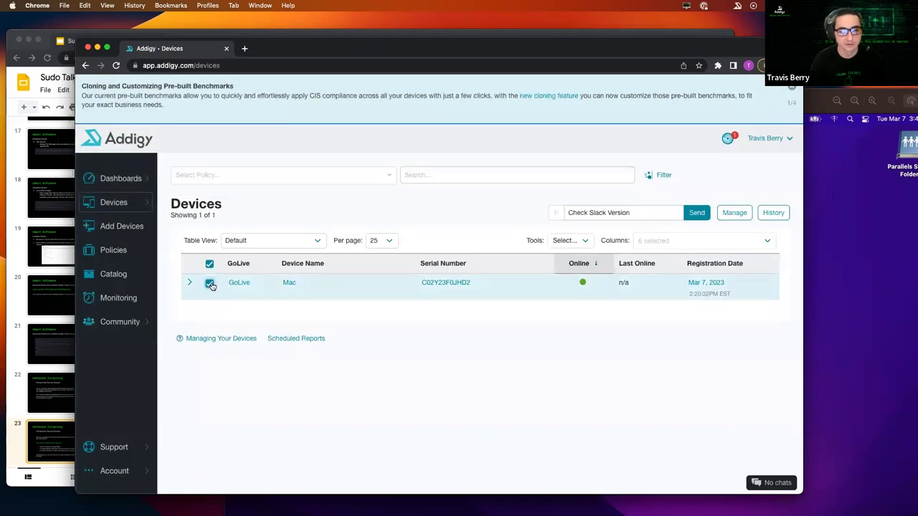
pyautogui.click(735, 213)
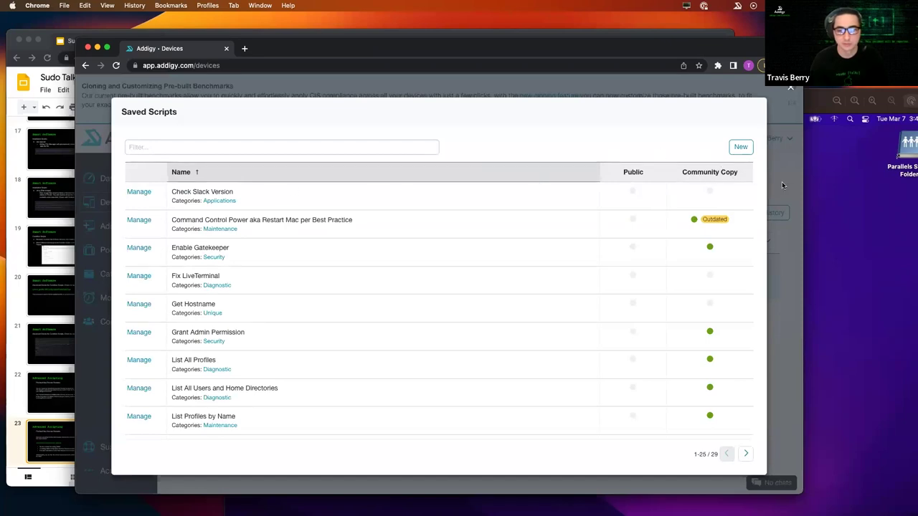
pyautogui.click(782, 181)
pyautogui.click(694, 213)
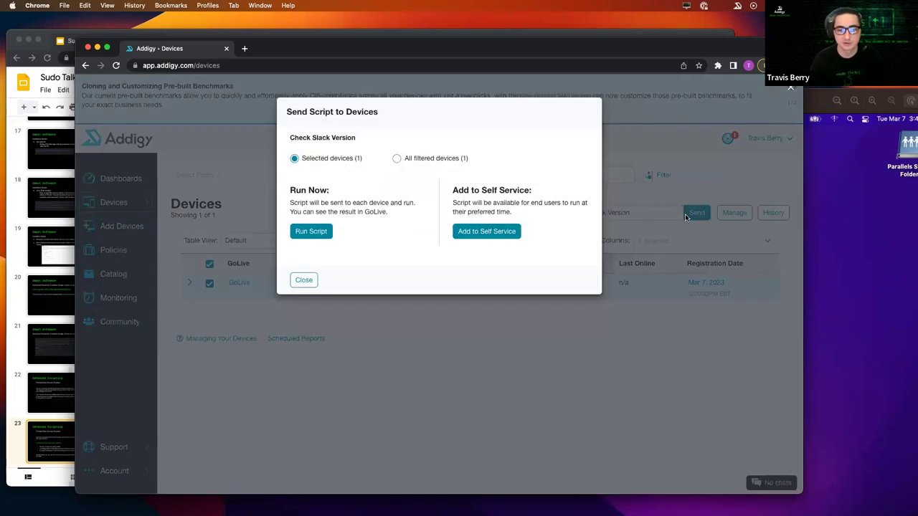
pyautogui.click(311, 232)
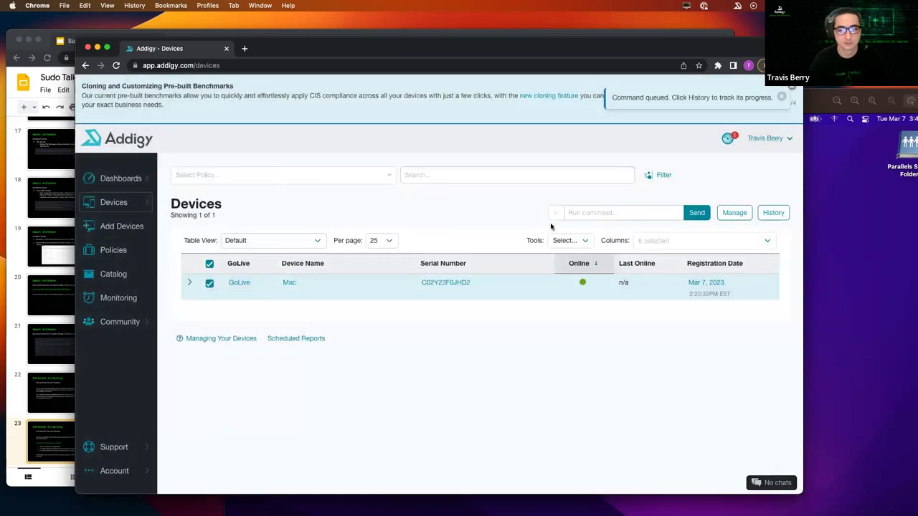
# - Review the output of the latest Check Slack Version run for Mac in the command history, and close the history
pyautogui.click(779, 214)
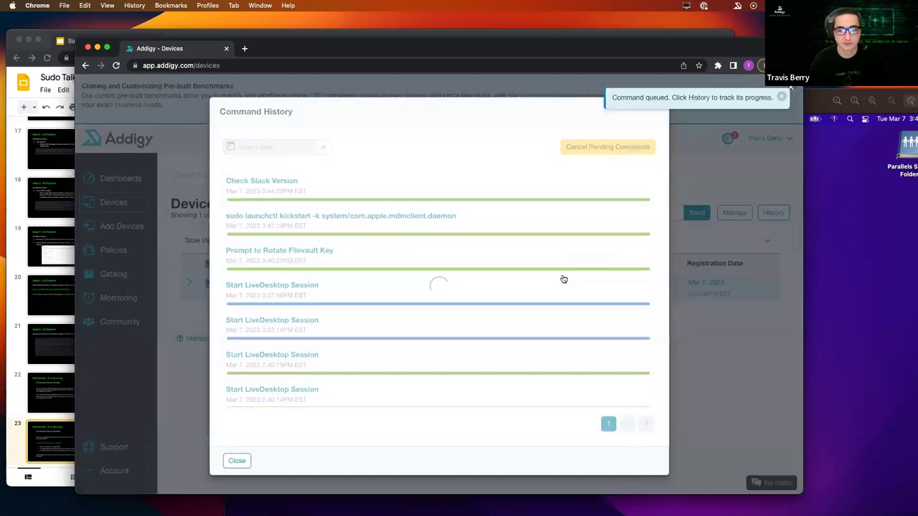
pyautogui.click(519, 198)
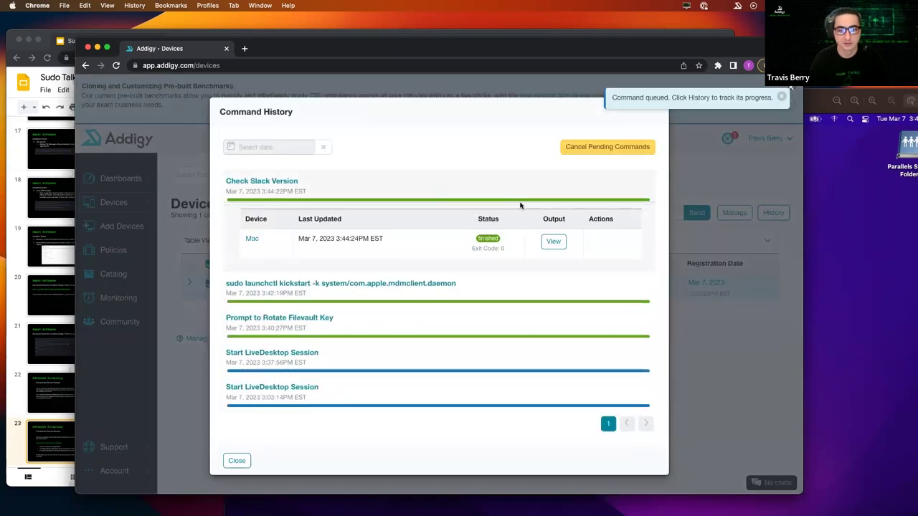
pyautogui.click(550, 242)
pyautogui.moveTo(304, 293); pyautogui.dragTo(254, 292)
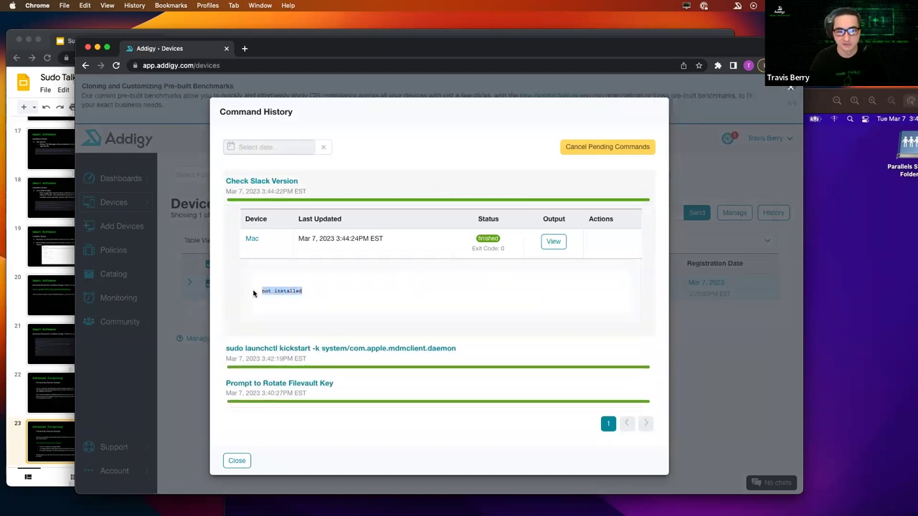
pyautogui.click(330, 296)
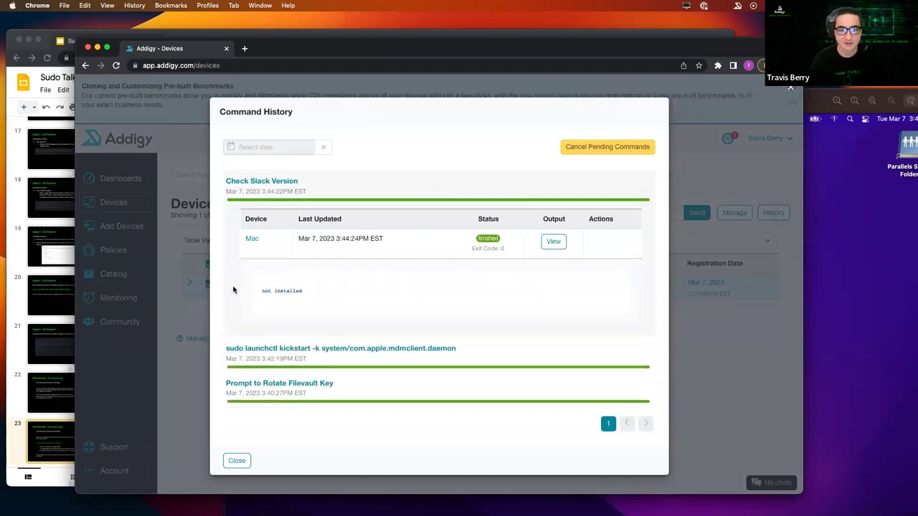
pyautogui.click(198, 239)
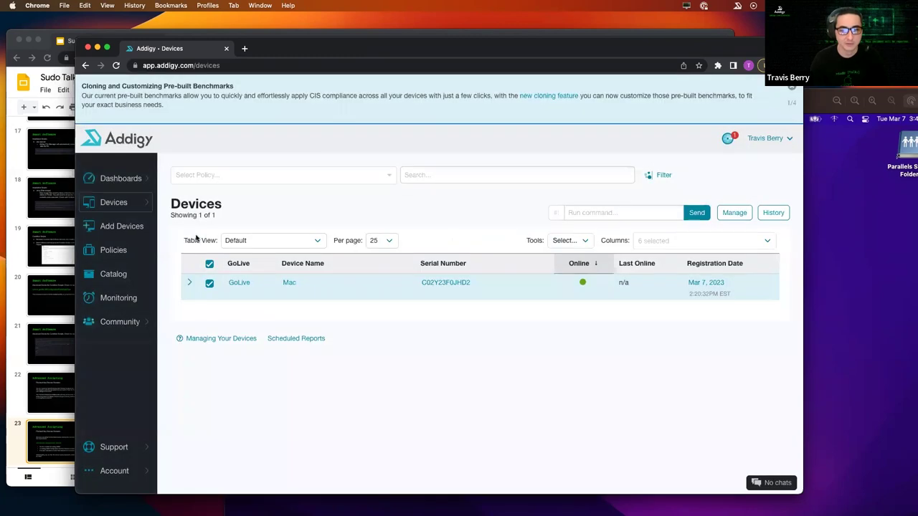
# - Start a new custom monitoring alert in the Catalog and name it "Slack is not installed"
pyautogui.click(125, 276)
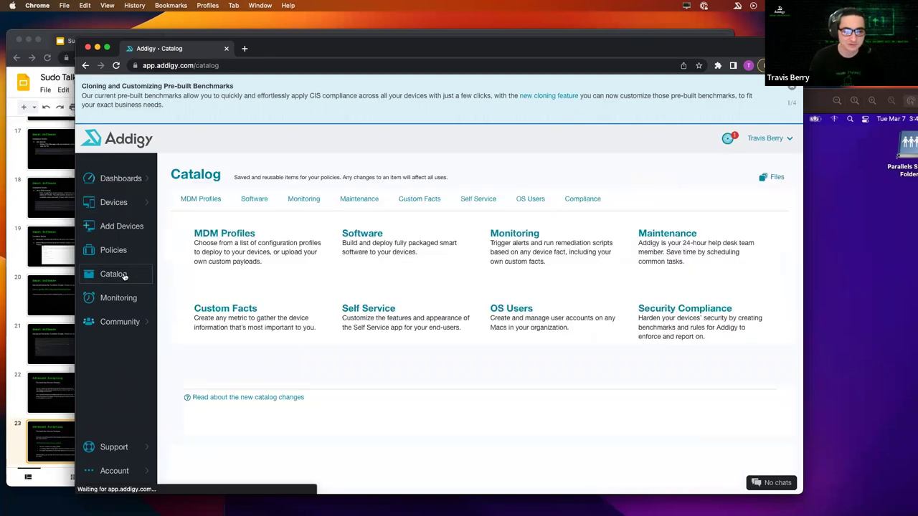
pyautogui.click(298, 203)
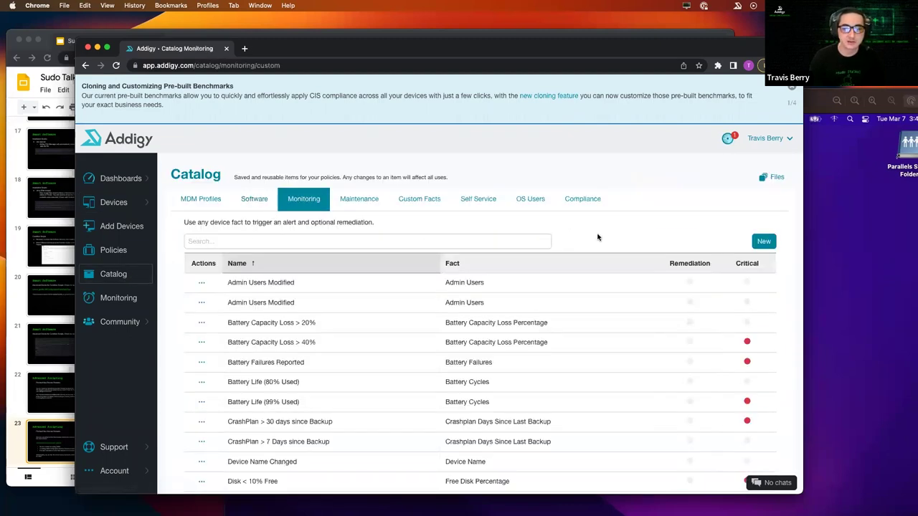
pyautogui.click(763, 241)
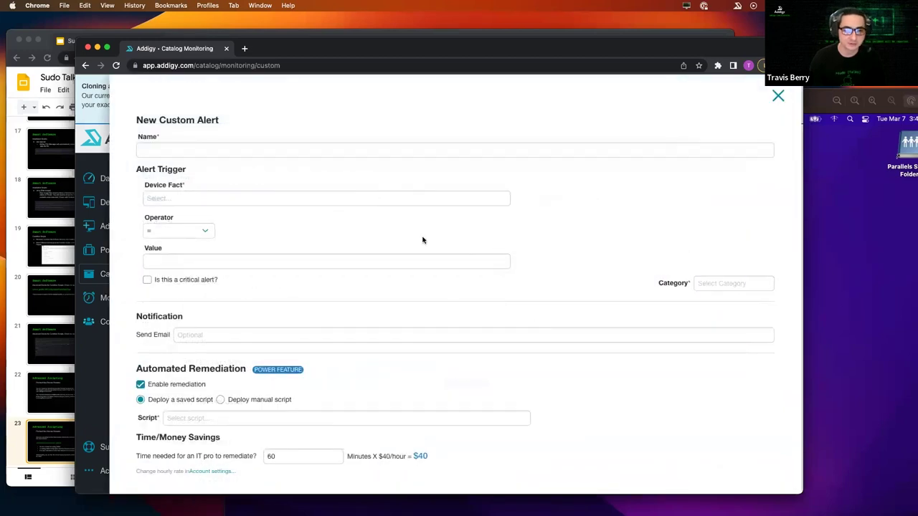
pyautogui.click(259, 147)
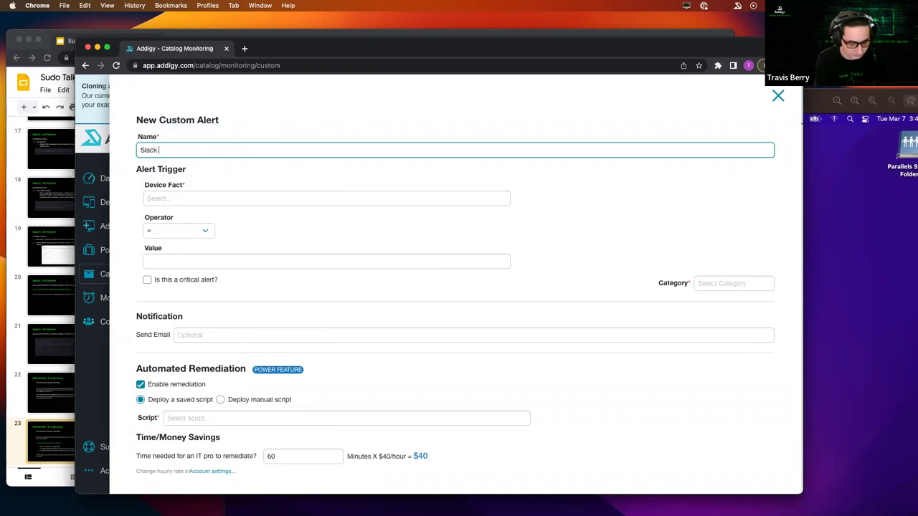
pyautogui.write('Slack is not installed')
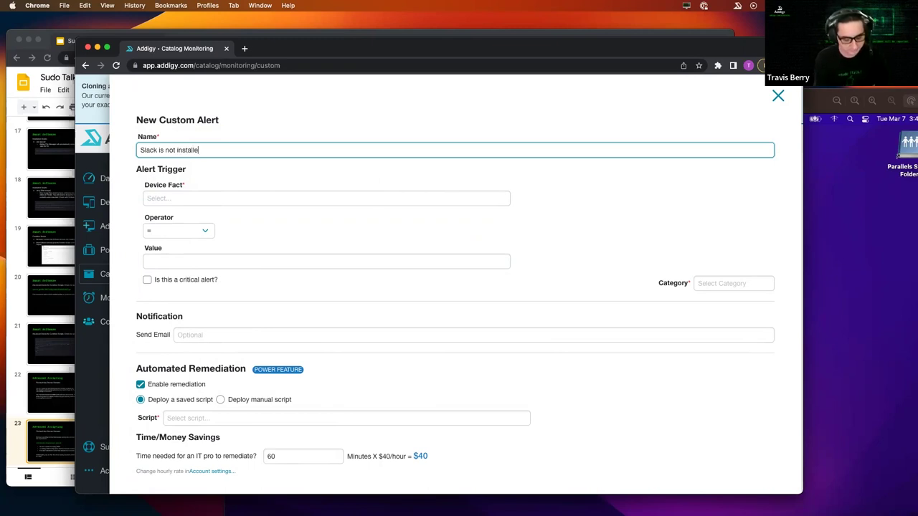
pyautogui.rightClick(246, 192)
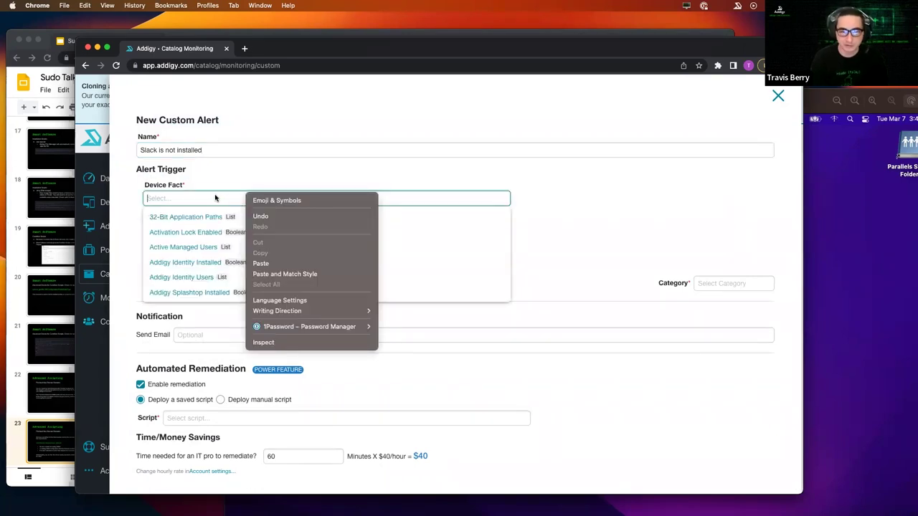
pyautogui.press('Down')
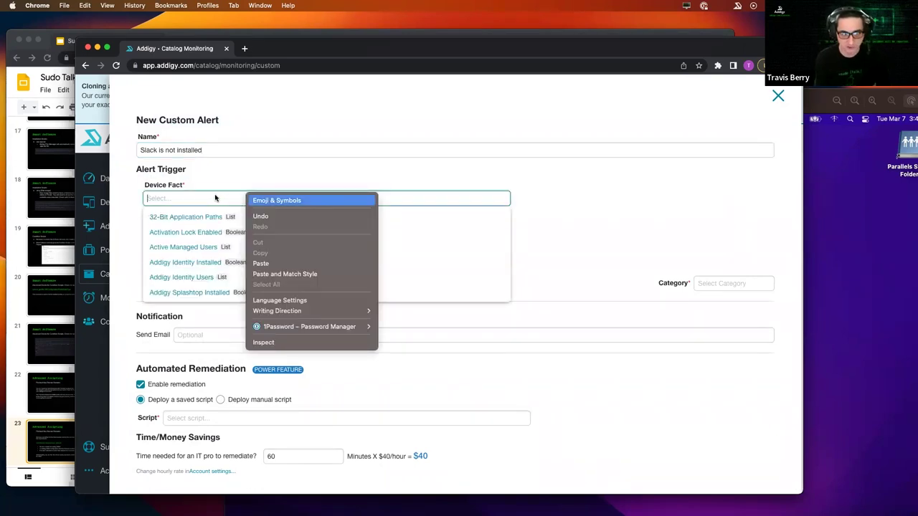
pyautogui.press('Escape')
pyautogui.write('check')
pyautogui.scroll(-10, 212, 229)
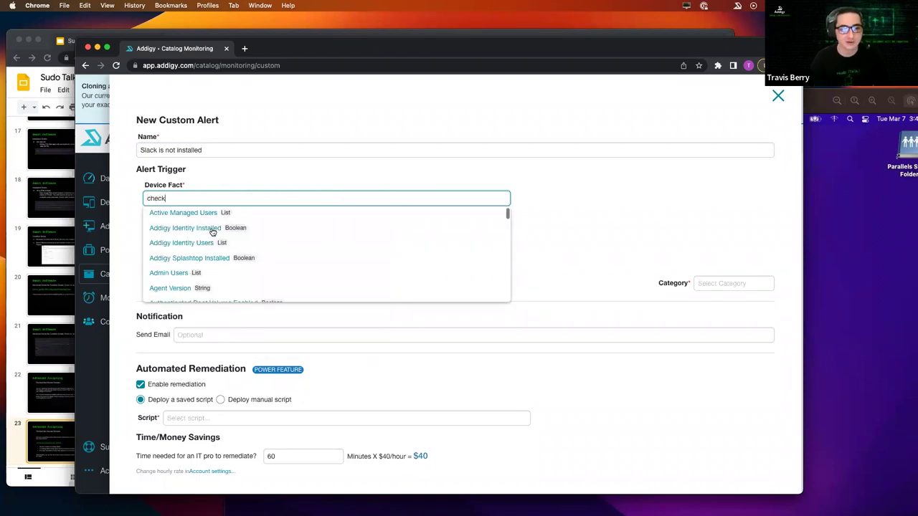
pyautogui.scroll(-3, 212, 231)
pyautogui.scroll(6, 204, 232)
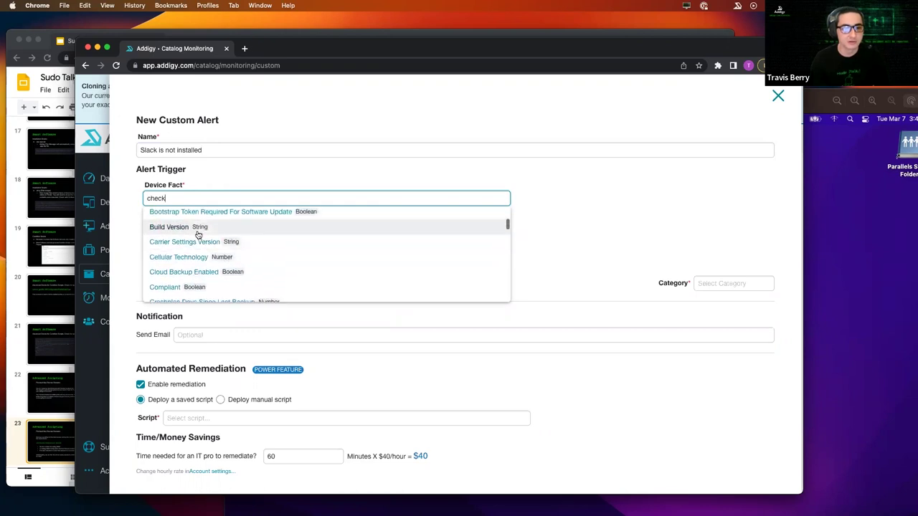
pyautogui.scroll(-4, 201, 237)
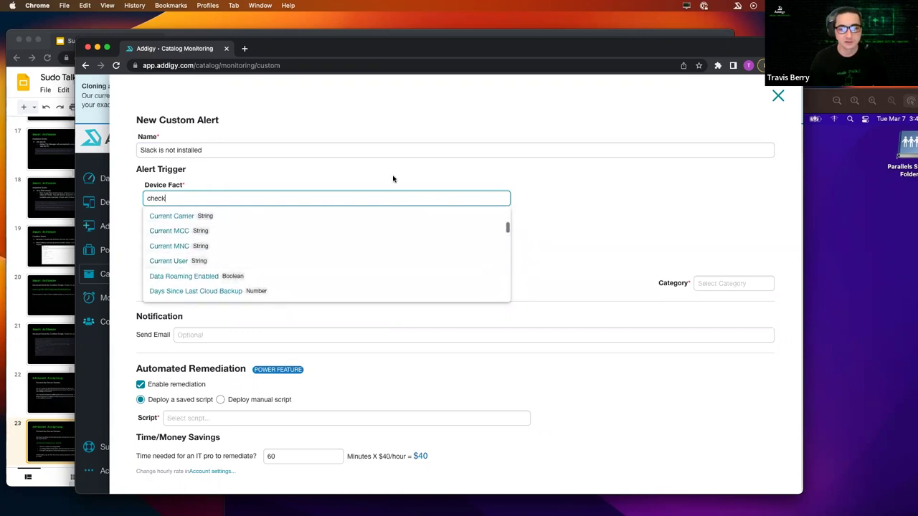
pyautogui.scroll(5, 226, 265)
pyautogui.scroll(-6, 208, 264)
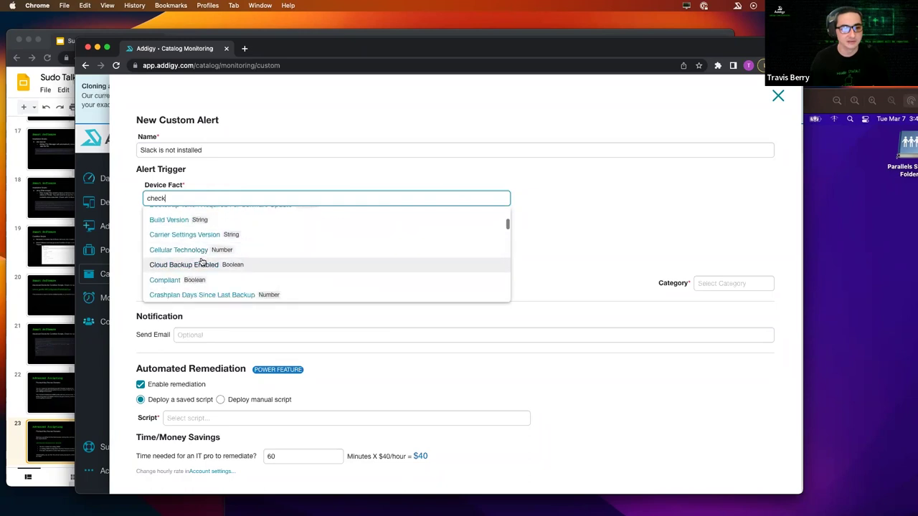
pyautogui.scroll(-3, 185, 260)
pyautogui.scroll(5, 176, 258)
pyautogui.scroll(-3, 174, 236)
# - Search the device facts for "sla" and choose Slack version as the alert's trigger fact
pyautogui.moveTo(174, 197); pyautogui.dragTo(143, 197)
pyautogui.write('sla')
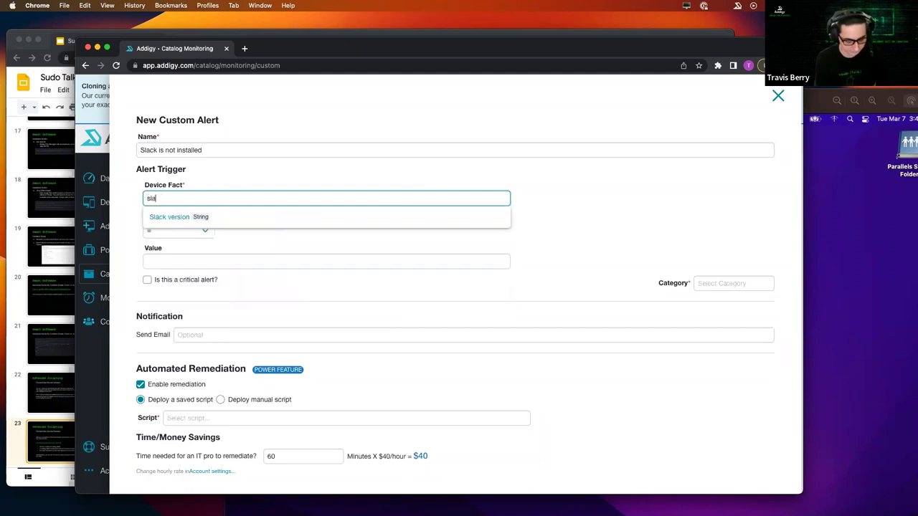
pyautogui.click(144, 201)
pyautogui.click(167, 199)
pyautogui.click(162, 216)
# - Set the trigger operator to = with the value "not installed", and assign the alert to the Applications category
pyautogui.click(185, 266)
pyautogui.click(181, 235)
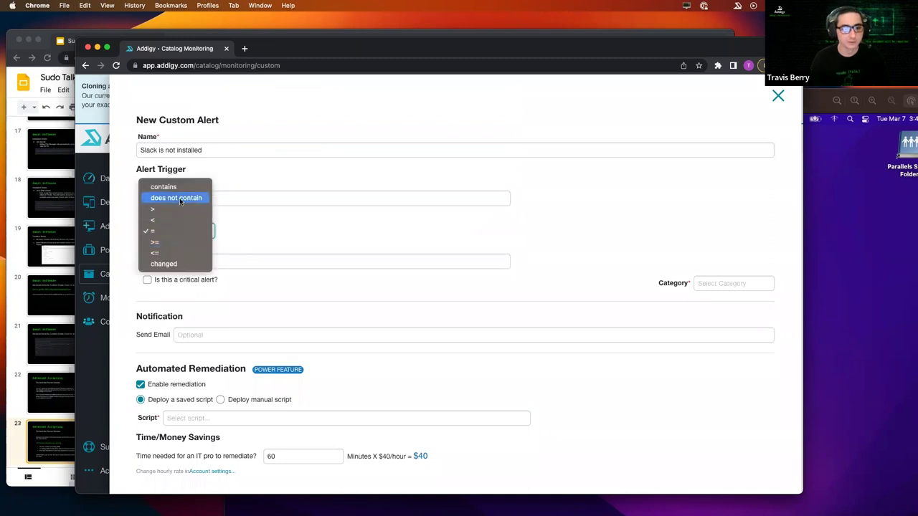
pyautogui.click(161, 231)
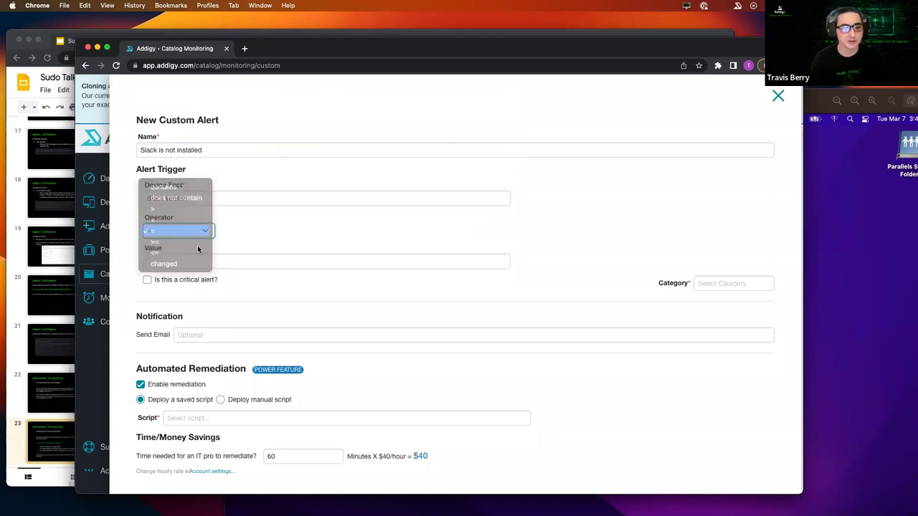
pyautogui.click(215, 263)
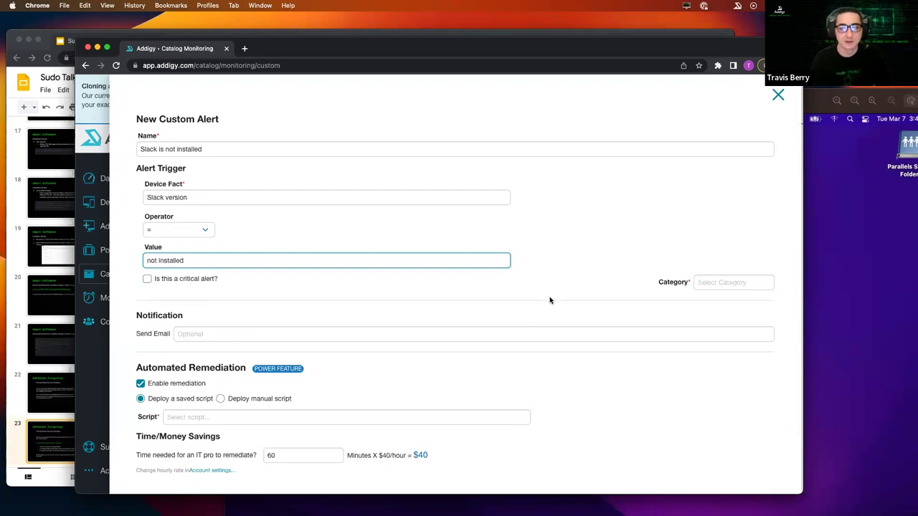
pyautogui.click(696, 281)
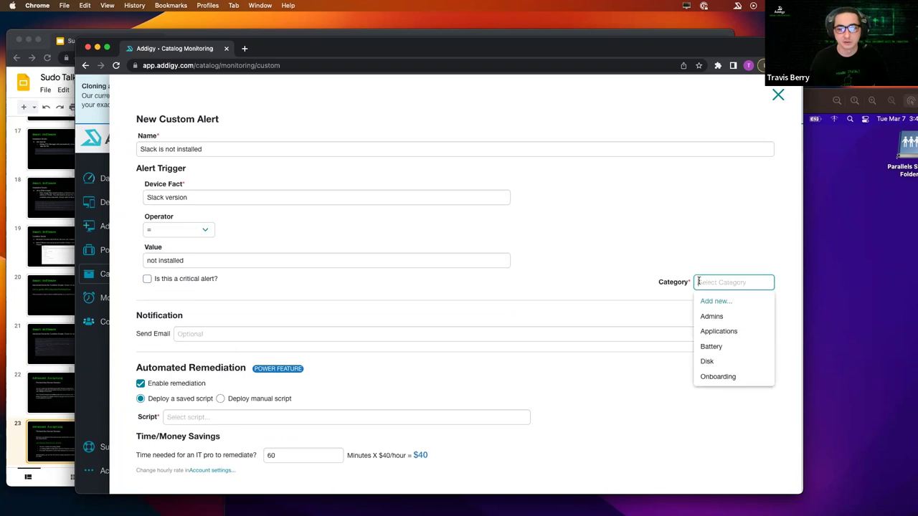
pyautogui.click(706, 331)
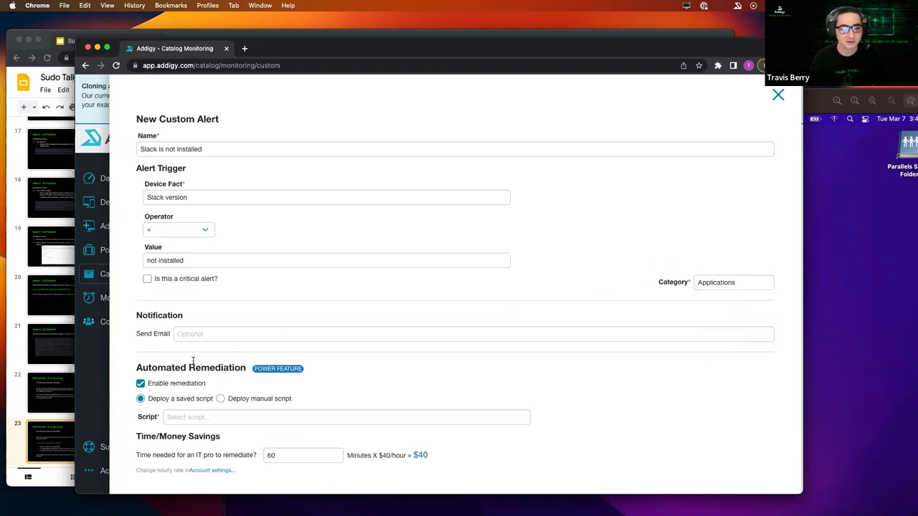
# - Turn off automated remediation for the "Slack is not installed" alert
pyautogui.scroll(-2, 244, 387)
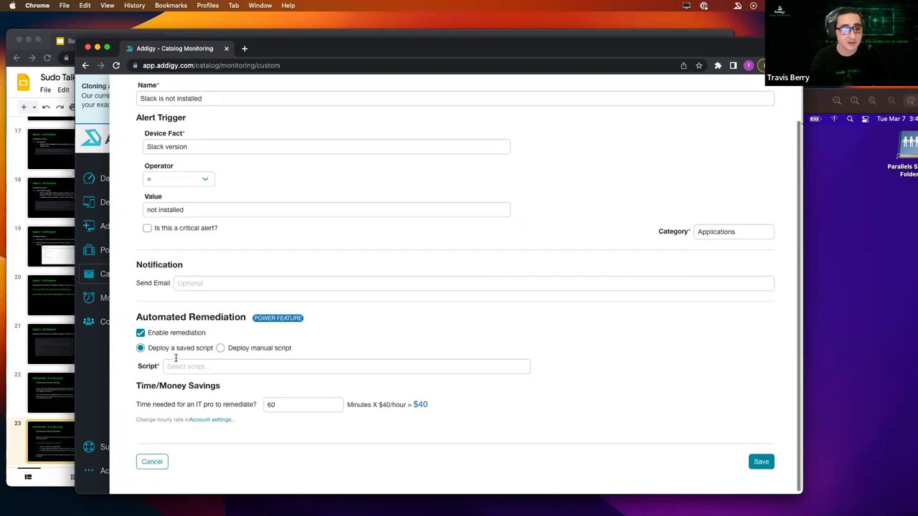
pyautogui.click(215, 367)
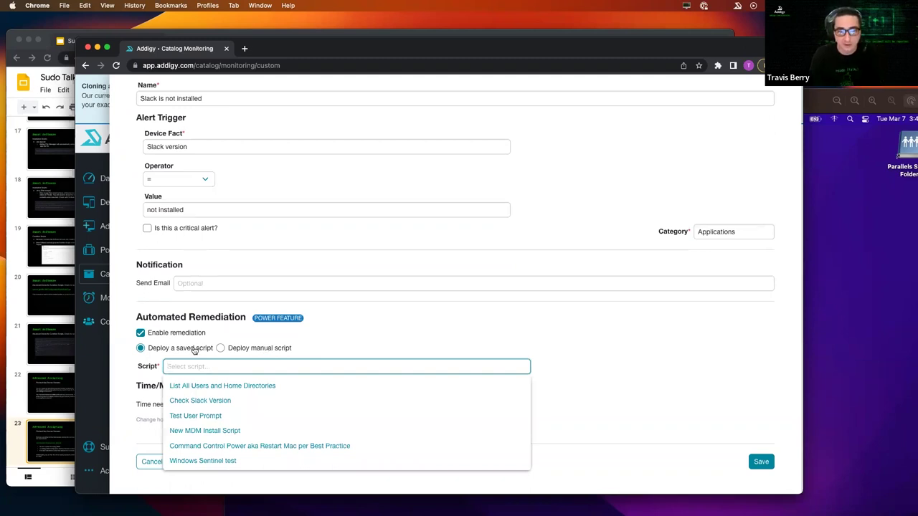
pyautogui.click(142, 346)
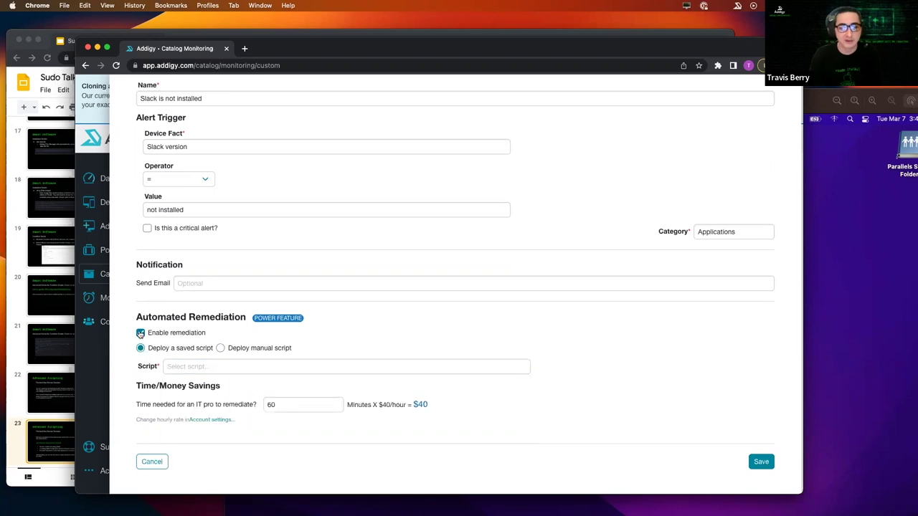
pyautogui.click(141, 332)
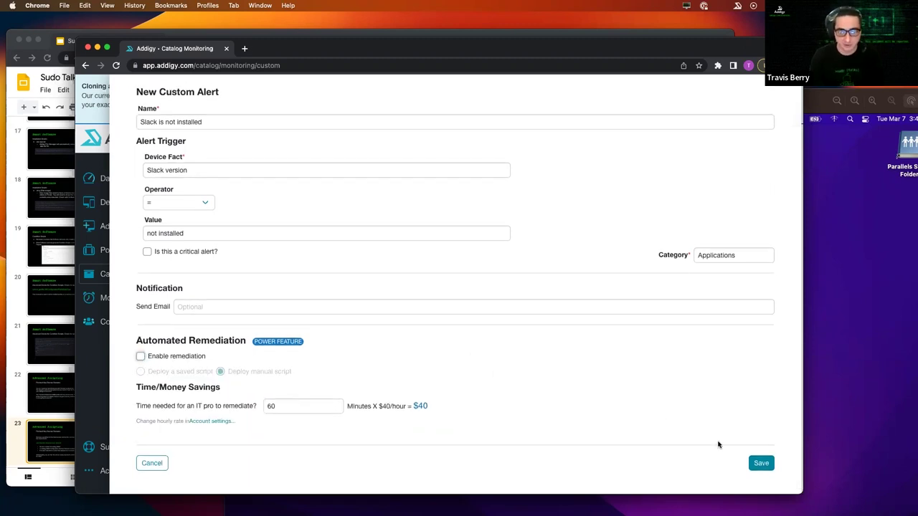
# - Save the new "Slack is not installed" custom alert
pyautogui.click(760, 463)
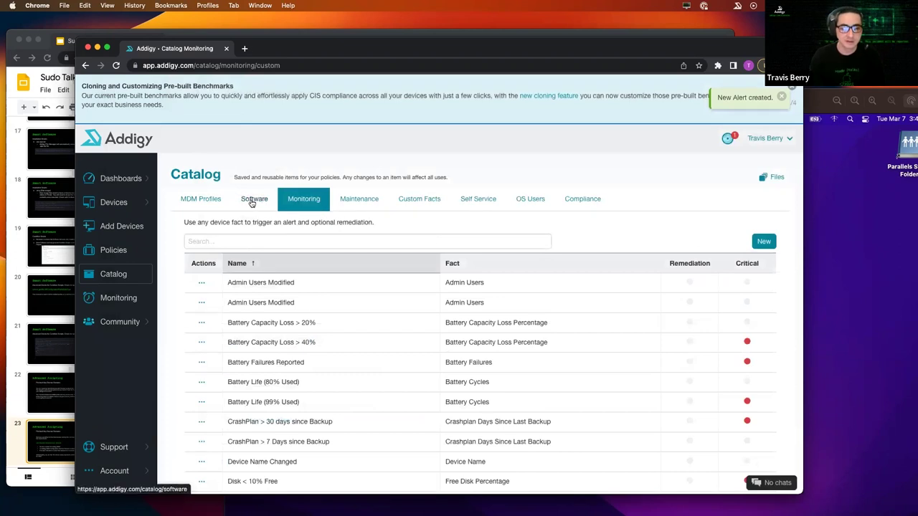
# - Create a new policy named "Install Slack" without a parent policy
pyautogui.click(106, 249)
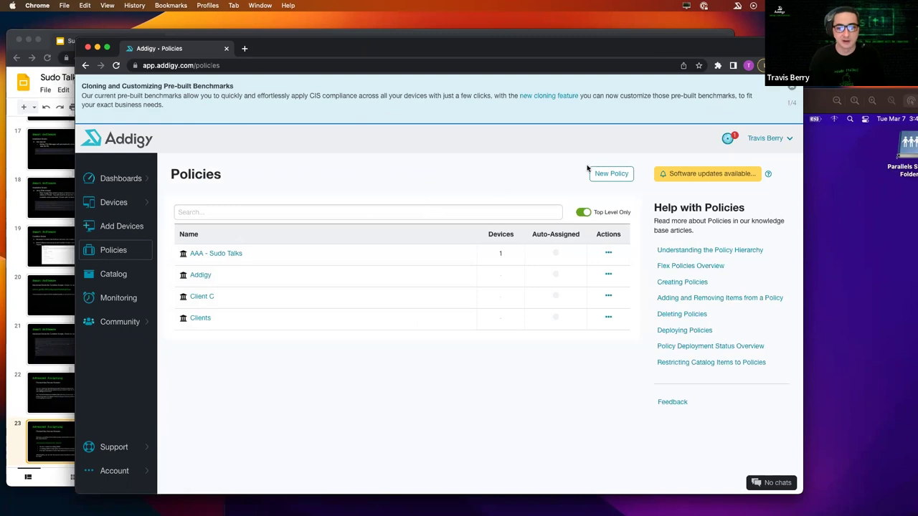
pyautogui.click(608, 177)
pyautogui.click(421, 146)
pyautogui.write('Install Slack')
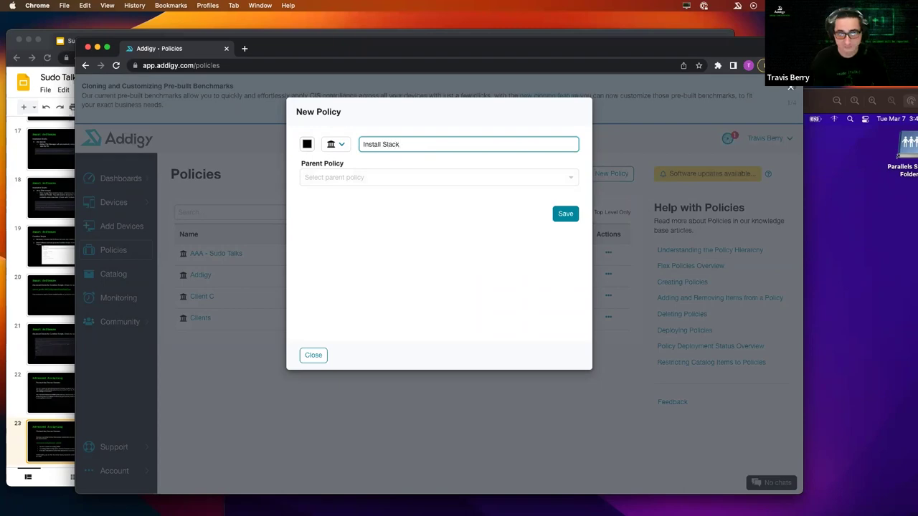
pyautogui.click(564, 213)
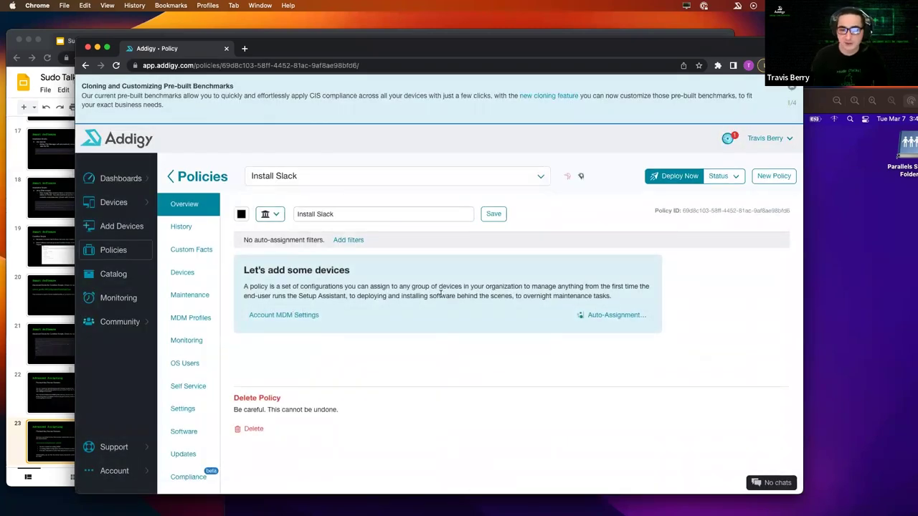
# - Add an auto-assignment filter to the Install Slack policy where Slack version contains "not installed"
pyautogui.click(348, 240)
pyautogui.click(201, 206)
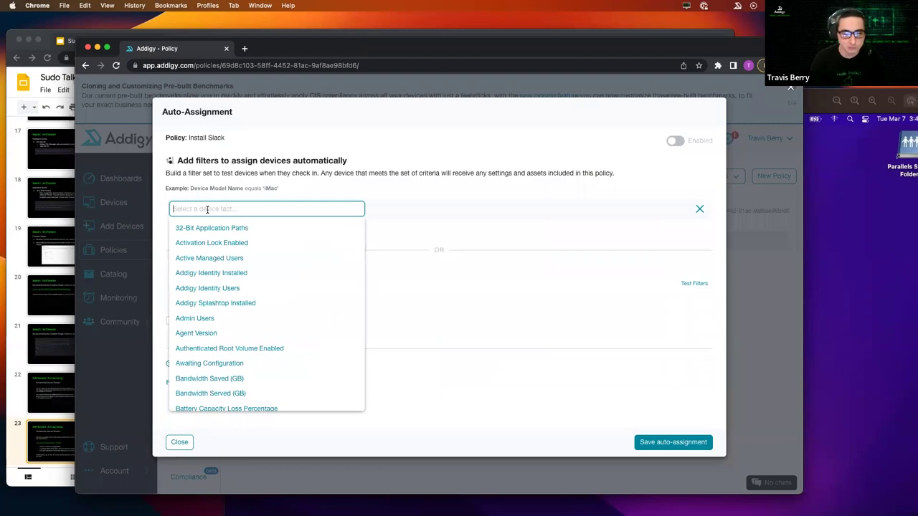
pyautogui.scroll(-3, 220, 242)
pyautogui.scroll(3, 220, 242)
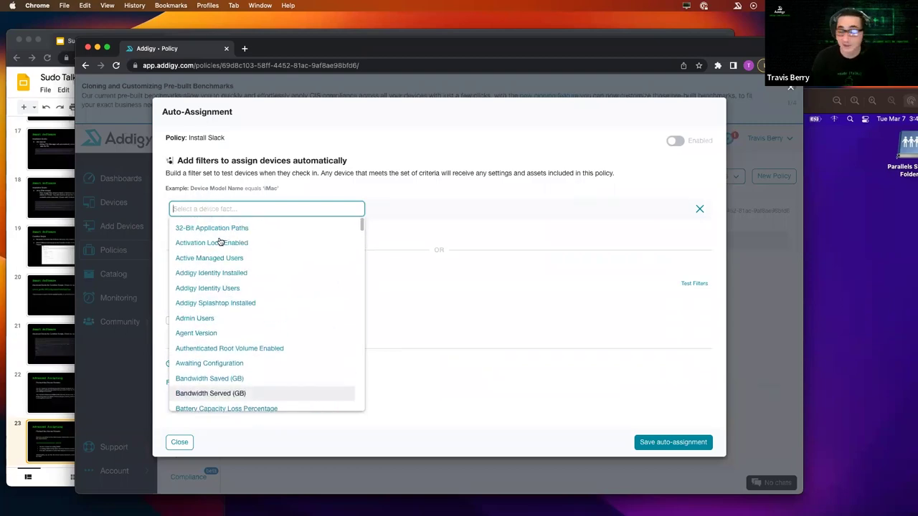
pyautogui.write('sla')
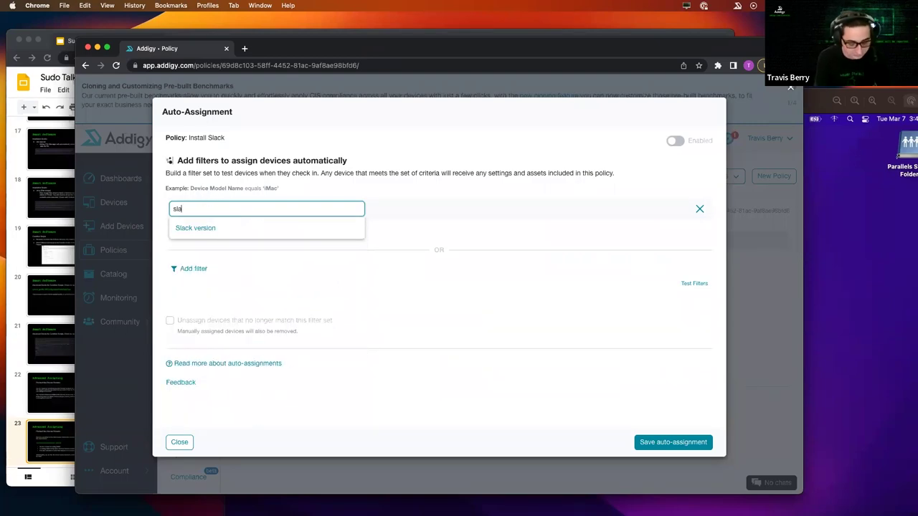
pyautogui.write('ck')
pyautogui.click(205, 230)
pyautogui.click(451, 208)
pyautogui.write('not installed')
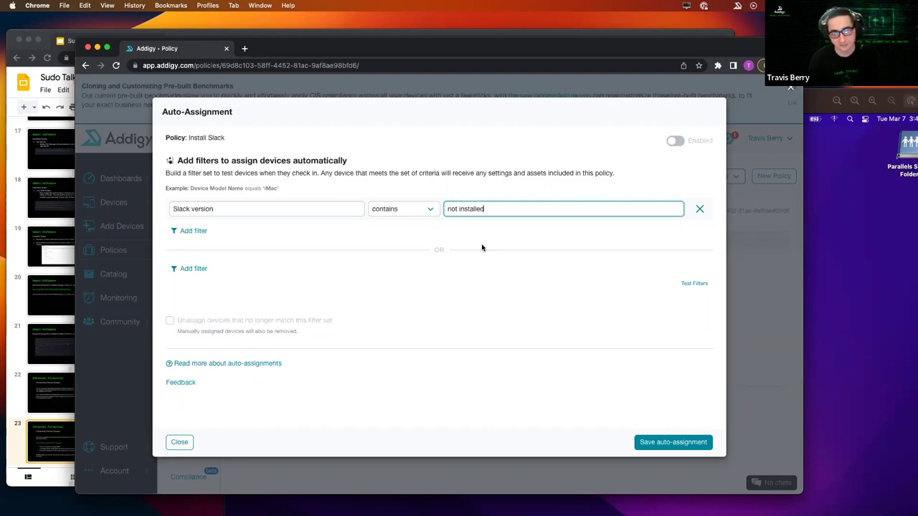
pyautogui.click(521, 160)
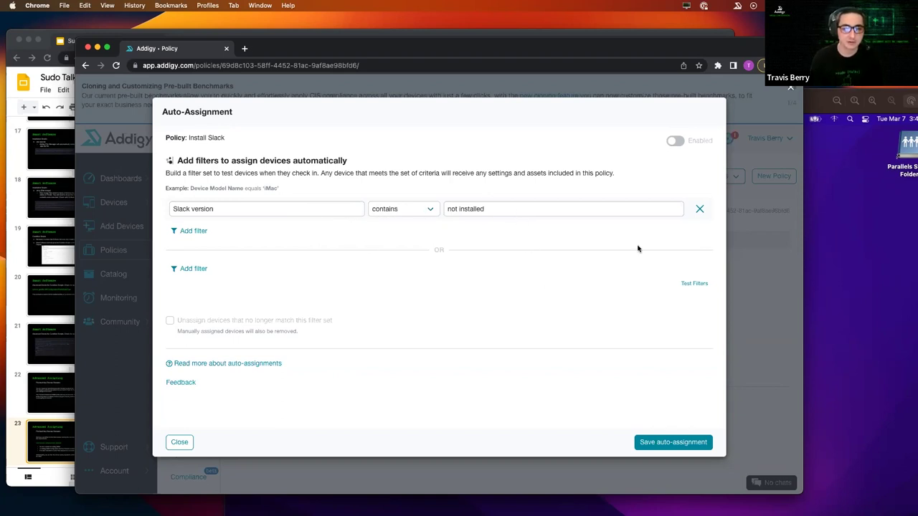
# - Test the auto-assignment filter against the devices, and save the auto-assignment
pyautogui.click(694, 284)
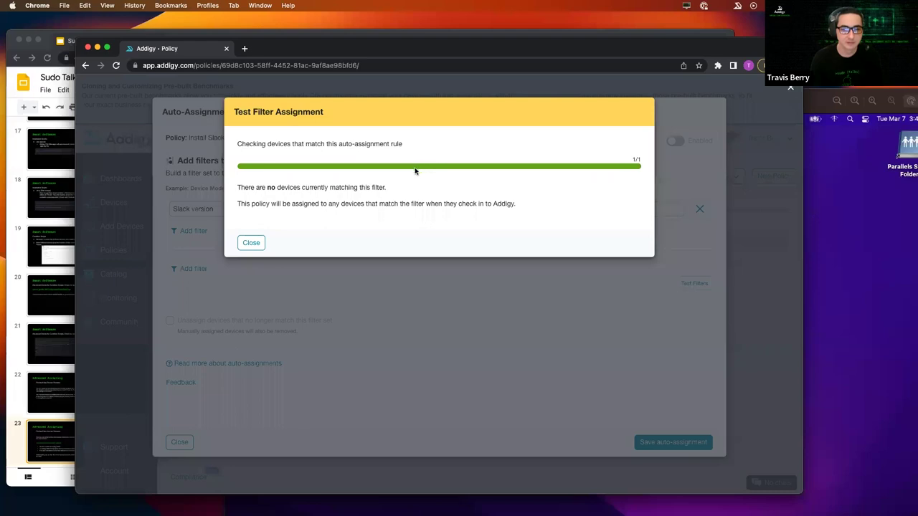
pyautogui.moveTo(266, 187); pyautogui.dragTo(393, 189)
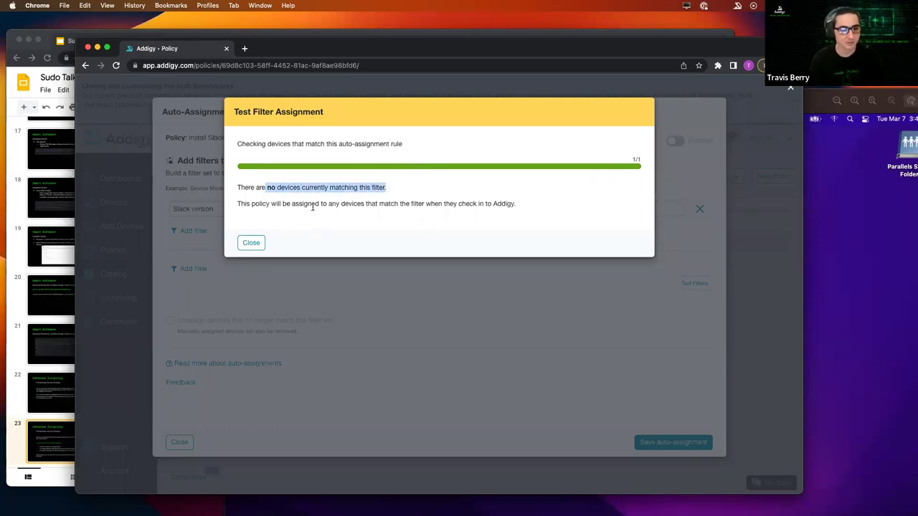
pyautogui.click(251, 242)
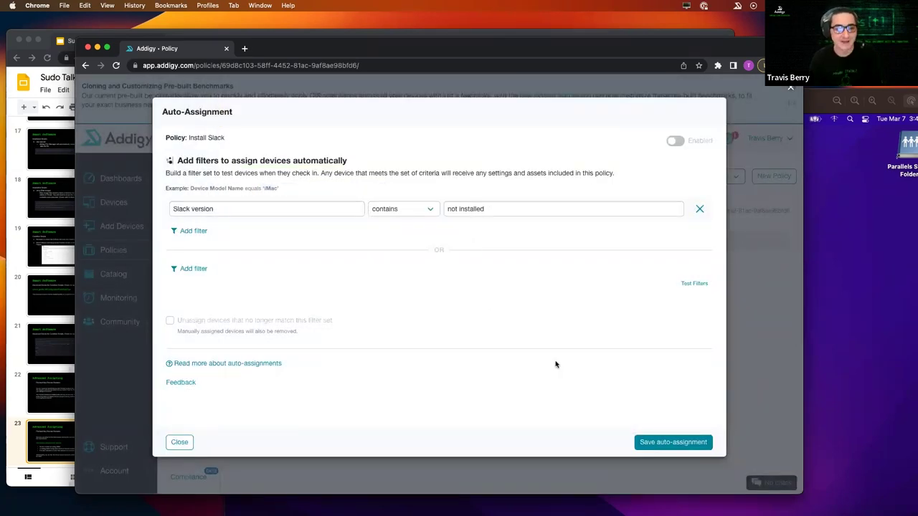
pyautogui.click(667, 443)
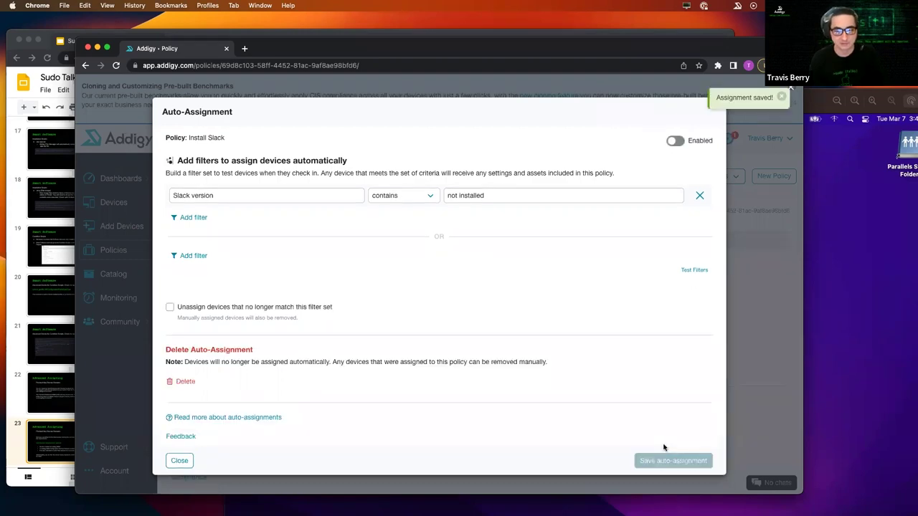
pyautogui.click(762, 282)
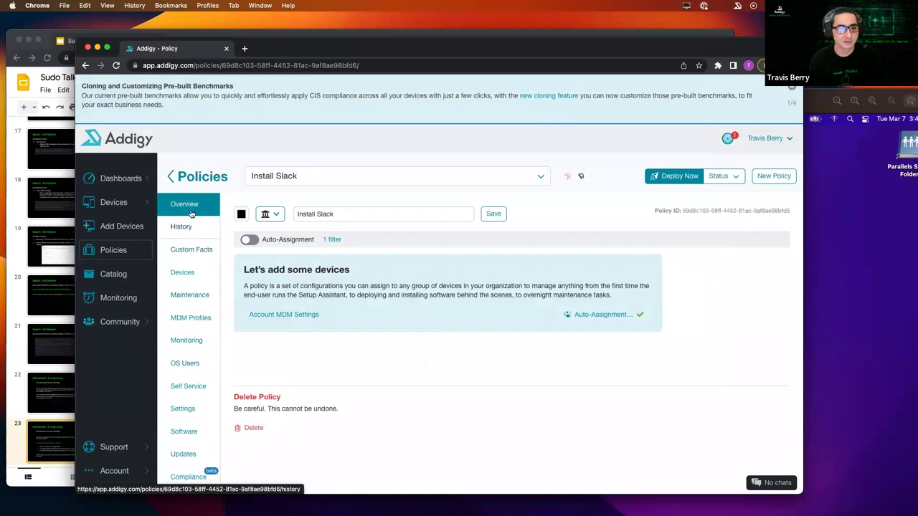
# - Add the Slack version custom fact to the AAA - Sudo Talks policy and deploy the policy
pyautogui.click(181, 179)
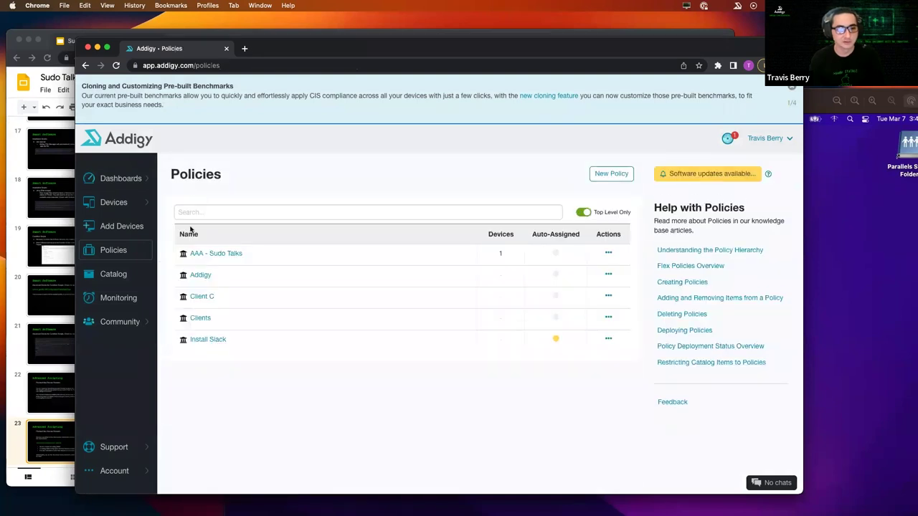
pyautogui.click(201, 253)
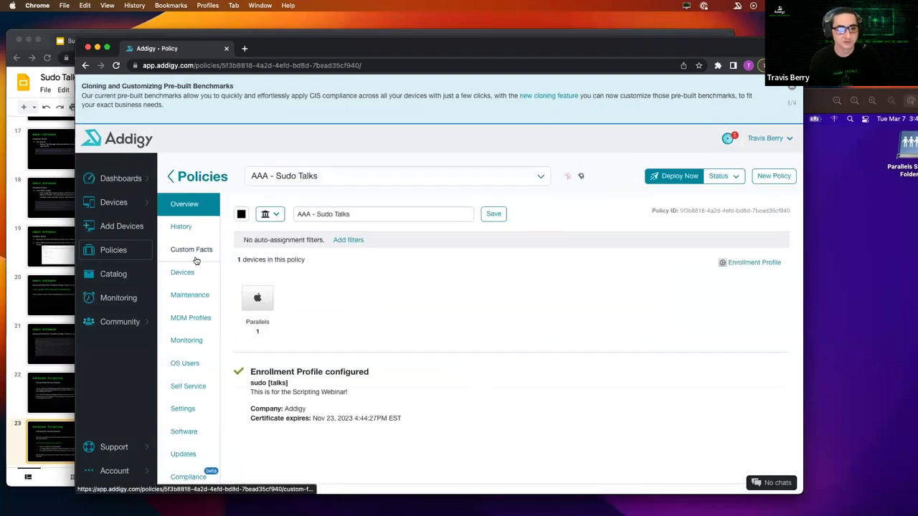
pyautogui.scroll(-1, 192, 357)
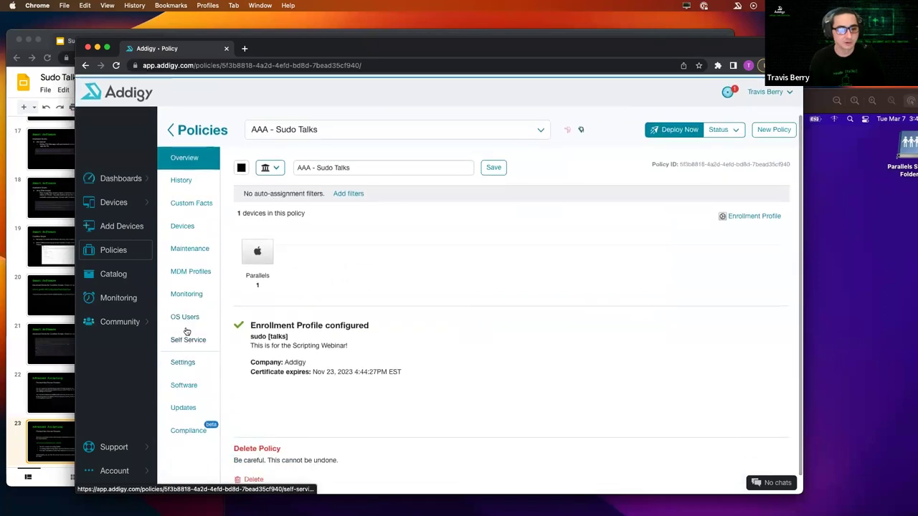
pyautogui.scroll(1, 183, 321)
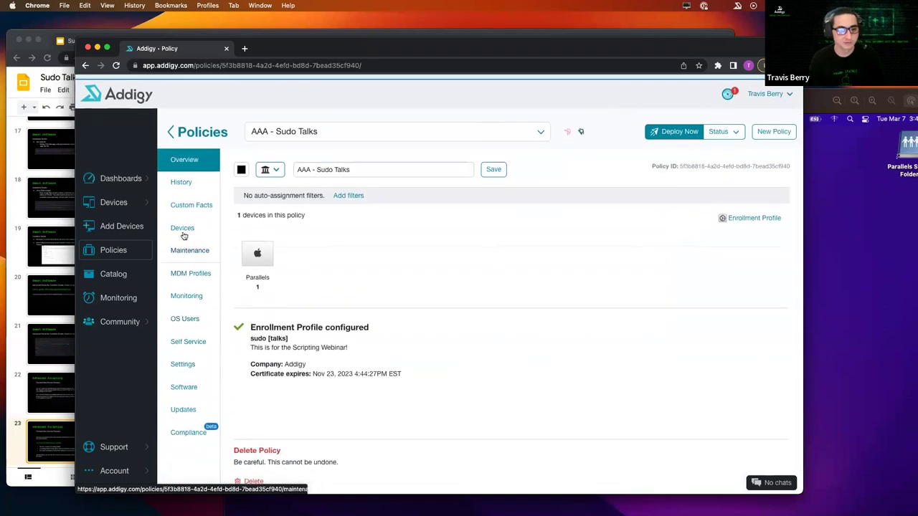
pyautogui.click(187, 207)
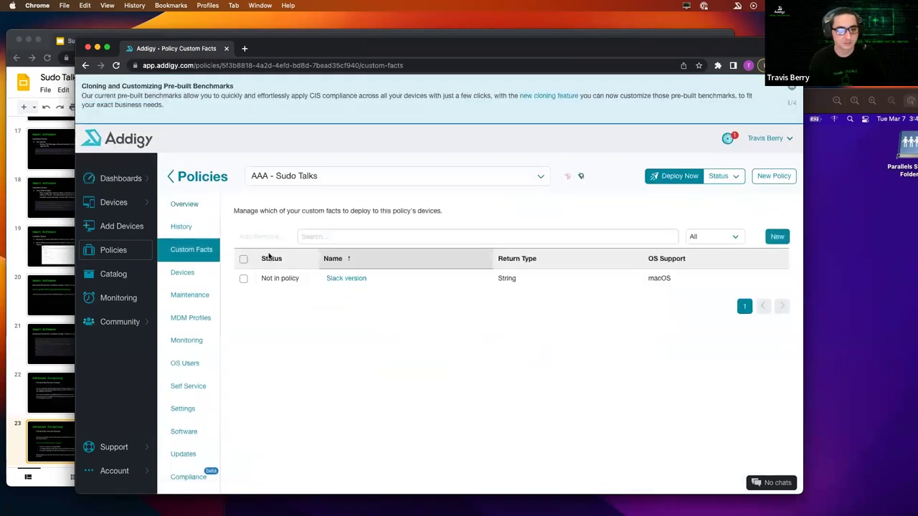
pyautogui.click(243, 278)
pyautogui.click(261, 236)
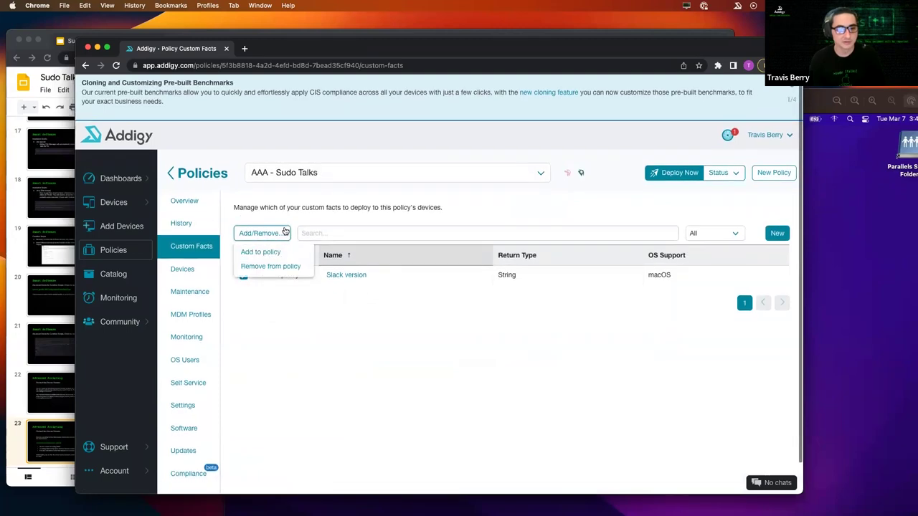
pyautogui.click(263, 252)
pyautogui.click(505, 226)
pyautogui.click(674, 178)
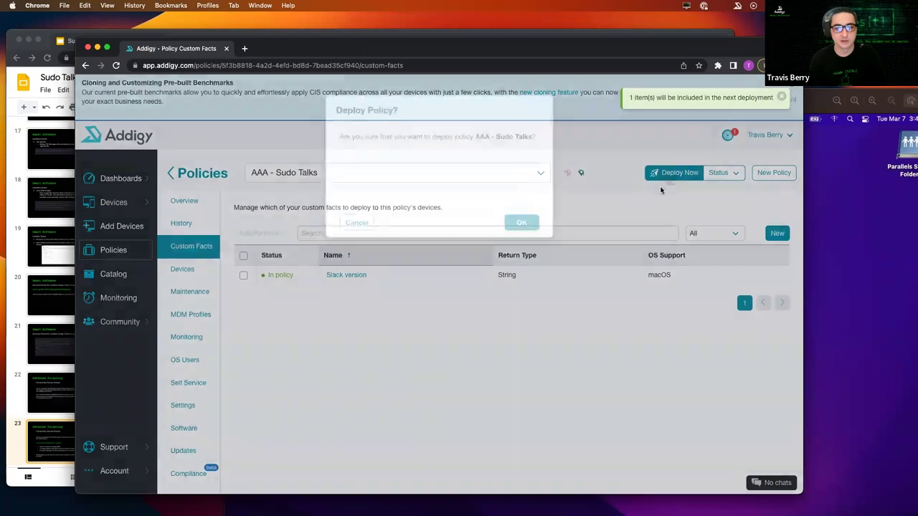
pyautogui.click(534, 222)
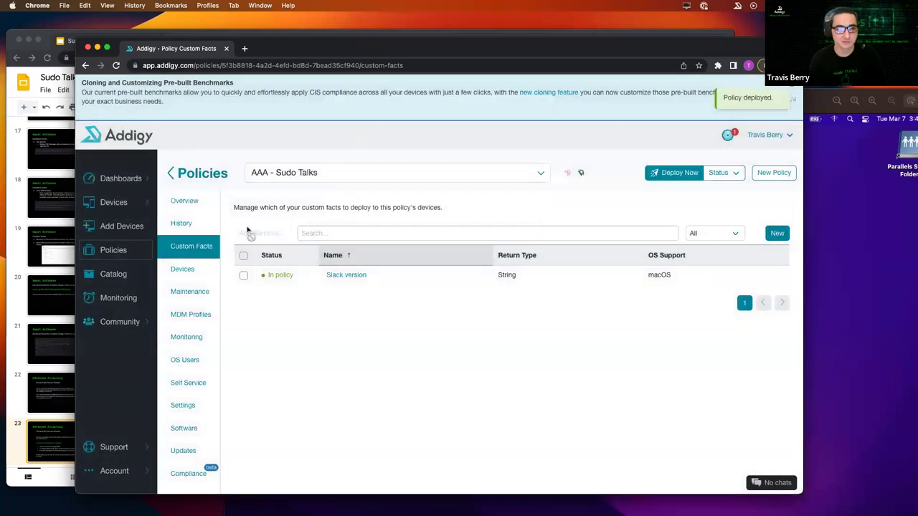
# - Examine the Mac device's security details, including its FileVault encryption keys
pyautogui.moveTo(144, 205)
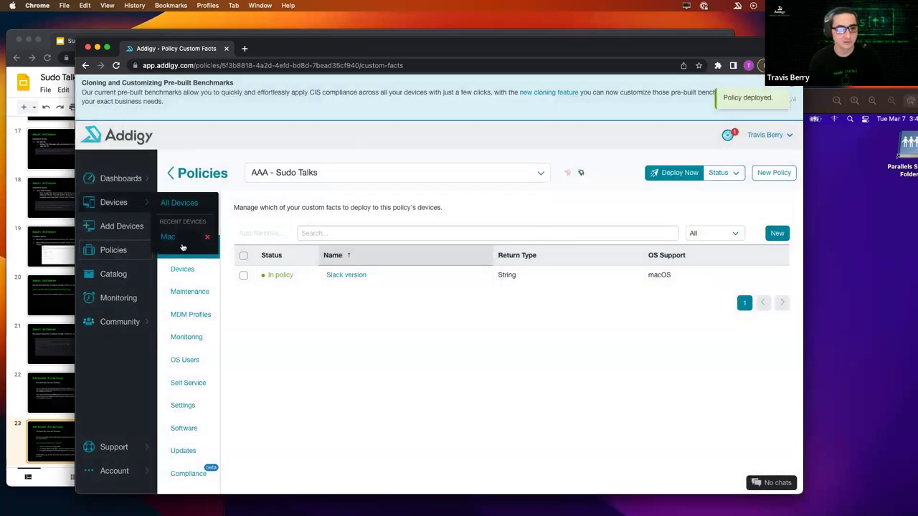
pyautogui.click(179, 239)
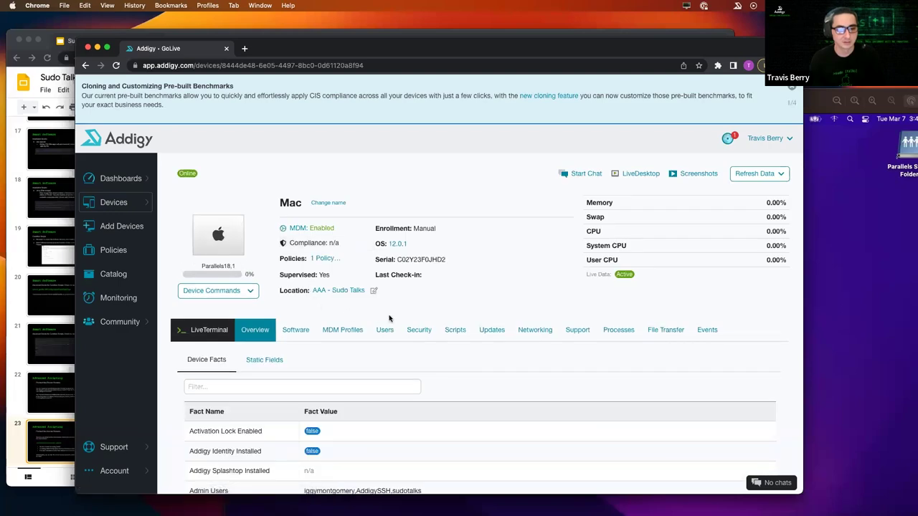
pyautogui.click(420, 330)
pyautogui.scroll(-3, 429, 284)
pyautogui.scroll(-3, 429, 283)
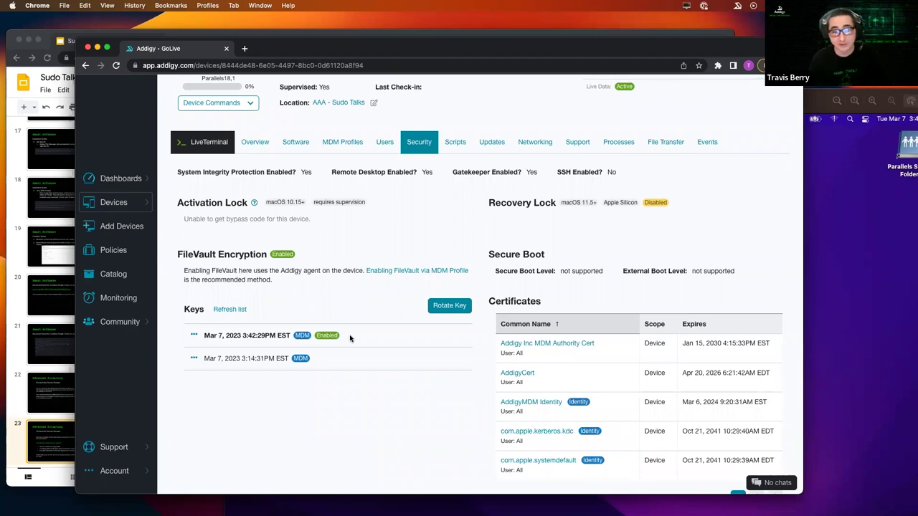
pyautogui.scroll(2, 350, 338)
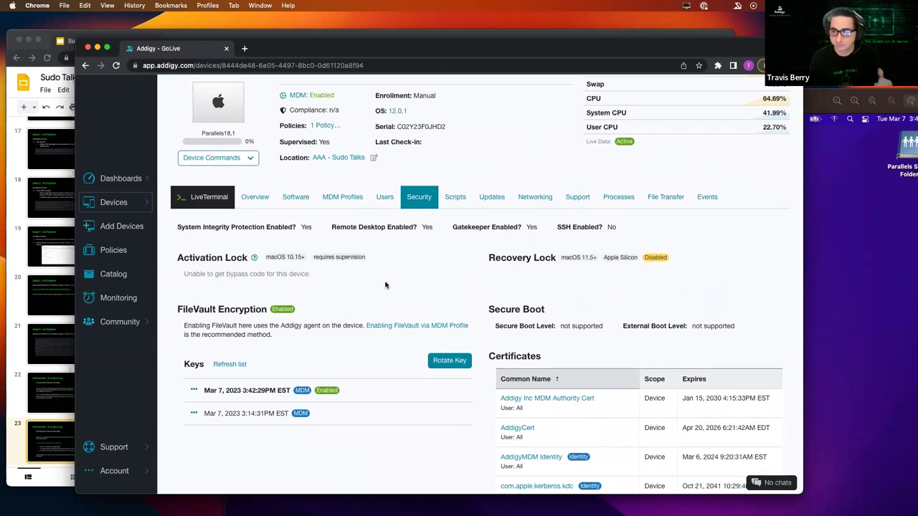
# - Open the list of scripts shared by the community
pyautogui.moveTo(146, 320)
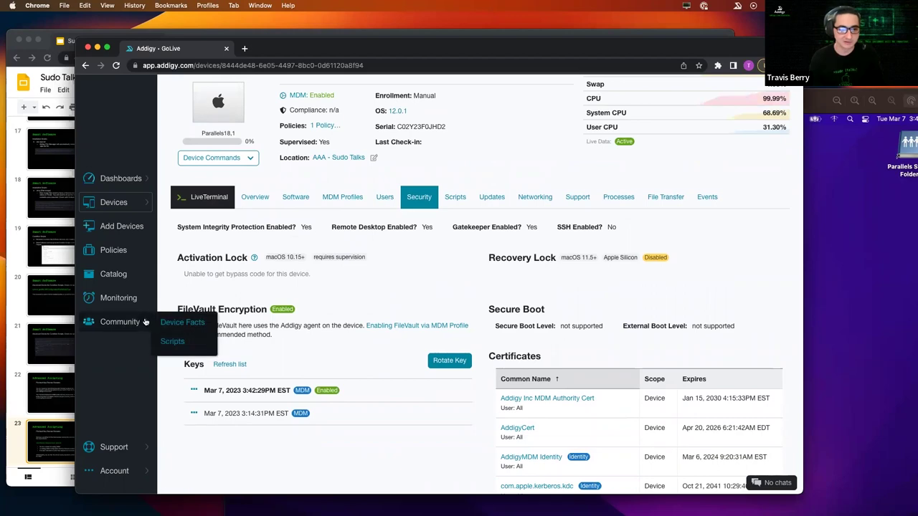
pyautogui.click(172, 342)
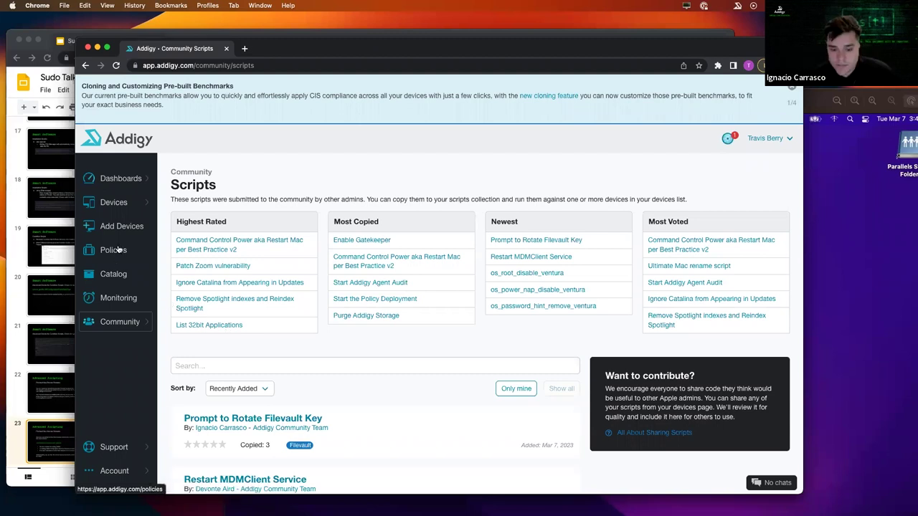
# - Check the deployment status of the custom facts in the AAA - Sudo Talks policy
pyautogui.click(117, 203)
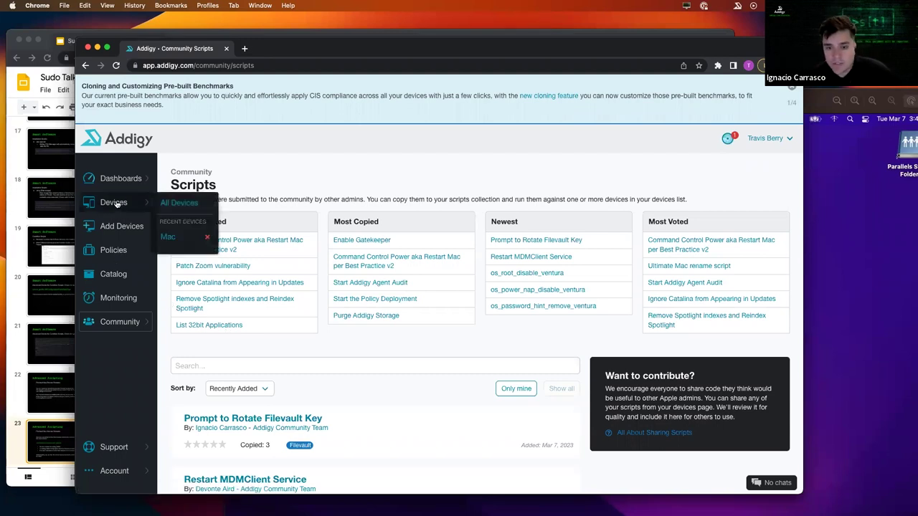
pyautogui.click(113, 250)
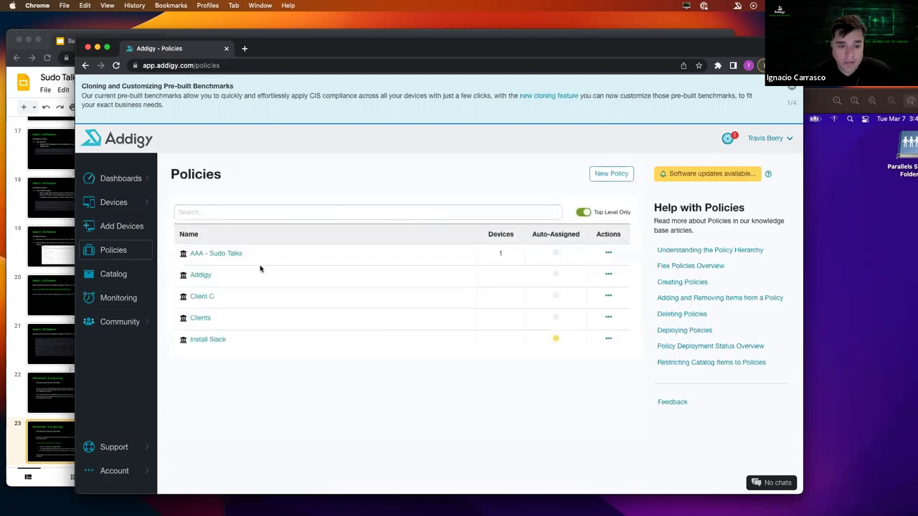
pyautogui.click(232, 253)
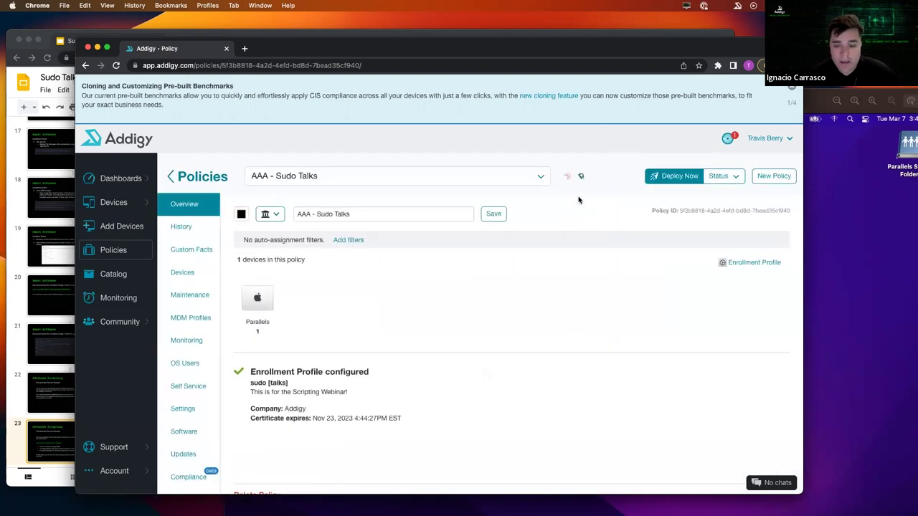
pyautogui.click(721, 182)
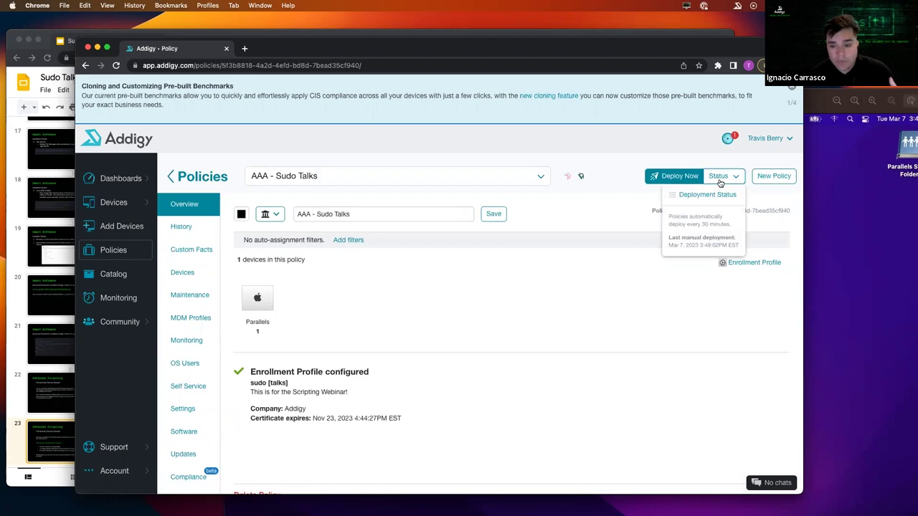
pyautogui.click(701, 196)
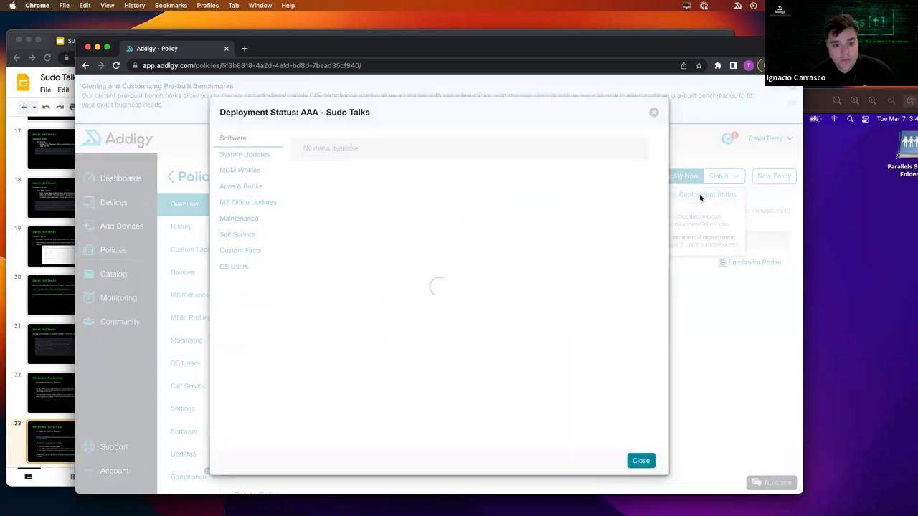
pyautogui.click(240, 250)
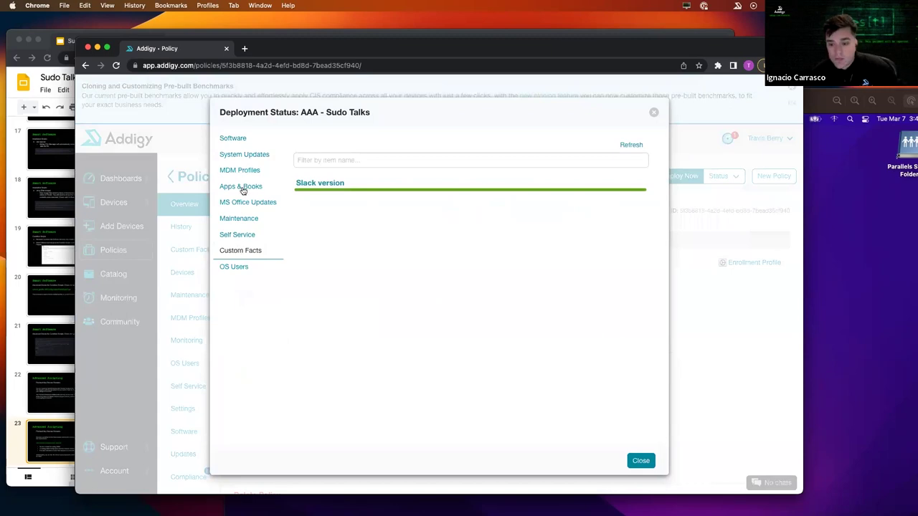
pyautogui.click(188, 152)
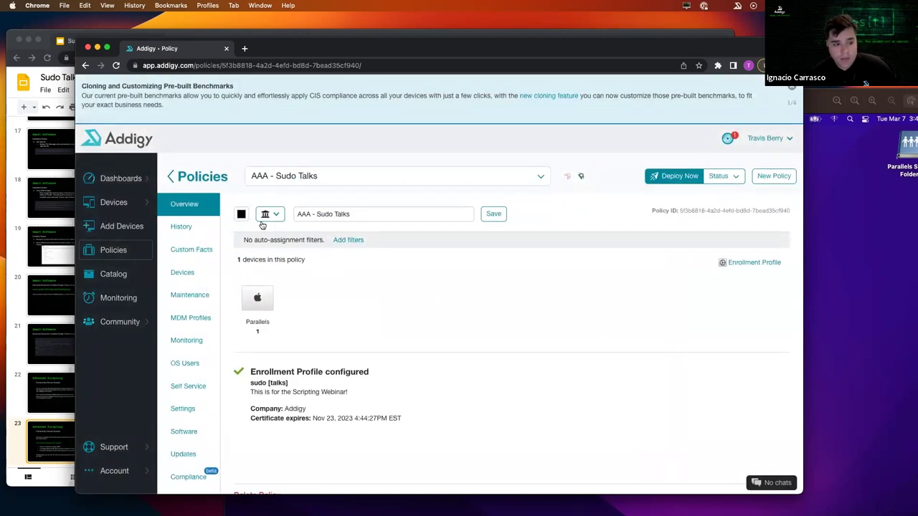
# - Open the Install Slack policy from the policies list and look up "slack" in its public library software
pyautogui.click(189, 176)
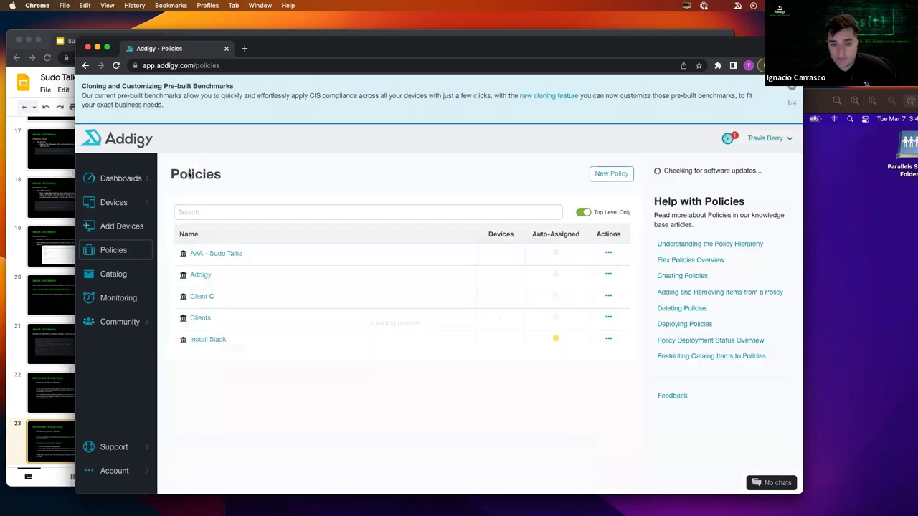
pyautogui.click(204, 250)
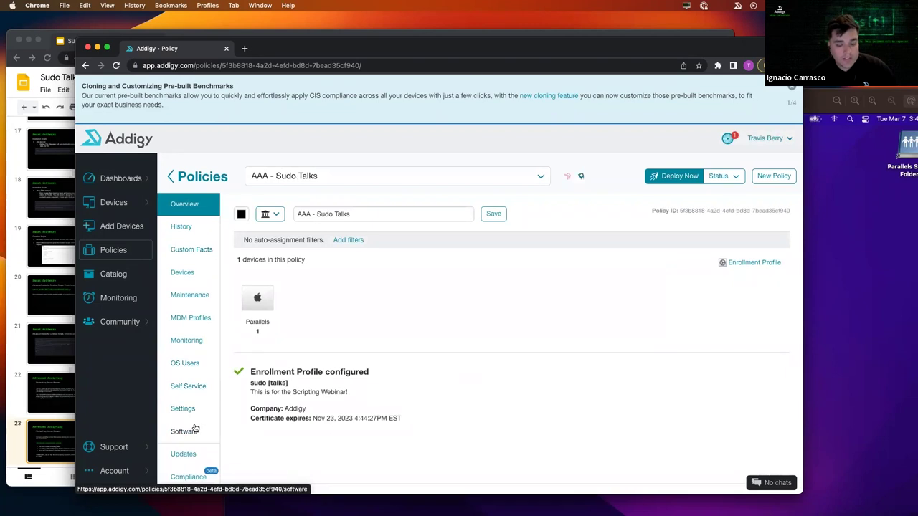
pyautogui.click(179, 179)
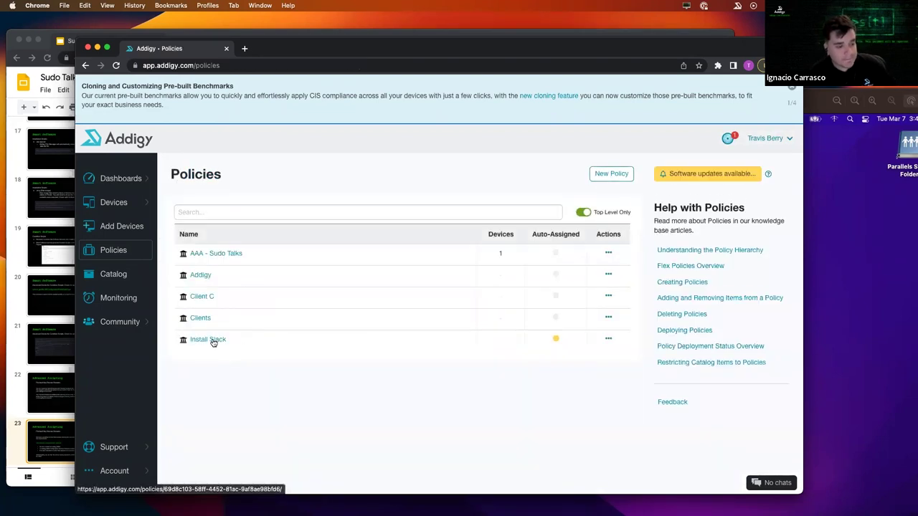
pyautogui.click(210, 342)
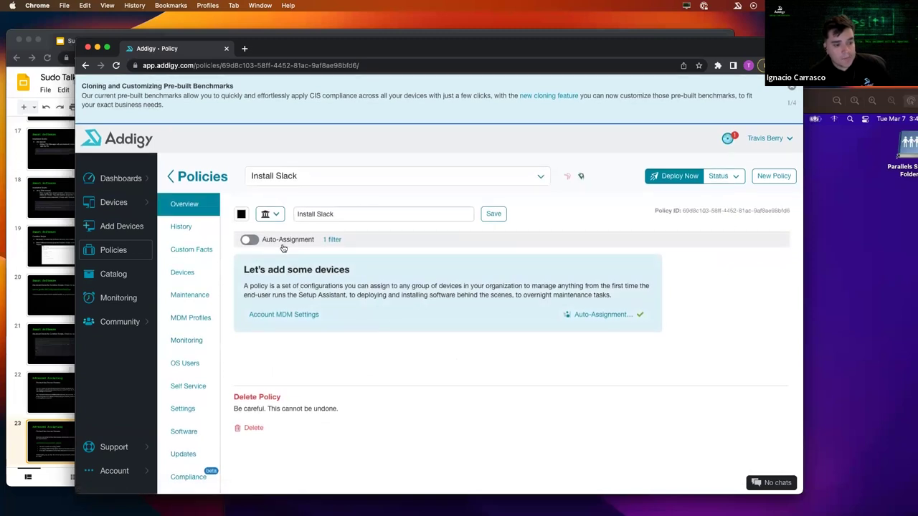
pyautogui.click(194, 431)
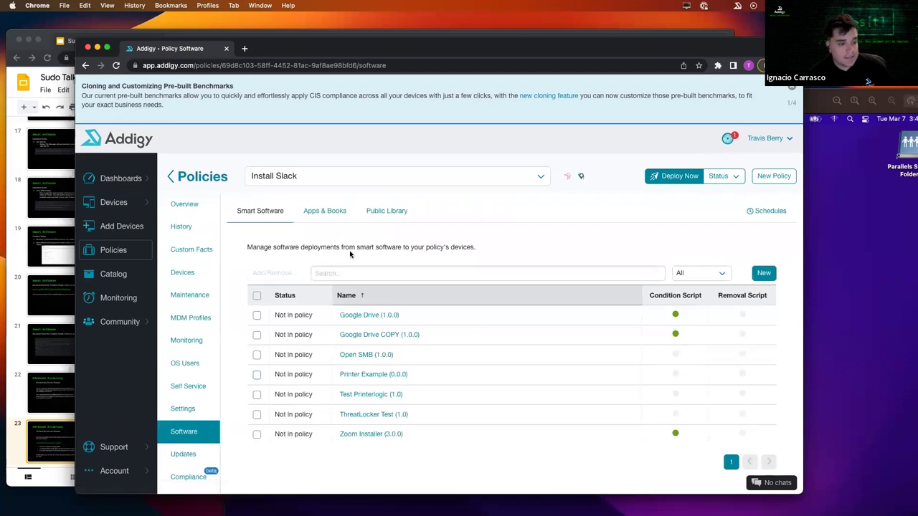
pyautogui.click(386, 211)
pyautogui.click(347, 273)
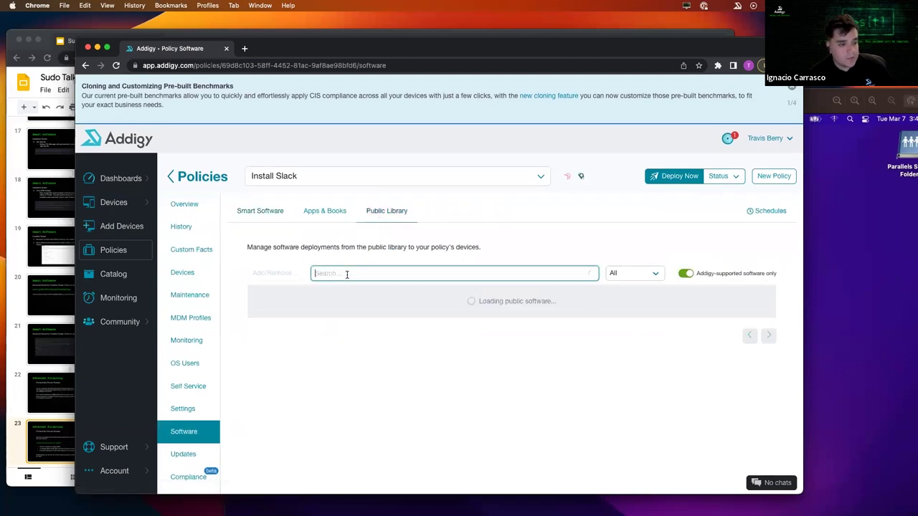
pyautogui.write('slack')
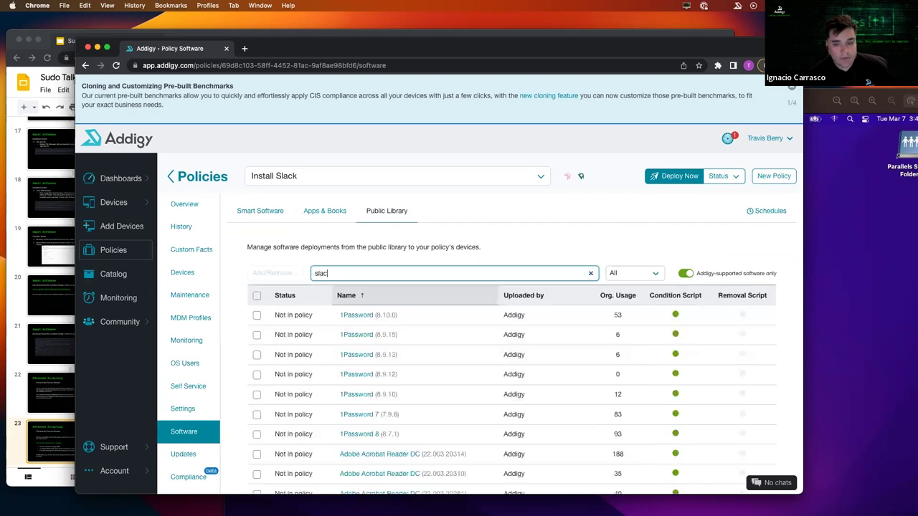
# - Enable auto-assignment for the Install Slack policy and have devices unassigned when they no longer match the filter set
pyautogui.click(171, 177)
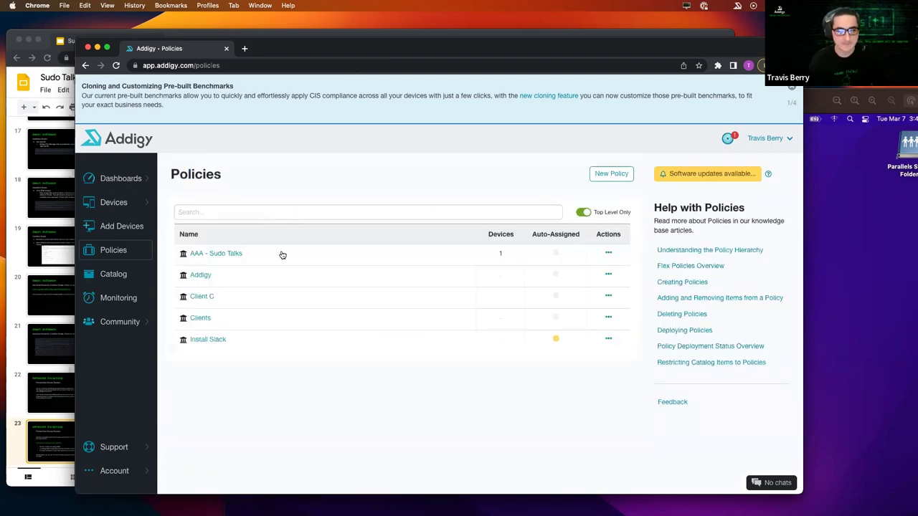
pyautogui.click(212, 340)
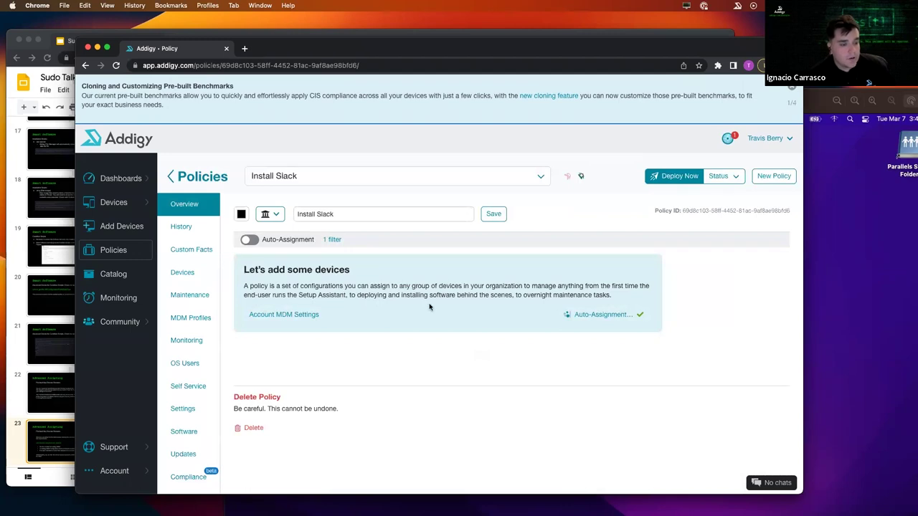
pyautogui.click(578, 315)
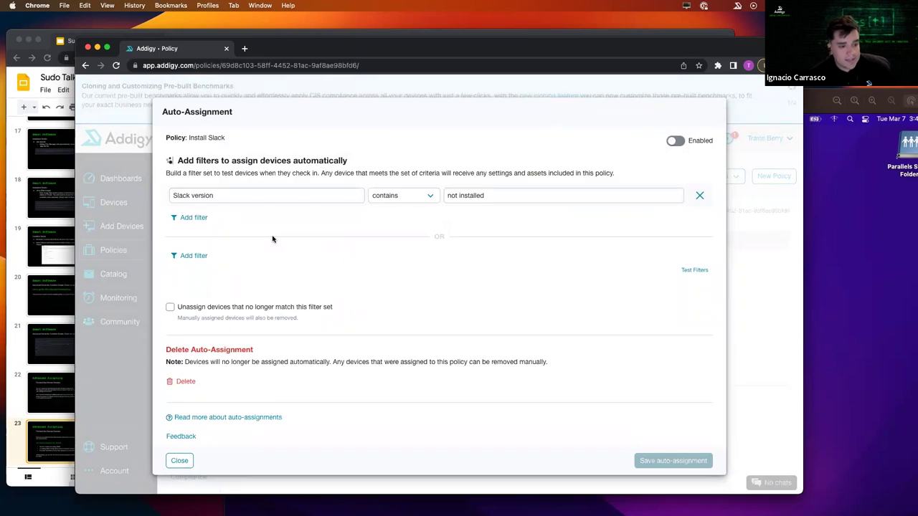
pyautogui.scroll(-1, 162, 300)
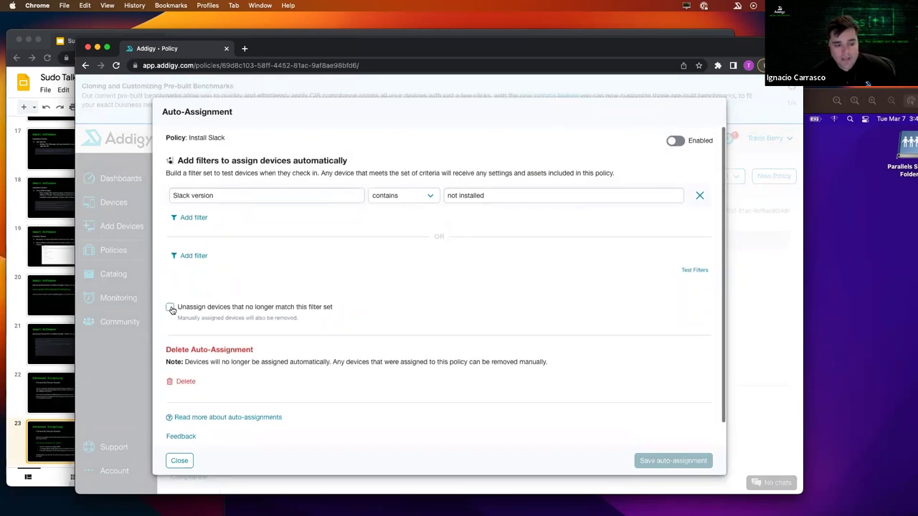
pyautogui.click(170, 307)
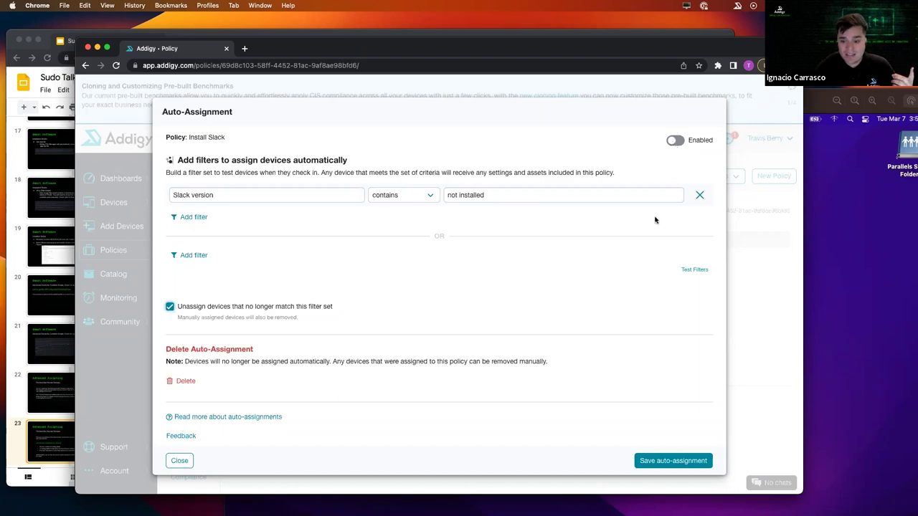
pyautogui.scroll(-1, 679, 318)
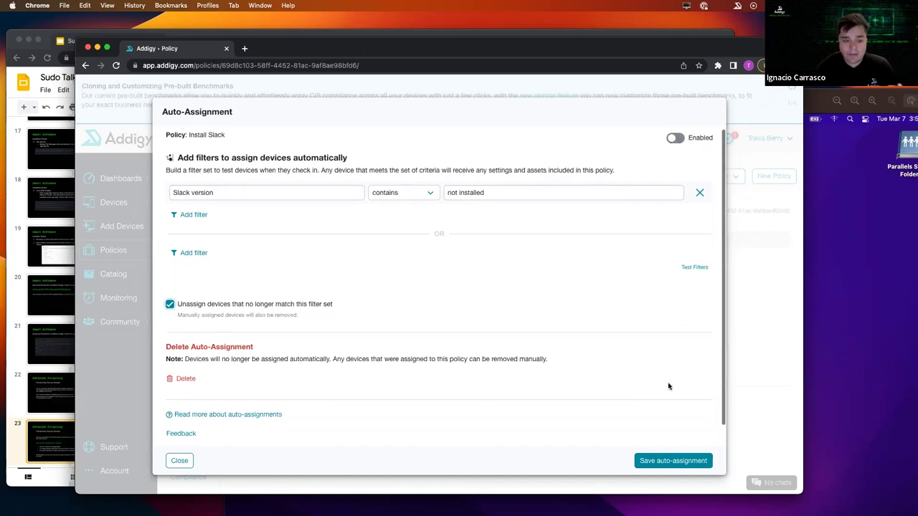
pyautogui.click(675, 138)
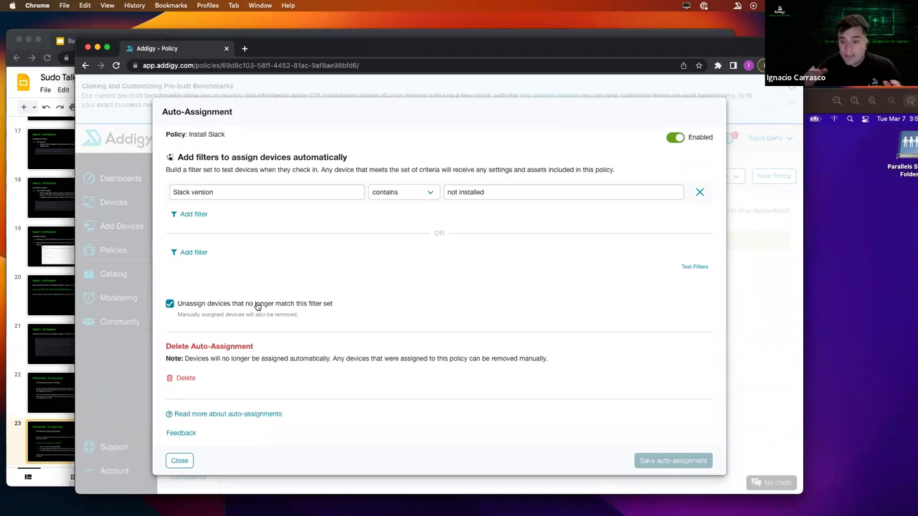
pyautogui.click(738, 290)
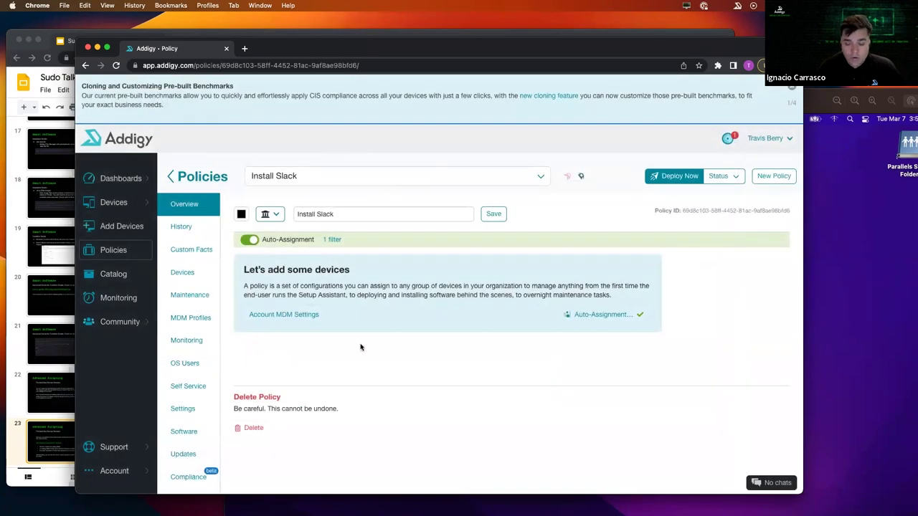
# - Review the MDM profiles that can be deployed through the Install Slack policy
pyautogui.click(203, 319)
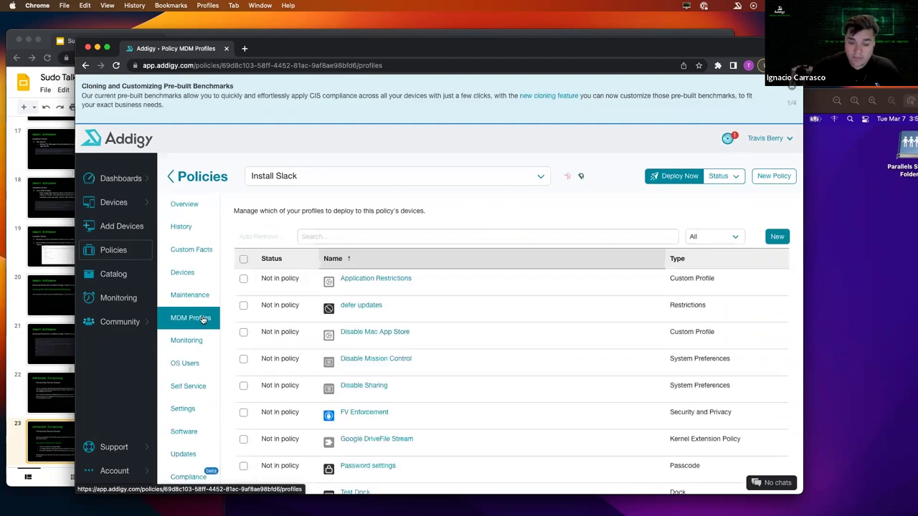
pyautogui.scroll(-2, 388, 266)
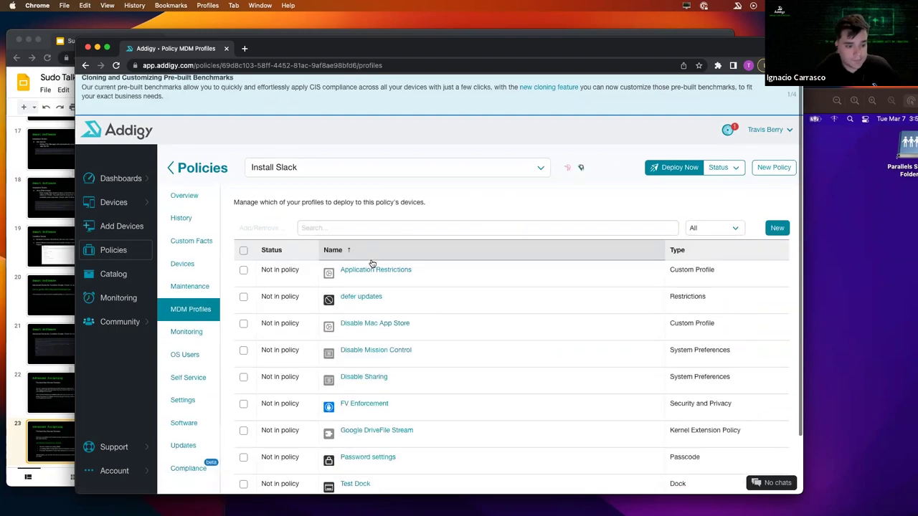
pyautogui.scroll(-2, 378, 303)
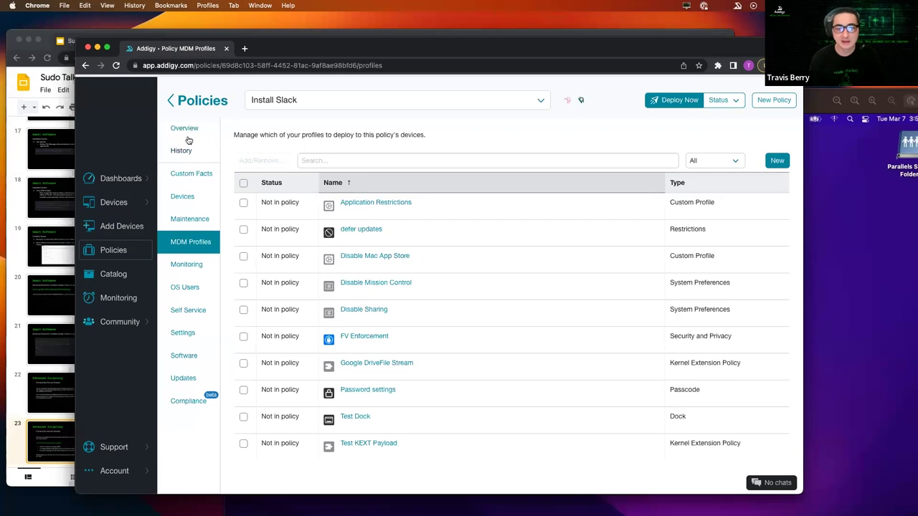
pyautogui.click(186, 105)
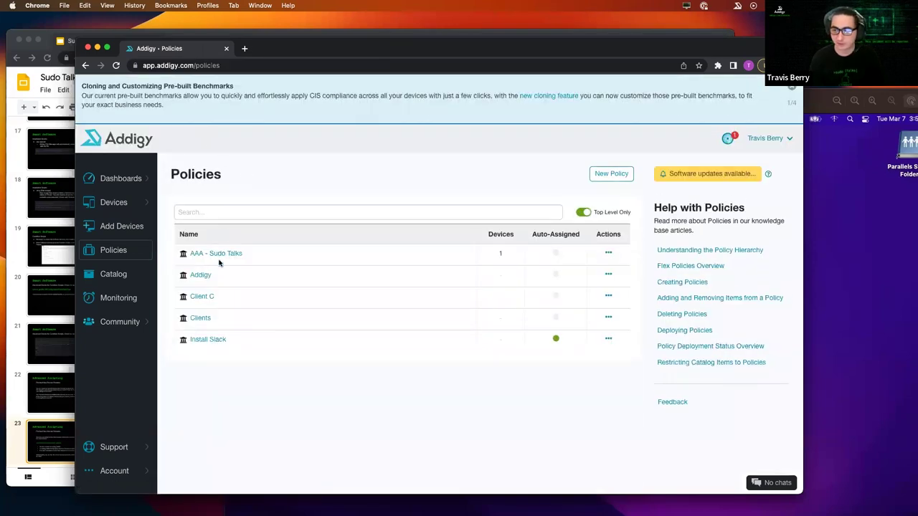
# - Reopen the Install Slack policy's software settings and search the public library for "slack"
pyautogui.click(210, 341)
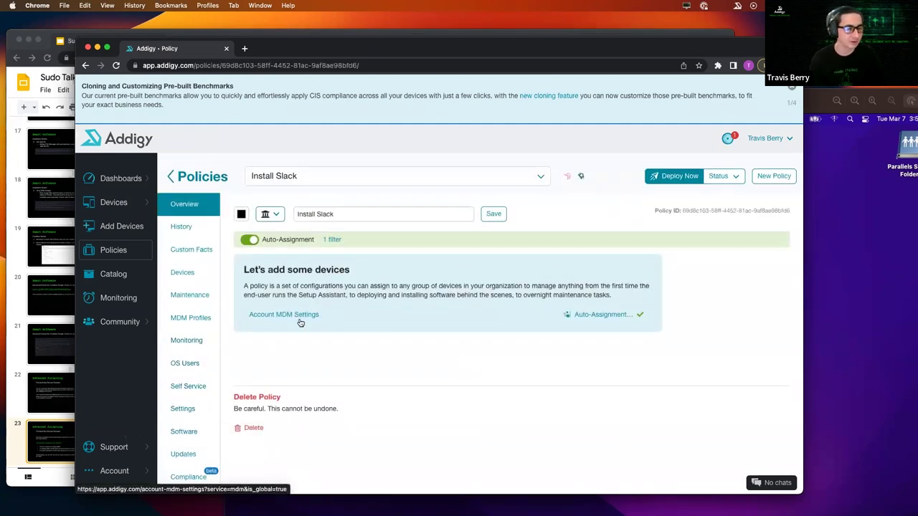
pyautogui.scroll(-1, 219, 416)
pyautogui.click(198, 421)
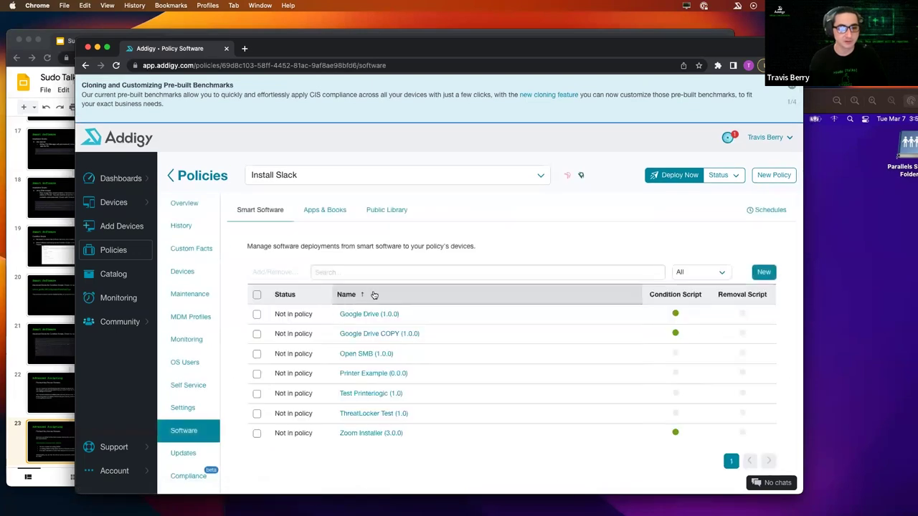
pyautogui.click(381, 214)
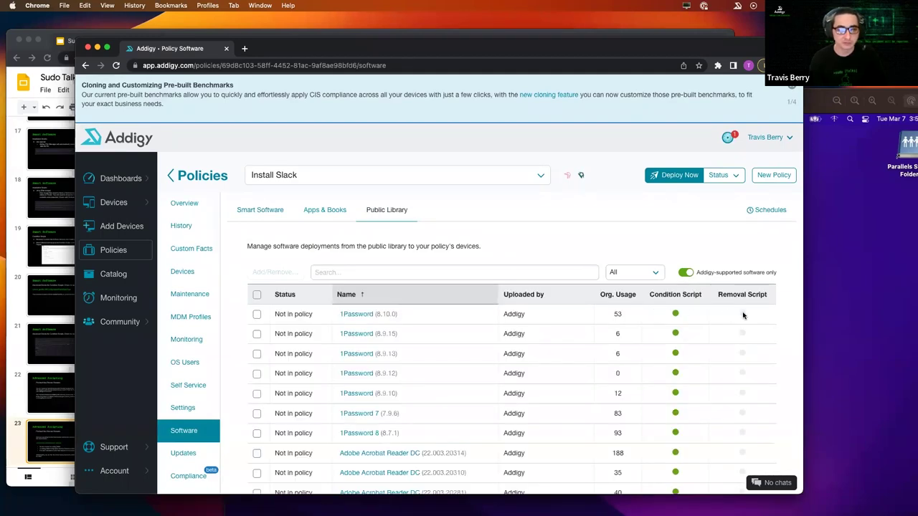
pyautogui.scroll(-1, 744, 316)
pyautogui.scroll(-2, 744, 315)
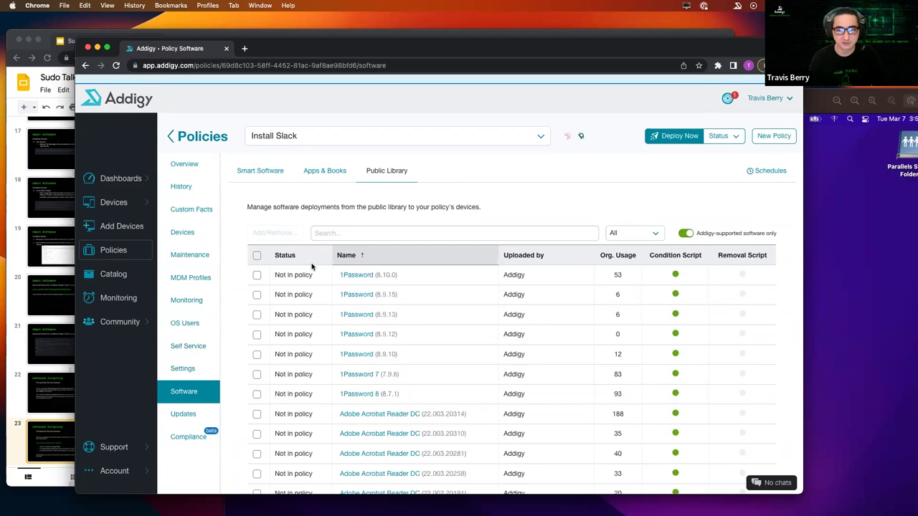
pyautogui.click(345, 234)
pyautogui.write('slack')
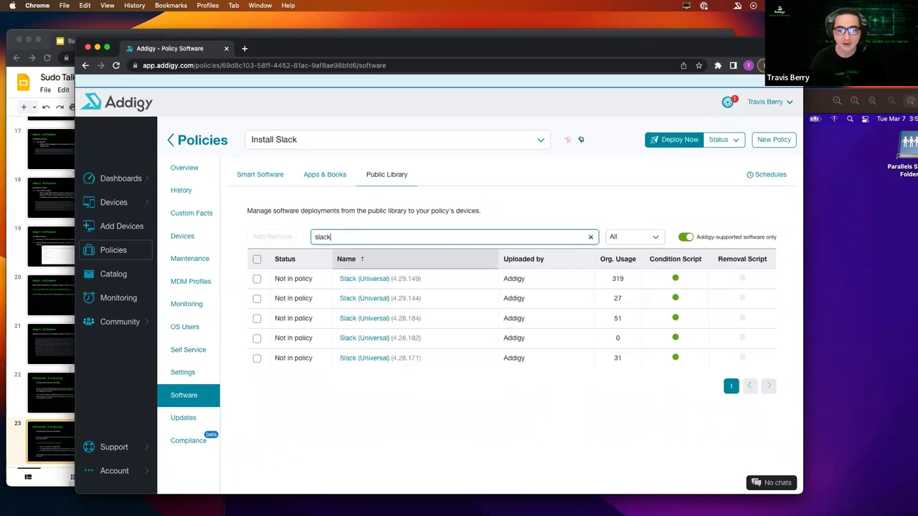
# - Add Slack (Universal) 4.29.149 from the public library to the Install Slack policy and confirm the addition
pyautogui.click(256, 279)
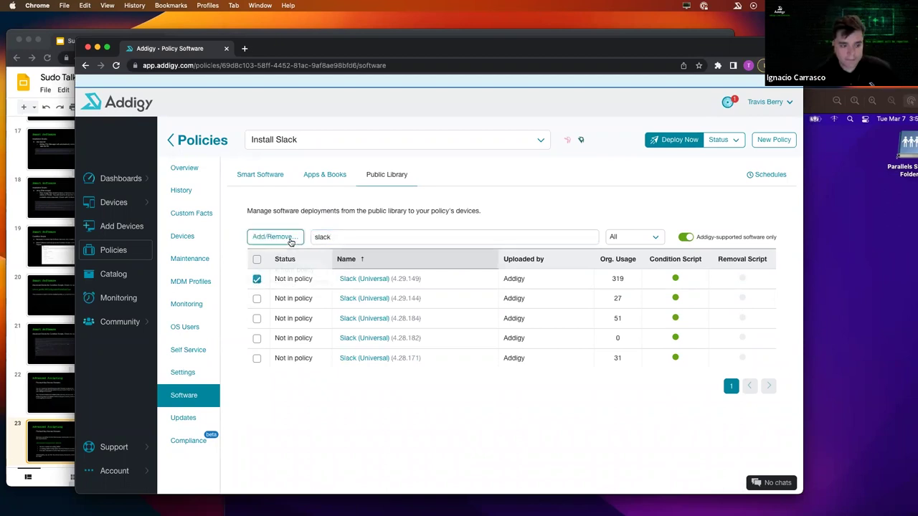
pyautogui.click(291, 242)
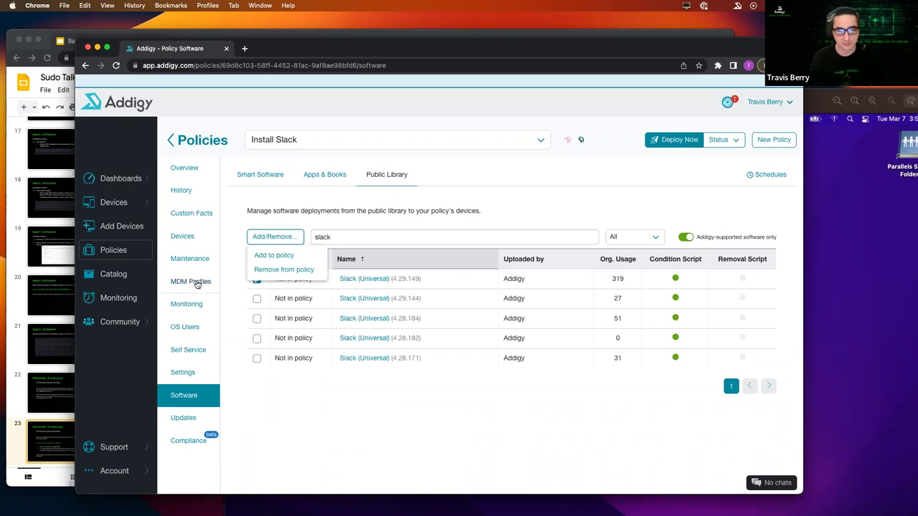
pyautogui.click(258, 257)
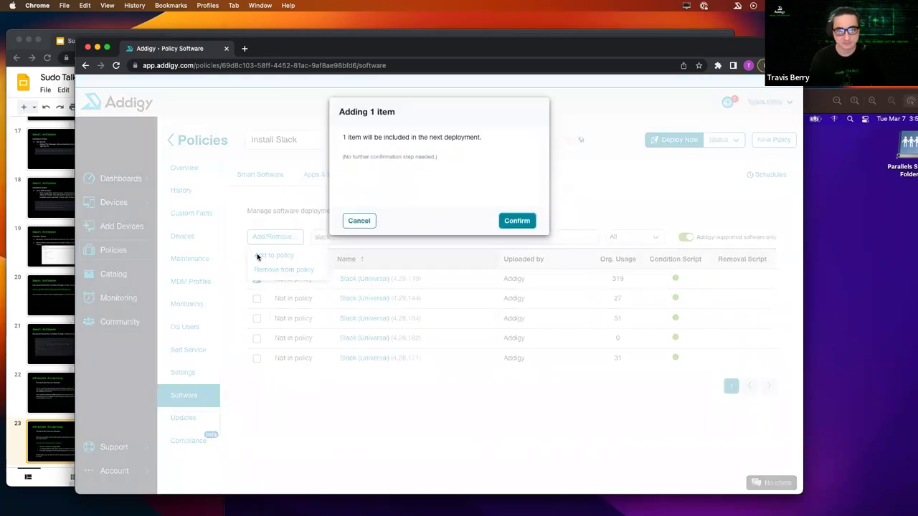
pyautogui.click(518, 221)
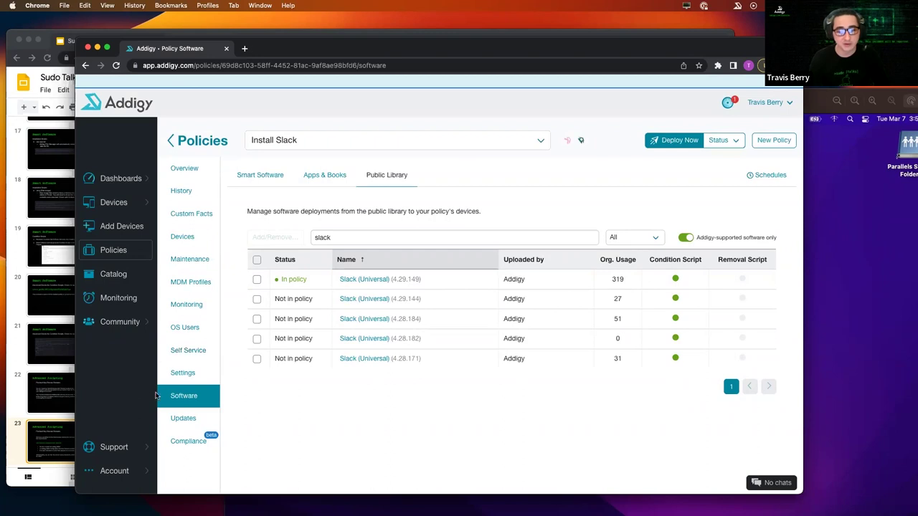
# - Examine the security details of the recent device Mac, including its FileVault encryption status and stored keys
pyautogui.moveTo(124, 212)
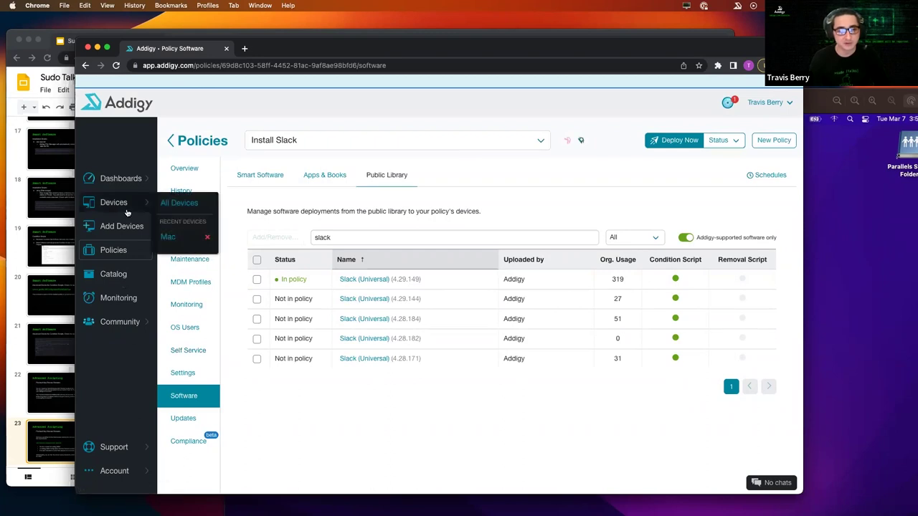
pyautogui.click(174, 237)
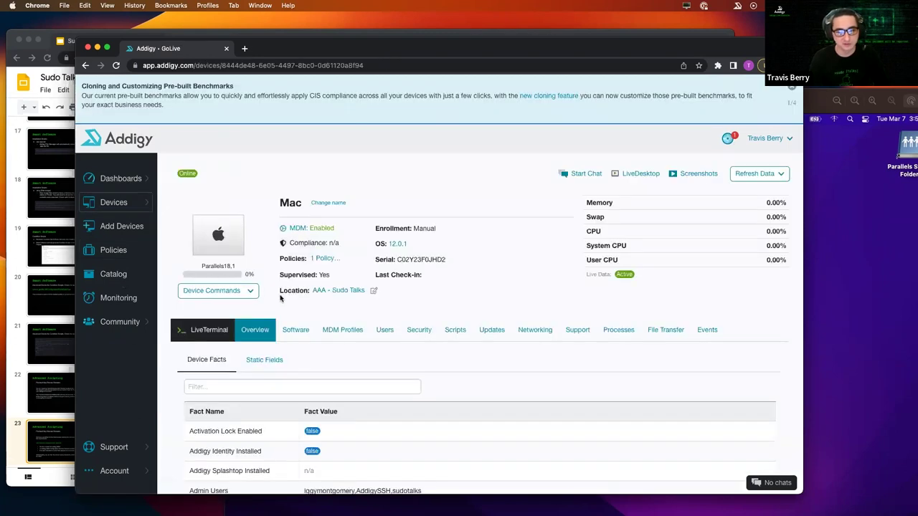
pyautogui.click(419, 324)
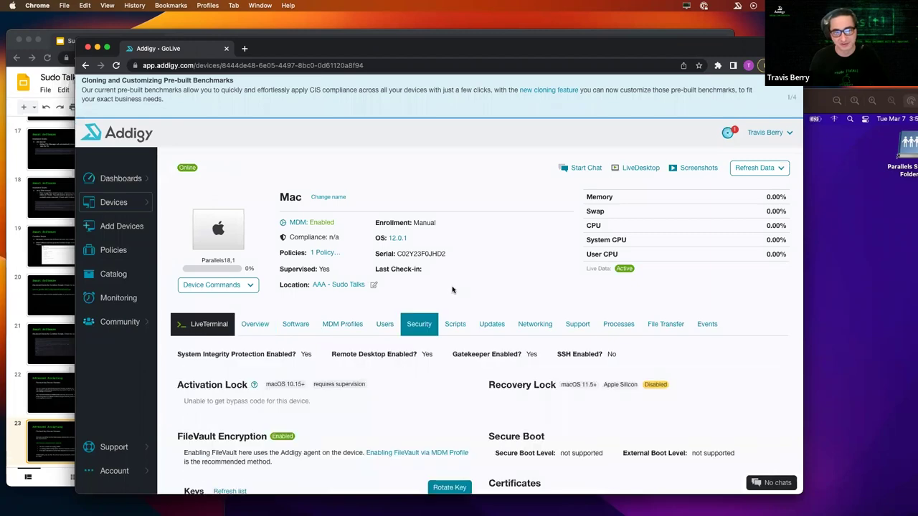
pyautogui.scroll(-2, 456, 287)
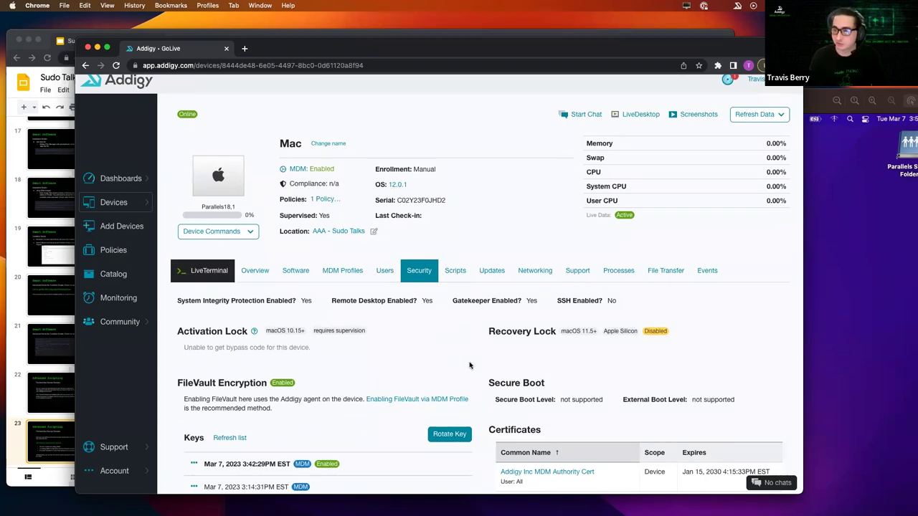
pyautogui.scroll(-2, 385, 377)
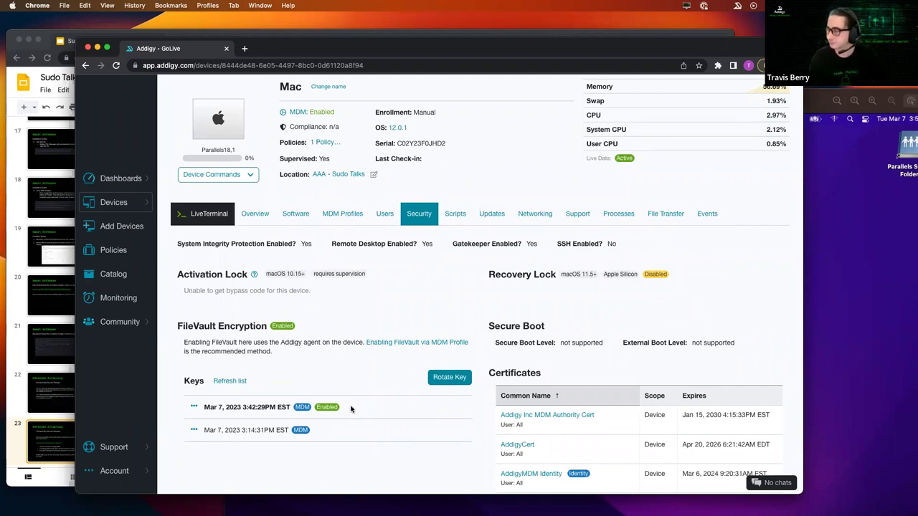
pyautogui.scroll(1, 353, 413)
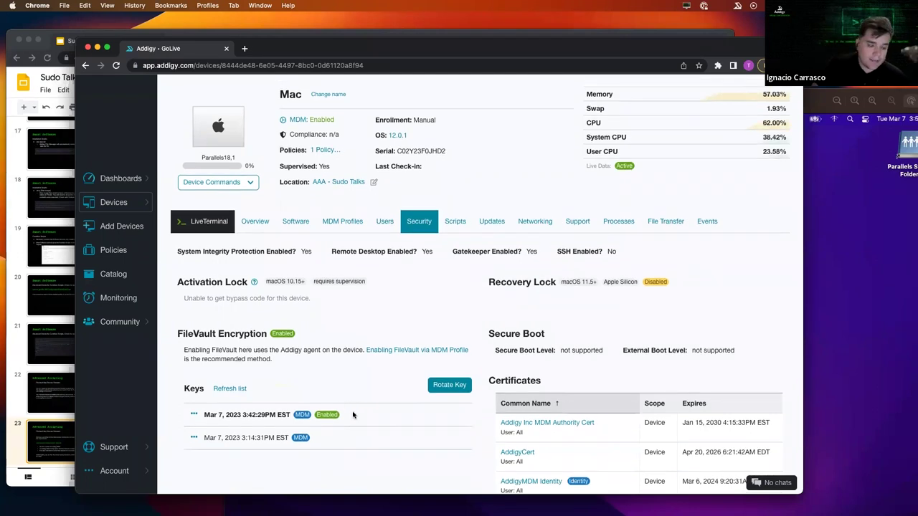
pyautogui.scroll(-1, 355, 380)
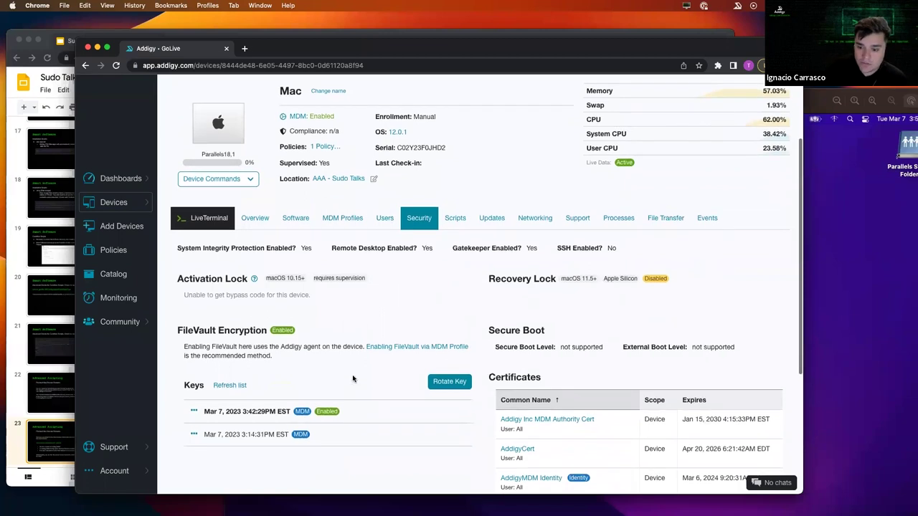
pyautogui.scroll(1, 377, 311)
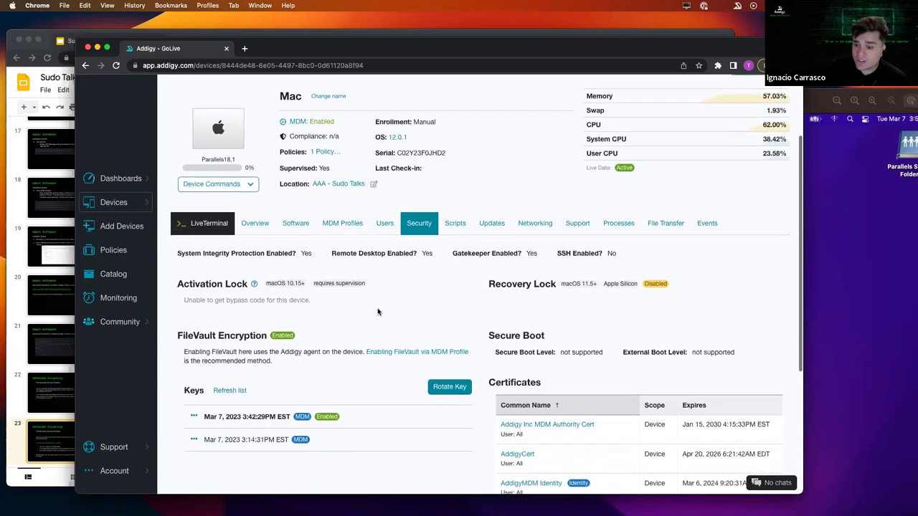
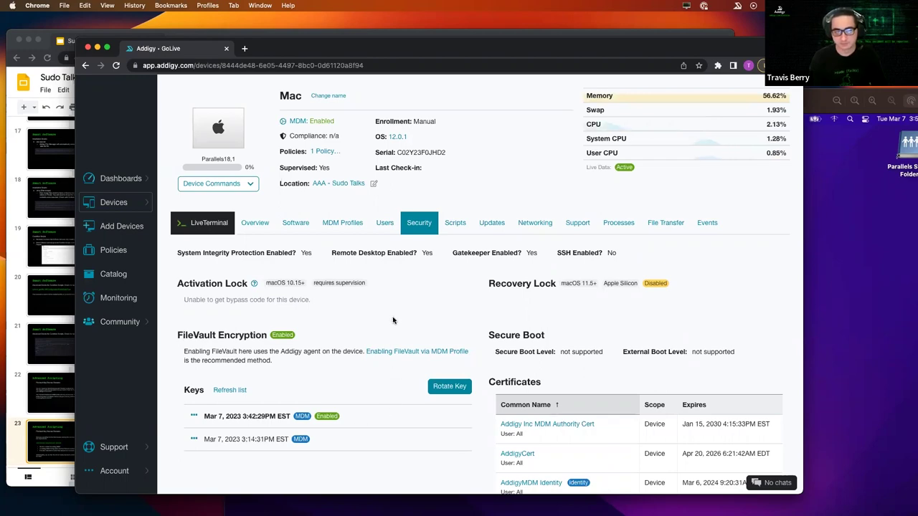
# - Open the Slack version custom fact from the catalog for editing to view its macOS script
pyautogui.scroll(3, 394, 321)
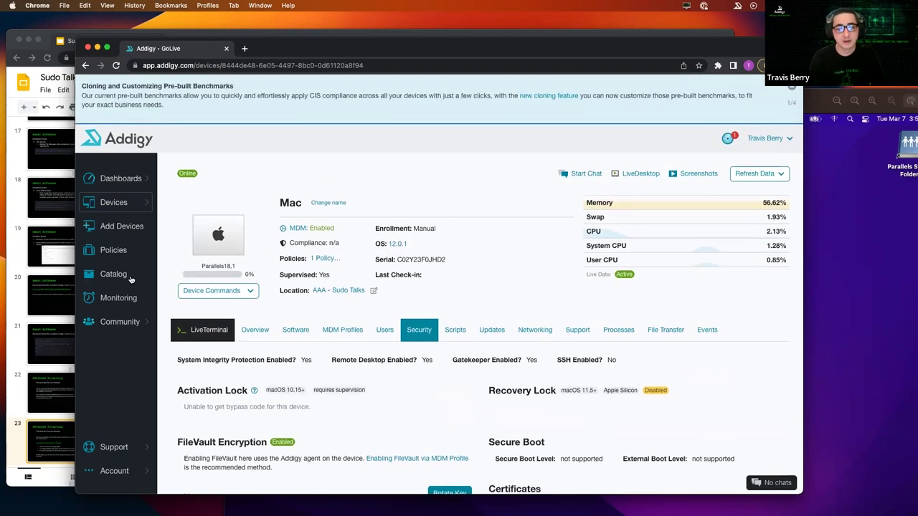
pyautogui.click(121, 277)
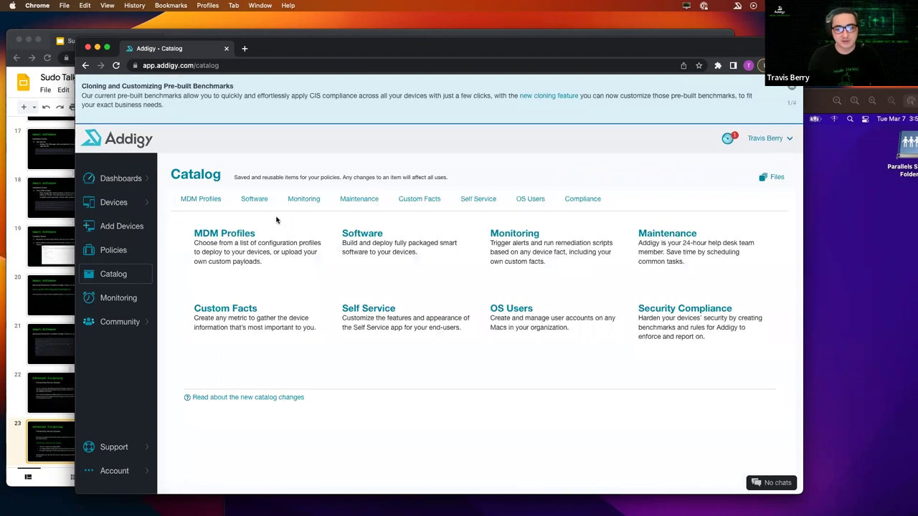
pyautogui.click(419, 200)
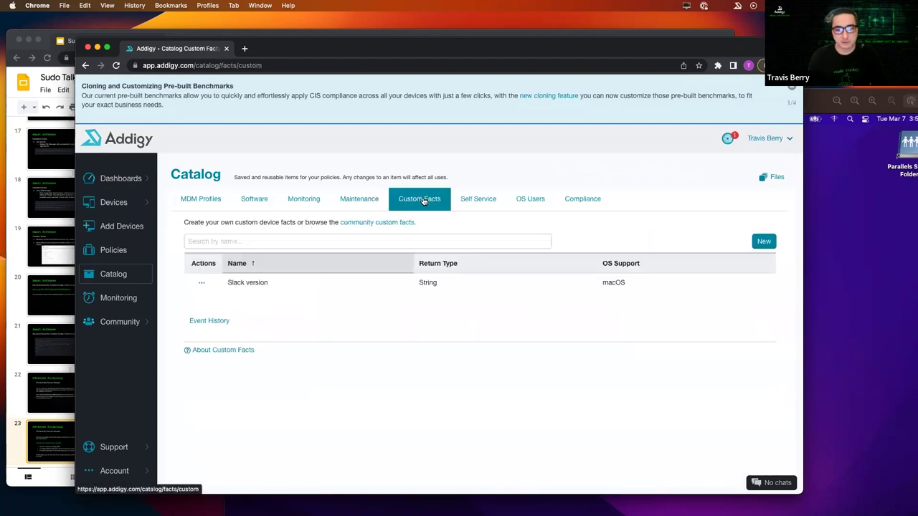
pyautogui.click(203, 284)
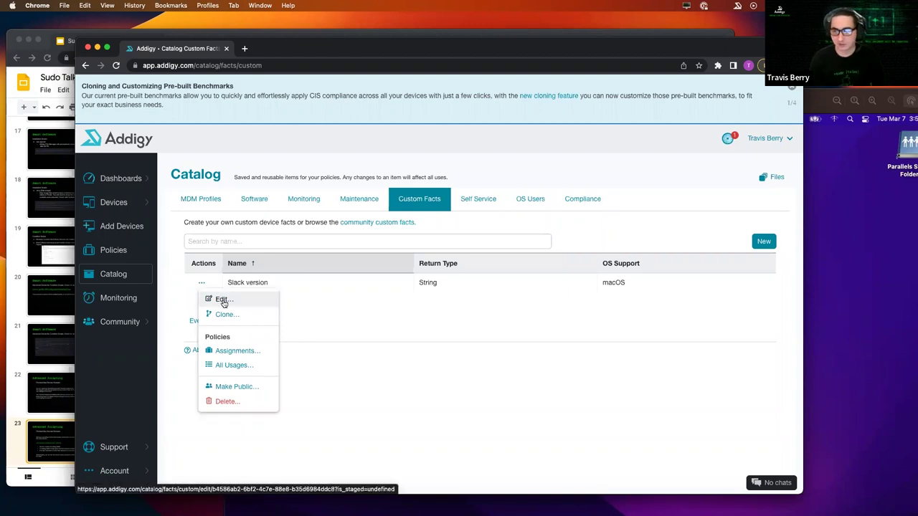
pyautogui.click(222, 300)
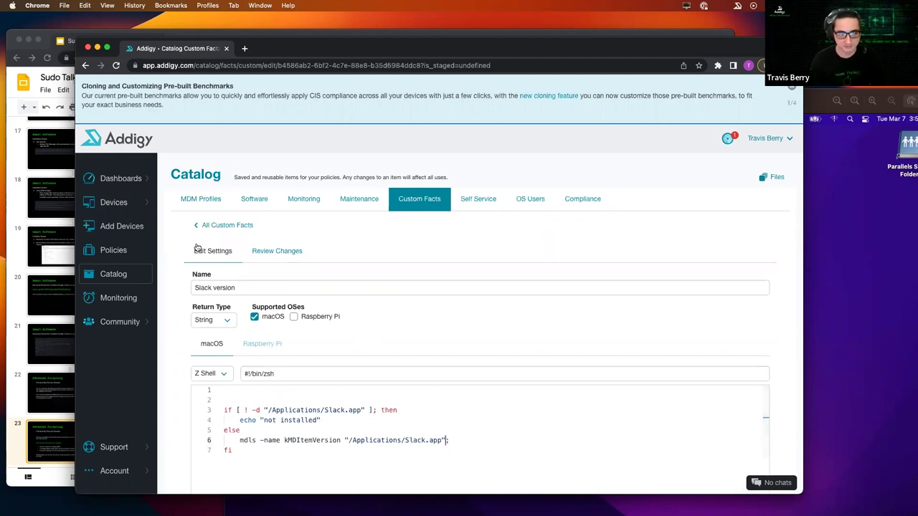
# - Return to the recent device Mac and filter its device facts by "slack"
pyautogui.moveTo(131, 205)
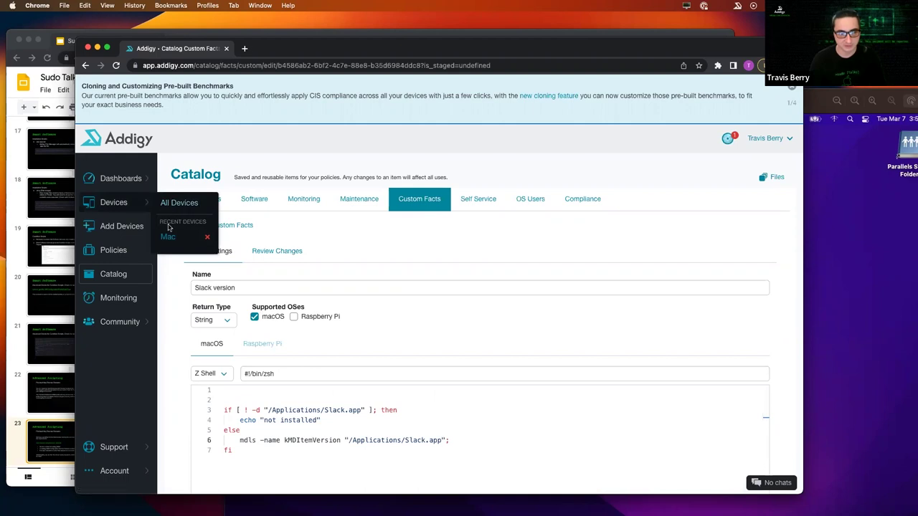
pyautogui.click(167, 242)
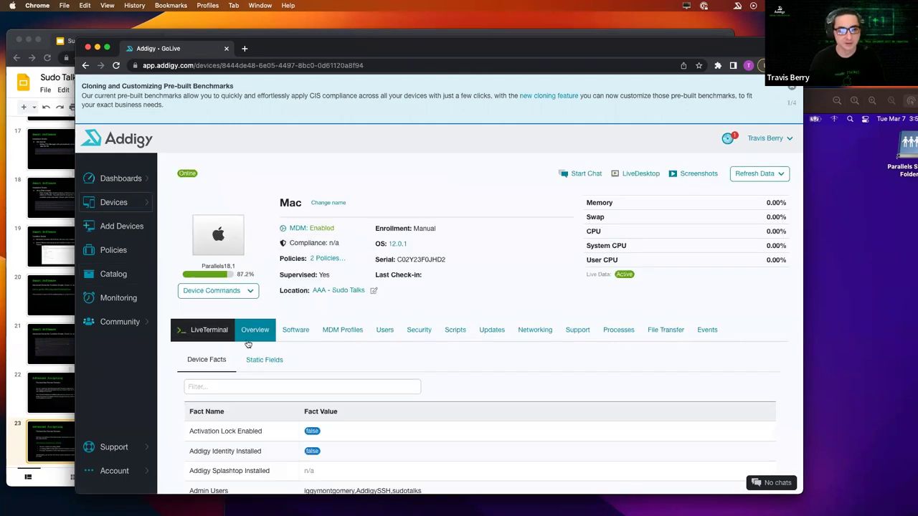
pyautogui.click(277, 387)
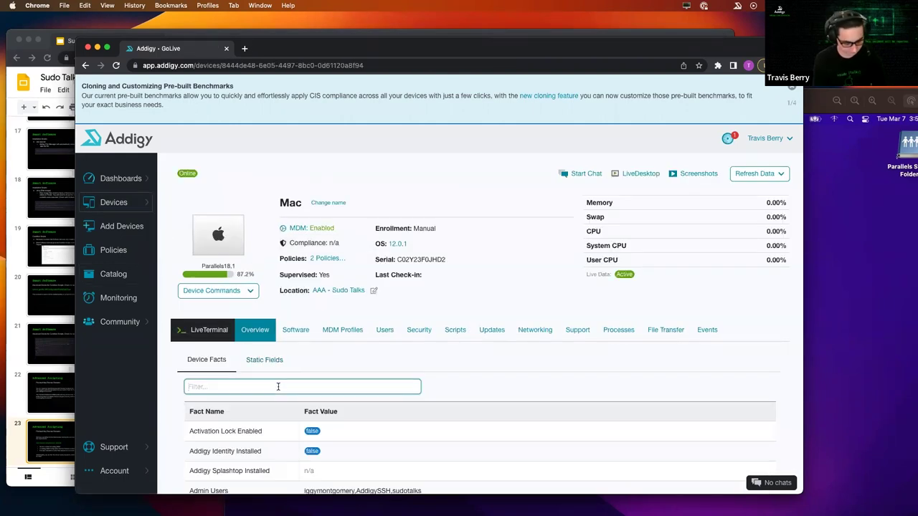
pyautogui.write('slack')
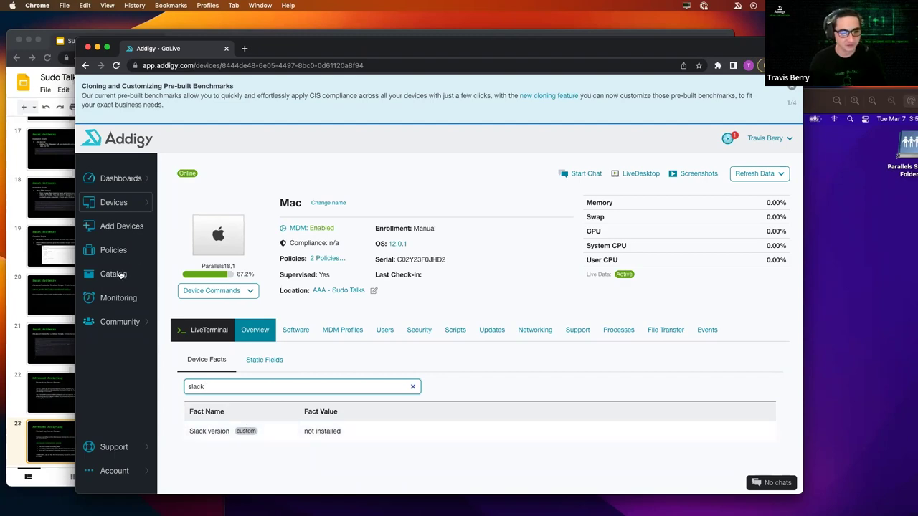
# - Review which policies are assigned to the Mac device, down to Install Slack, and close the list without changes
pyautogui.click(328, 260)
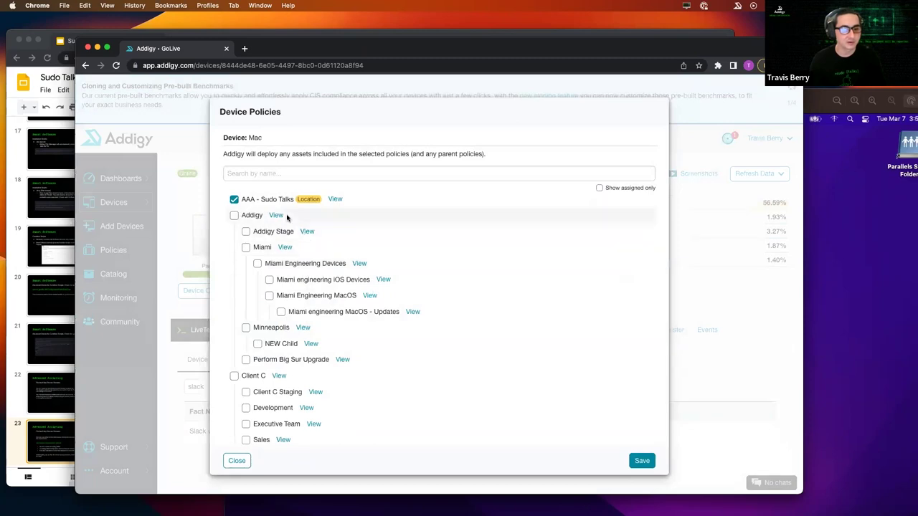
pyautogui.scroll(-3, 286, 218)
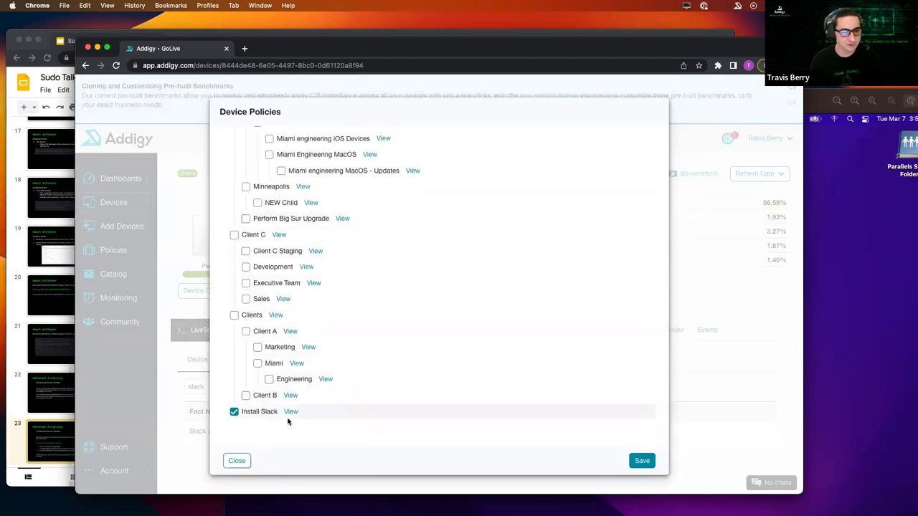
pyautogui.scroll(2, 213, 281)
pyautogui.scroll(3, 254, 226)
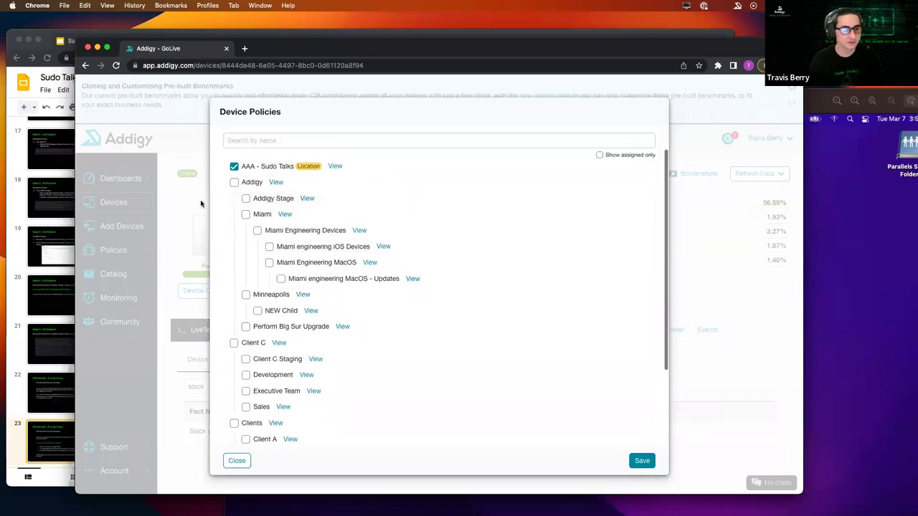
pyautogui.click(163, 205)
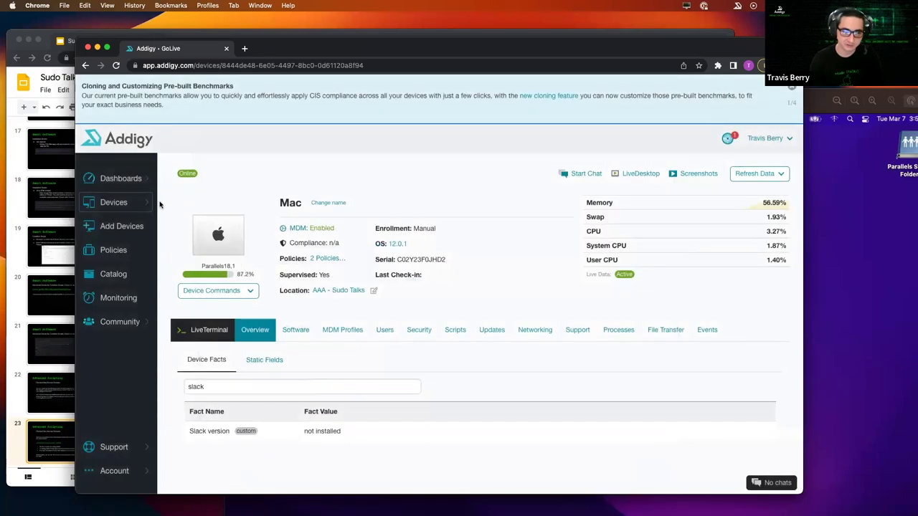
# - Deploy the Install Slack policy immediately from the policies list and confirm the deployment
pyautogui.click(123, 251)
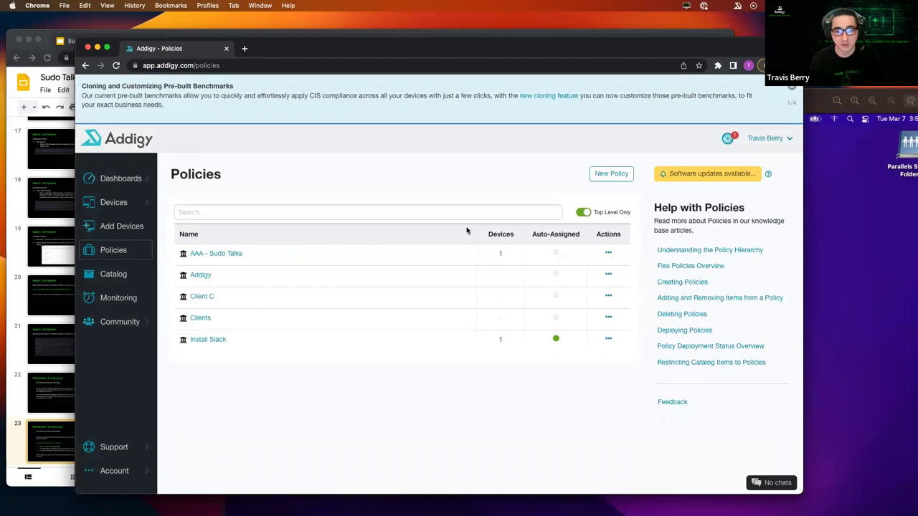
pyautogui.click(608, 339)
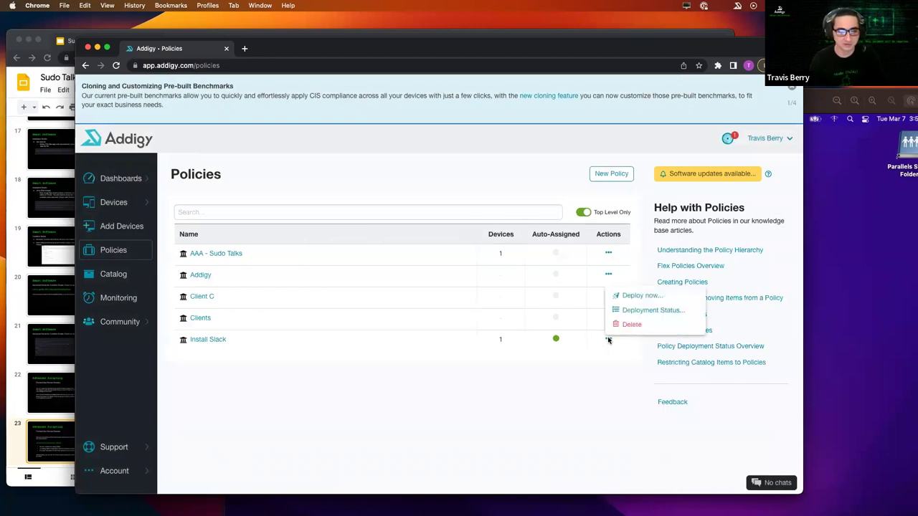
pyautogui.click(623, 295)
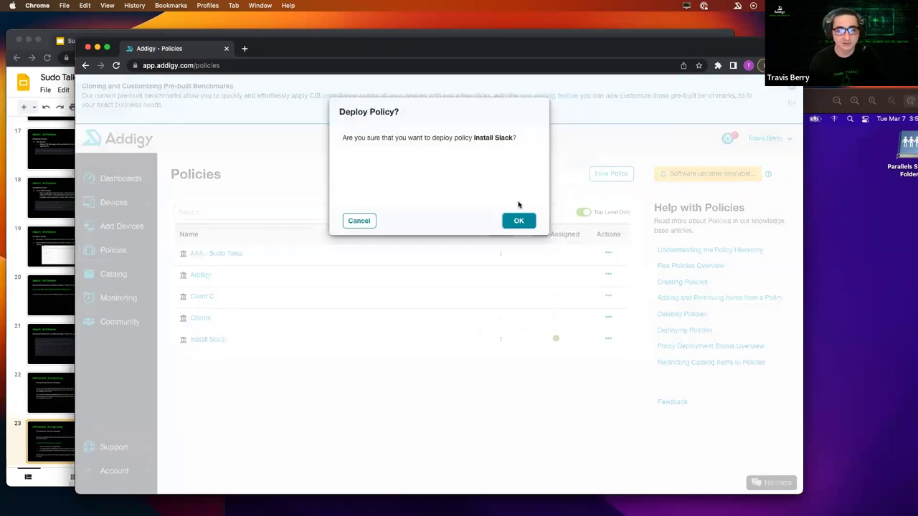
pyautogui.click(516, 221)
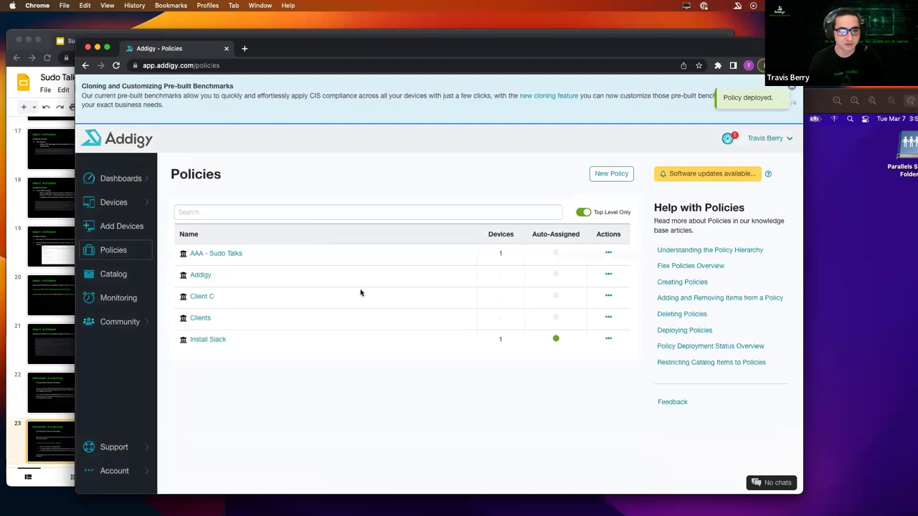
# - Open the Install Slack policy's public library software and search it for "slack"
pyautogui.click(222, 340)
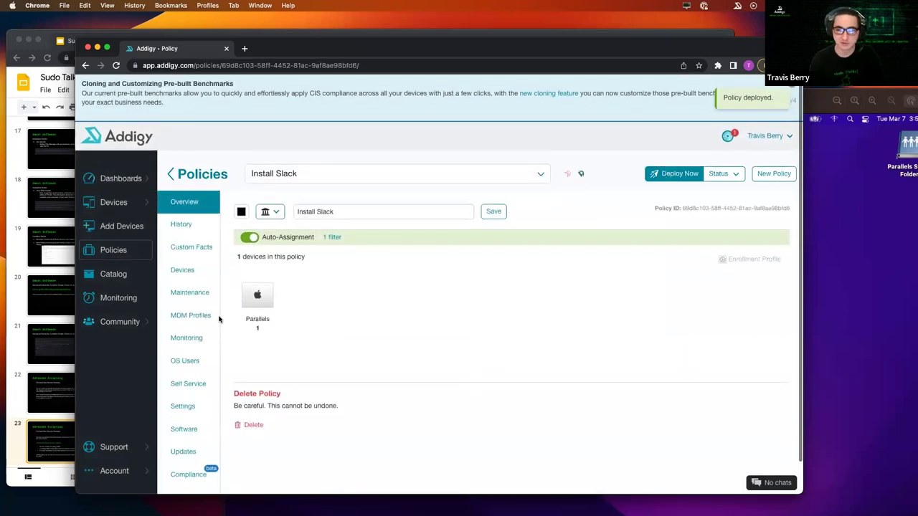
pyautogui.click(184, 428)
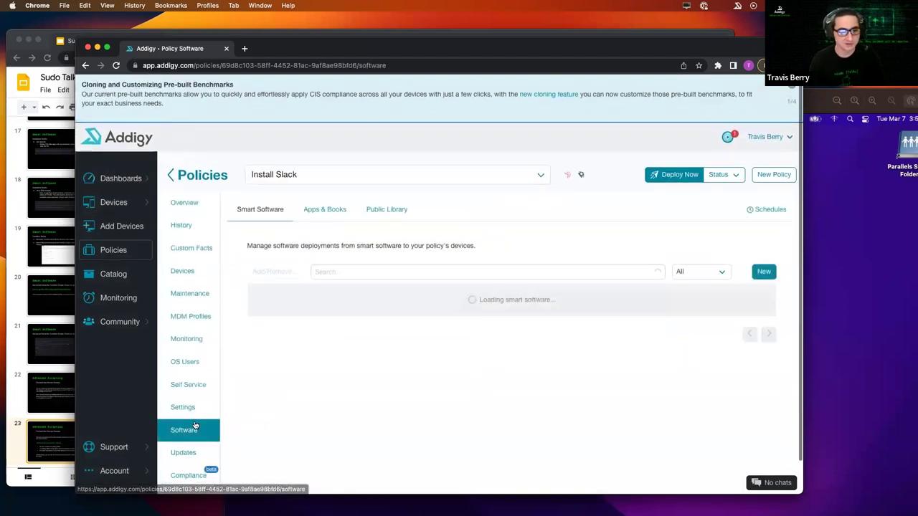
pyautogui.click(386, 215)
pyautogui.click(369, 271)
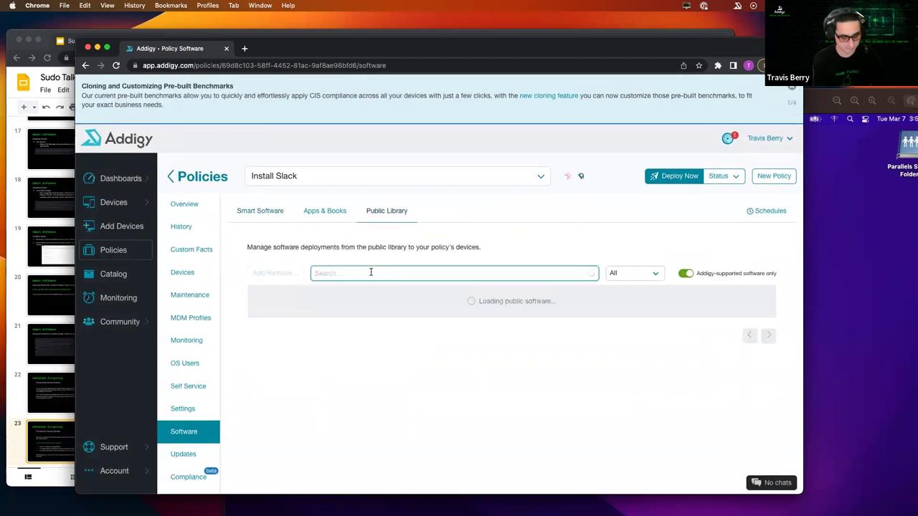
pyautogui.write('slack')
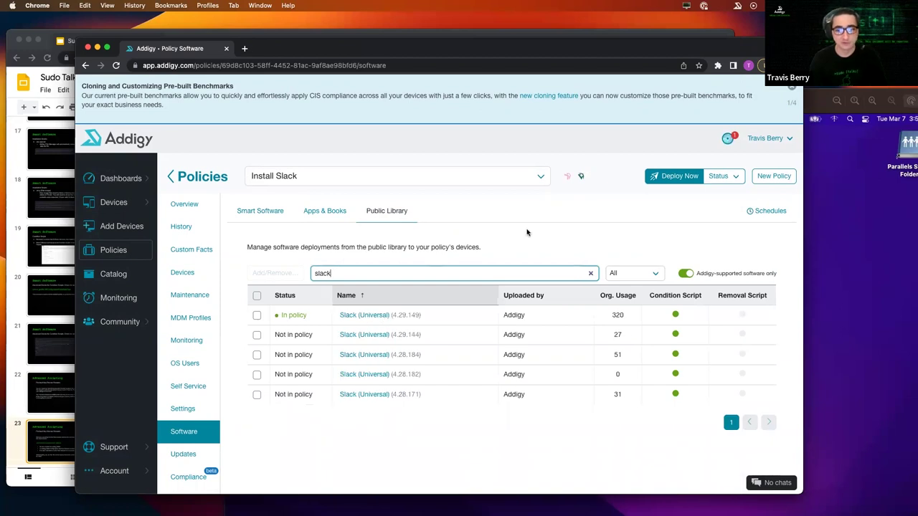
# - Check the policy's deployment status for Slack (Universal) (4.29.149) on its devices and close the status overview
pyautogui.click(713, 179)
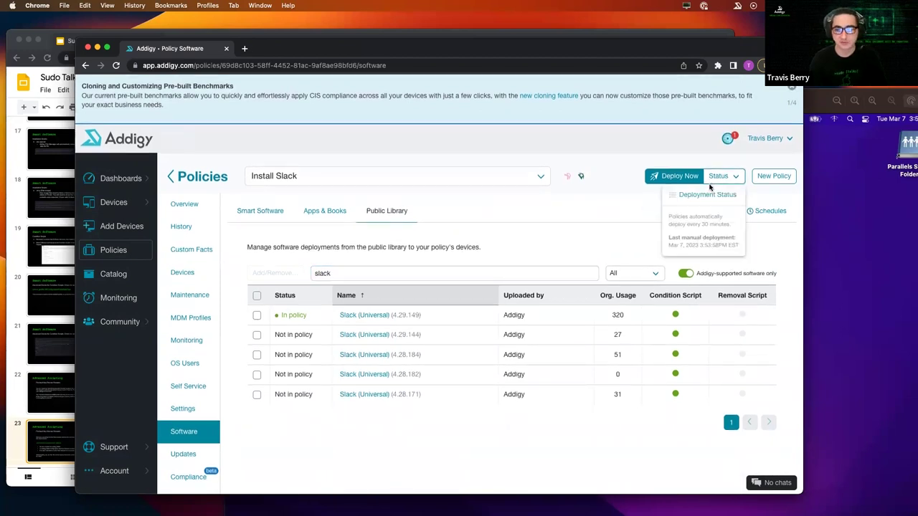
pyautogui.click(673, 176)
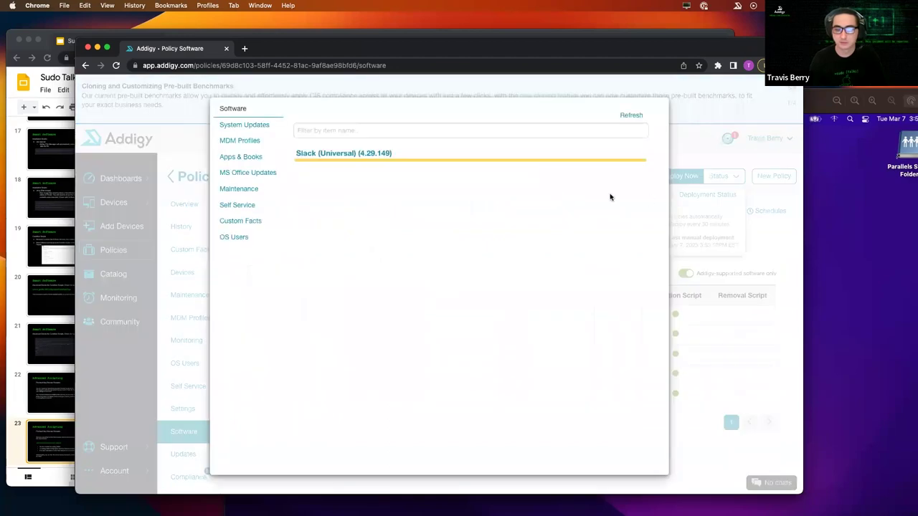
pyautogui.click(396, 153)
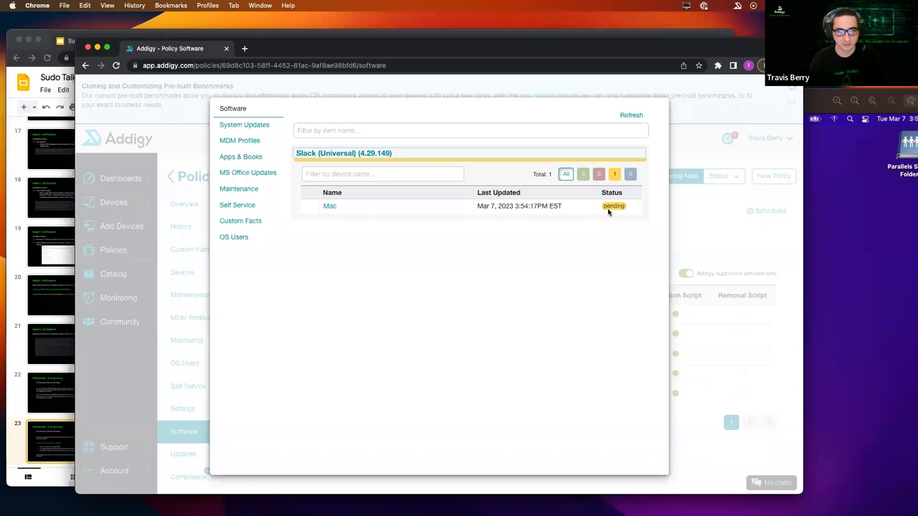
pyautogui.click(707, 234)
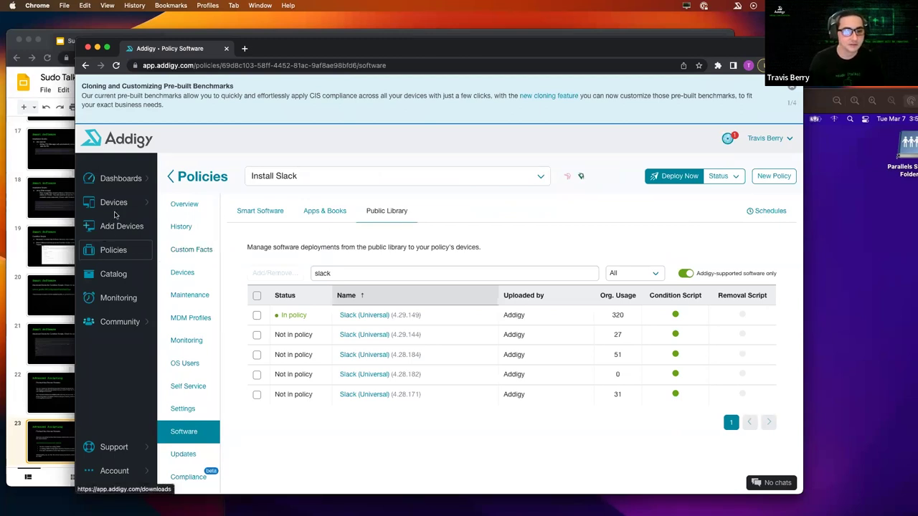
# - Open the list of all devices and view it in the User Approved MDM Status table view before returning to Default
pyautogui.moveTo(111, 203)
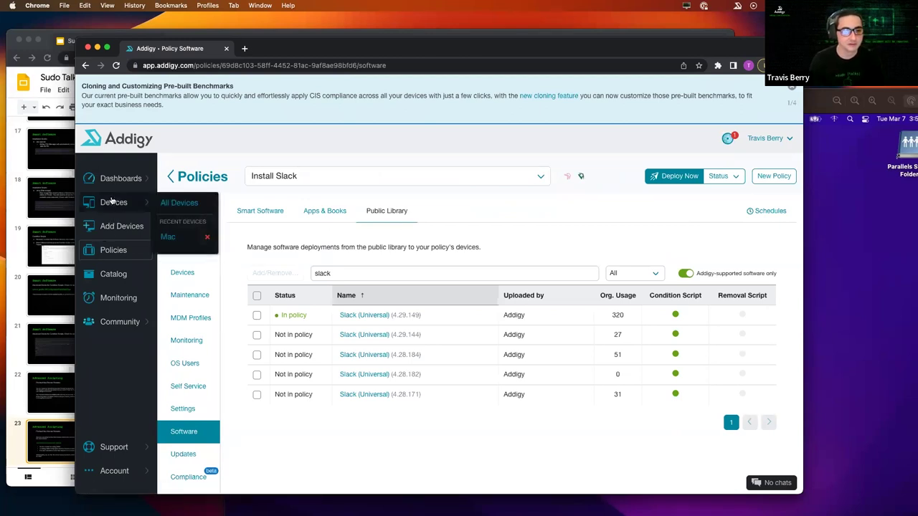
pyautogui.click(166, 203)
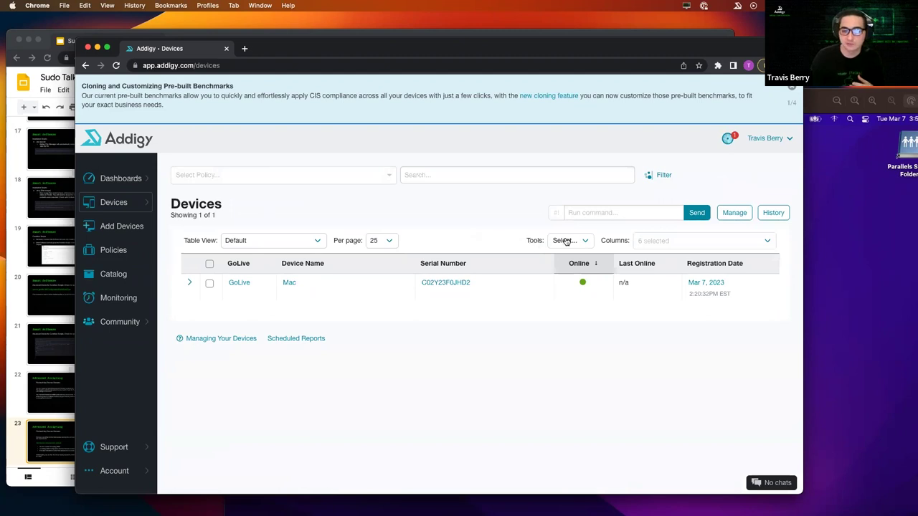
pyautogui.click(309, 241)
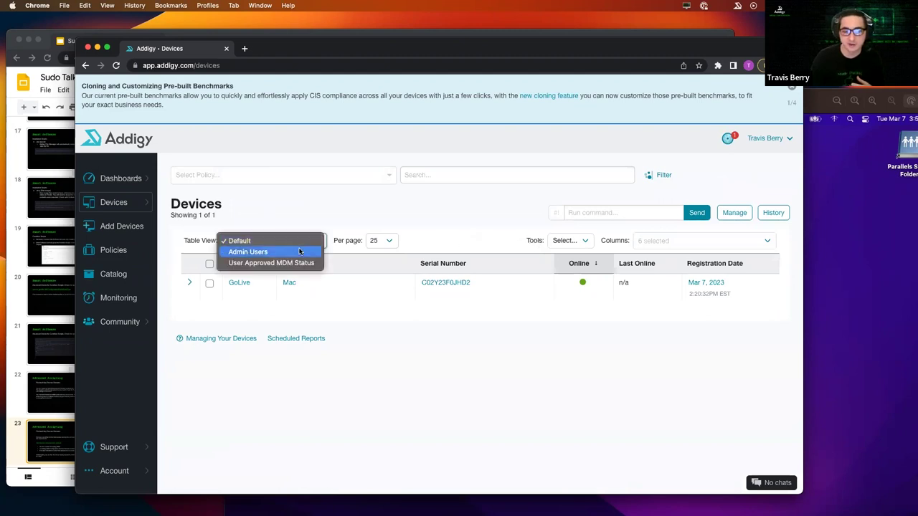
pyautogui.click(296, 262)
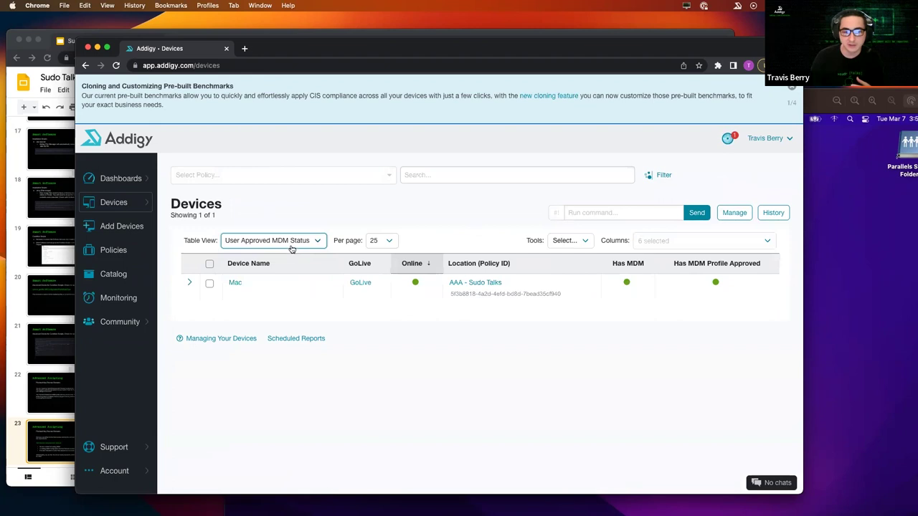
pyautogui.click(290, 241)
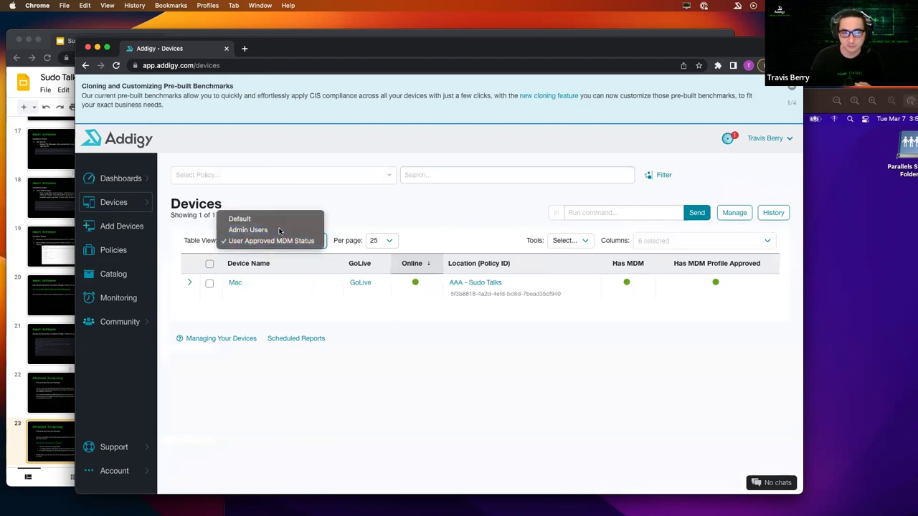
pyautogui.click(280, 230)
pyautogui.click(276, 244)
pyautogui.click(263, 228)
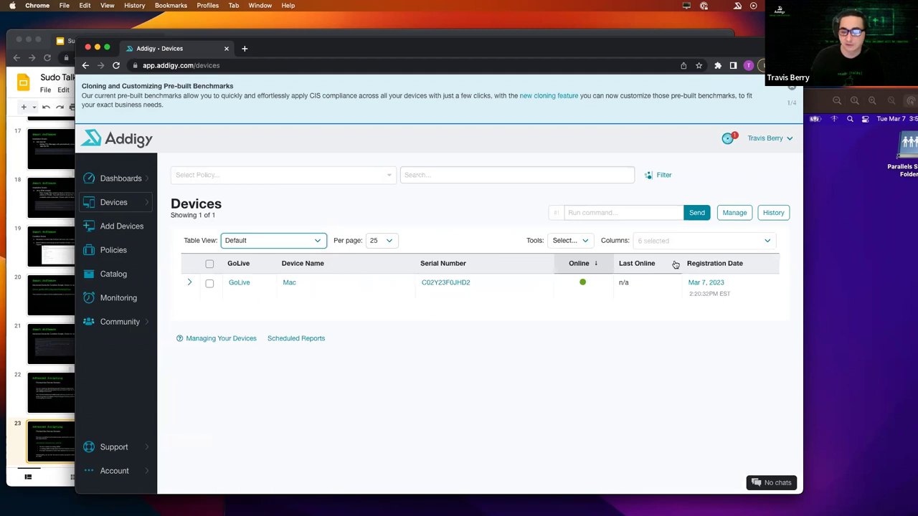
# - Start a new device table view named "Slack Version" and remove the Location (Policy ID) column from it
pyautogui.click(566, 240)
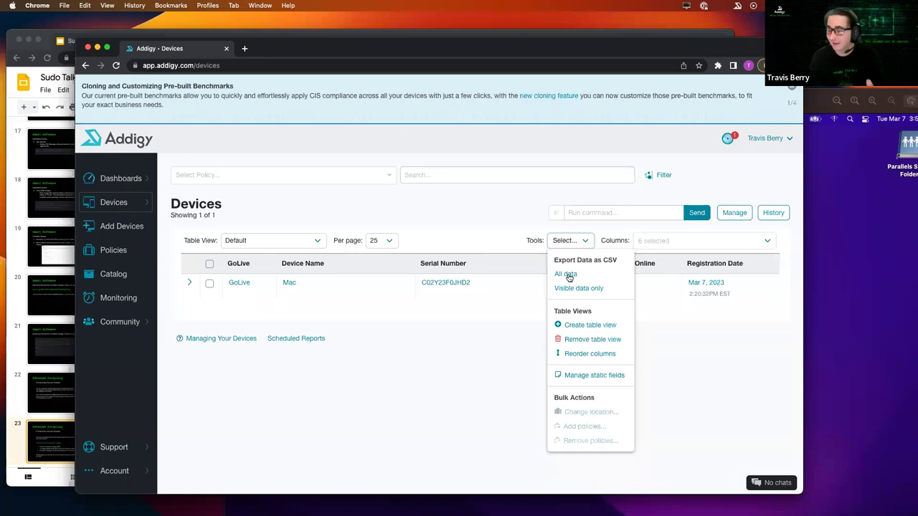
pyautogui.click(493, 228)
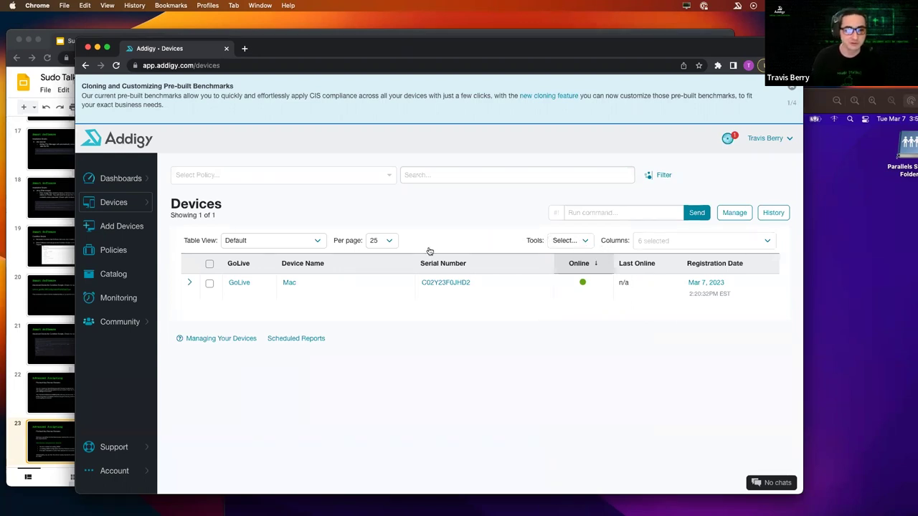
pyautogui.click(582, 242)
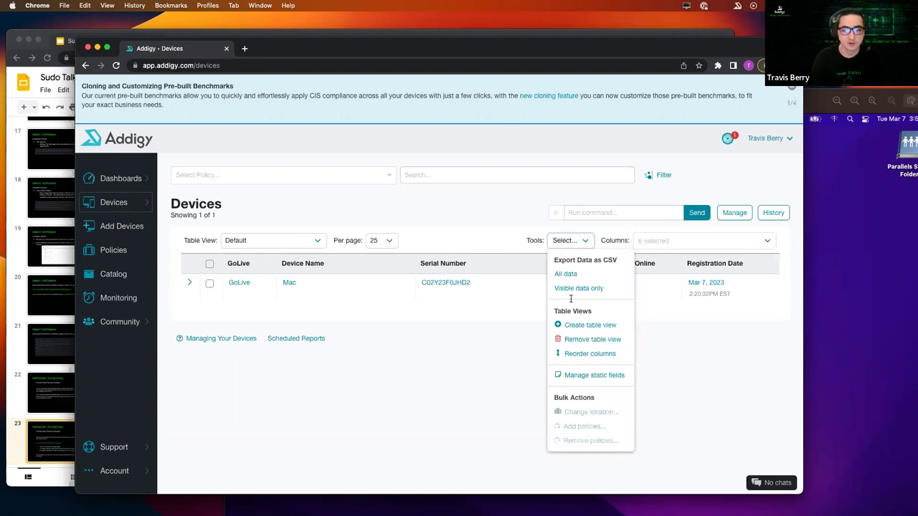
pyautogui.click(576, 327)
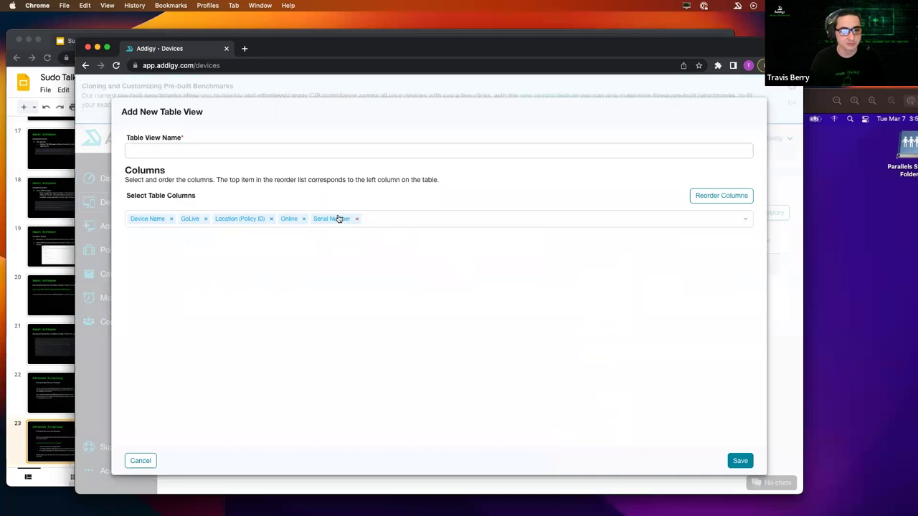
pyautogui.click(236, 155)
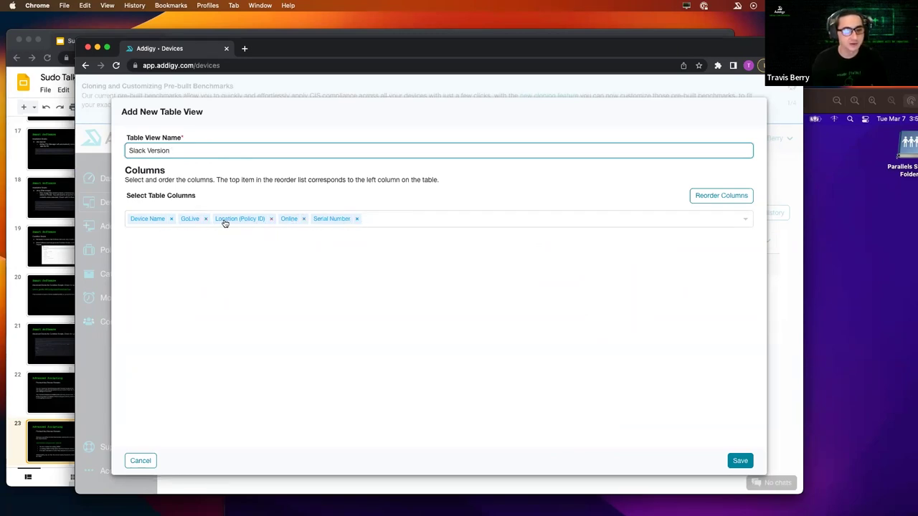
pyautogui.click(271, 220)
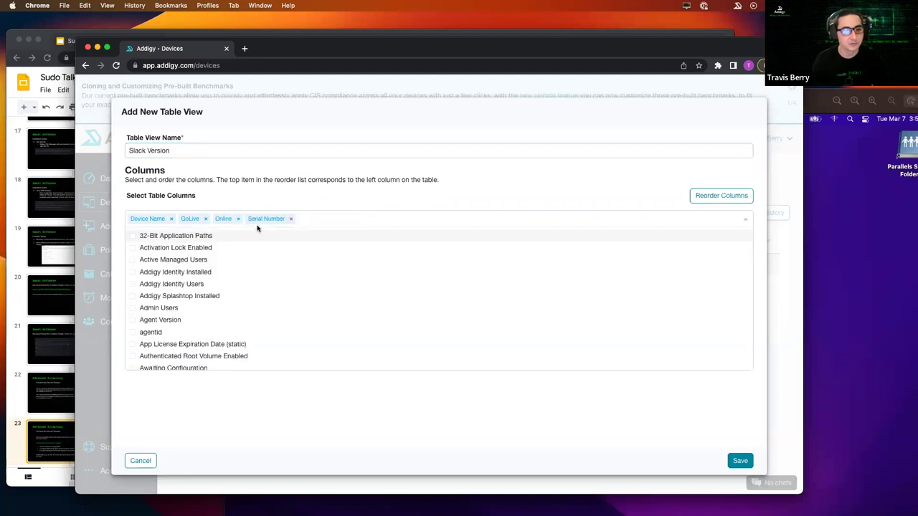
pyautogui.write('slack')
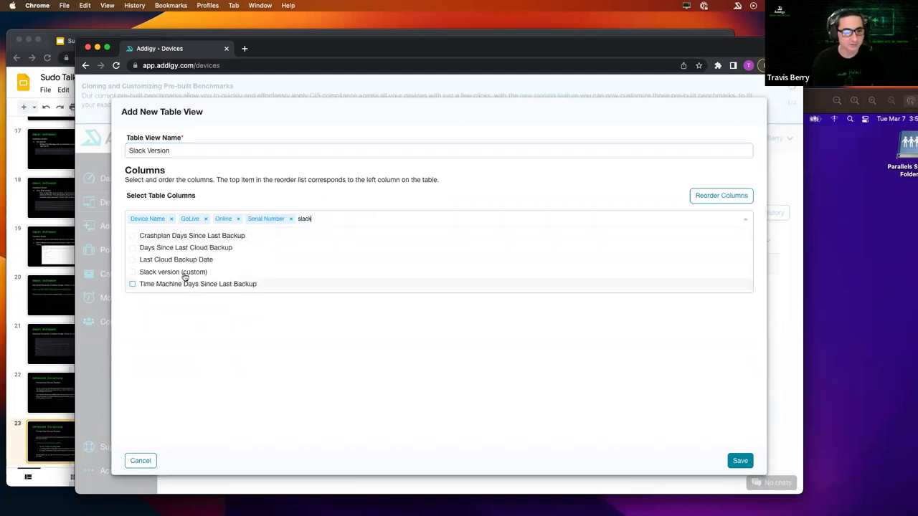
pyautogui.click(185, 273)
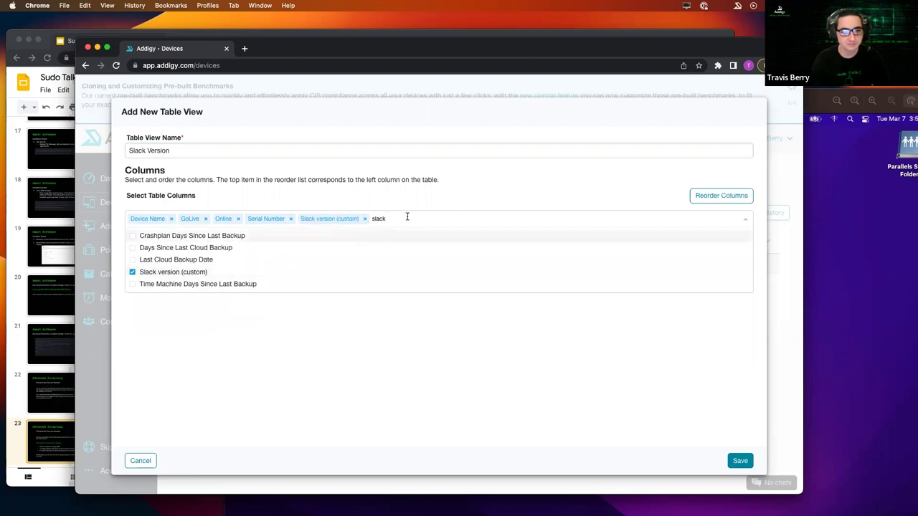
pyautogui.press('BackSpace')
pyautogui.press('BackSpace')
pyautogui.press('BackSpace')
pyautogui.press('BackSpace')
pyautogui.press('BackSpace')
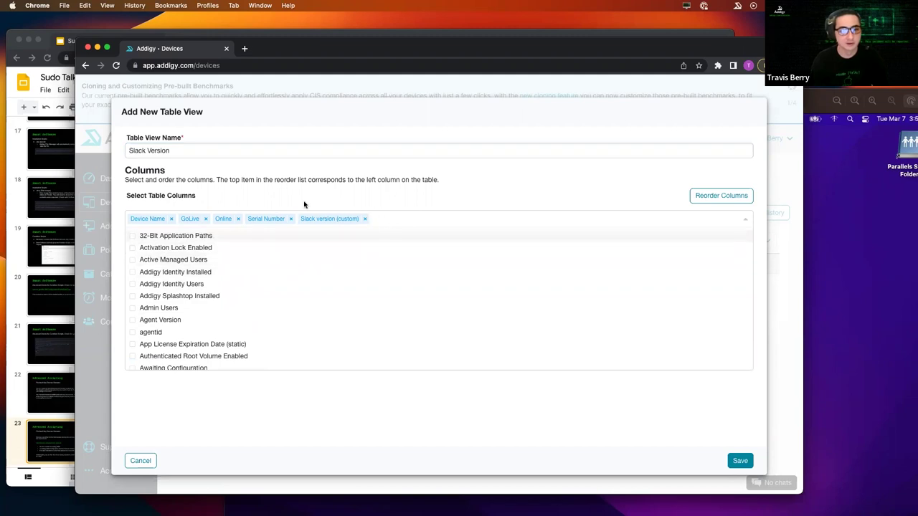
pyautogui.press('BackSpace')
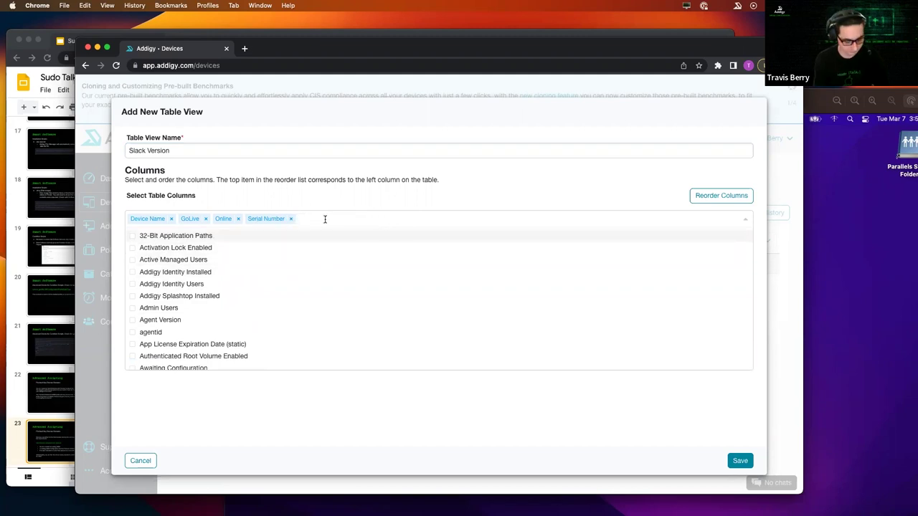
# - Add the Slack version (custom) column to the new table view and clear the column search
pyautogui.write('slack')
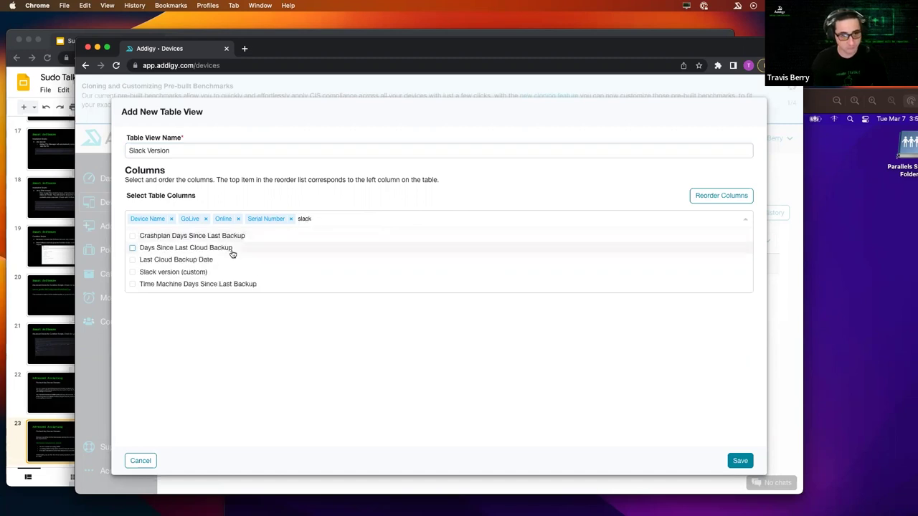
pyautogui.click(205, 272)
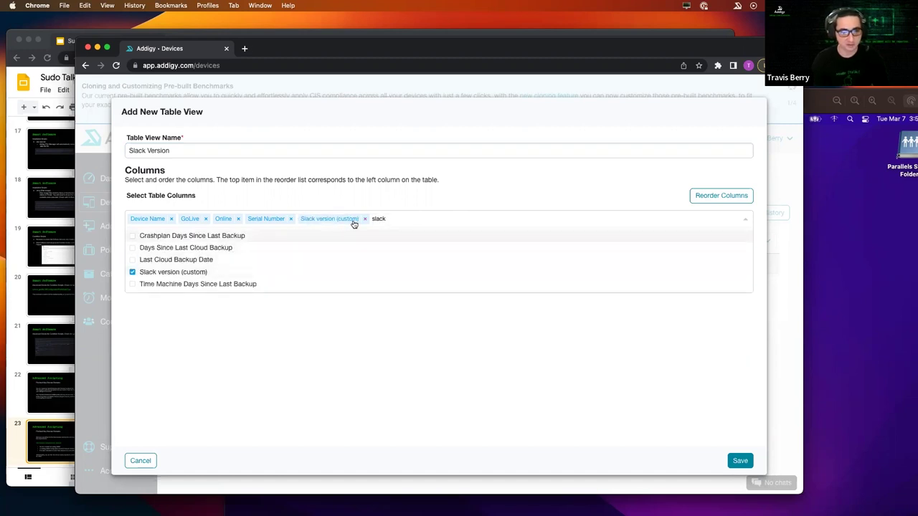
pyautogui.press('BackSpace')
pyautogui.press('BackSpace')
pyautogui.press('BackSpace')
pyautogui.press('BackSpace')
pyautogui.press('BackSpace')
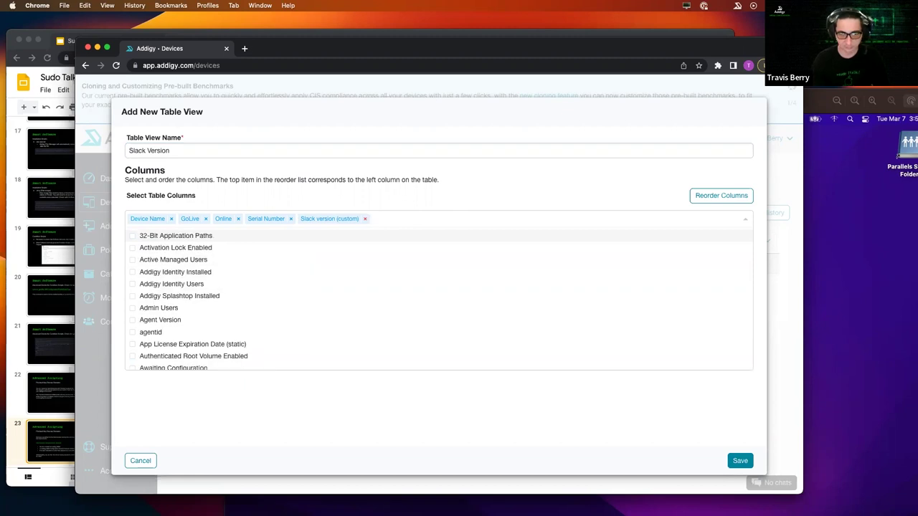
# - Reorder the columns so Slack version directly follows Device Name, and save the table view
pyautogui.click(710, 198)
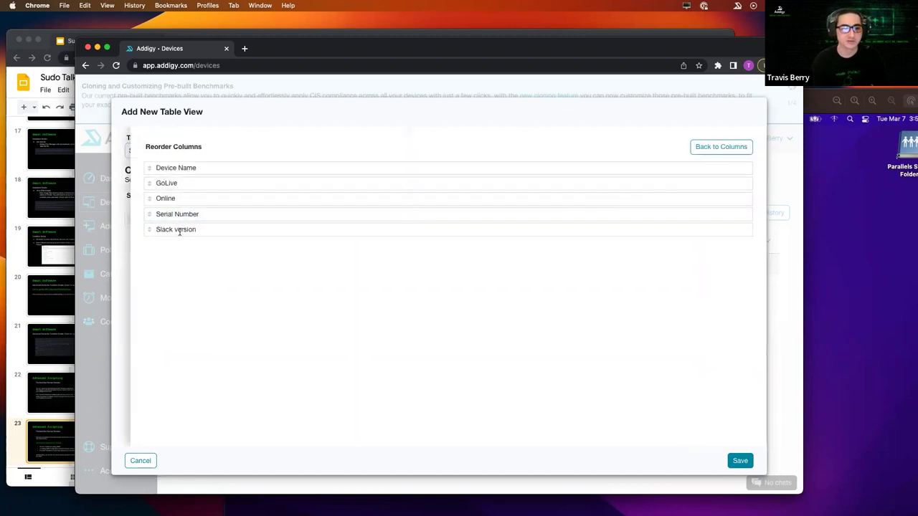
pyautogui.moveTo(182, 228); pyautogui.dragTo(181, 181)
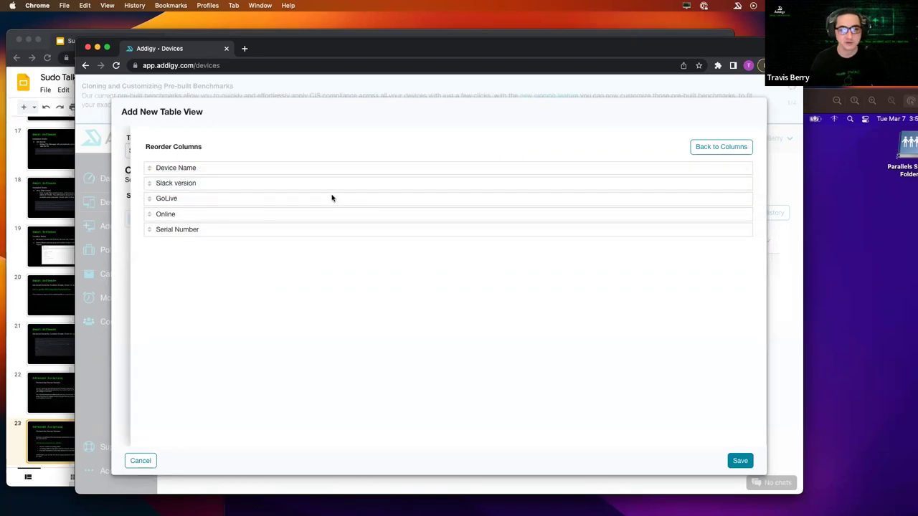
pyautogui.click(739, 462)
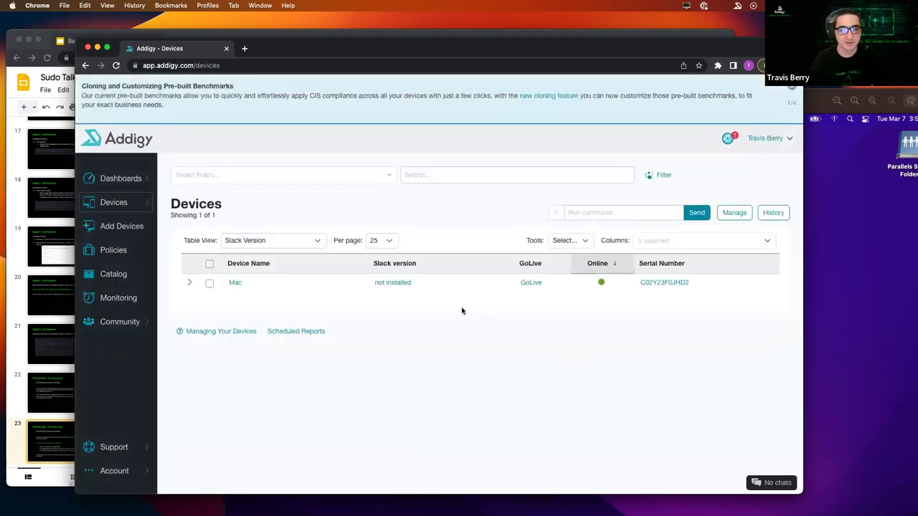
# - Compare the device list in the Default and Slack Version table views, ending on Slack Version
pyautogui.click(302, 243)
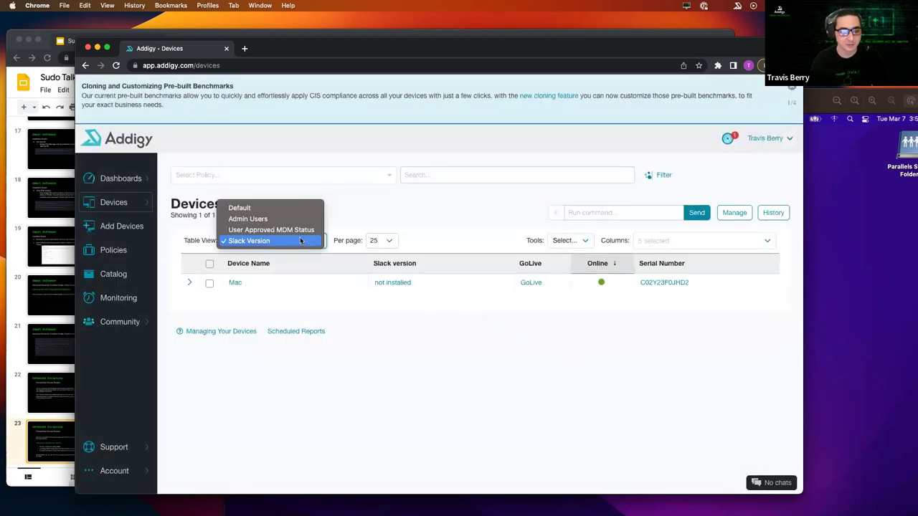
pyautogui.click(266, 210)
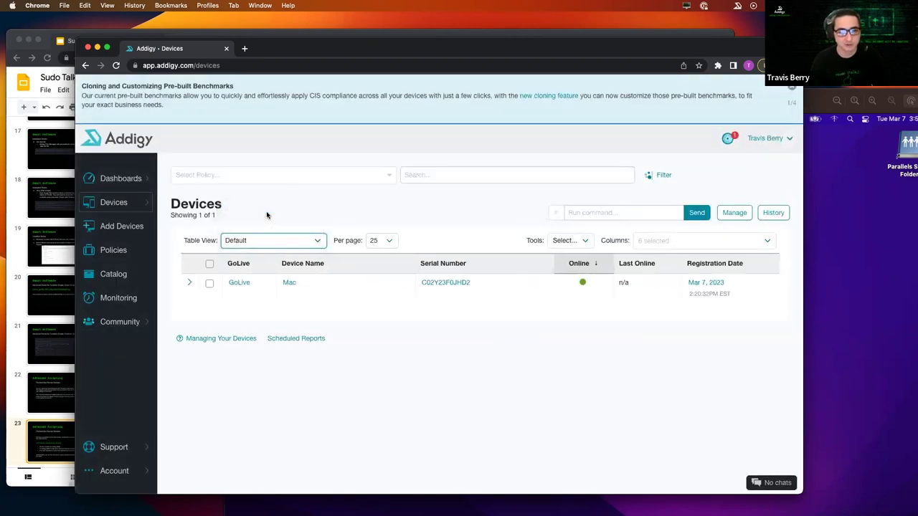
pyautogui.click(273, 242)
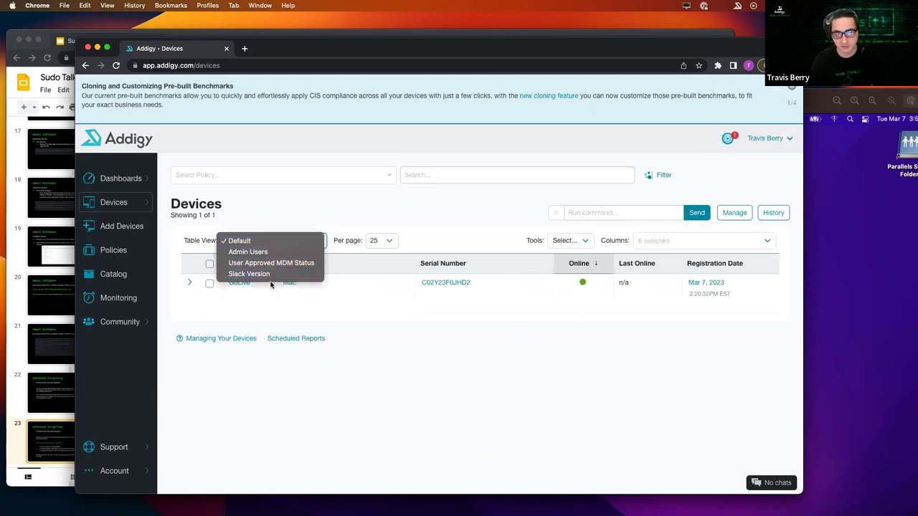
pyautogui.click(271, 281)
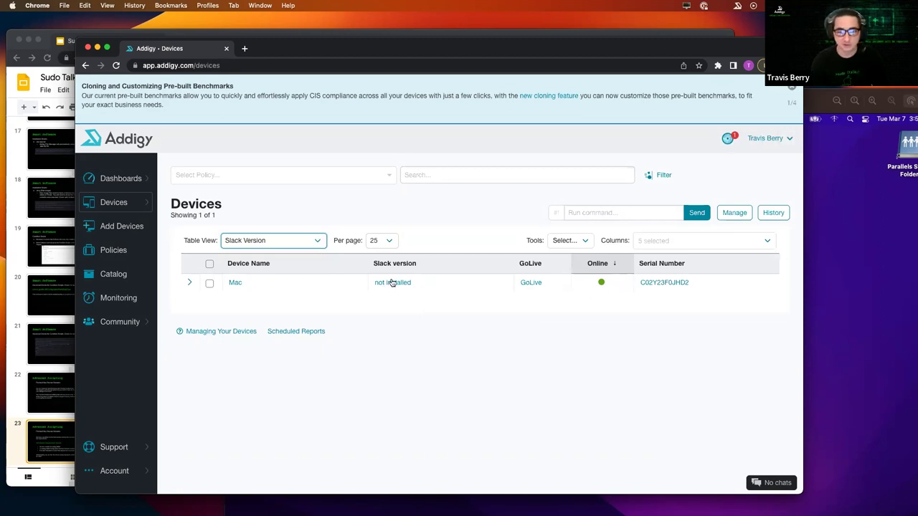
pyautogui.click(288, 243)
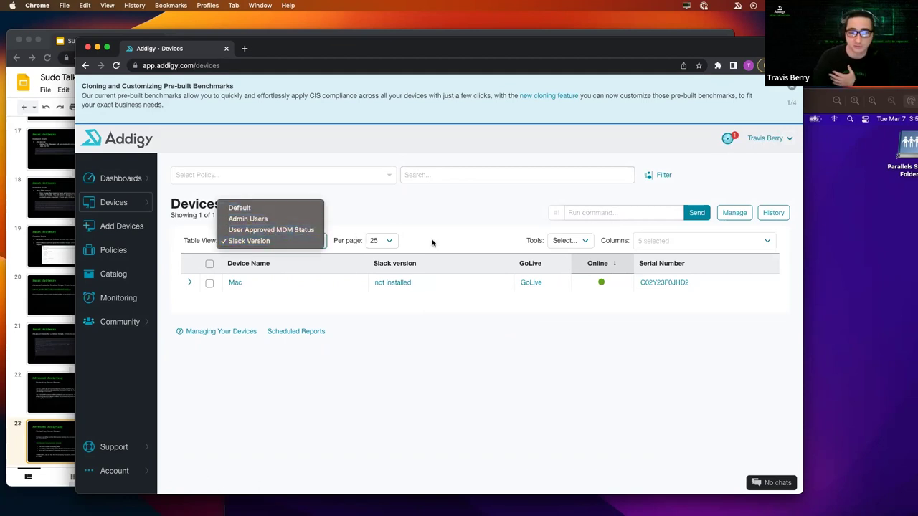
pyautogui.click(575, 247)
pyautogui.click(577, 246)
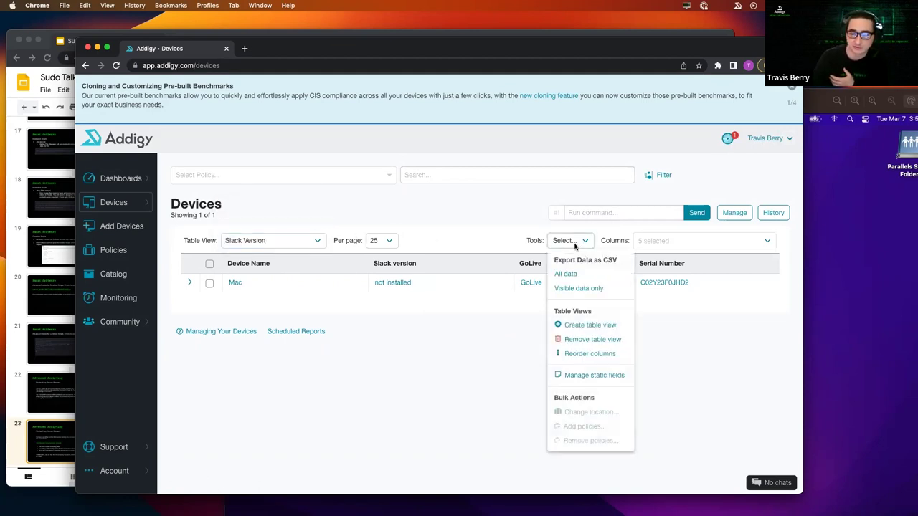
pyautogui.click(509, 239)
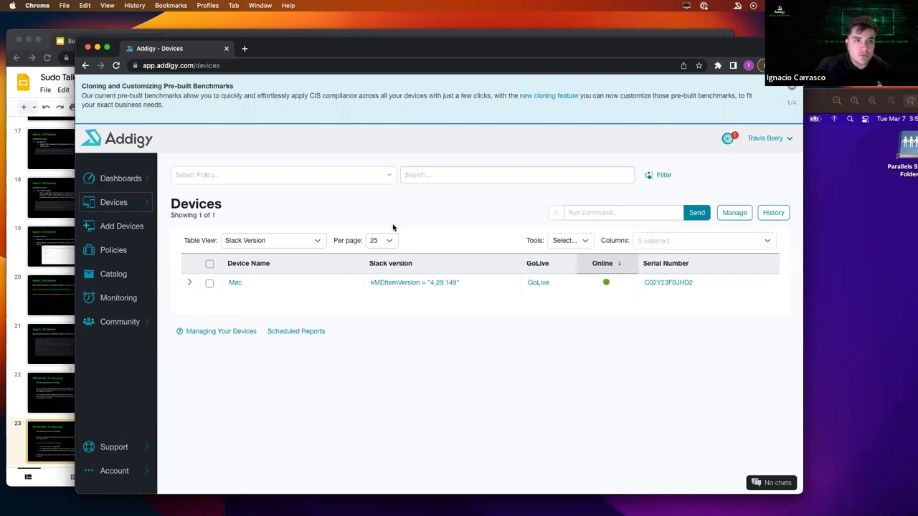
# - Switch the device list to the Default table view
pyautogui.click(312, 241)
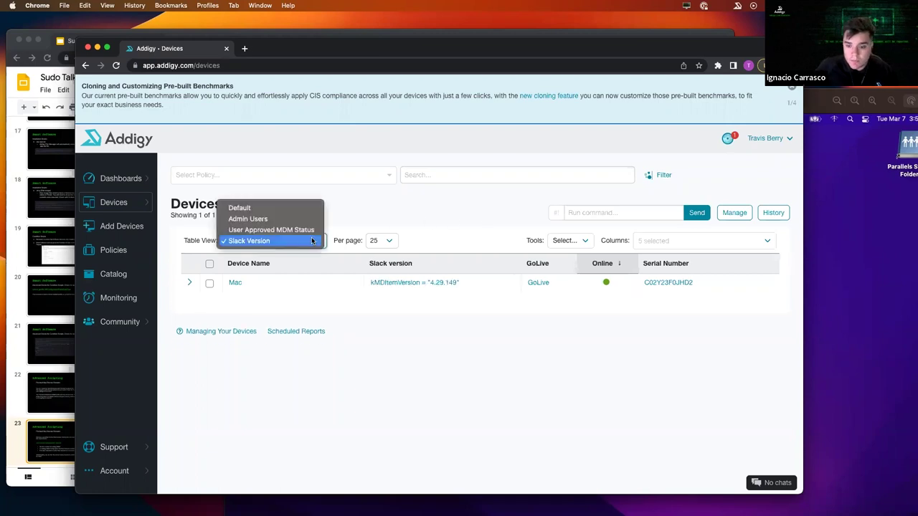
pyautogui.click(284, 206)
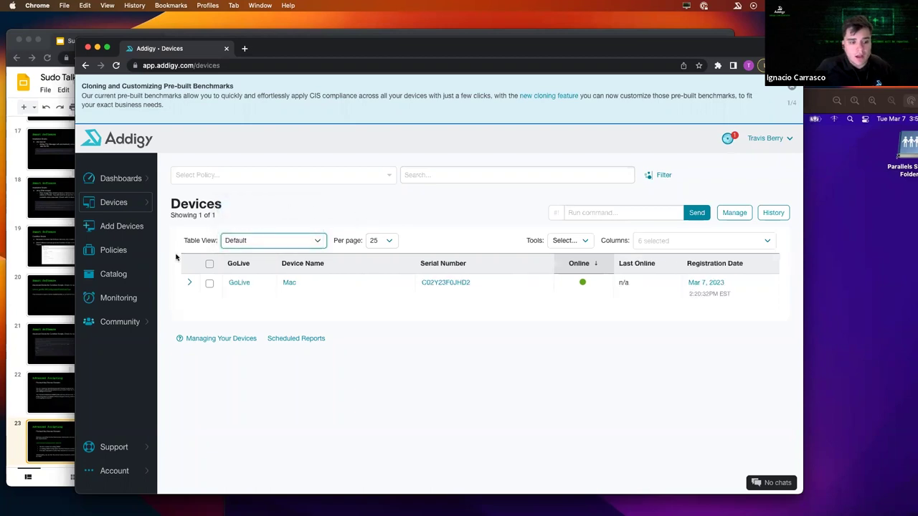
# - Open the custom fact "List Addigy Packages Directory Contents" from the catalog for editing
pyautogui.click(127, 275)
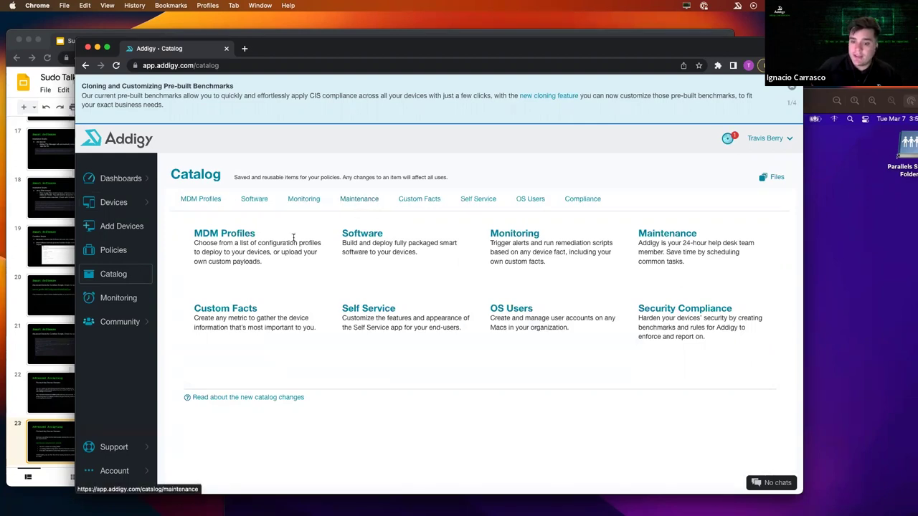
pyautogui.click(240, 308)
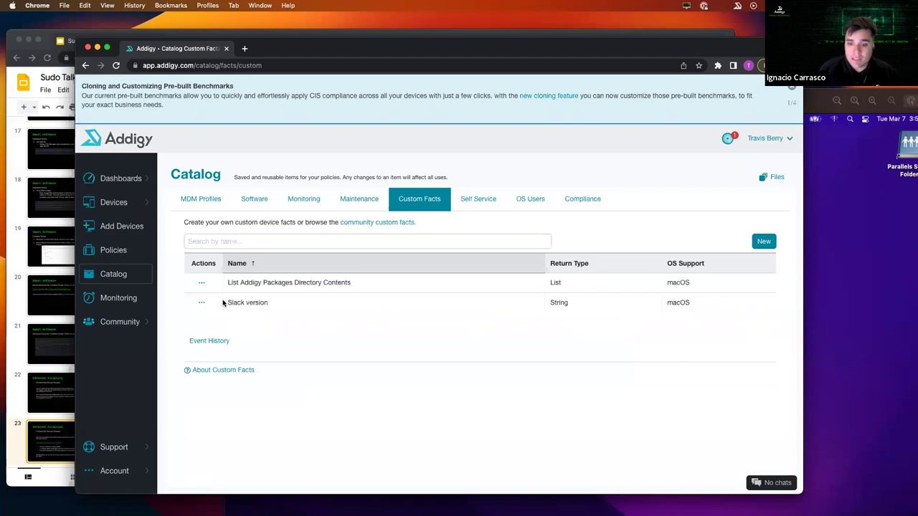
pyautogui.click(200, 283)
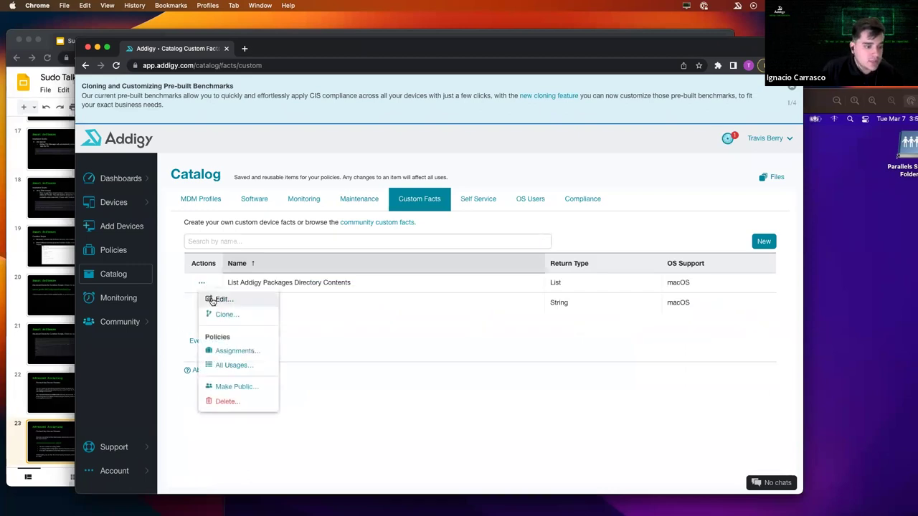
pyautogui.click(221, 301)
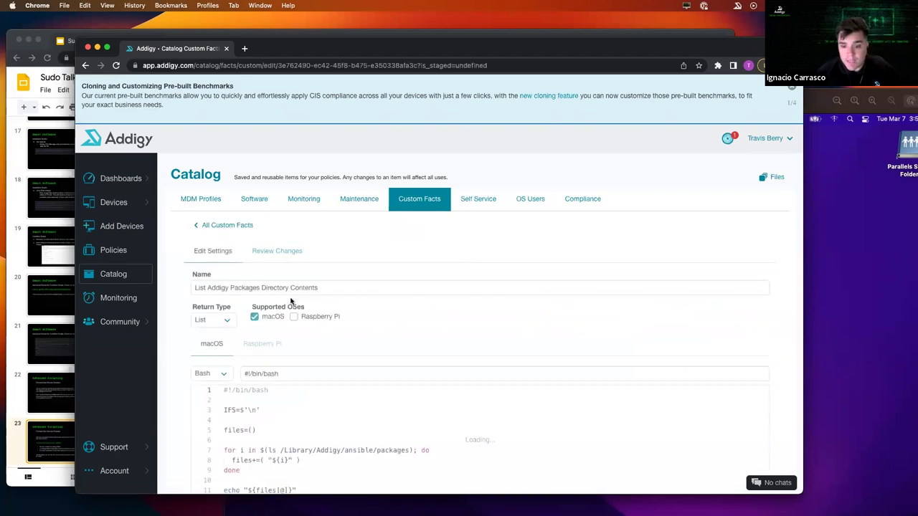
# - Enlarge the script editor and examine the bash script that lists the Addigy packages directory
pyautogui.scroll(-1, 466, 294)
pyautogui.scroll(-1, 479, 308)
pyautogui.scroll(-3, 485, 337)
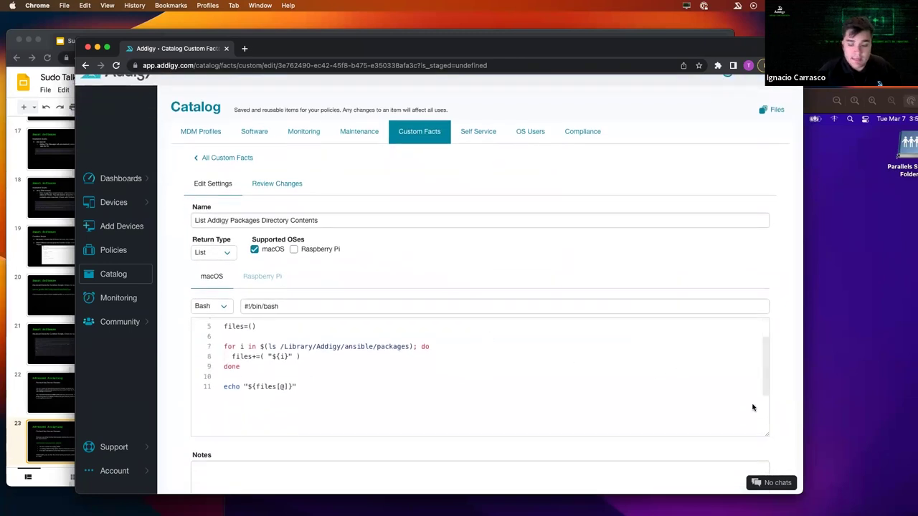
pyautogui.moveTo(767, 434); pyautogui.dragTo(770, 482)
pyautogui.scroll(2, 615, 415)
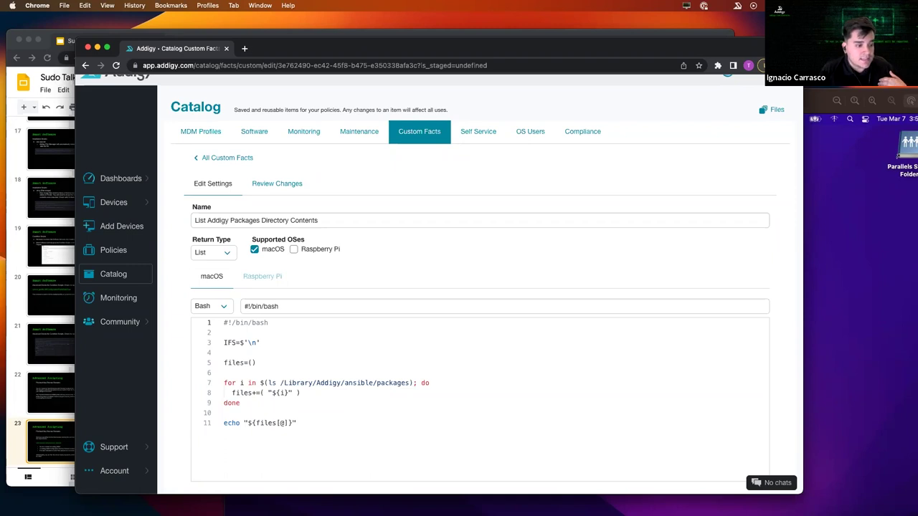
pyautogui.scroll(-1, 653, 334)
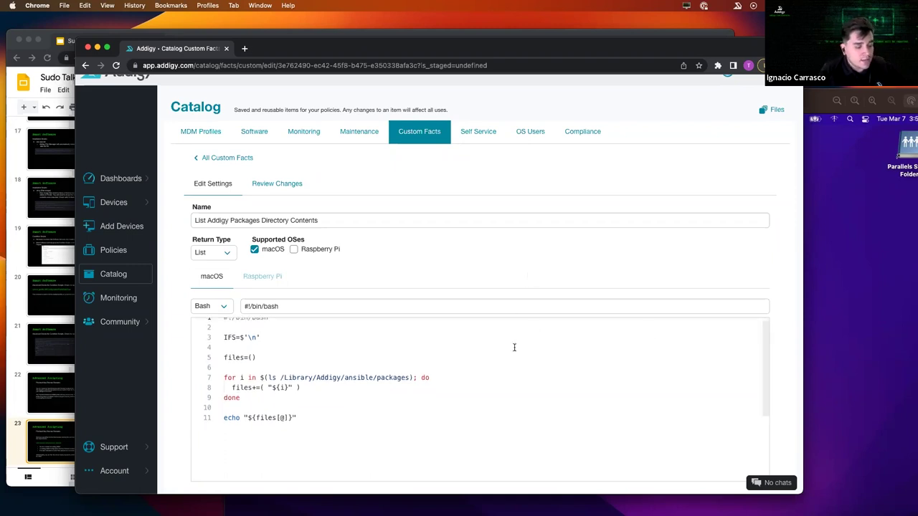
pyautogui.scroll(1, 514, 348)
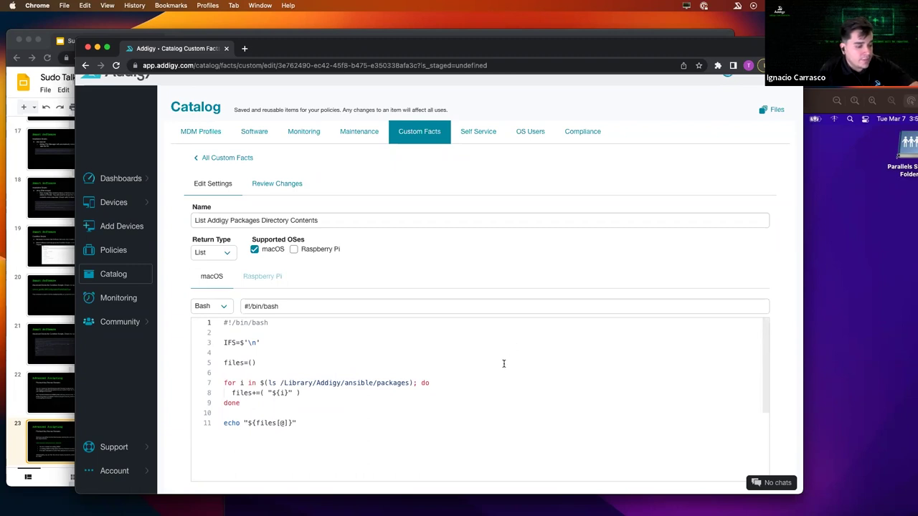
# - Copy the custom fact's script from the IFS line through the final echo line
pyautogui.moveTo(313, 424); pyautogui.dragTo(221, 343)
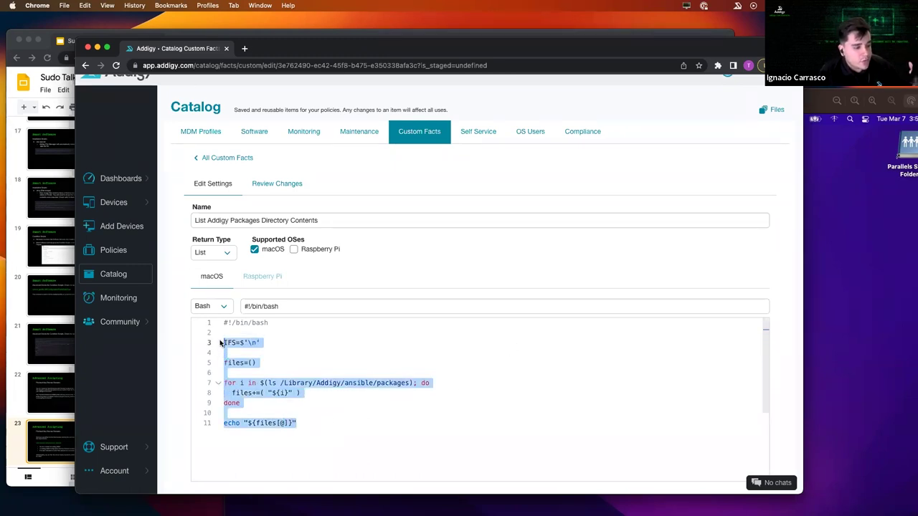
pyautogui.click(378, 282)
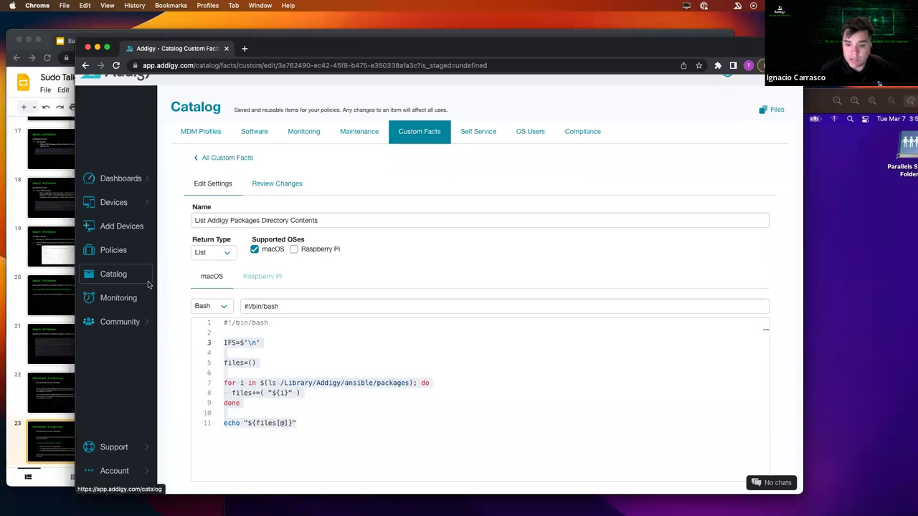
pyautogui.click(196, 332)
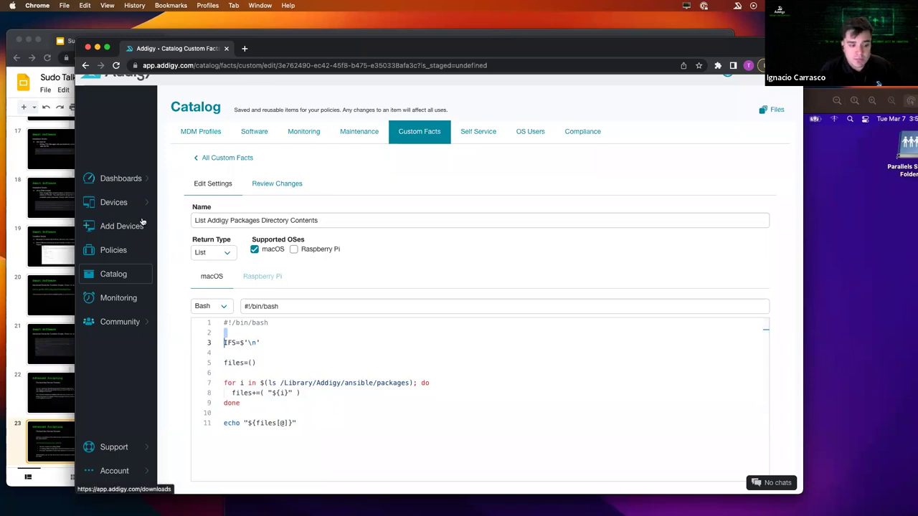
# - Start a new saved script for devices named "List Ansible Packages contents" in the Diagnostic category
pyautogui.moveTo(125, 208)
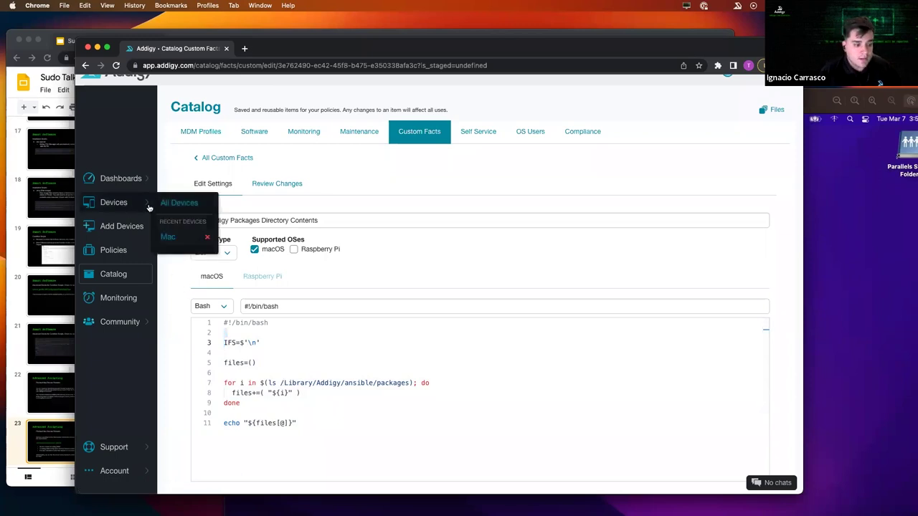
pyautogui.click(179, 206)
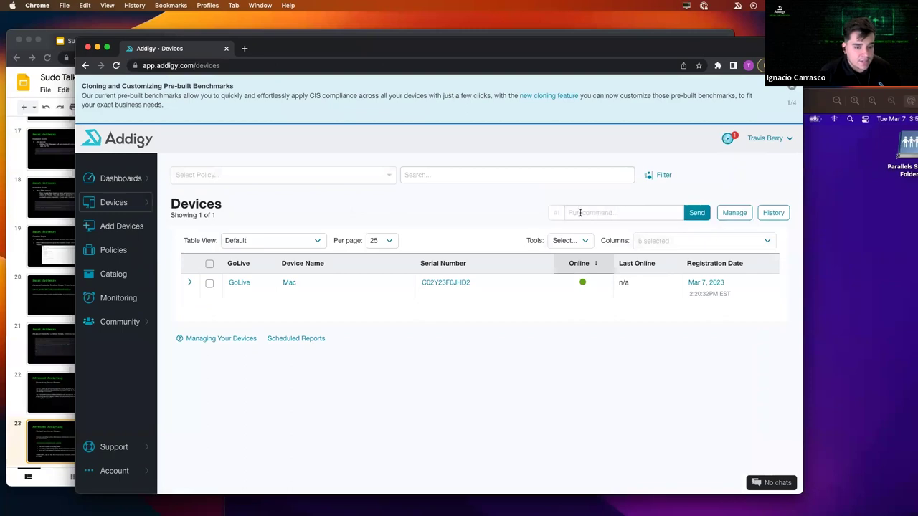
pyautogui.click(734, 213)
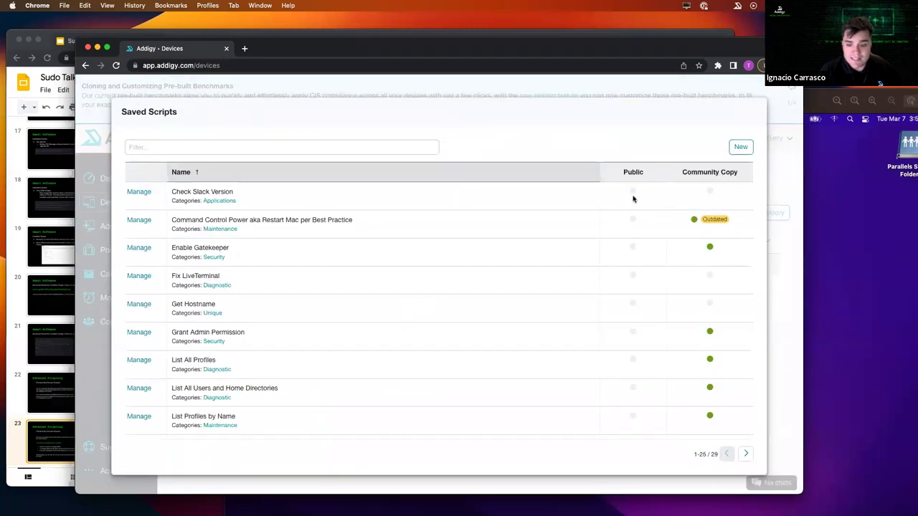
pyautogui.click(739, 149)
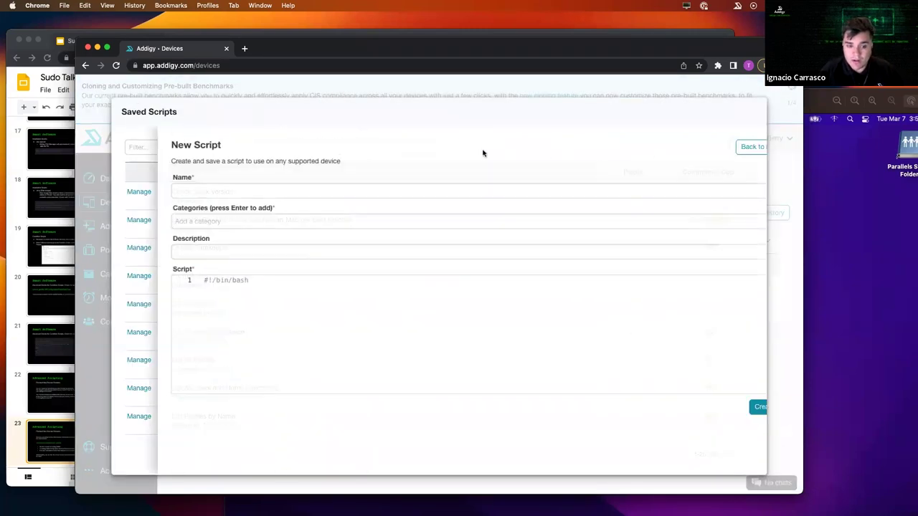
pyautogui.click(366, 190)
pyautogui.write('Lis')
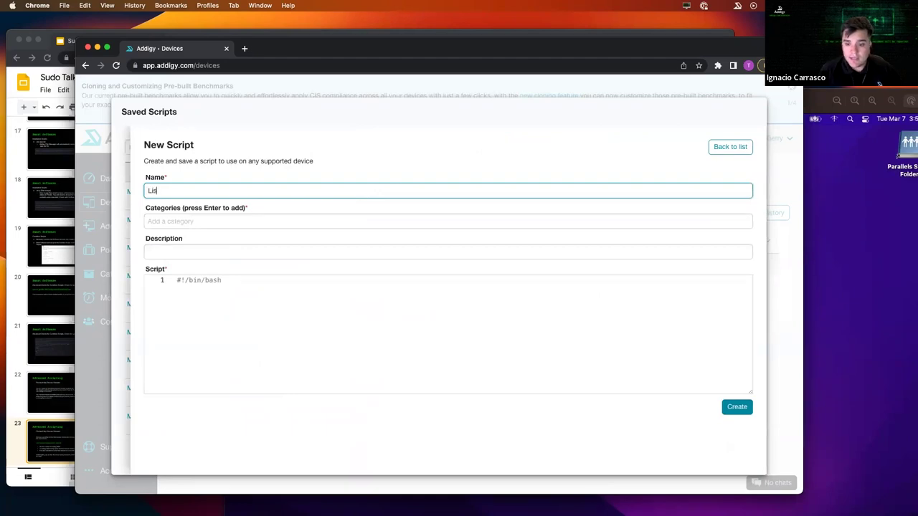
pyautogui.write('t Ansible Packages contents')
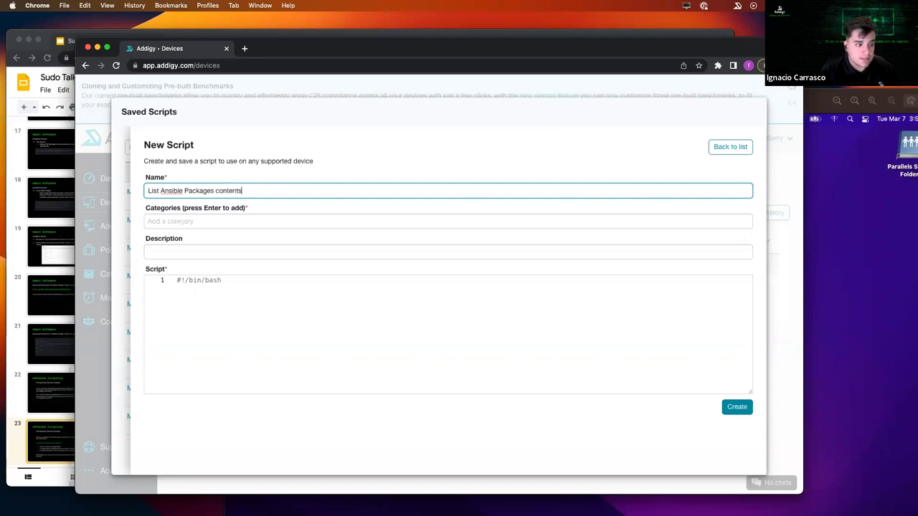
pyautogui.click(323, 222)
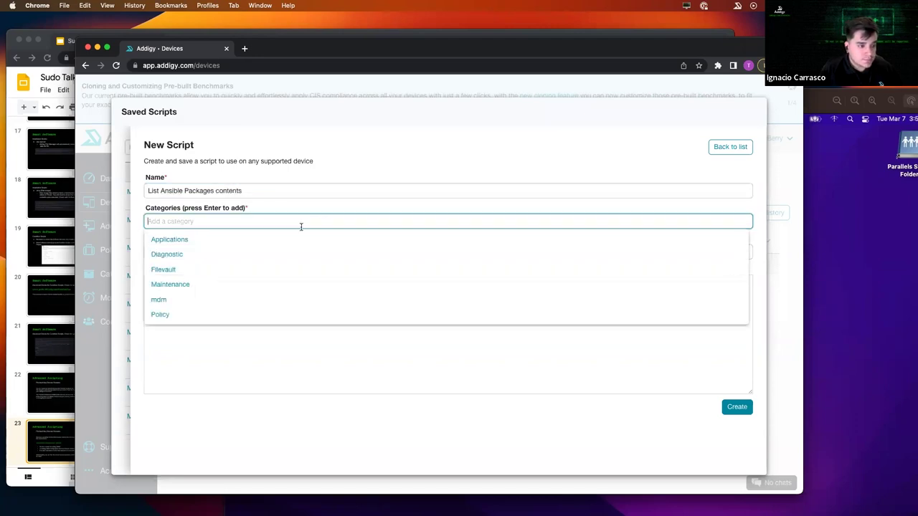
pyautogui.click(176, 255)
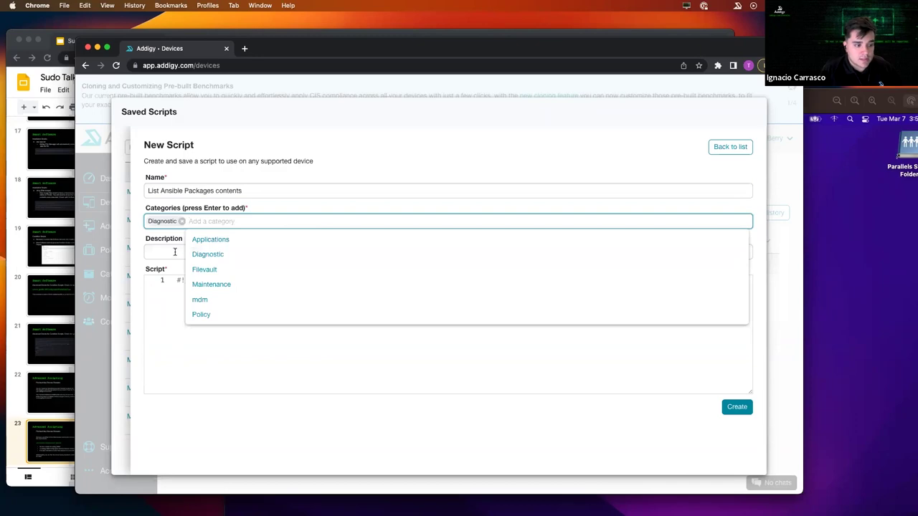
# - Paste the copied package-listing code below the #!/bin/bash line and create the script
pyautogui.click(174, 252)
pyautogui.click(182, 303)
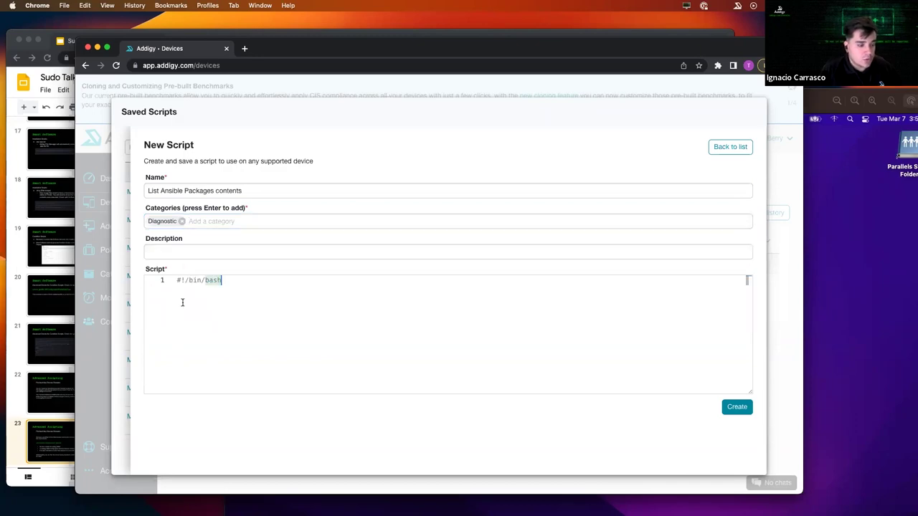
pyautogui.write('IFS=$\'\\n\'  files=()  for i in $(ls /Library/Addigy/ansible/packages); do   files+=( "${i}" ) done  echo "${files[@]}"')
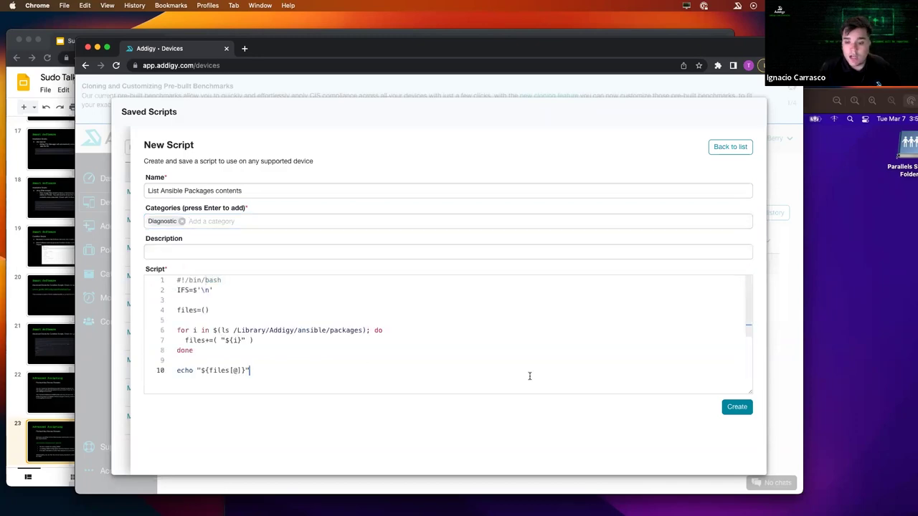
pyautogui.click(726, 406)
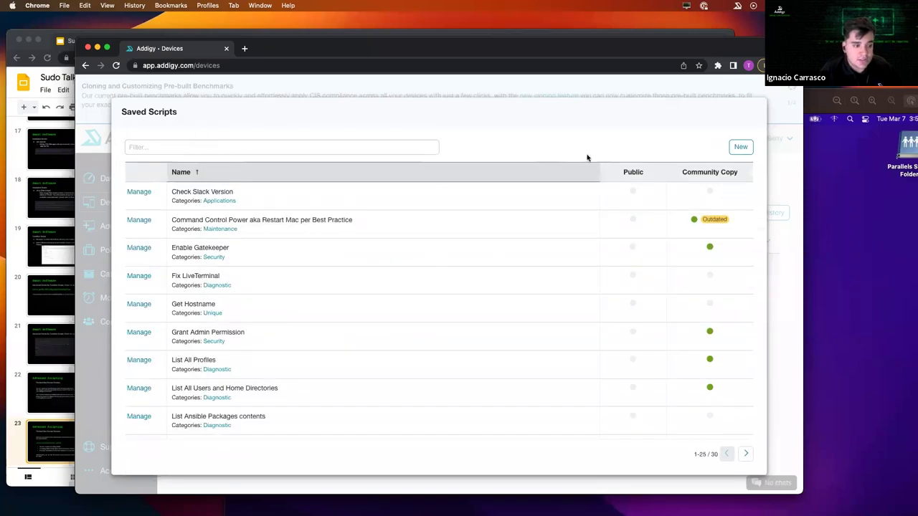
# - Filter the saved scripts by "check", and by "show" instead
pyautogui.click(269, 145)
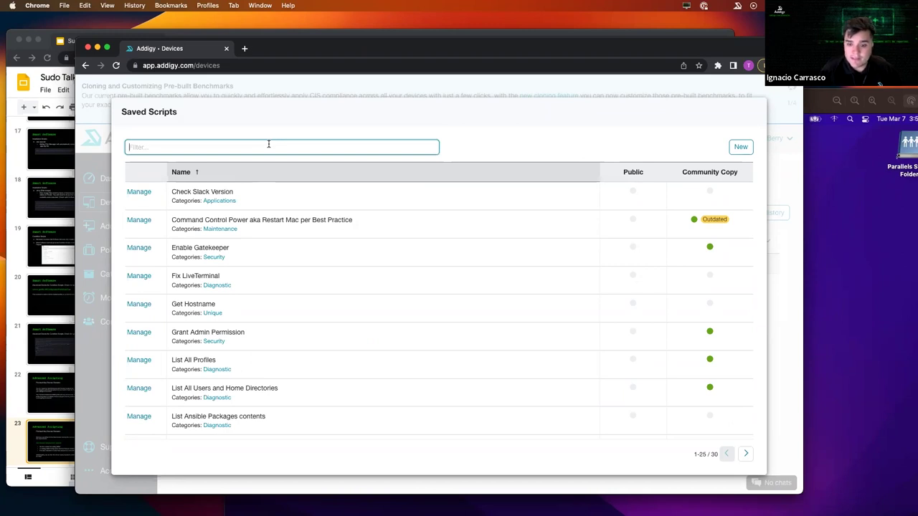
pyautogui.write('check')
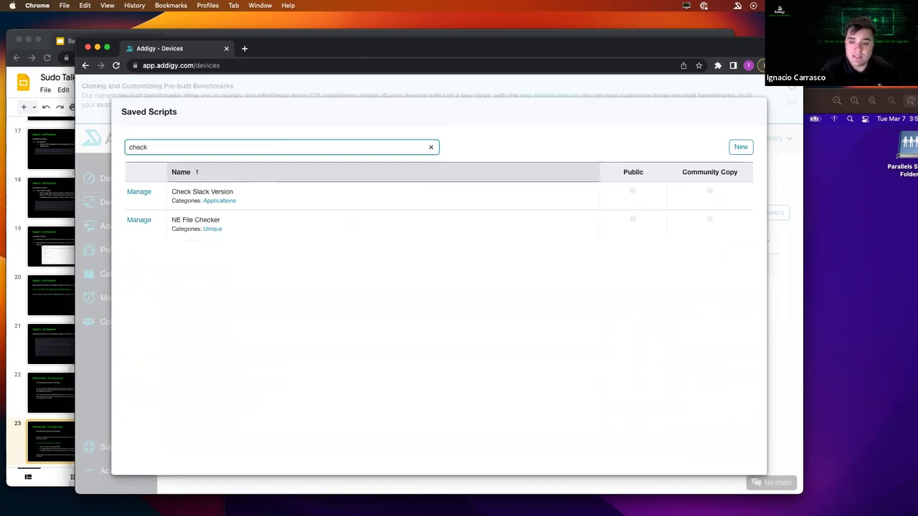
pyautogui.press('BackSpace')
pyautogui.press('BackSpace')
pyautogui.press('BackSpace')
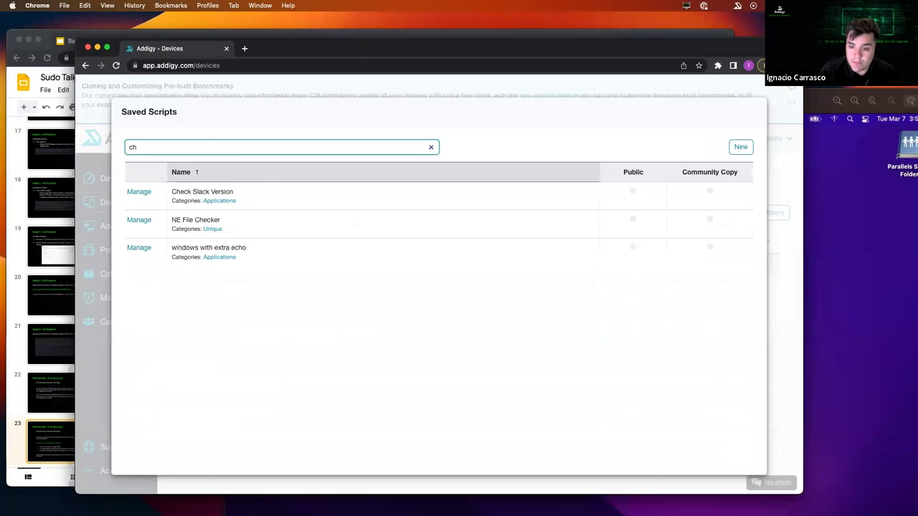
pyautogui.press('BackSpace')
pyautogui.press('BackSpace')
pyautogui.write('show')
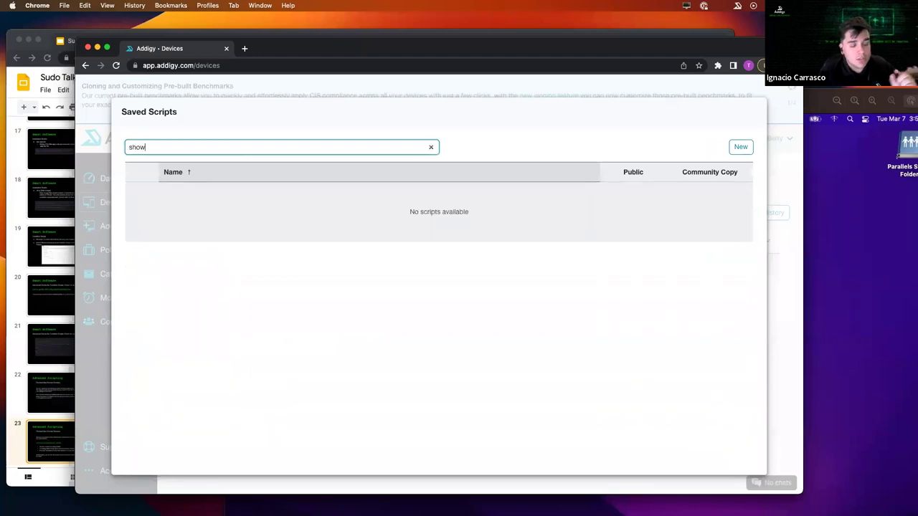
# - Filter the saved scripts by "ansi" and choose "List Ansible Packages contents" as the command to send
pyautogui.press('BackSpace')
pyautogui.press('BackSpace')
pyautogui.press('BackSpace')
pyautogui.write('ansi')
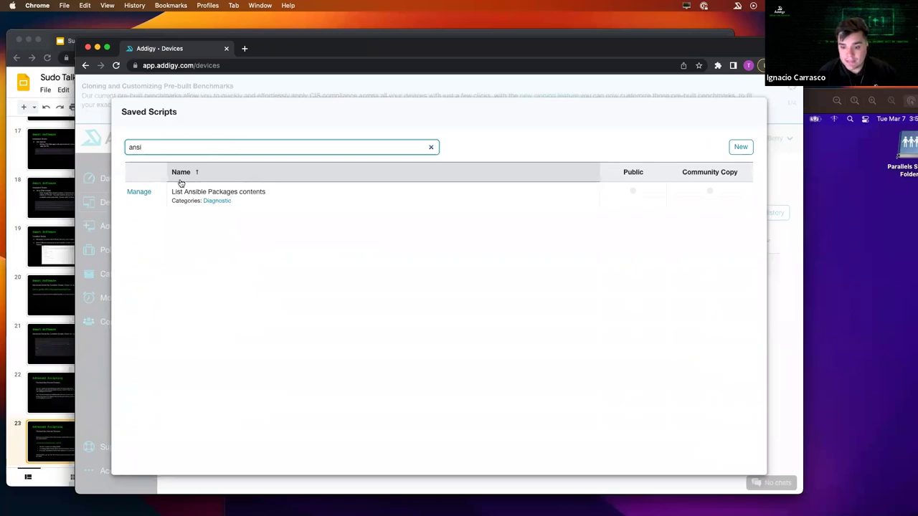
pyautogui.click(151, 193)
pyautogui.click(153, 207)
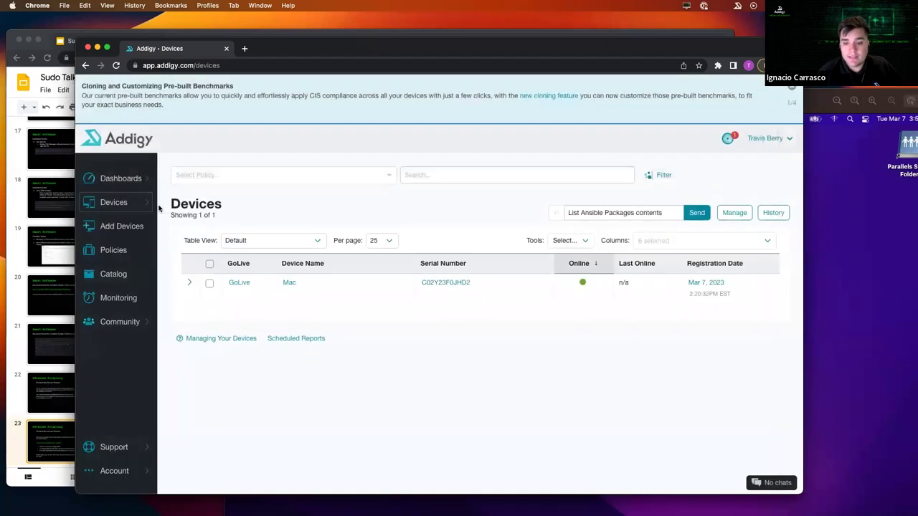
# - Select the device Mac and run the chosen script on it immediately
pyautogui.click(189, 284)
pyautogui.click(209, 284)
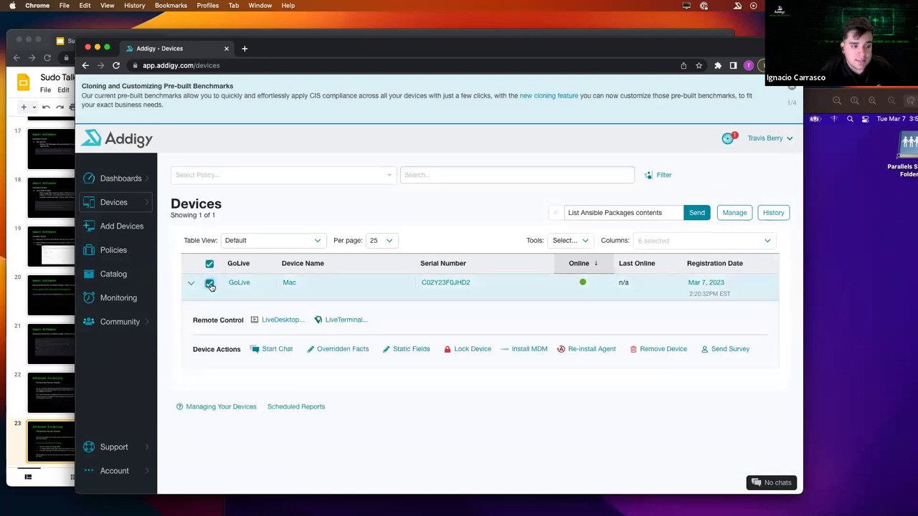
pyautogui.click(693, 214)
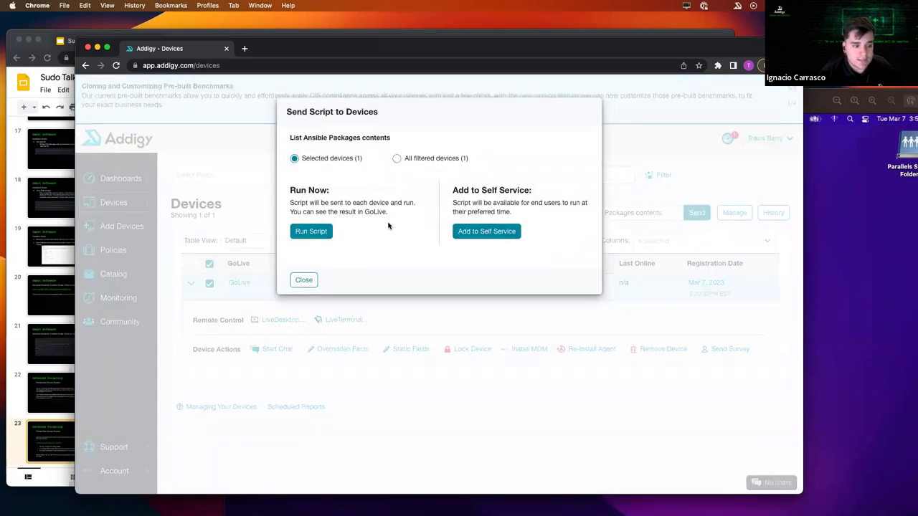
pyautogui.click(326, 232)
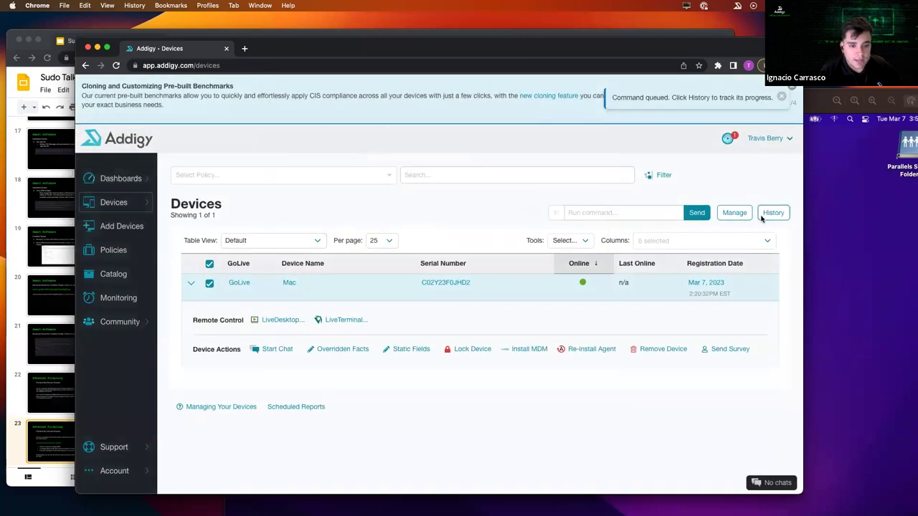
# - Open the command history and examine the Mac's output for the List Ansible Packages contents command, then return to the device list
pyautogui.click(770, 214)
pyautogui.click(469, 199)
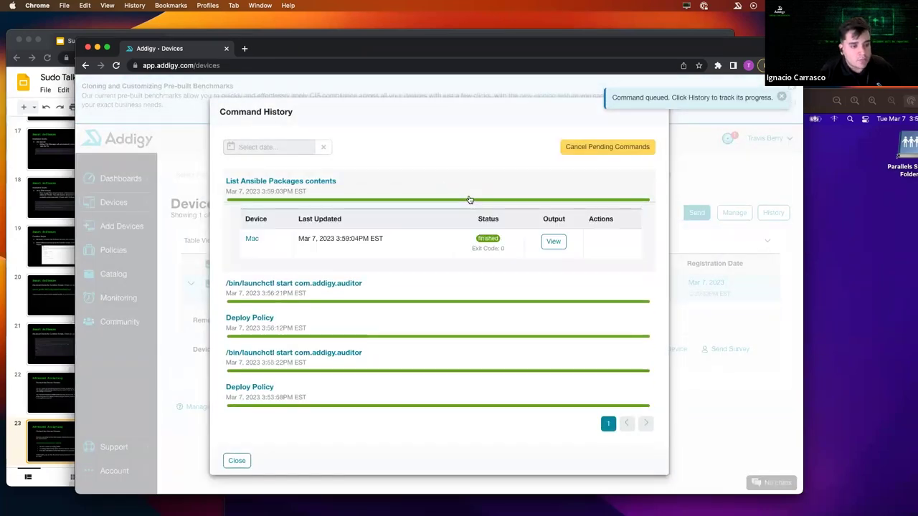
pyautogui.click(552, 241)
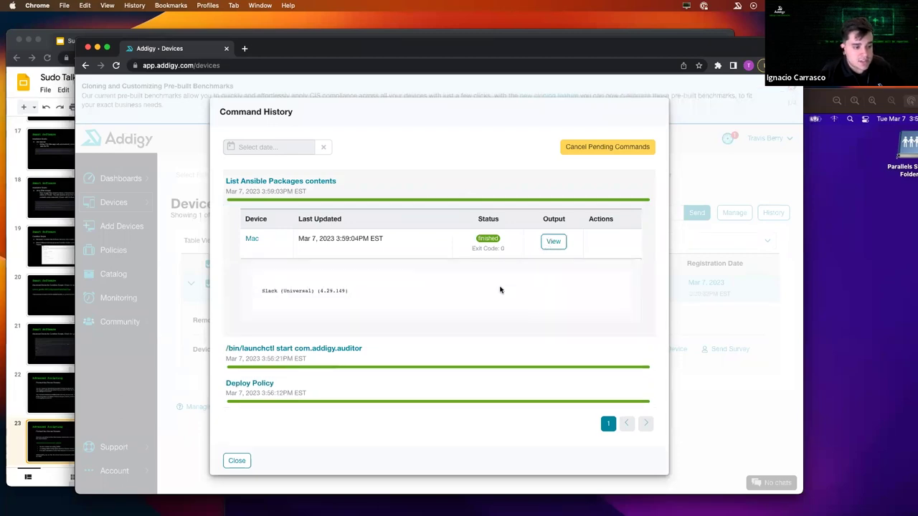
pyautogui.scroll(-3, 399, 292)
pyautogui.scroll(3, 400, 290)
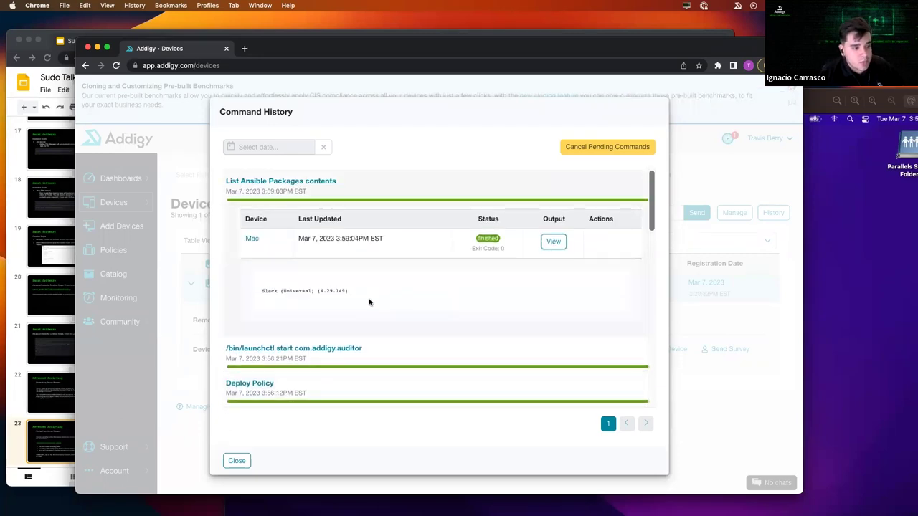
pyautogui.moveTo(355, 291); pyautogui.dragTo(275, 285)
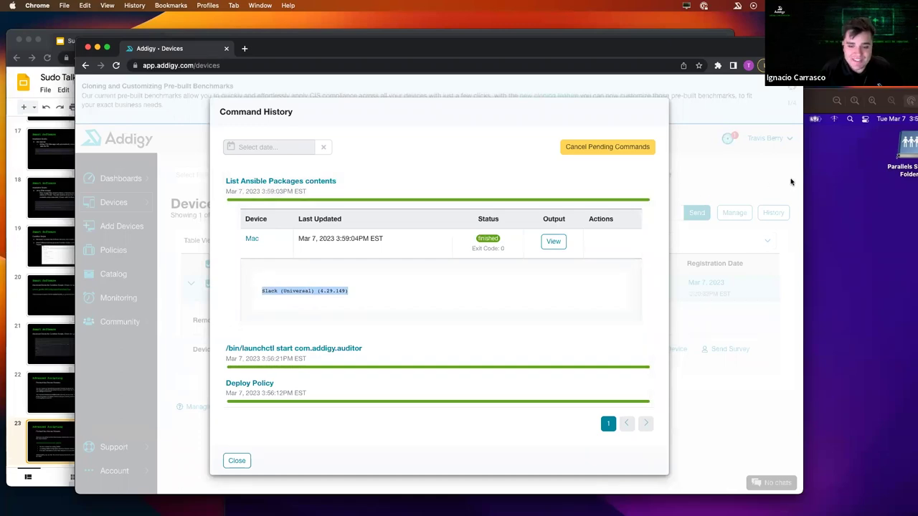
pyautogui.press('super+Tab')
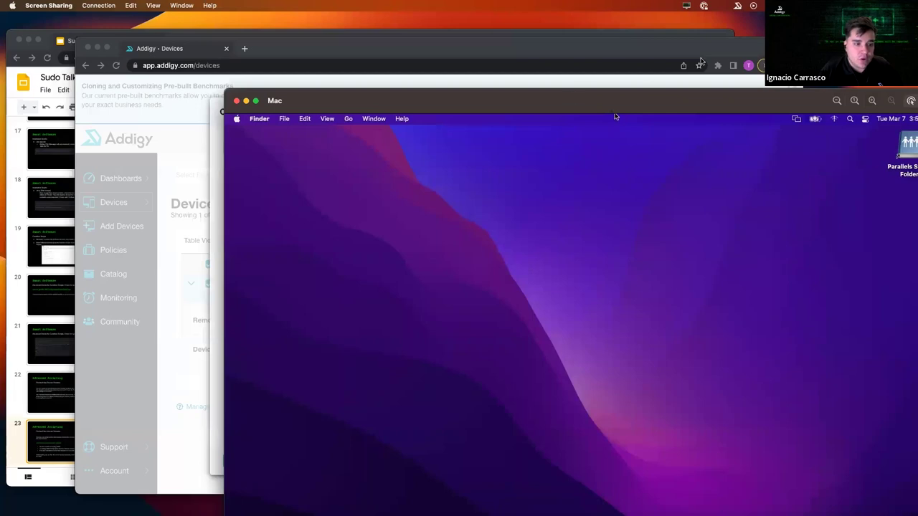
pyautogui.click(638, 84)
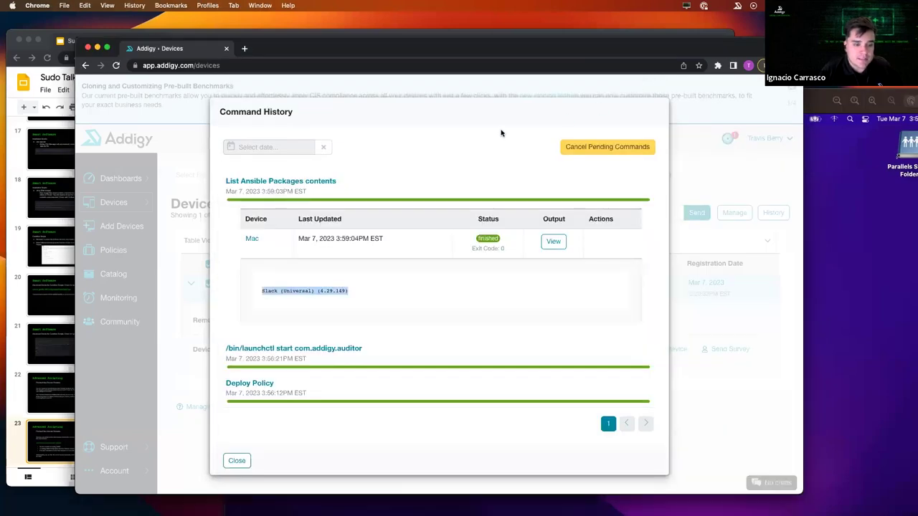
pyautogui.click(169, 185)
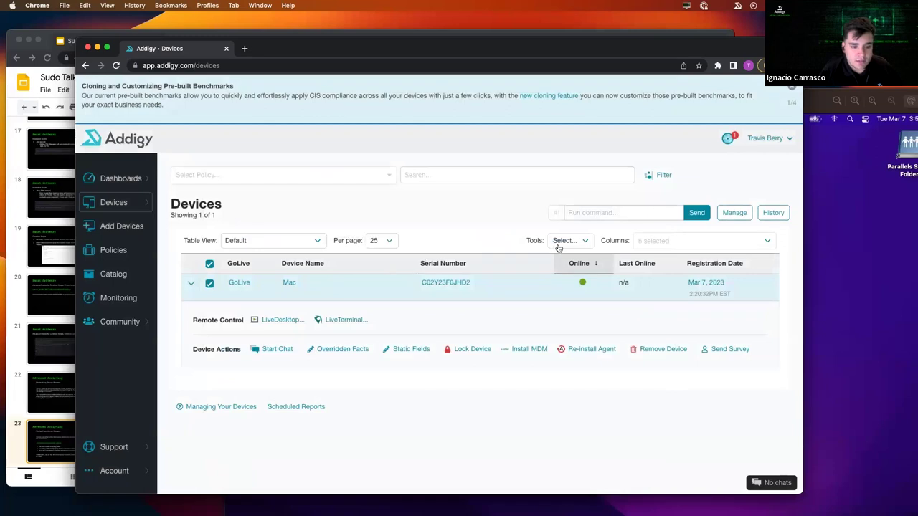
# - Search the available device-table columns for "profiles" and show the Installed Profiles column
pyautogui.click(640, 241)
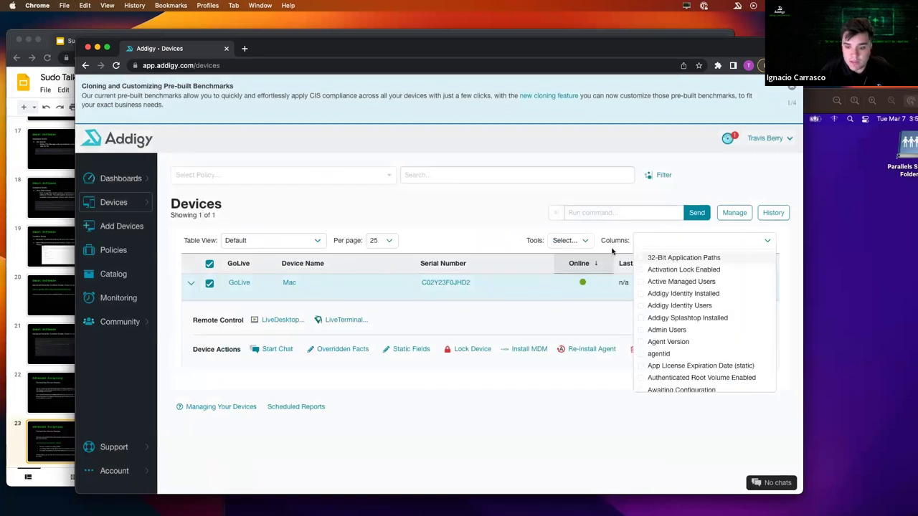
pyautogui.write('profiles')
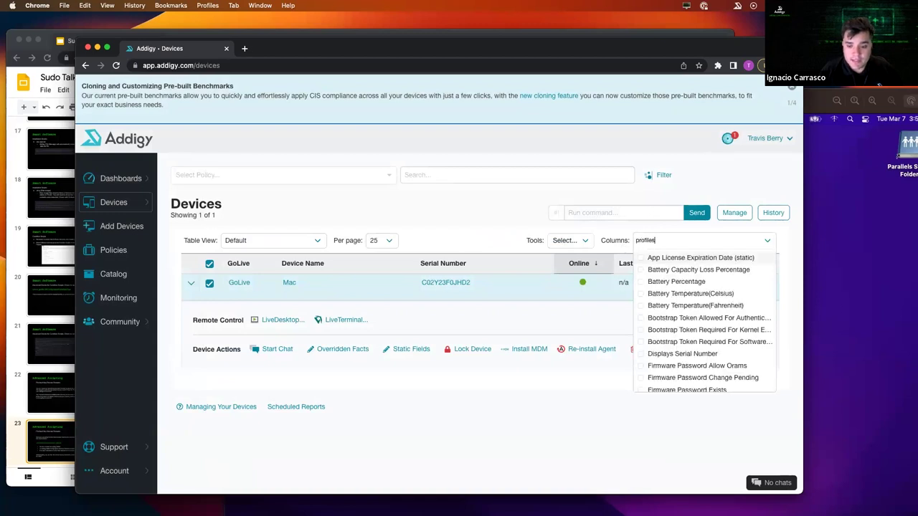
pyautogui.click(644, 260)
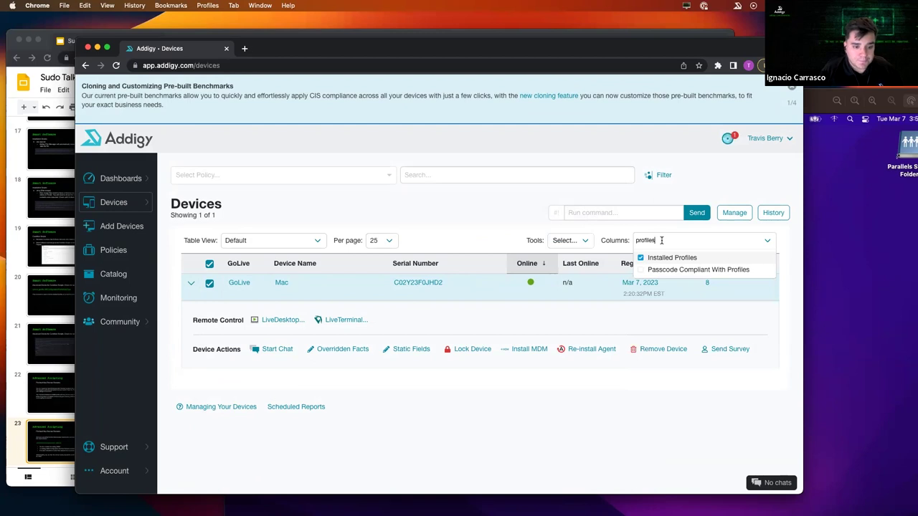
# - Search the columns for "ansible", and for "list" instead, and show the List Addigy Packages Directory Contents column
pyautogui.press('BackSpace')
pyautogui.press('BackSpace')
pyautogui.press('BackSpace')
pyautogui.press('BackSpace')
pyautogui.press('BackSpace')
pyautogui.press('BackSpace')
pyautogui.press('BackSpace')
pyautogui.press('BackSpace')
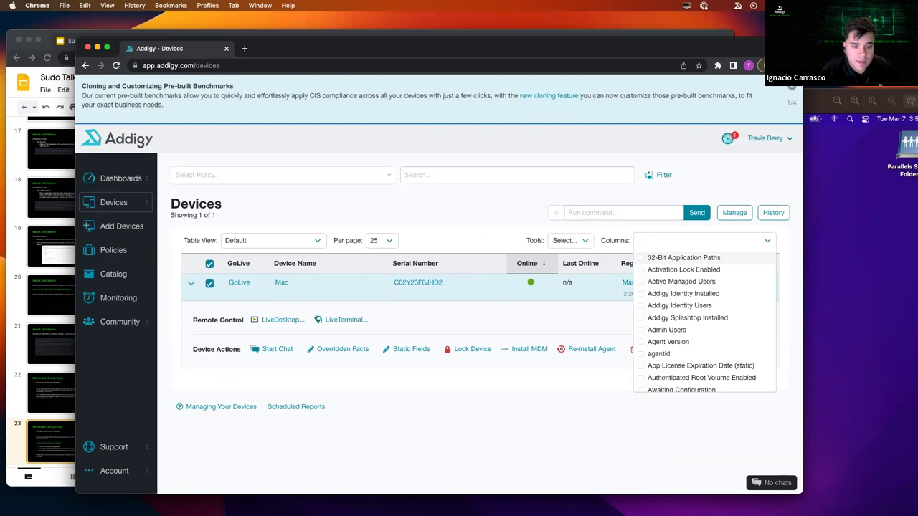
pyautogui.write('ansible')
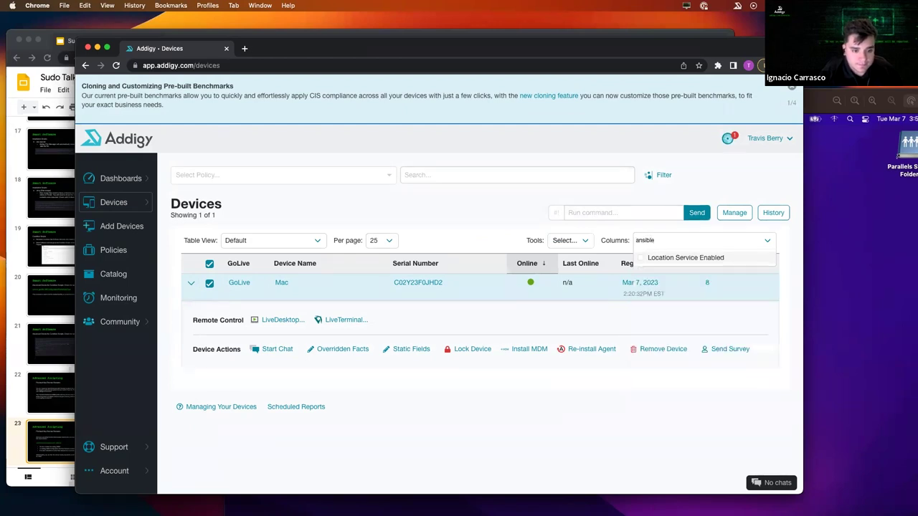
pyautogui.press('BackSpace')
pyautogui.press('BackSpace')
pyautogui.press('BackSpace')
pyautogui.press('BackSpace')
pyautogui.press('BackSpace')
pyautogui.press('BackSpace')
pyautogui.press('BackSpace')
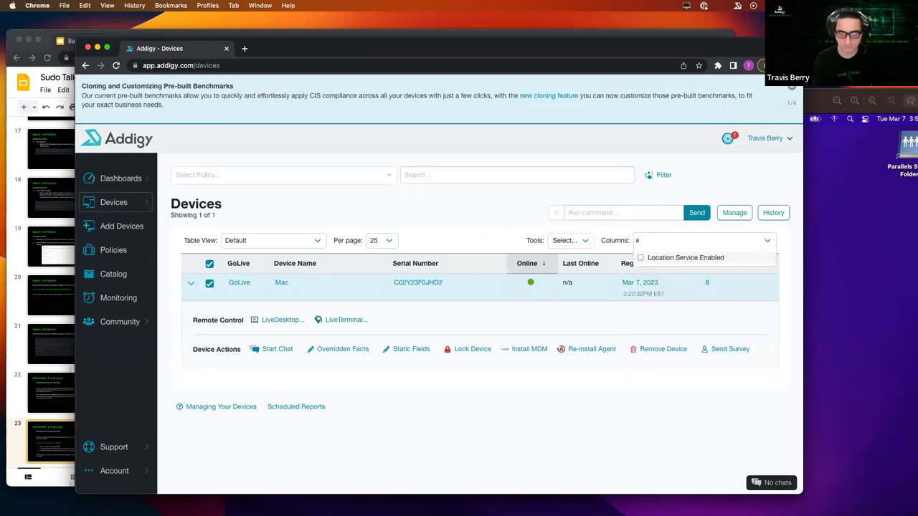
pyautogui.write('list')
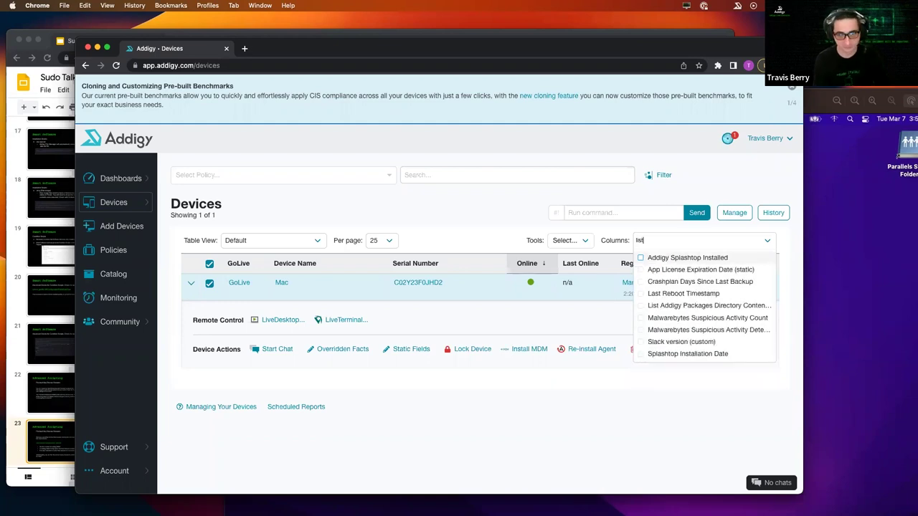
pyautogui.click(661, 305)
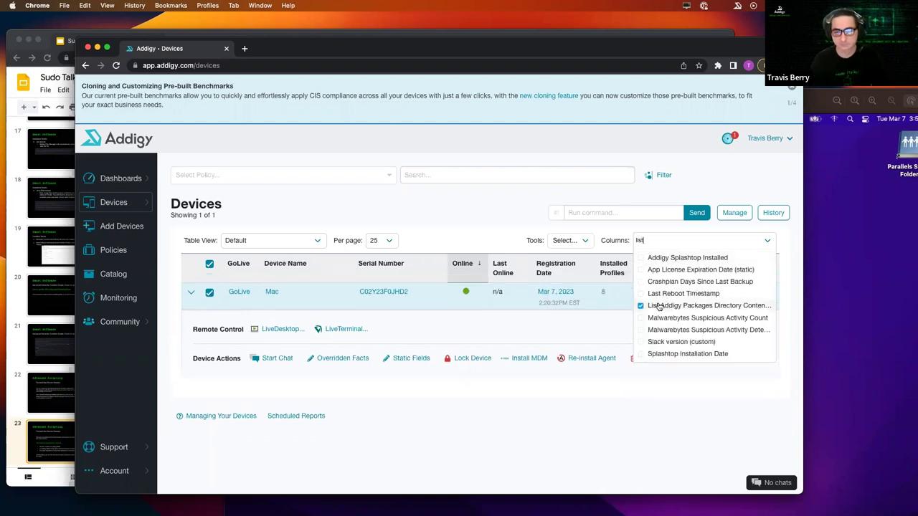
pyautogui.click(577, 315)
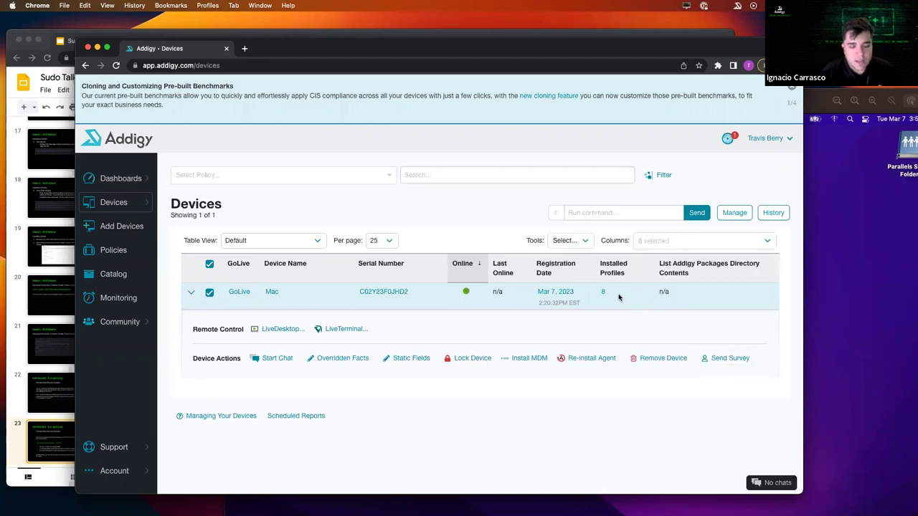
# - View the fact details listing the Mac's installed profiles and close them
pyautogui.click(604, 293)
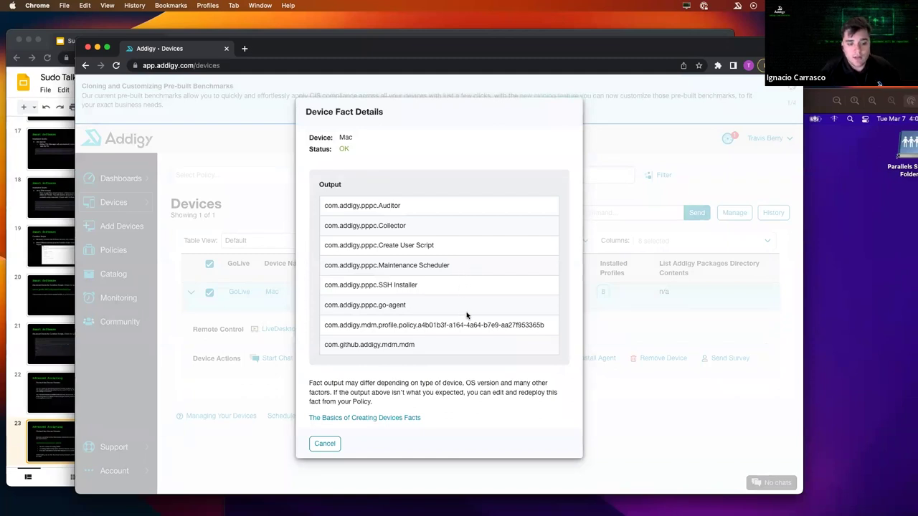
pyautogui.click(645, 326)
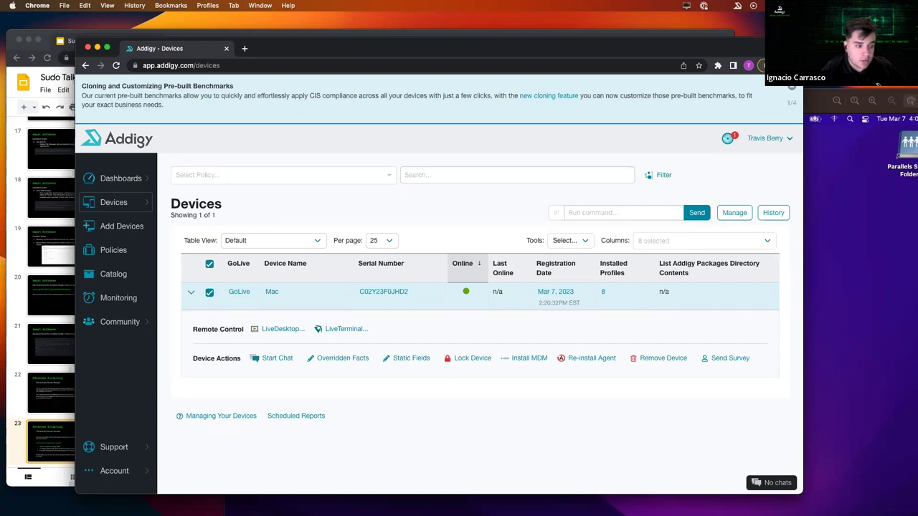
pyautogui.click(878, 84)
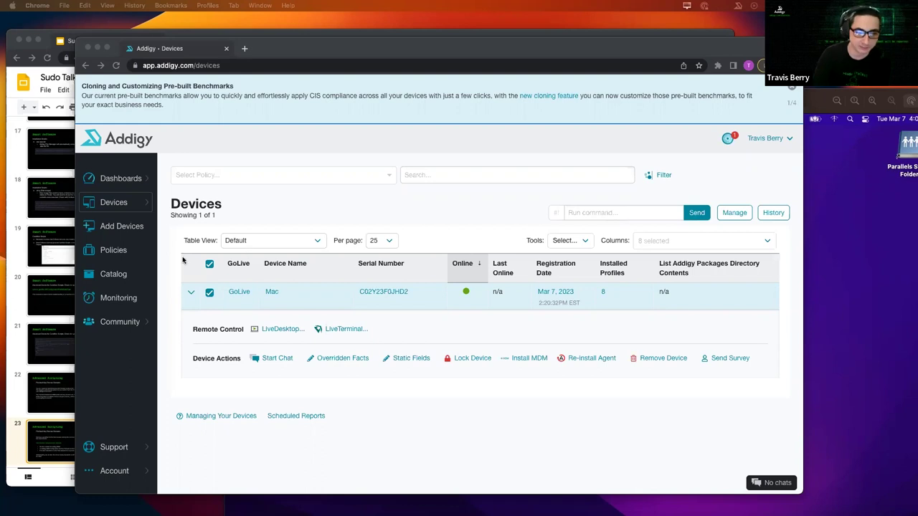
# - Look at the catalog and its Smart Software list, and return to the list of all devices
pyautogui.click(127, 274)
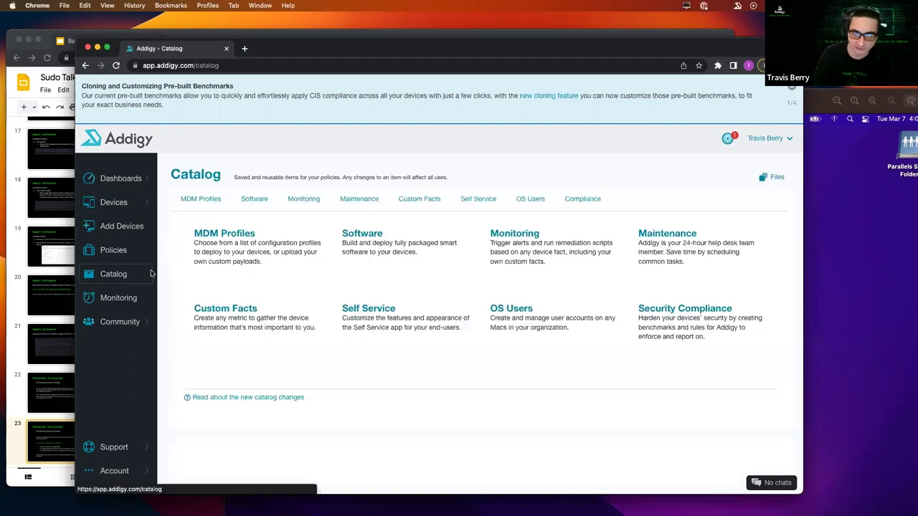
pyautogui.click(359, 236)
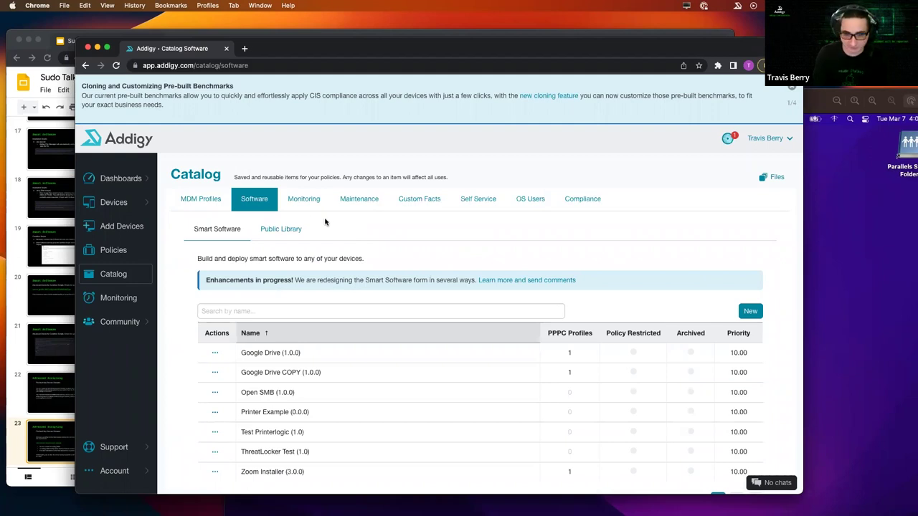
pyautogui.moveTo(109, 209)
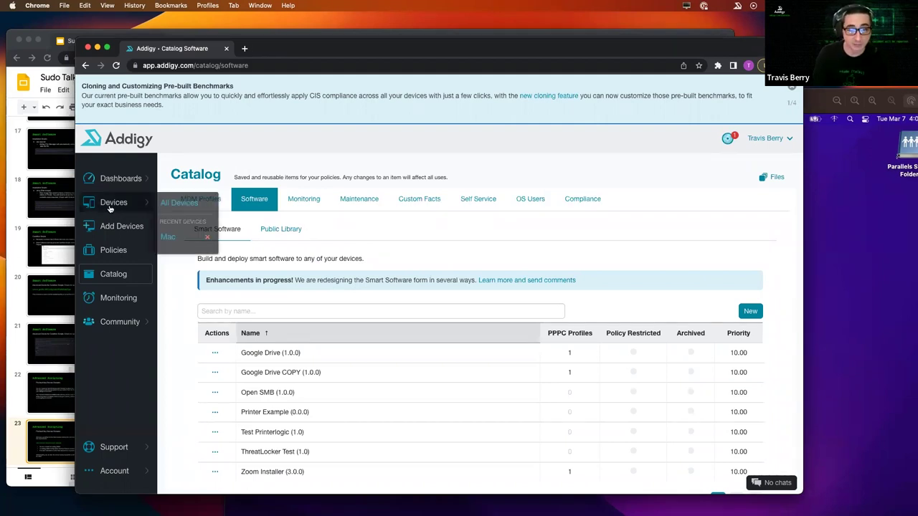
pyautogui.click(170, 203)
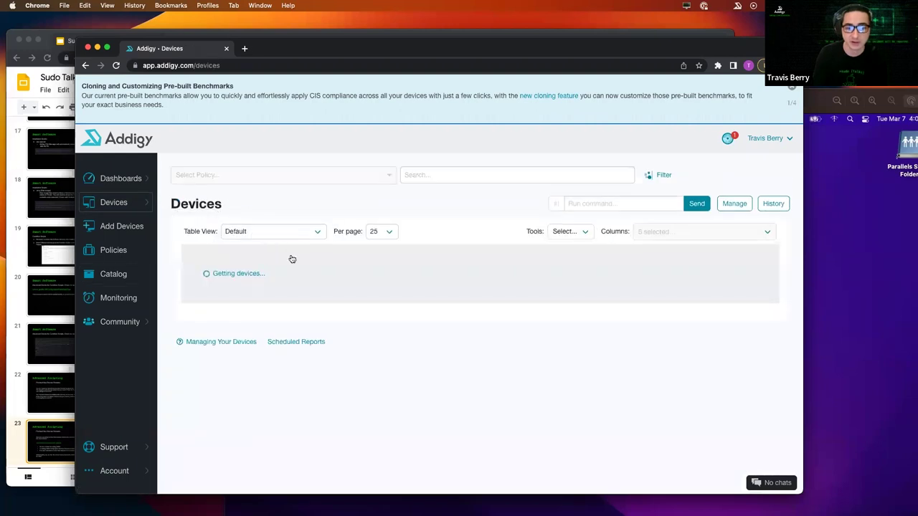
pyautogui.click(113, 274)
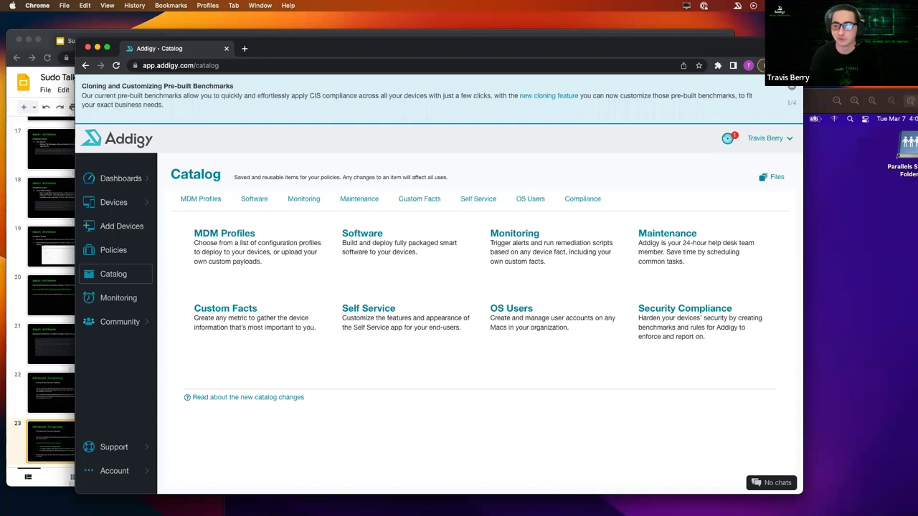
pyautogui.moveTo(125, 201)
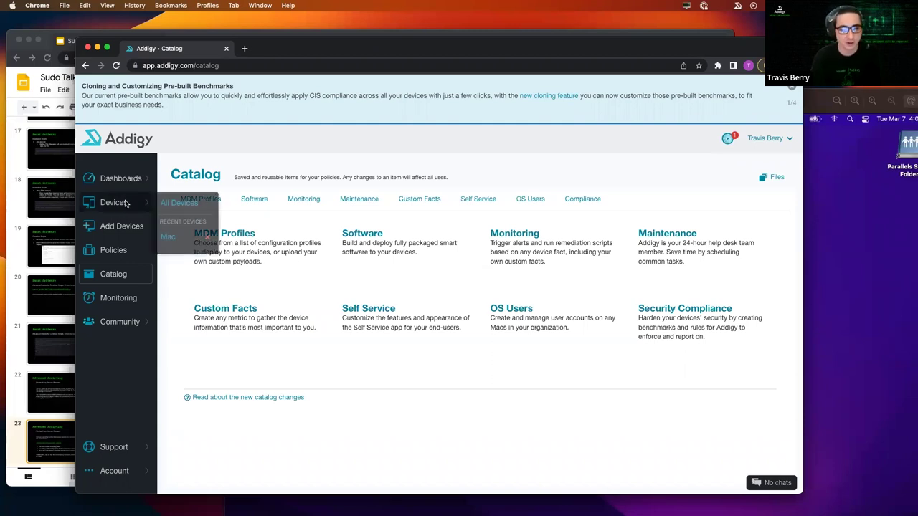
pyautogui.click(170, 204)
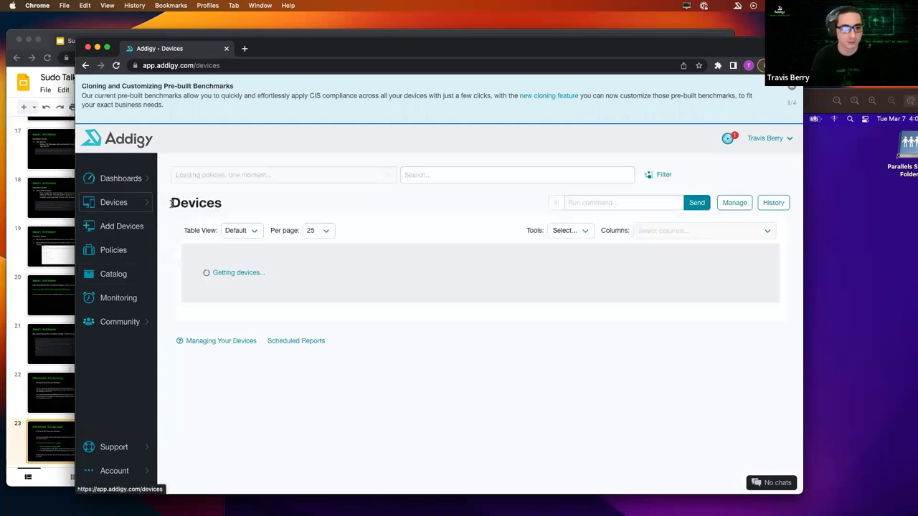
# - Open the saved script "Check Slack Version" for editing, examine its code and close the saved scripts
pyautogui.click(649, 213)
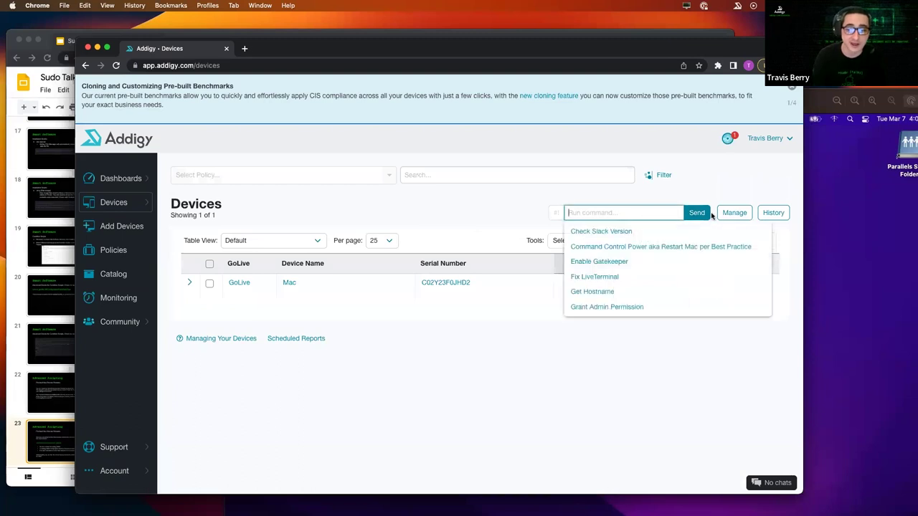
pyautogui.click(733, 212)
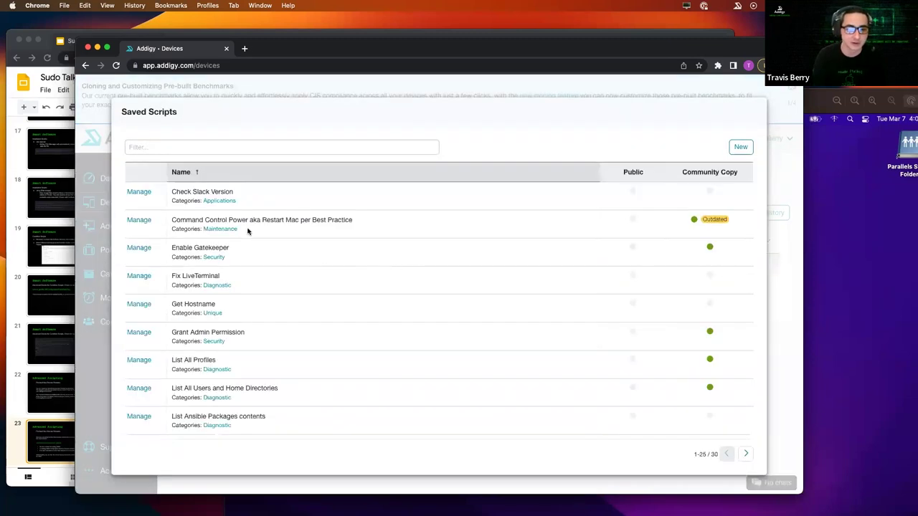
pyautogui.click(133, 193)
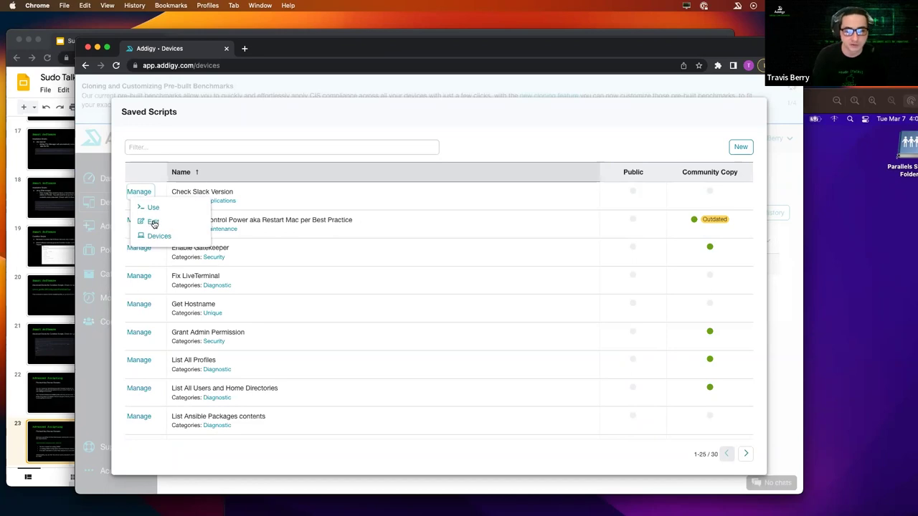
pyautogui.click(153, 223)
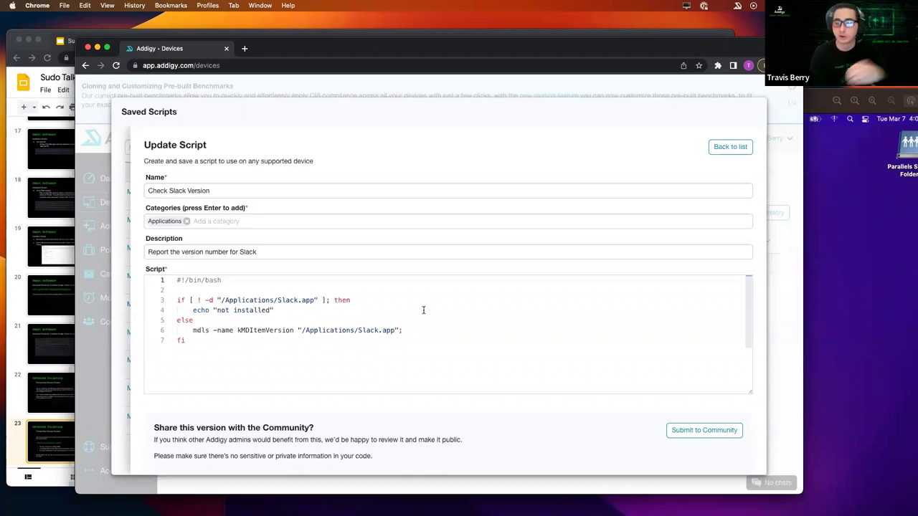
pyautogui.click(781, 119)
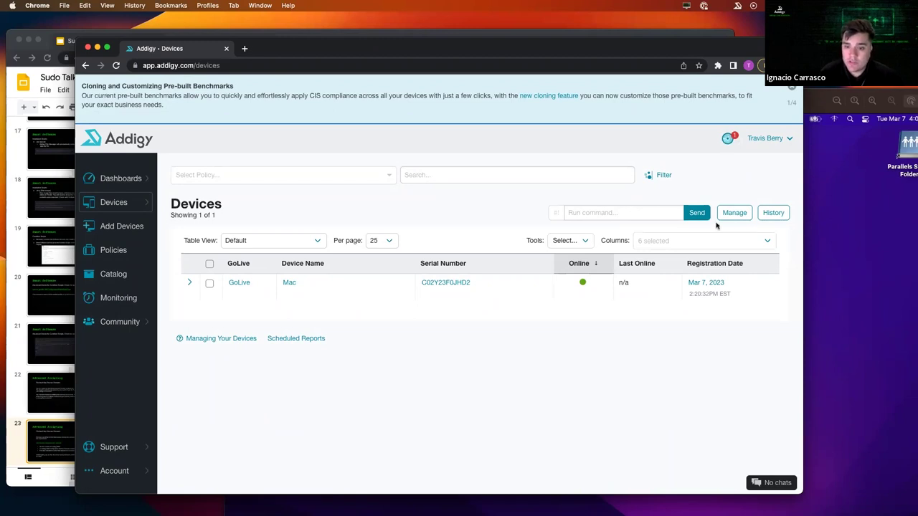
# - Look over the catalog's Smart Software list and open the list of policies
pyautogui.click(113, 276)
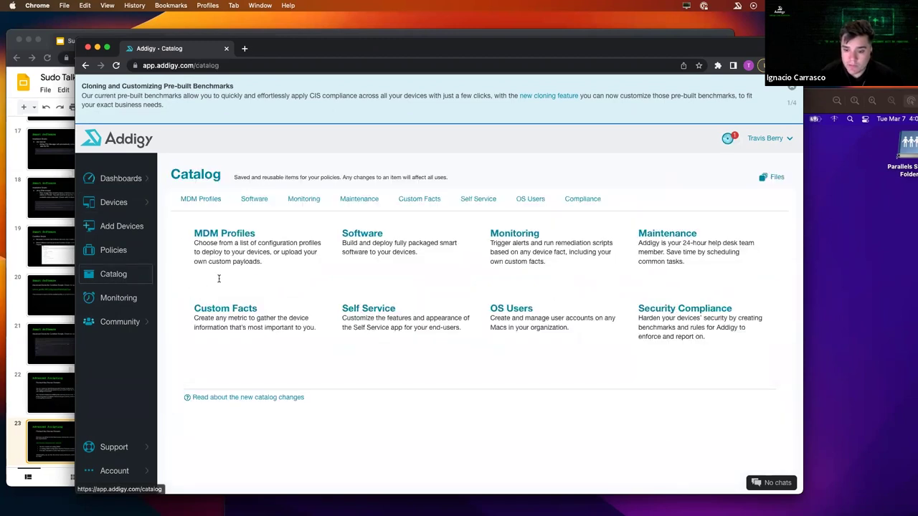
pyautogui.click(346, 236)
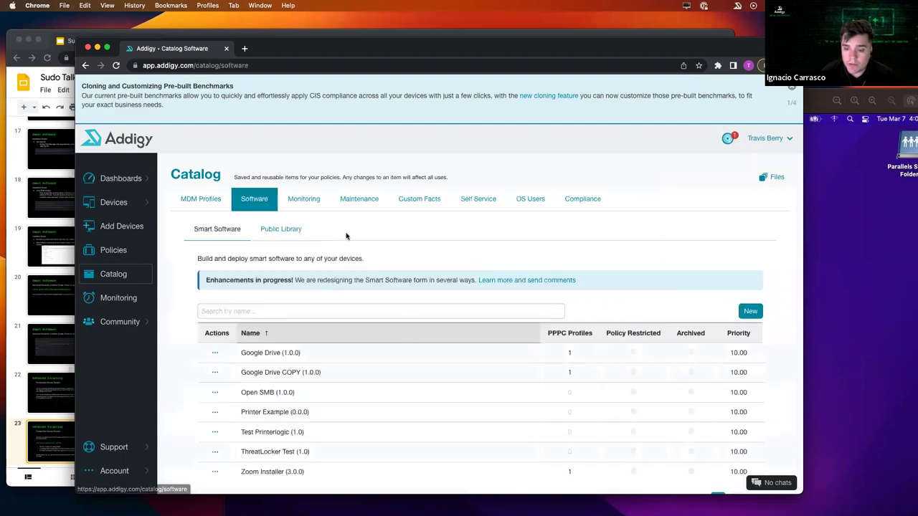
pyautogui.scroll(-1, 466, 234)
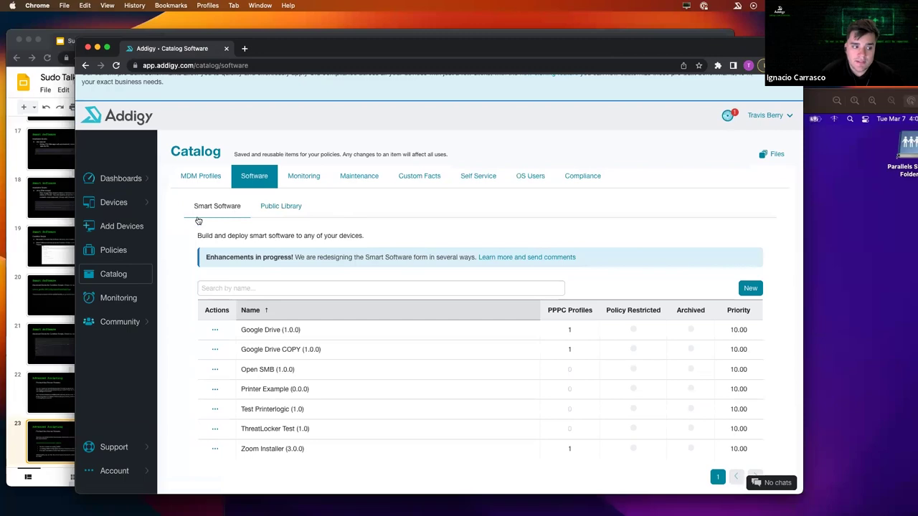
pyautogui.click(123, 250)
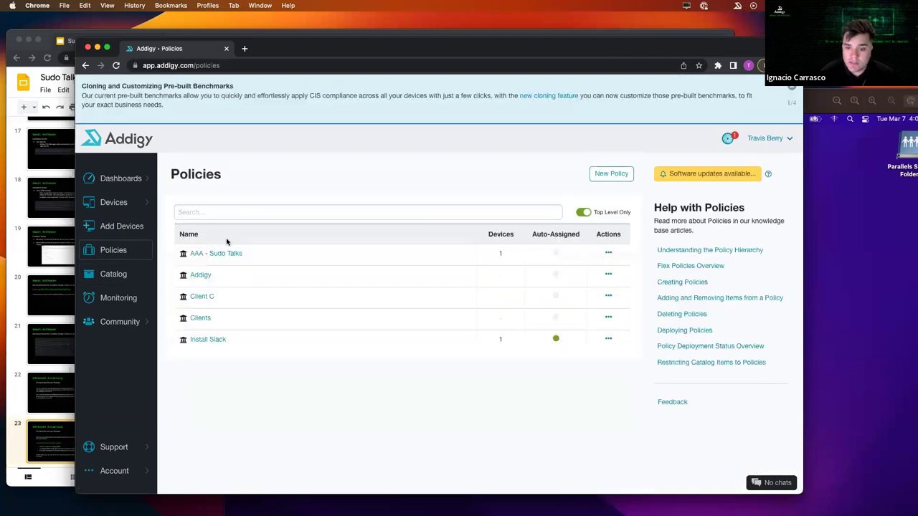
# - Review the available software updates for Smart Software, the Public Software Library and Self Service, comparing Slack's version in use with the latest one
pyautogui.click(690, 173)
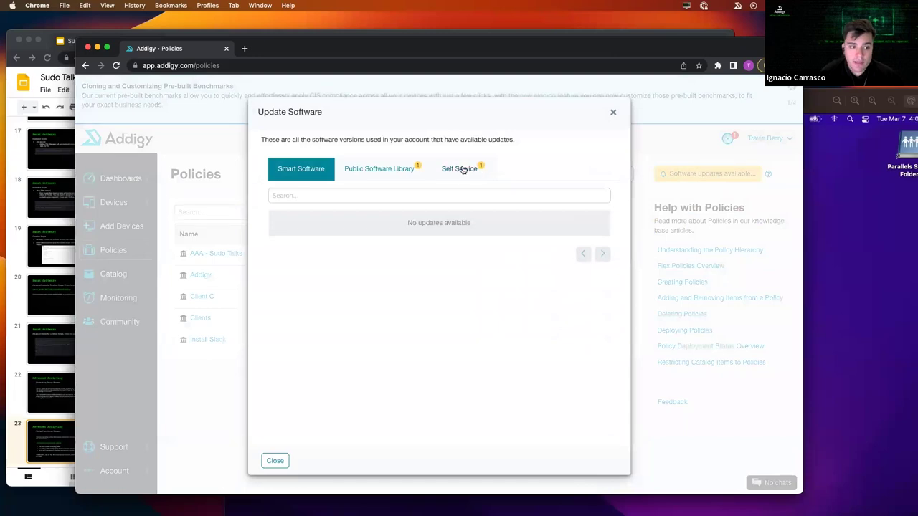
pyautogui.click(405, 175)
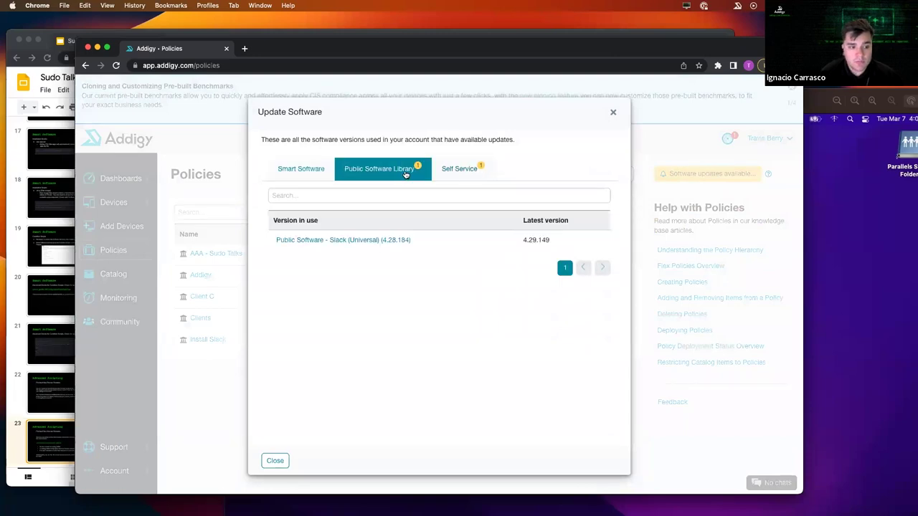
pyautogui.click(463, 171)
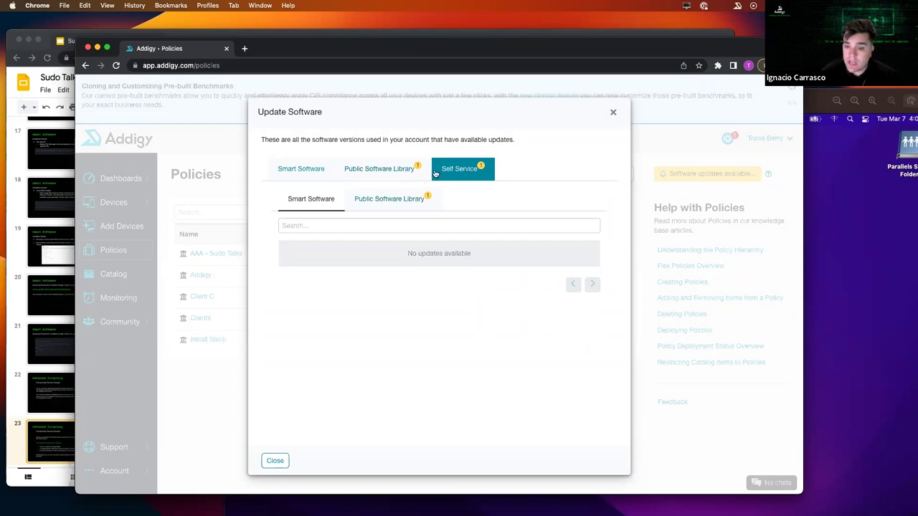
pyautogui.click(307, 173)
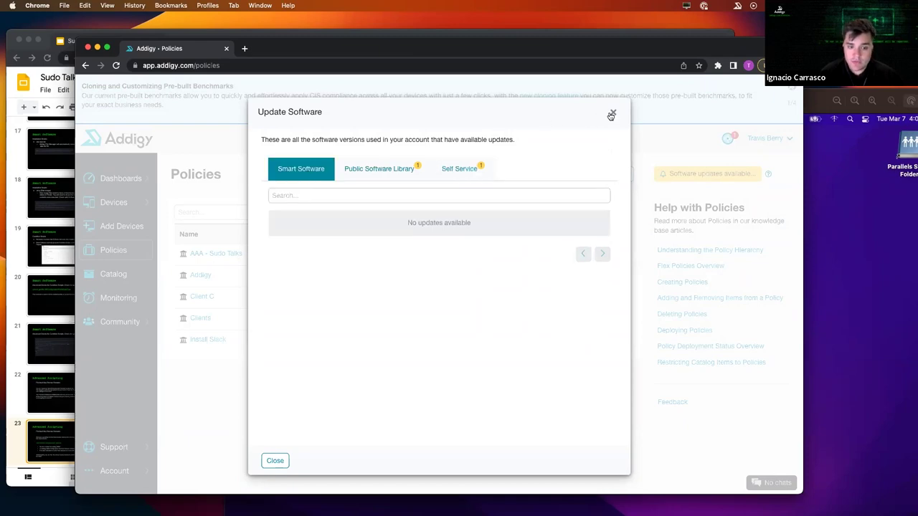
pyautogui.click(402, 170)
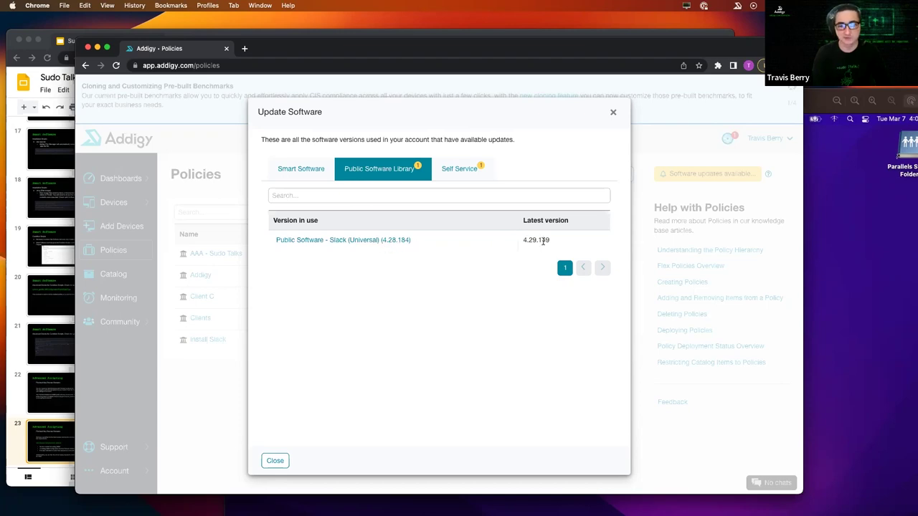
pyautogui.moveTo(572, 244); pyautogui.dragTo(370, 244)
pyautogui.click(389, 254)
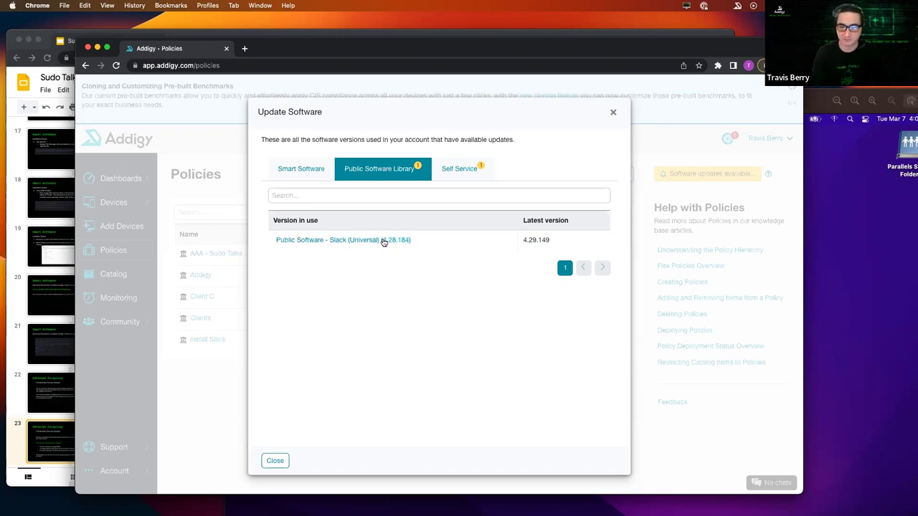
pyautogui.moveTo(566, 241); pyautogui.dragTo(520, 243)
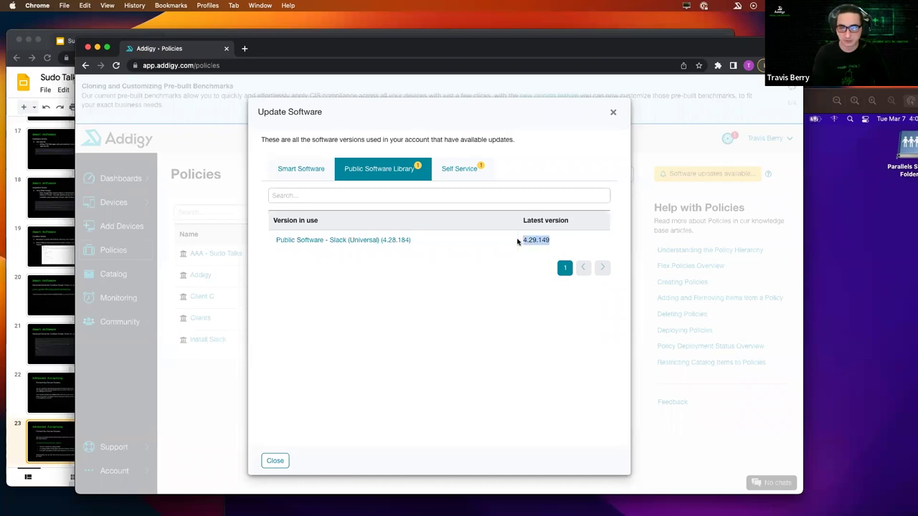
# - Update Slack (Universal) to version 4.29.149 Latest in all policies that have it assigned
pyautogui.click(357, 245)
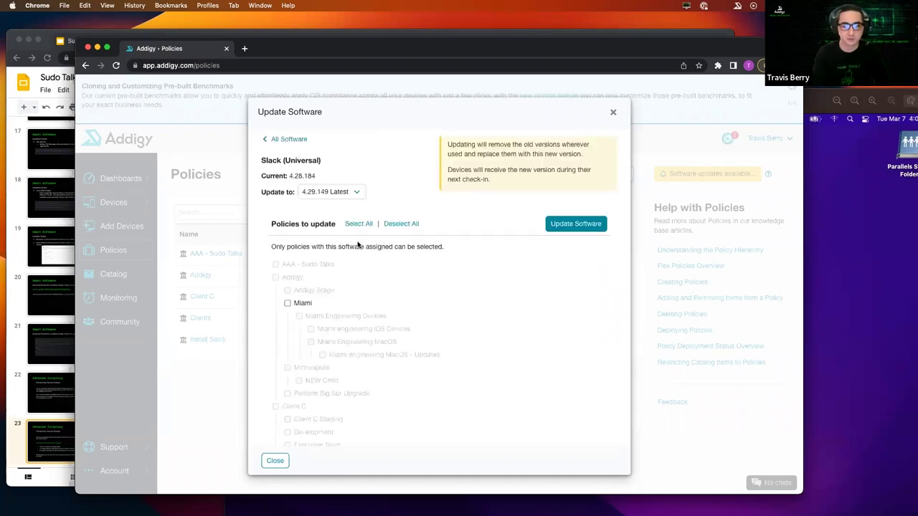
pyautogui.scroll(-5, 345, 268)
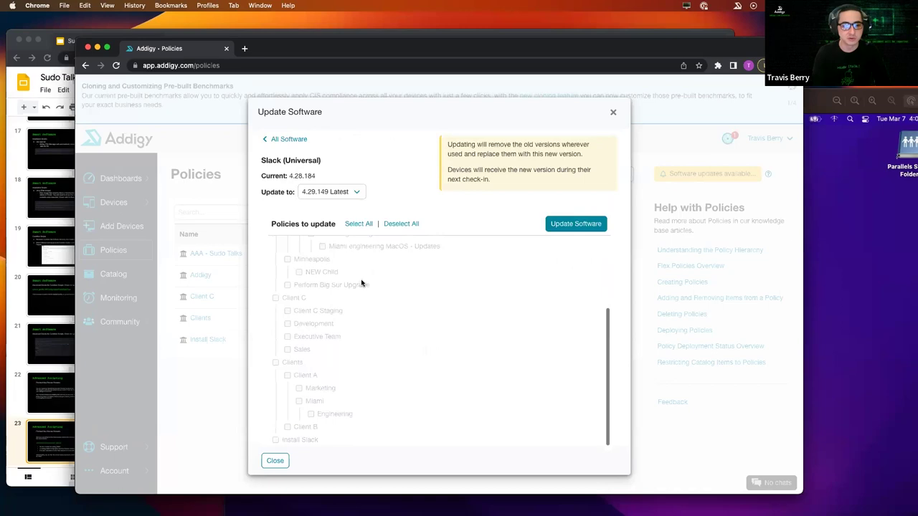
pyautogui.scroll(5, 360, 283)
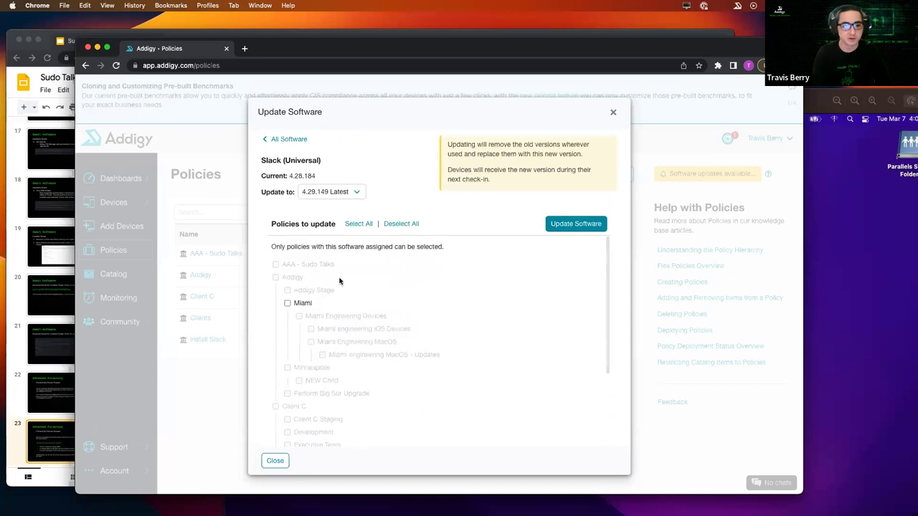
pyautogui.click(333, 190)
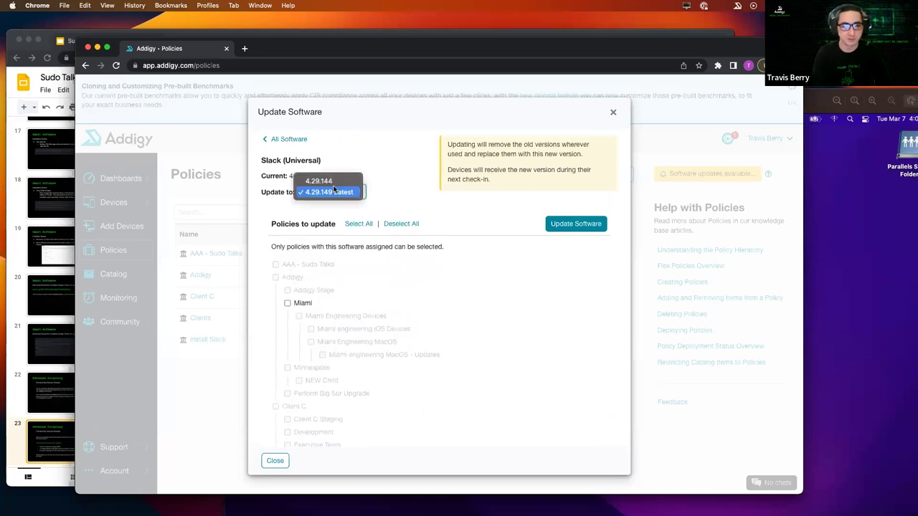
pyautogui.click(333, 192)
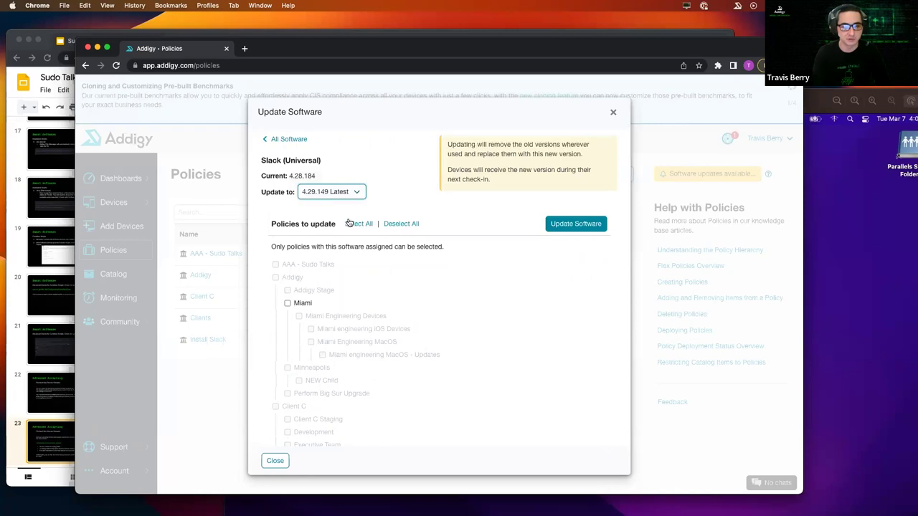
pyautogui.click(356, 225)
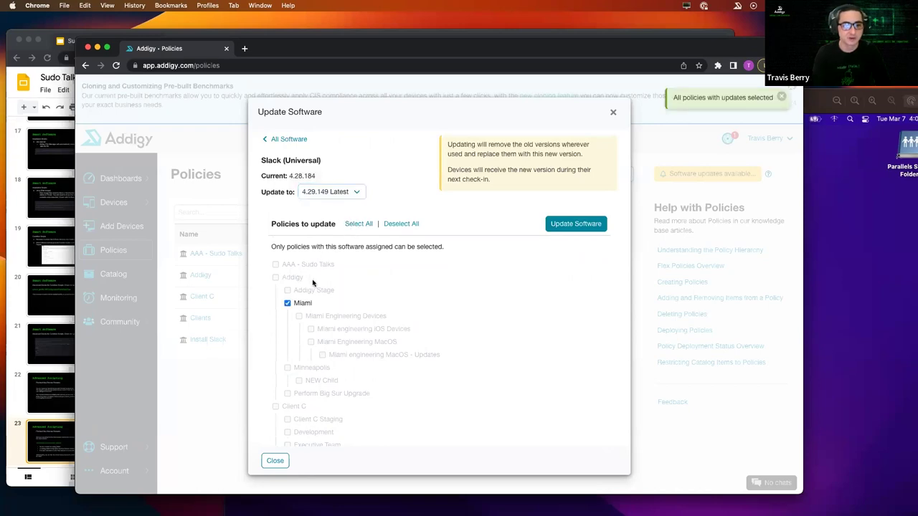
pyautogui.scroll(-5, 343, 298)
pyautogui.scroll(4, 319, 295)
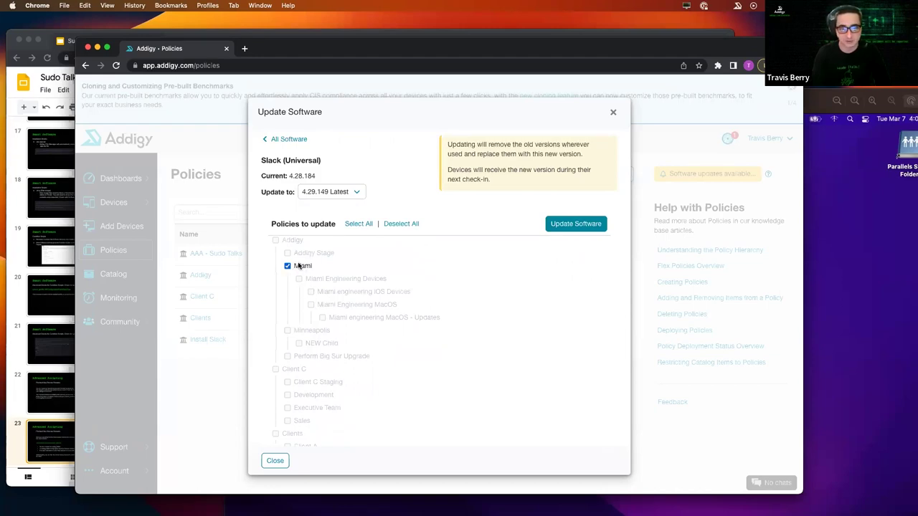
pyautogui.scroll(2, 290, 266)
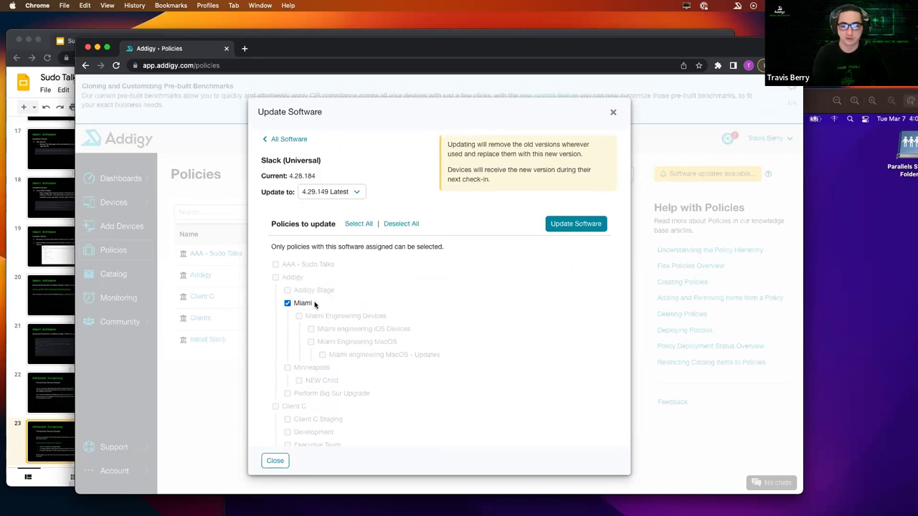
pyautogui.click(559, 225)
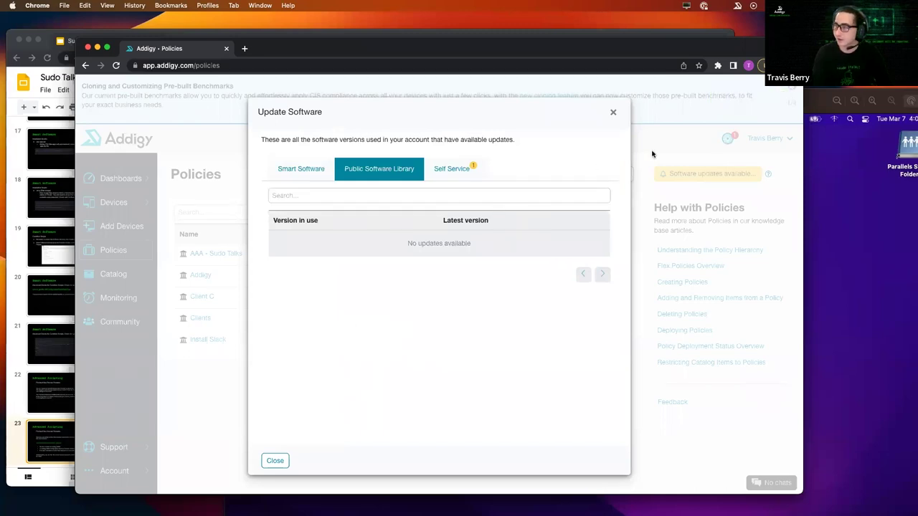
# - Check the Self Service updates, close the software updates, and view the catalog's Smart Software list
pyautogui.click(455, 170)
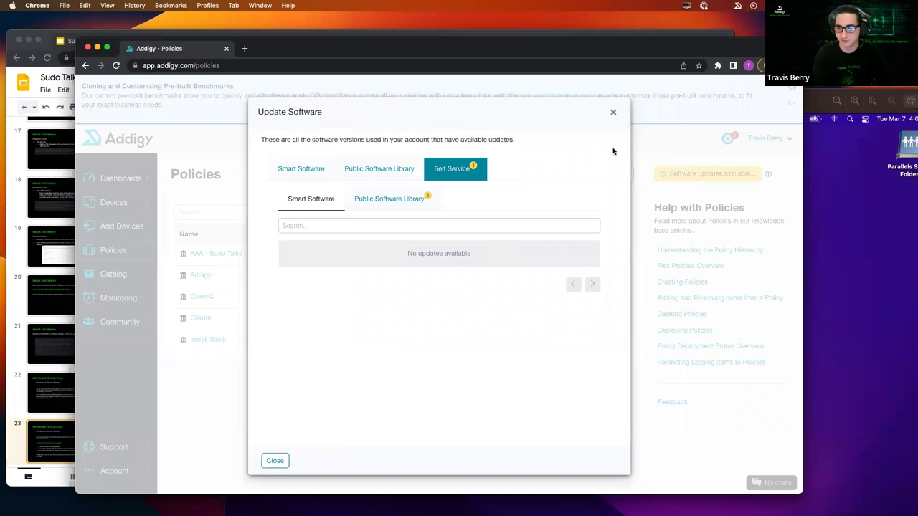
pyautogui.click(647, 149)
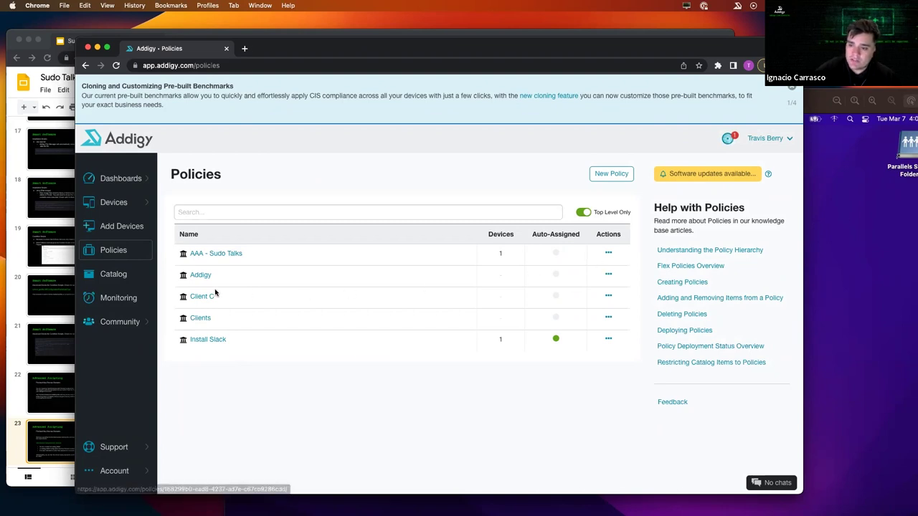
pyautogui.click(128, 276)
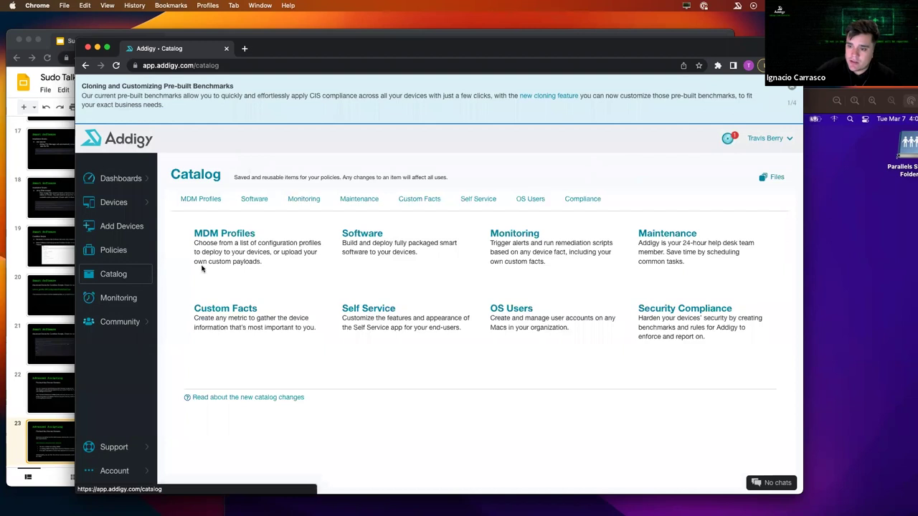
pyautogui.click(350, 235)
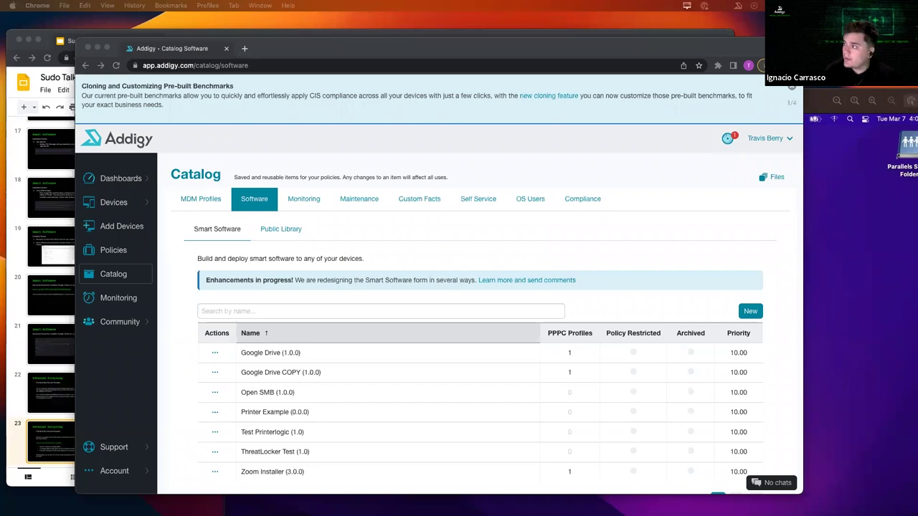
pyautogui.scroll(-1, 717, 208)
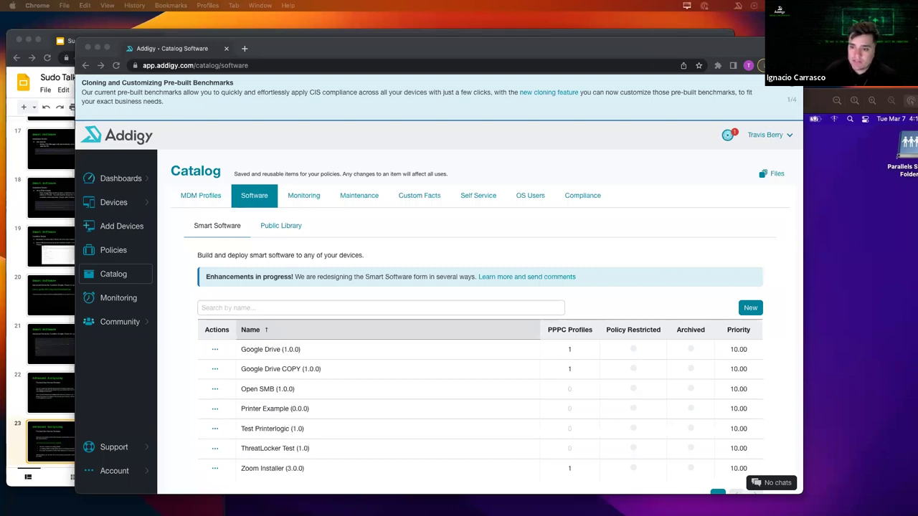
pyautogui.scroll(-1, 729, 237)
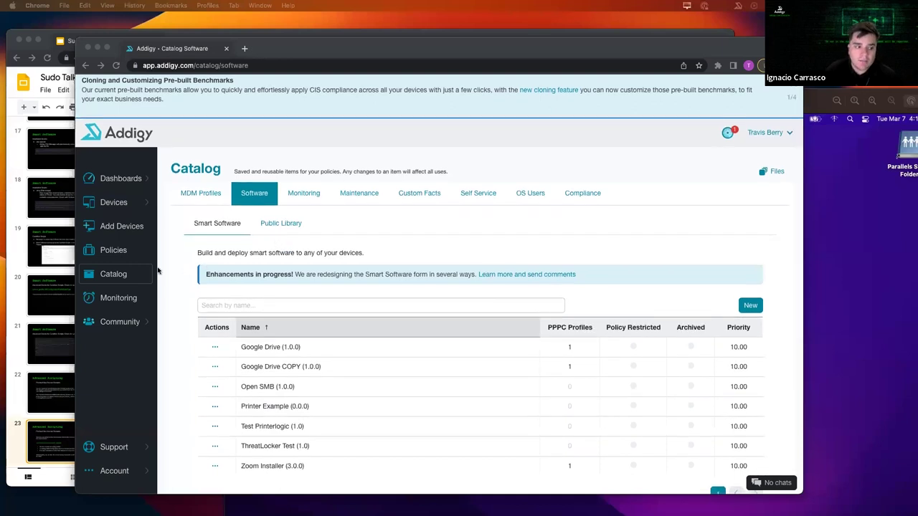
# - Leave the catalog for the community scripts and view the "Patch Zoom vulnerability" script
pyautogui.click(122, 280)
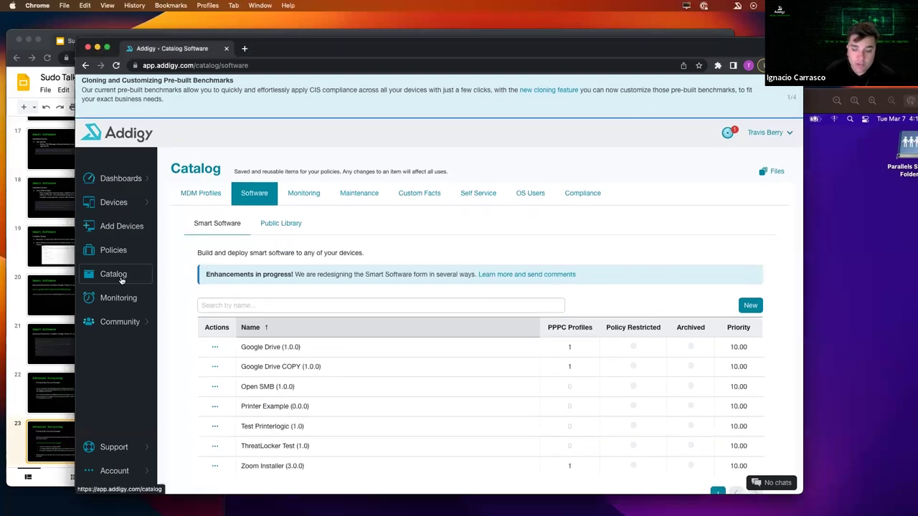
pyautogui.scroll(1, 575, 291)
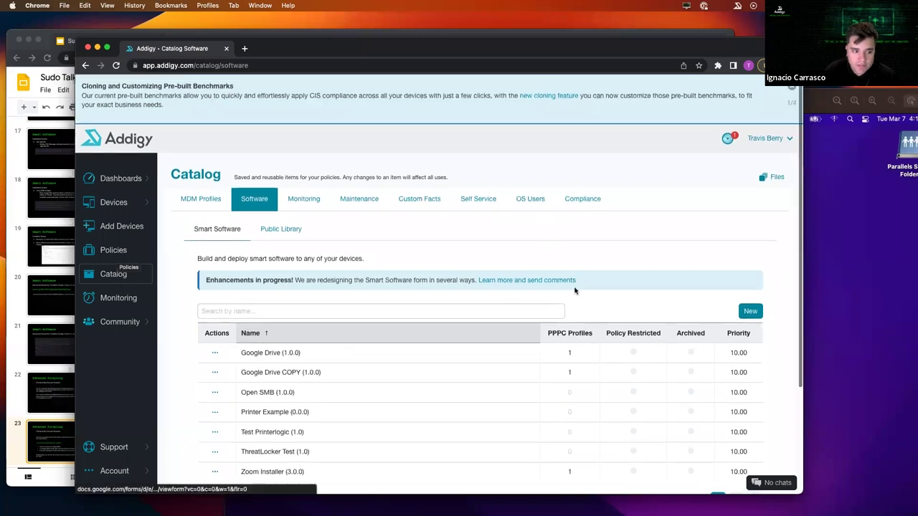
pyautogui.click(117, 271)
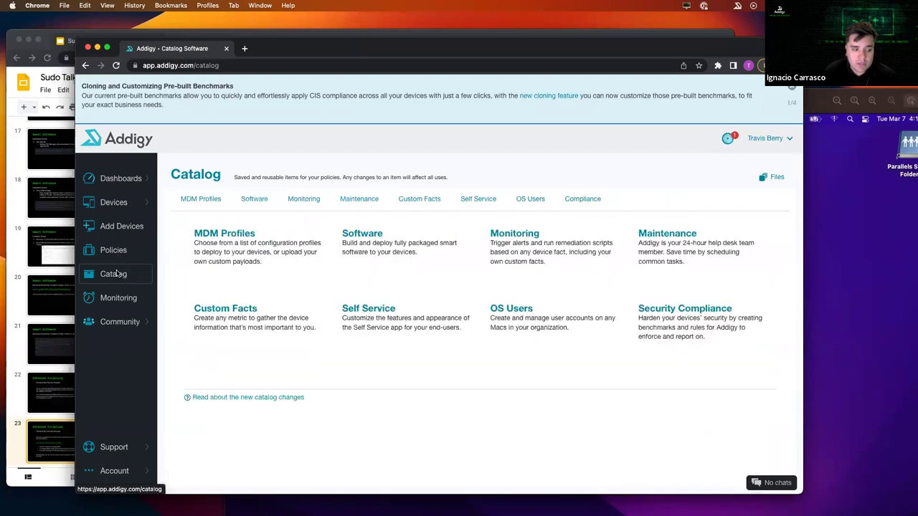
pyautogui.moveTo(134, 322)
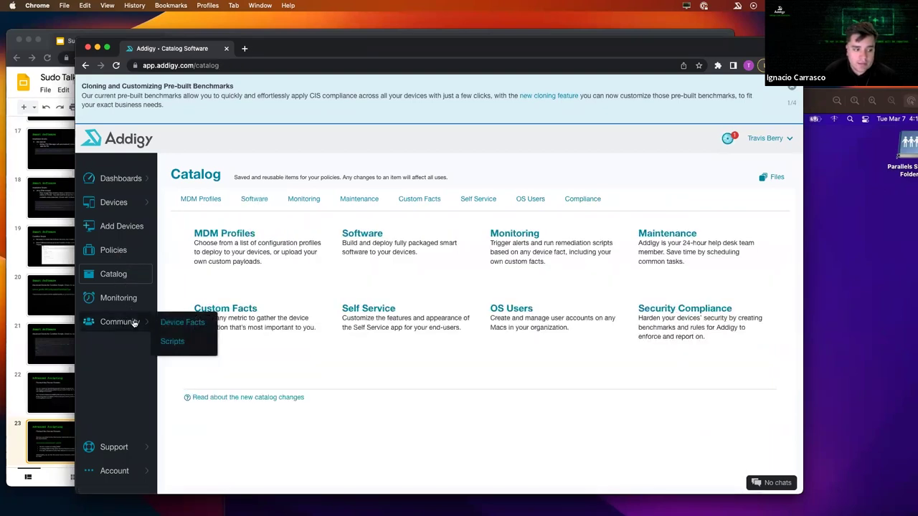
pyautogui.click(172, 341)
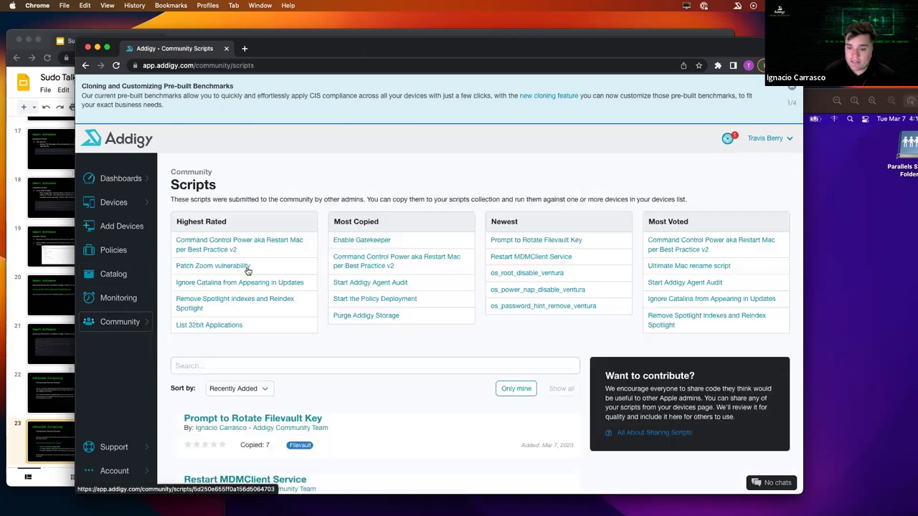
pyautogui.click(245, 267)
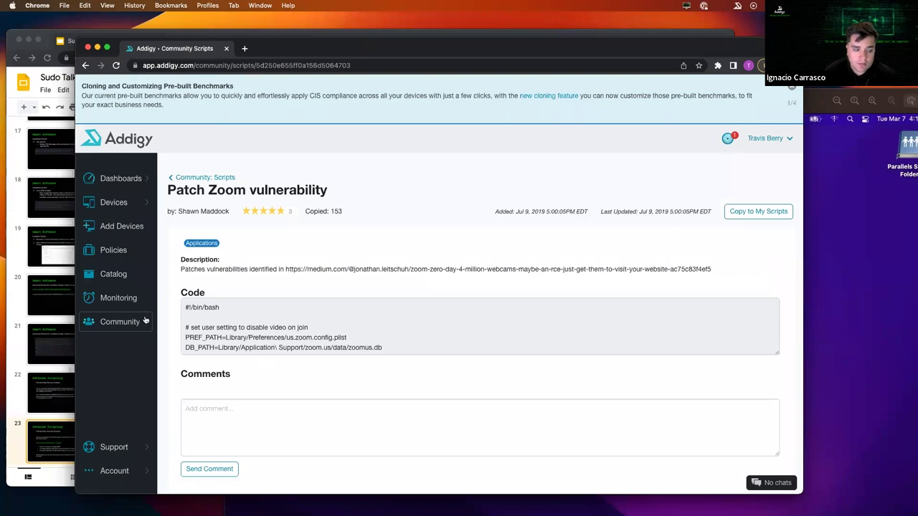
# - Search the community device facts for "MDM" and open the "MDMClient Connectivity Check" fact
pyautogui.click(172, 324)
pyautogui.click(233, 345)
pyautogui.write('MDM')
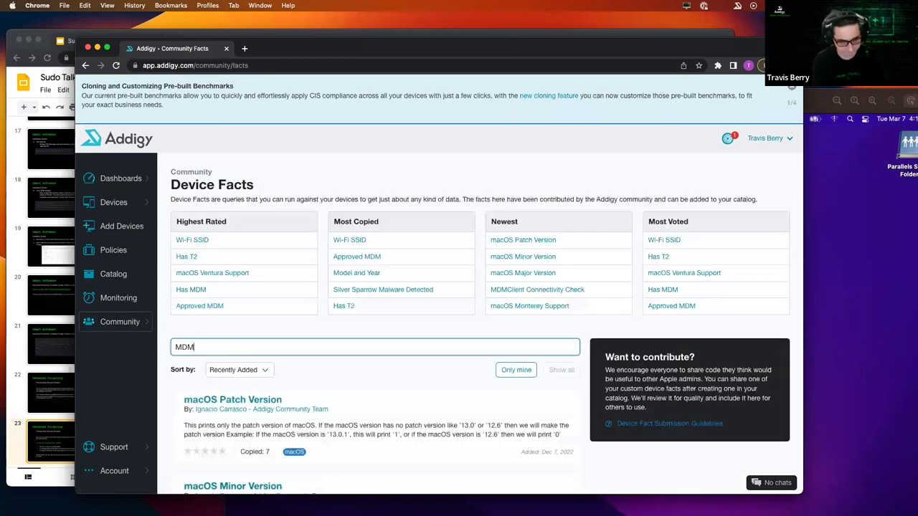
pyautogui.scroll(-2, 254, 386)
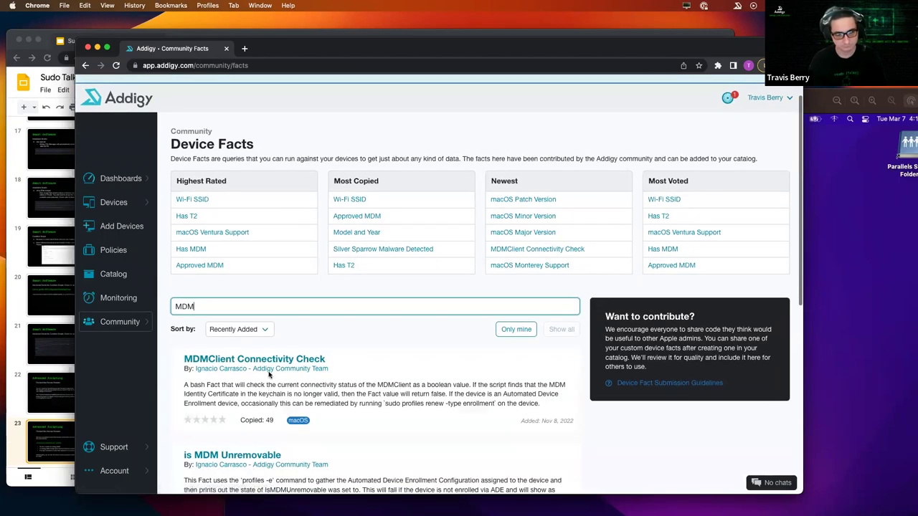
pyautogui.click(263, 359)
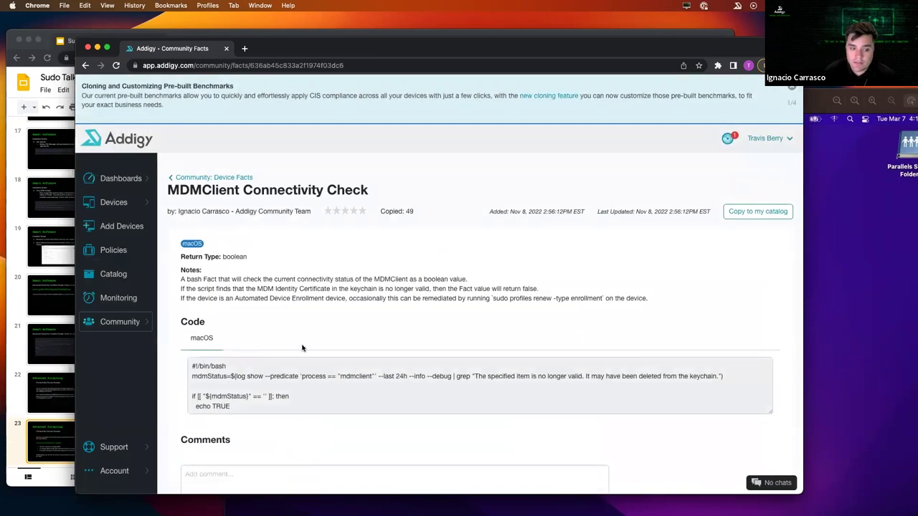
# - Enlarge the code box of the MDMClient Connectivity Check fact and examine its full macOS script
pyautogui.scroll(-1, 492, 386)
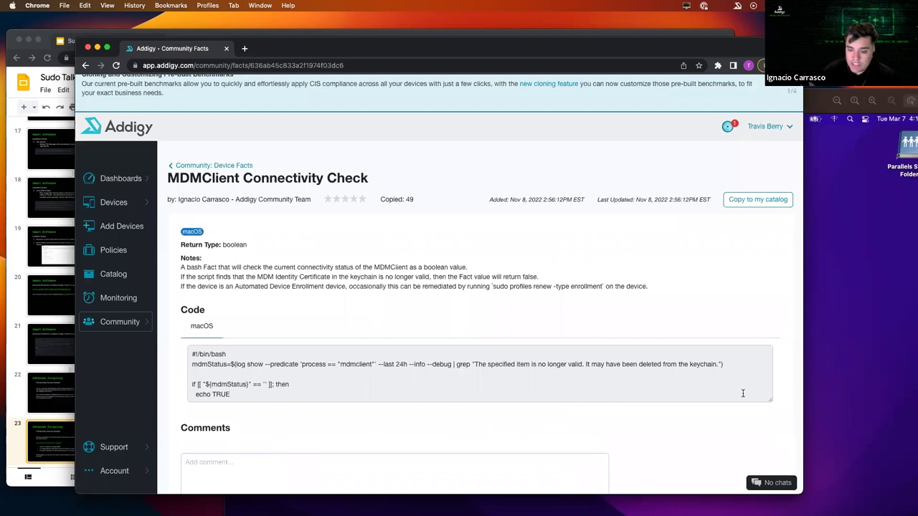
pyautogui.moveTo(764, 400); pyautogui.dragTo(784, 482)
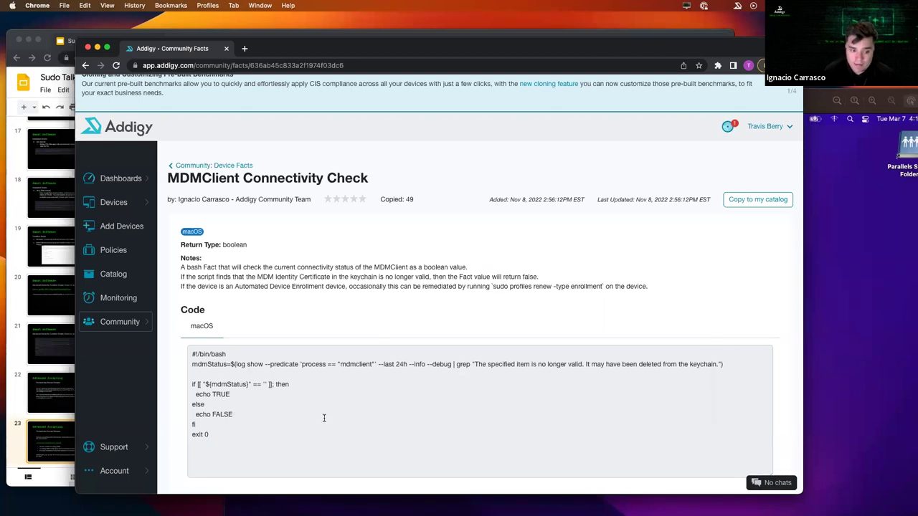
pyautogui.moveTo(235, 429); pyautogui.dragTo(185, 357)
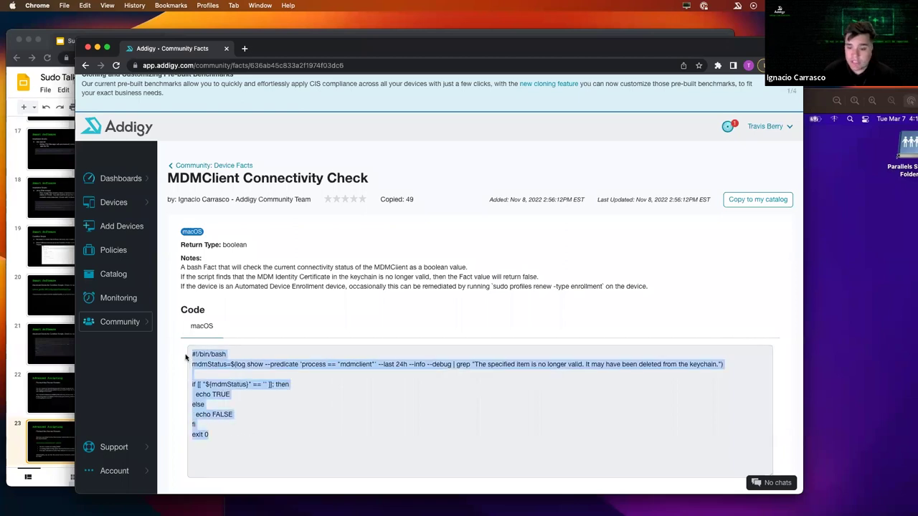
pyautogui.click(445, 249)
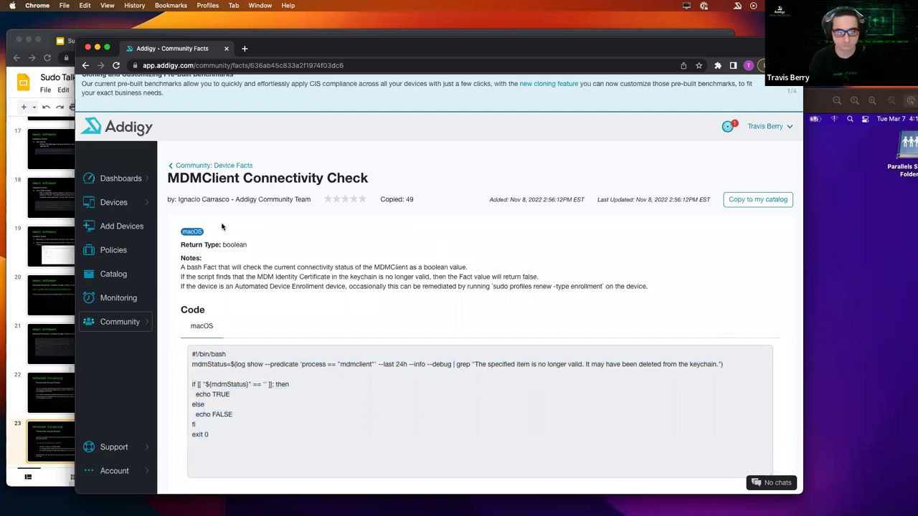
# - Open the GoLive page of the device "Mac" and view its data refresh options
pyautogui.moveTo(138, 209)
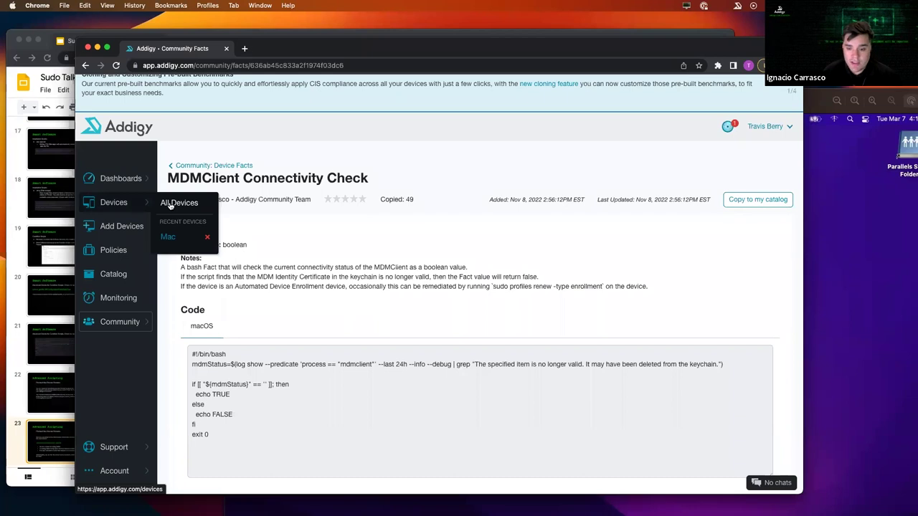
pyautogui.click(170, 206)
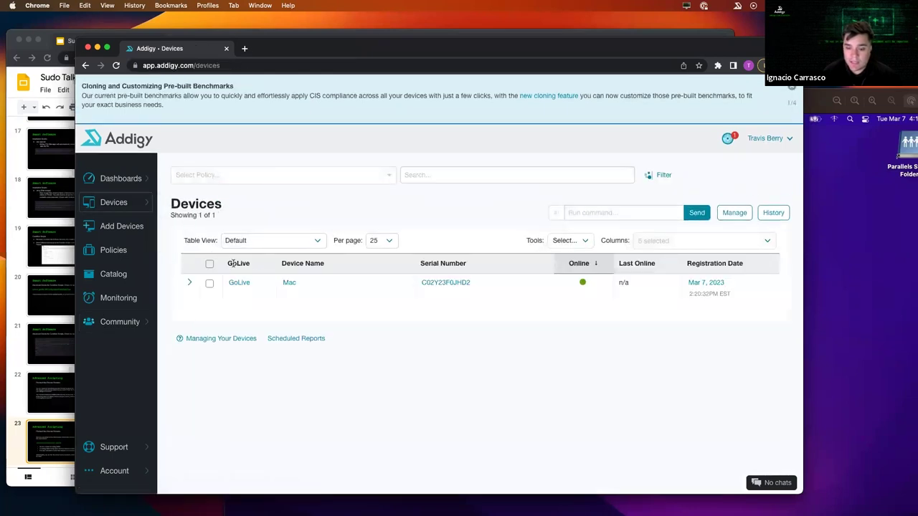
pyautogui.click(242, 283)
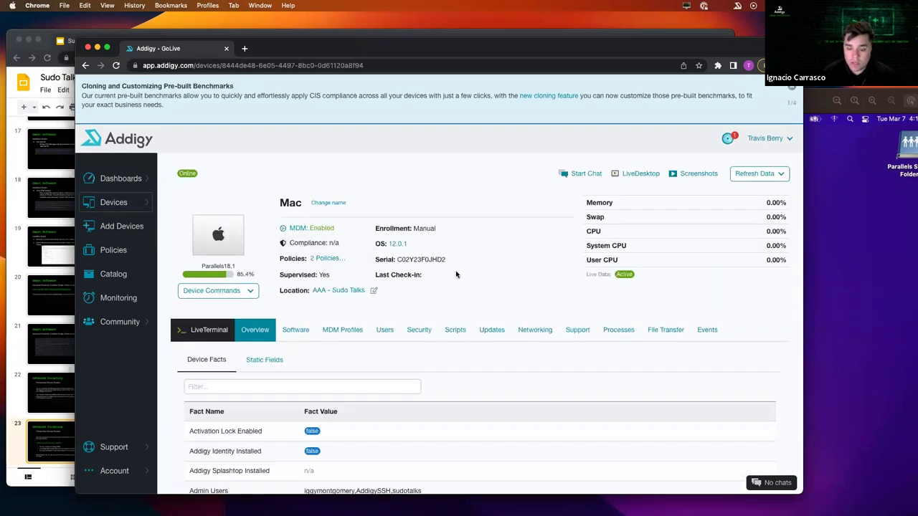
pyautogui.click(743, 183)
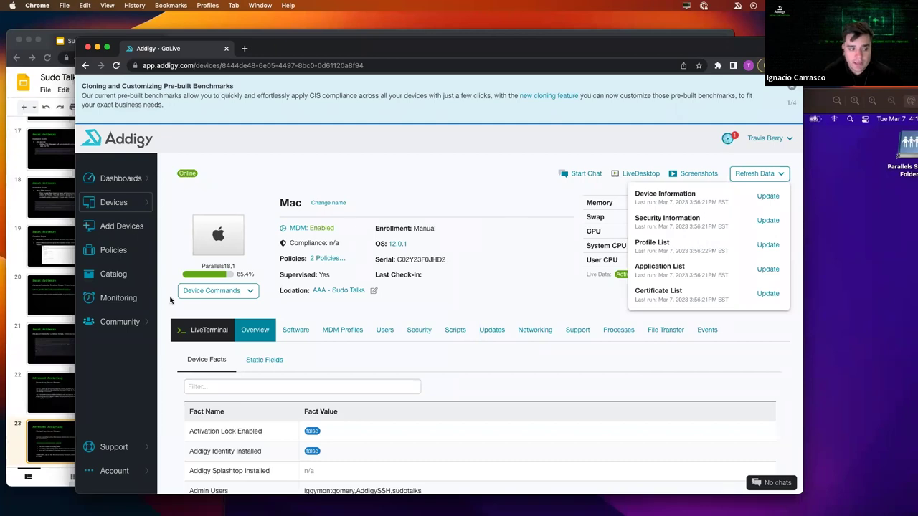
# - Go through the community scripts to the community device facts, search for "MDM" and open the "MDMClient Connectivity Check" fact
pyautogui.click(139, 323)
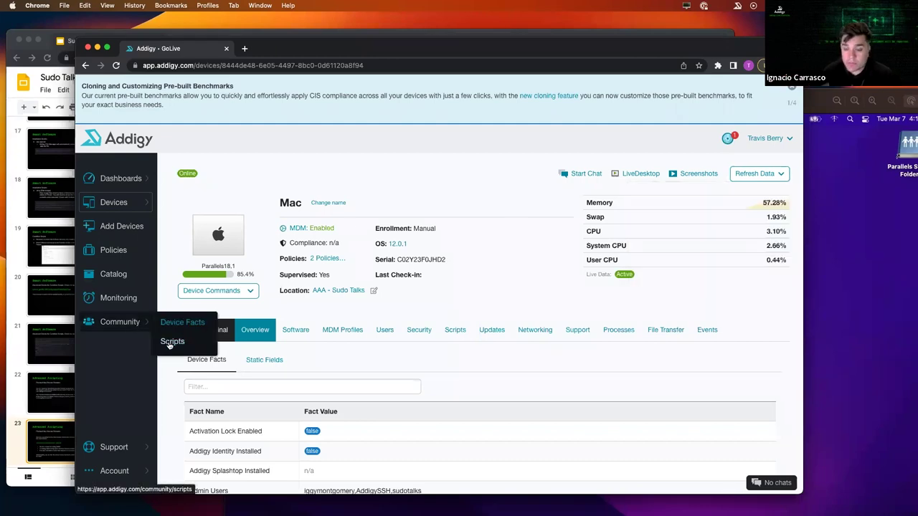
pyautogui.click(167, 339)
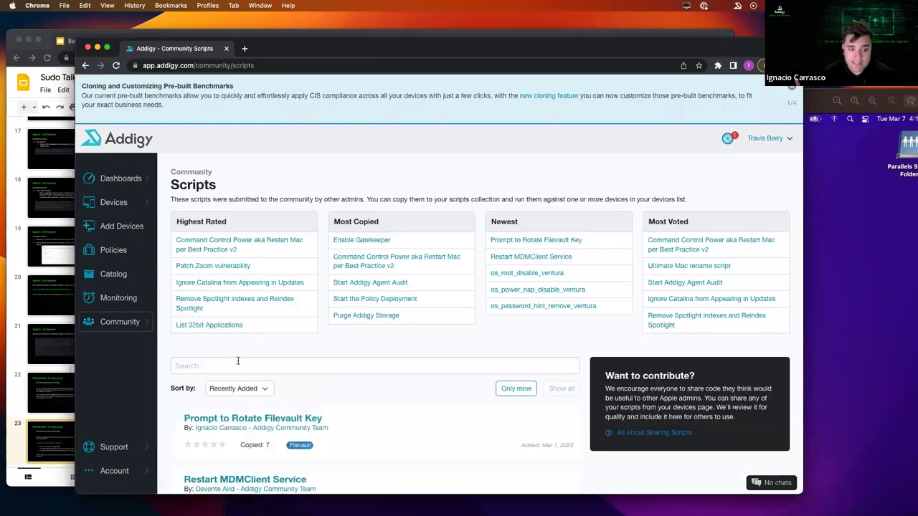
pyautogui.click(147, 323)
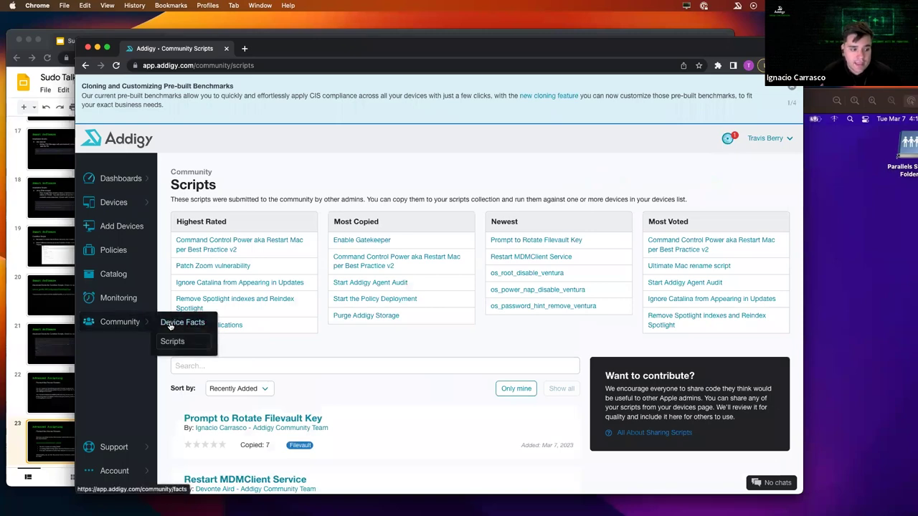
pyautogui.click(181, 323)
pyautogui.click(221, 348)
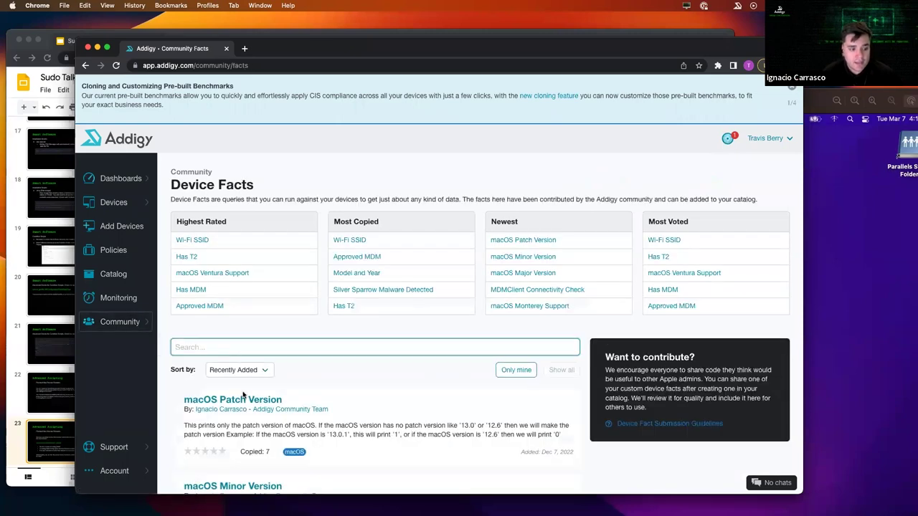
pyautogui.write('MDM')
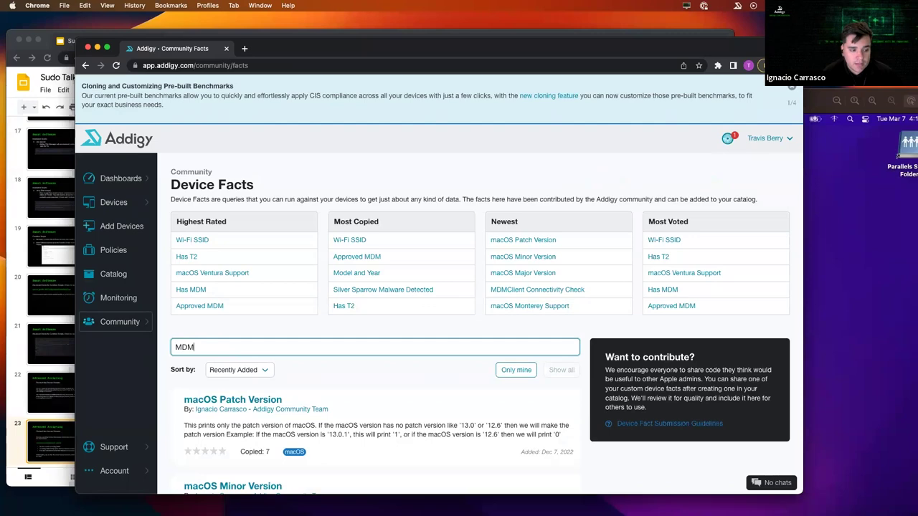
pyautogui.click(270, 395)
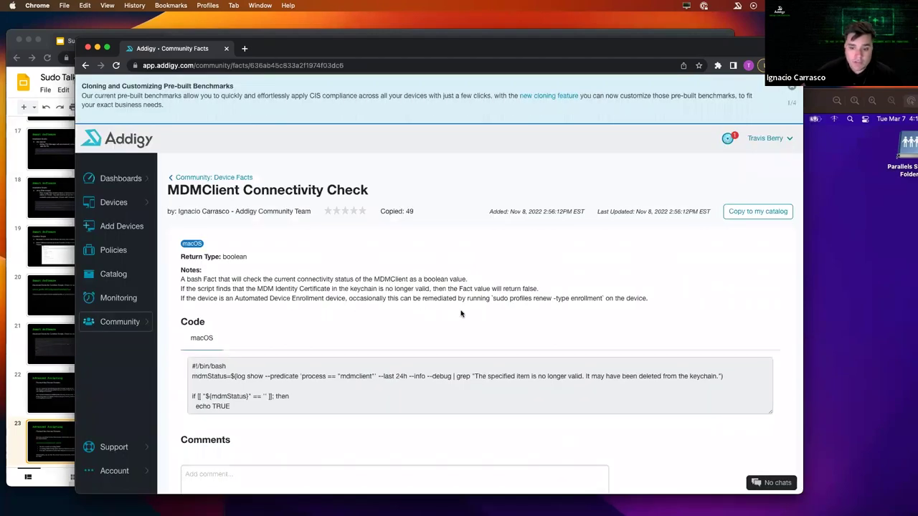
# - Enlarge the fact's code box to show the whole script and highlight the mdmclient process predicate in the log show command
pyautogui.scroll(-1, 461, 313)
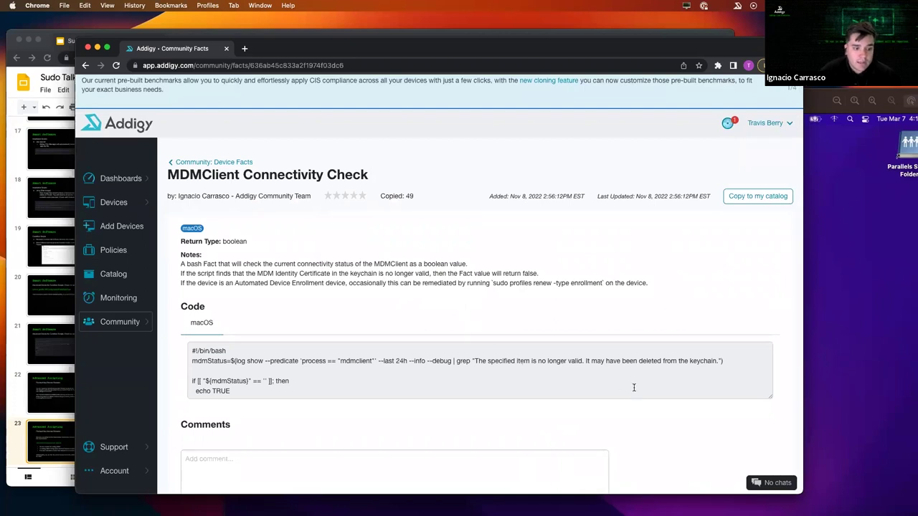
pyautogui.moveTo(770, 398); pyautogui.dragTo(774, 468)
pyautogui.scroll(-1, 316, 375)
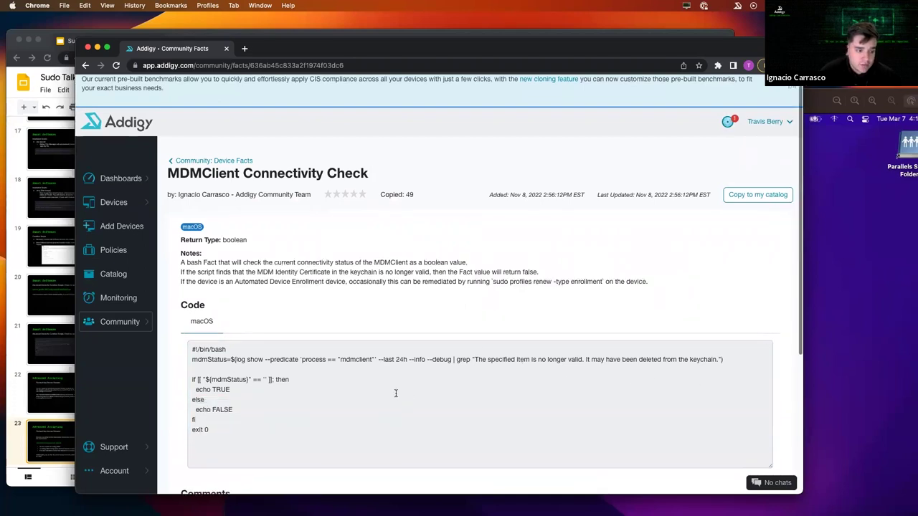
pyautogui.moveTo(271, 361); pyautogui.dragTo(373, 361)
pyautogui.scroll(-1, 369, 383)
pyautogui.scroll(1, 369, 383)
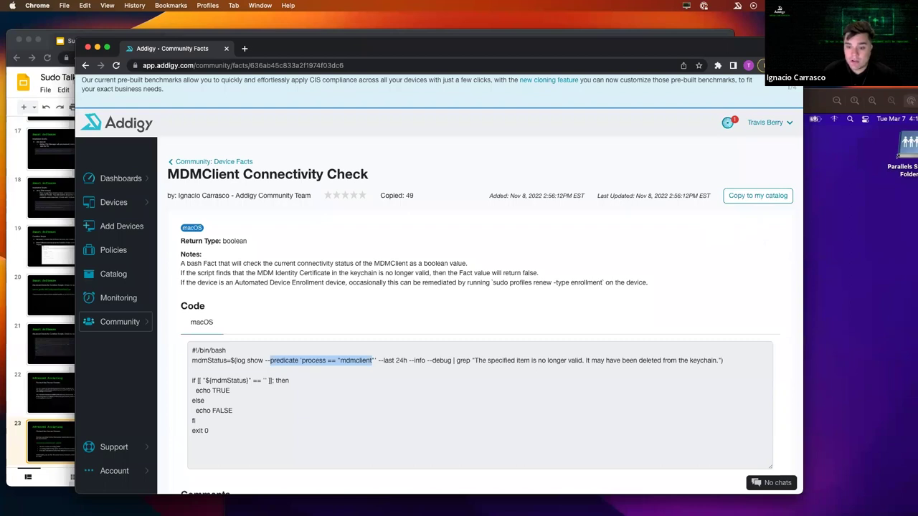
# - Leave the device fact for the community scripts and open the "Prompt to Rotate Filevault Key" script
pyautogui.click(197, 165)
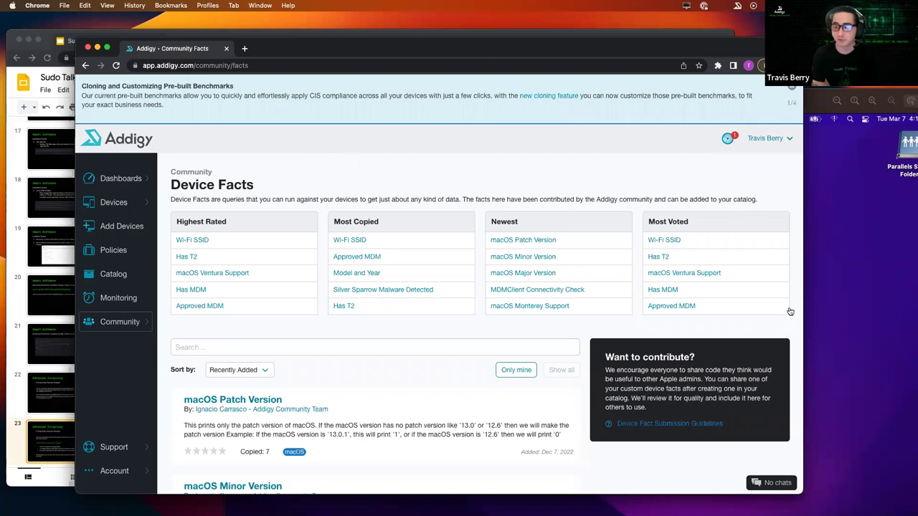
pyautogui.moveTo(121, 326)
pyautogui.click(164, 341)
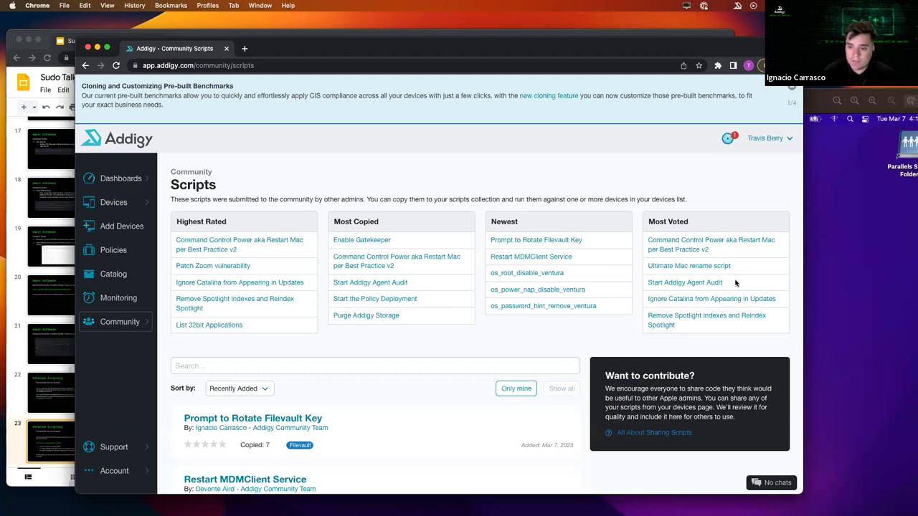
pyautogui.scroll(-1, 521, 269)
pyautogui.scroll(-1, 690, 291)
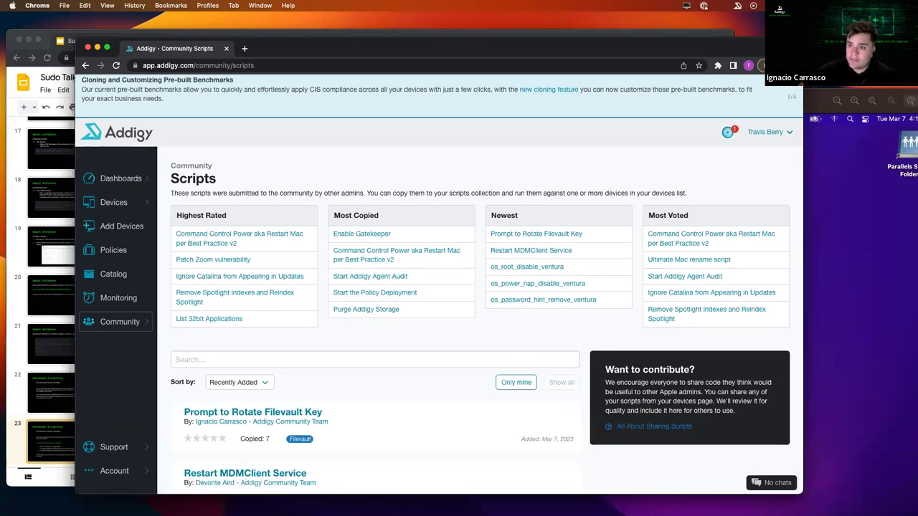
pyautogui.scroll(-3, 395, 358)
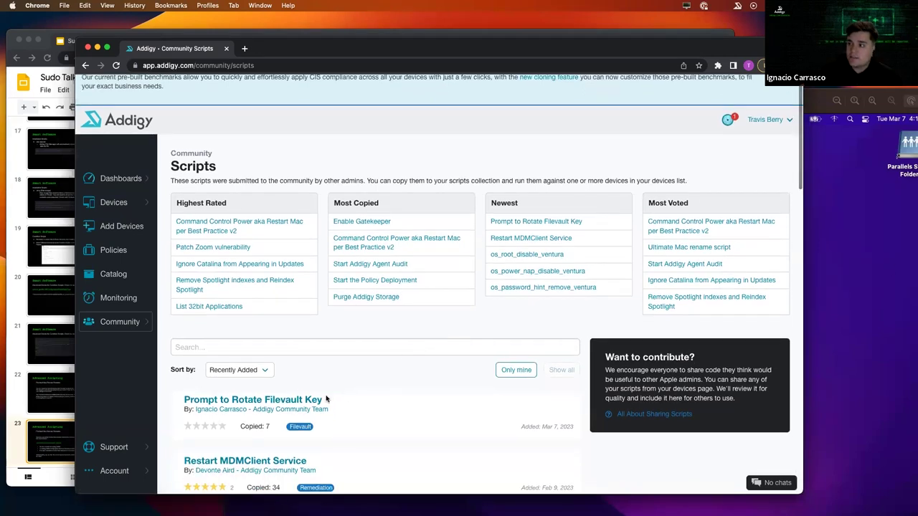
pyautogui.click(316, 400)
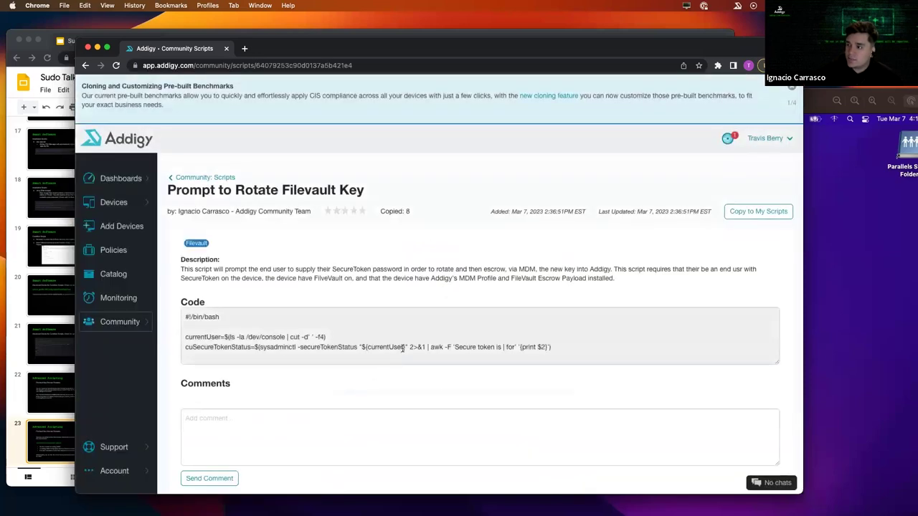
# - Enlarge the script's code box and examine the checks for FileVault status, the Addigy MDM profile and the escrow payload
pyautogui.moveTo(777, 363); pyautogui.dragTo(771, 425)
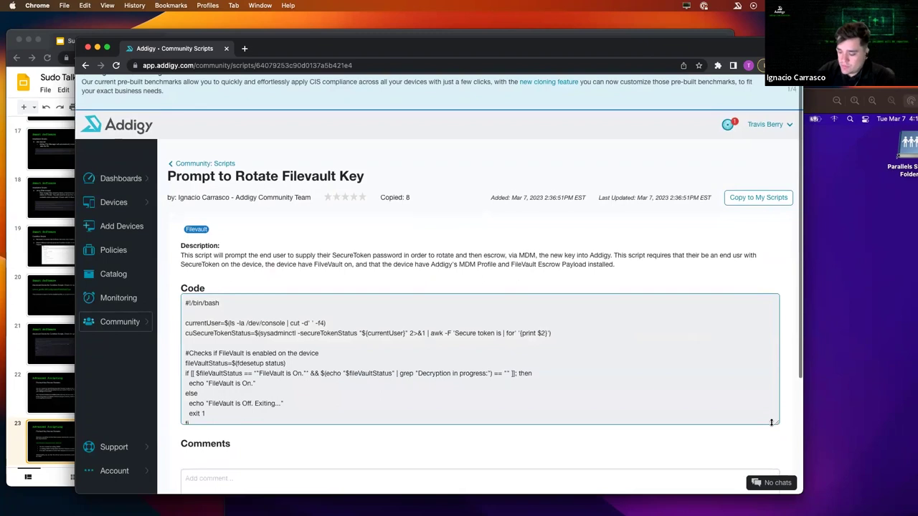
pyautogui.scroll(-2, 679, 366)
pyautogui.scroll(-2, 679, 365)
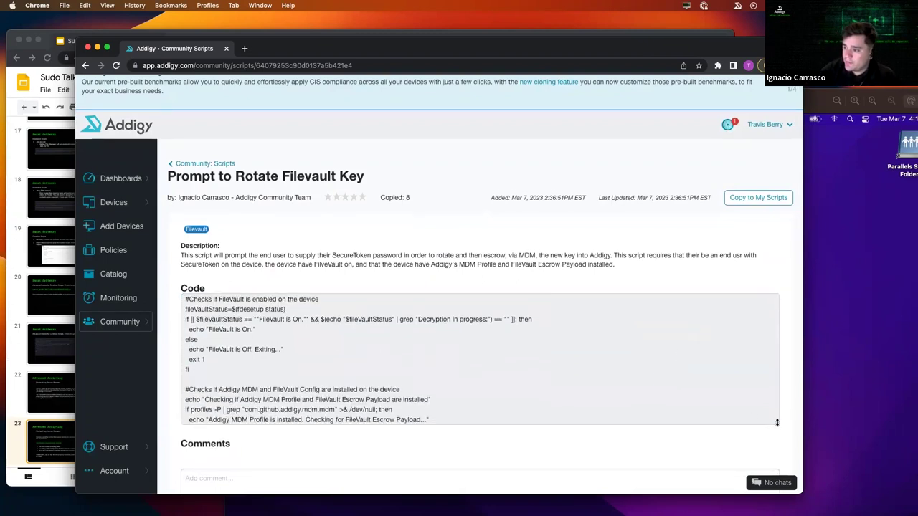
pyautogui.moveTo(776, 422); pyautogui.dragTo(791, 482)
pyautogui.scroll(-5, 703, 409)
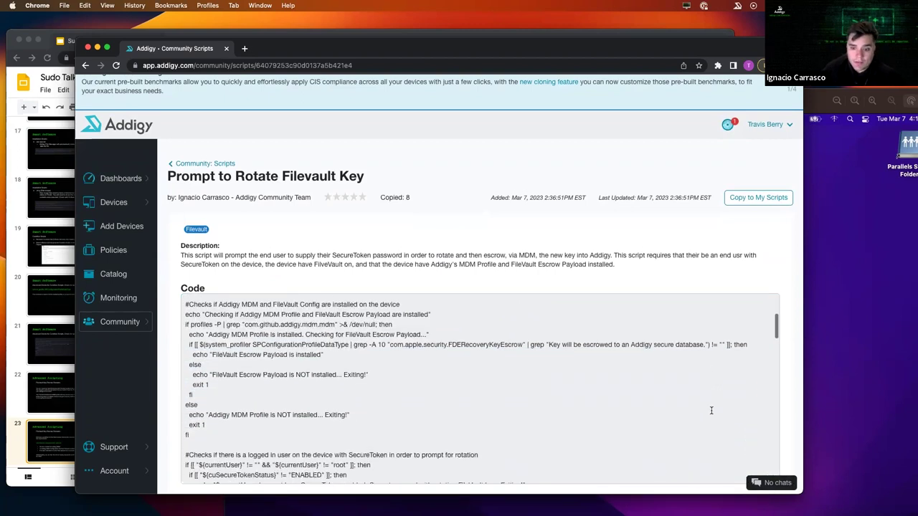
# - Examine the script's code from the SecureToken user check through the password prompt functions to the passExpect function
pyautogui.scroll(-3, 704, 409)
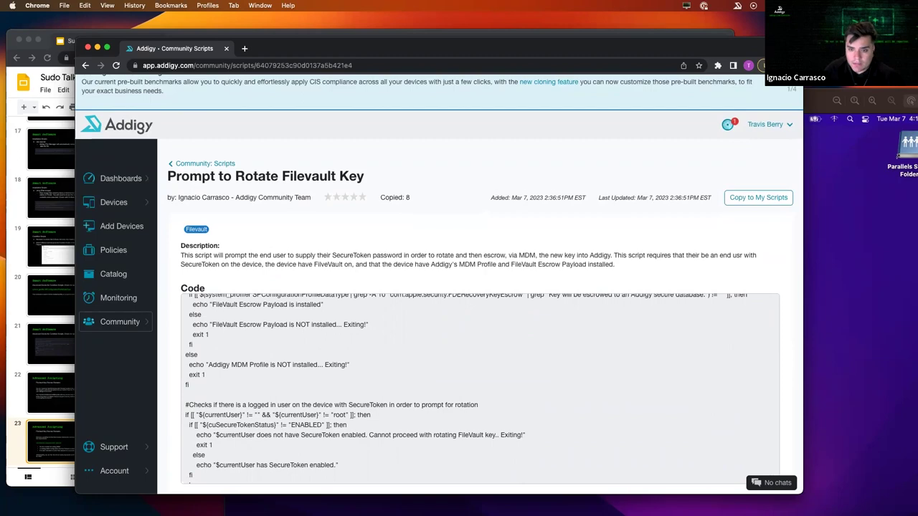
pyautogui.scroll(-4, 588, 335)
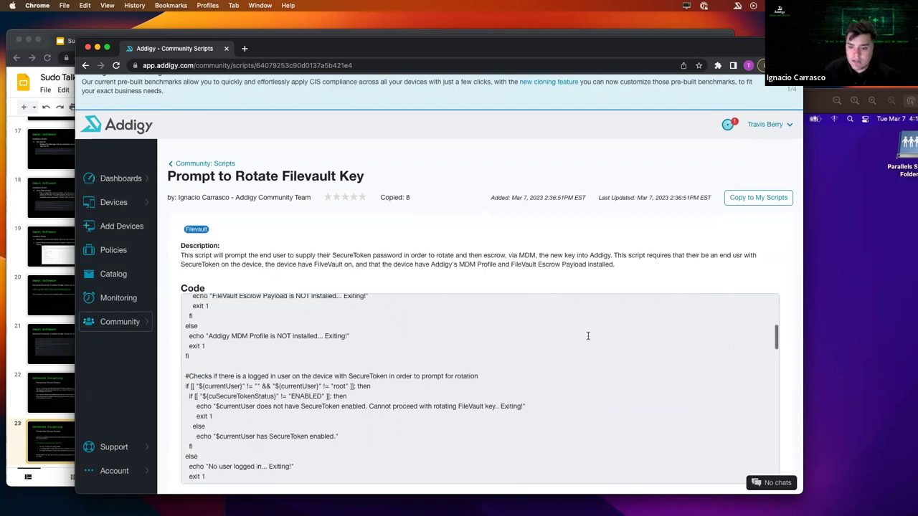
pyautogui.scroll(-5, 588, 336)
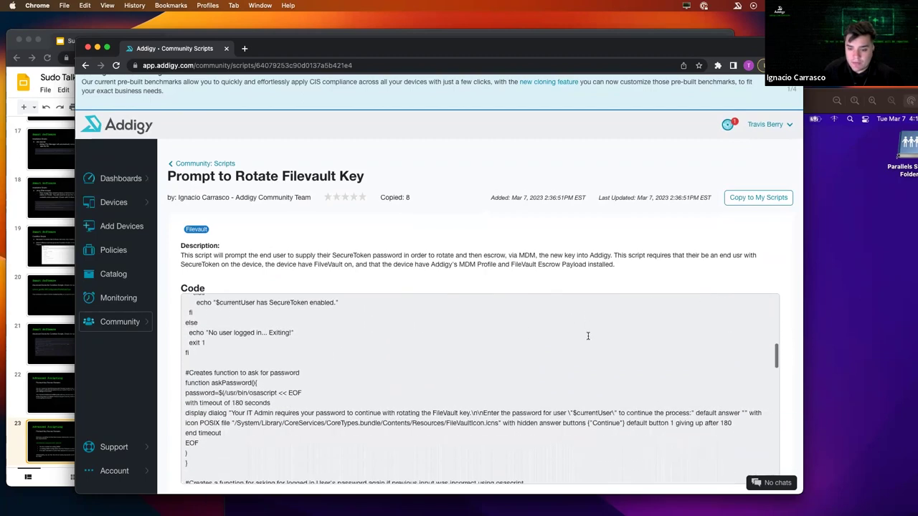
pyautogui.scroll(-8, 588, 336)
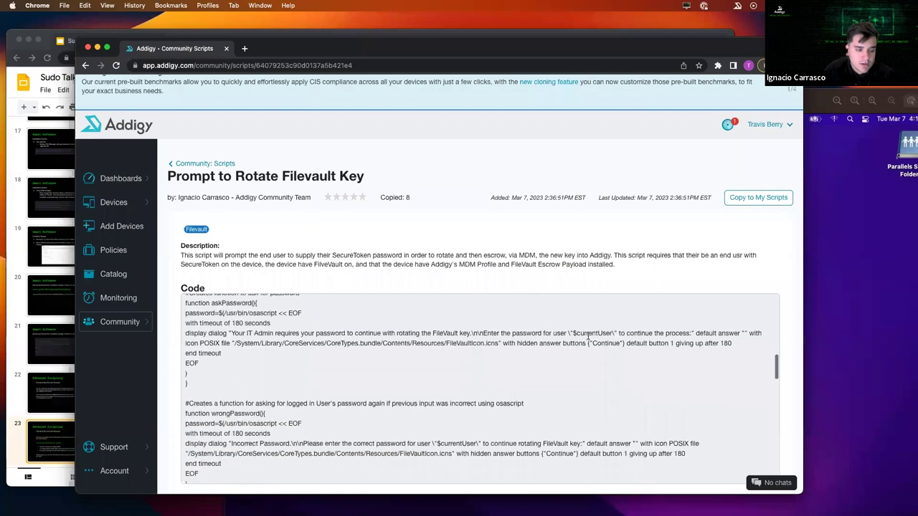
pyautogui.scroll(-10, 588, 335)
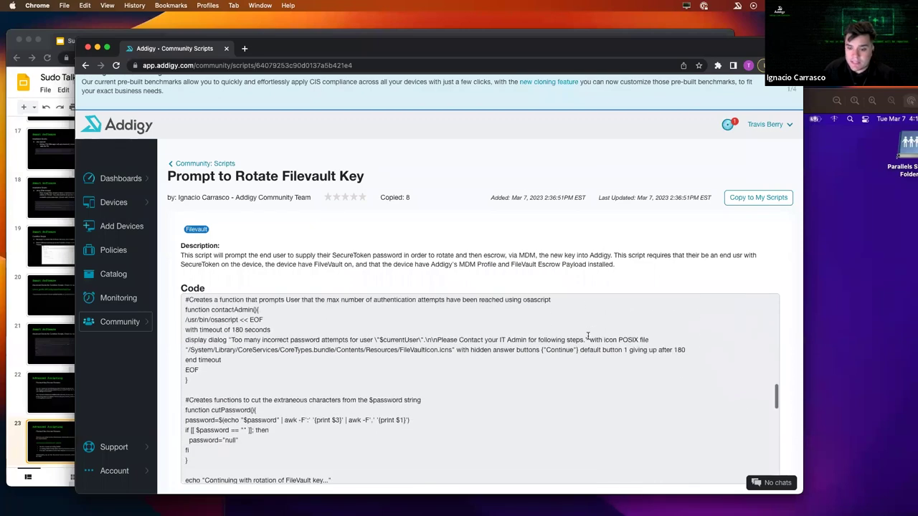
pyautogui.scroll(-8, 587, 335)
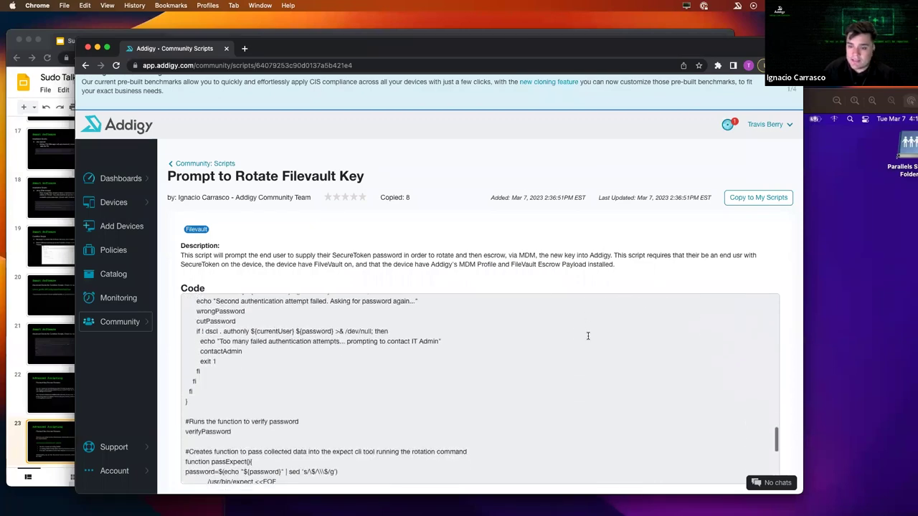
pyautogui.scroll(-6, 588, 335)
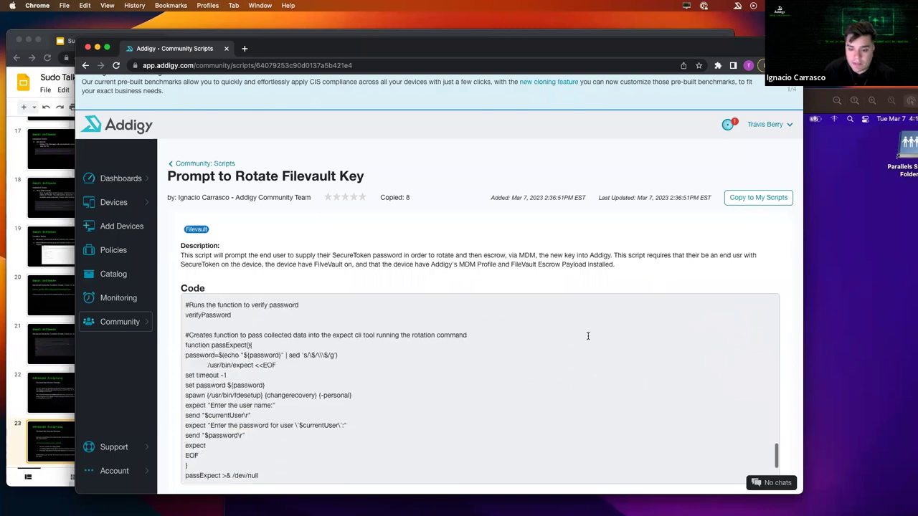
# - Review the password verification function and the closing key rotation commands, and return to the beginning of the script
pyautogui.scroll(7, 588, 336)
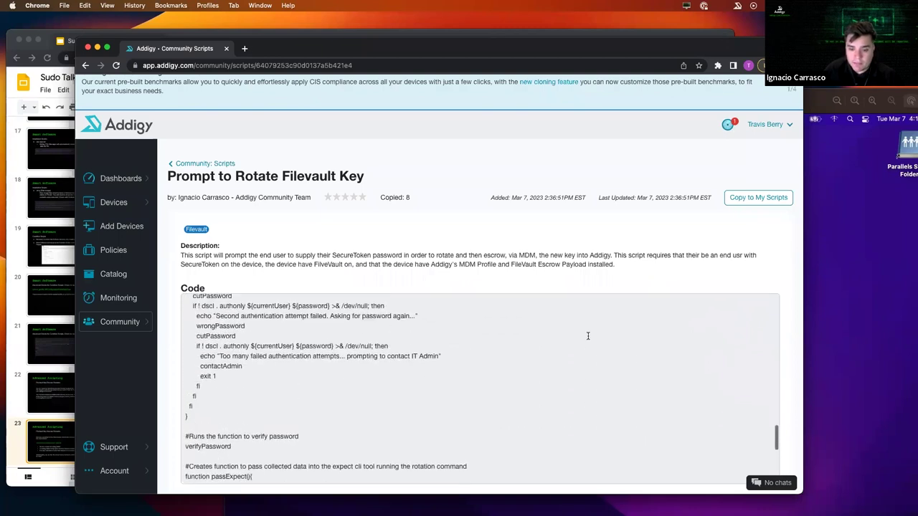
pyautogui.scroll(-1, 520, 301)
pyautogui.scroll(1, 598, 282)
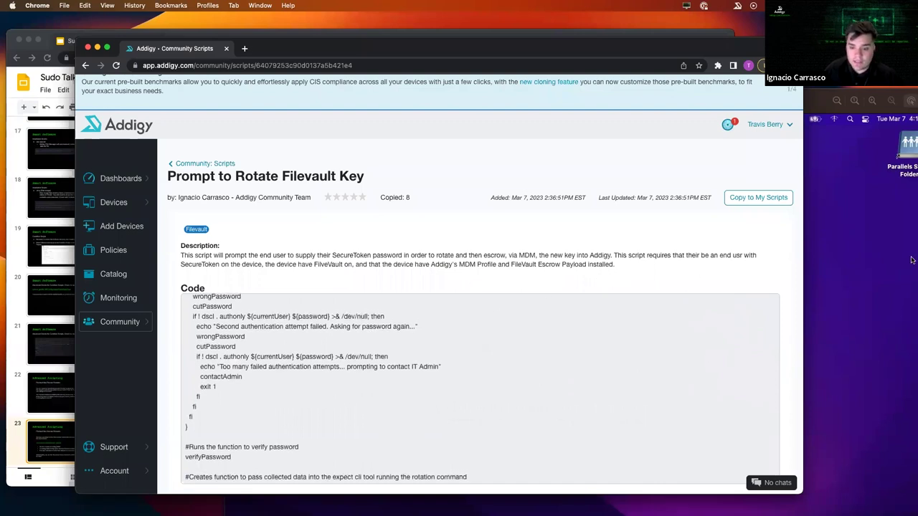
pyautogui.scroll(-1, 497, 375)
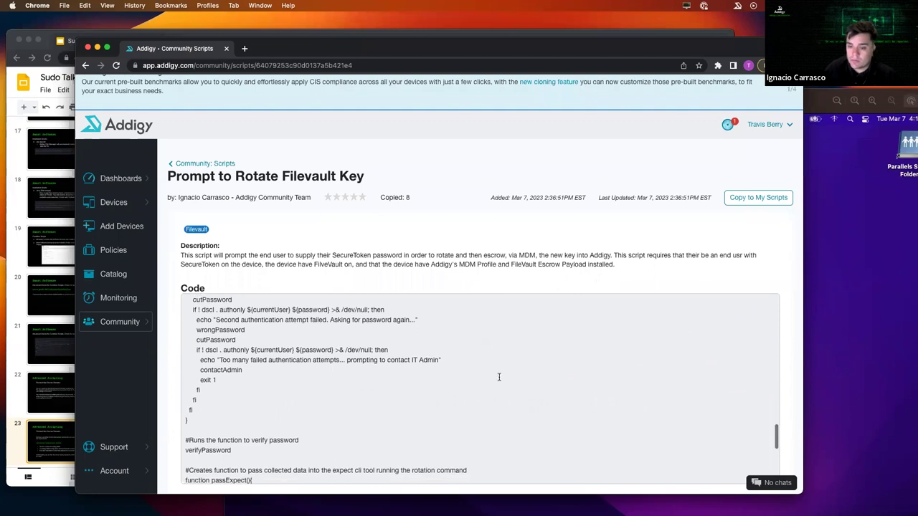
pyautogui.scroll(-5, 485, 386)
pyautogui.scroll(-1, 488, 383)
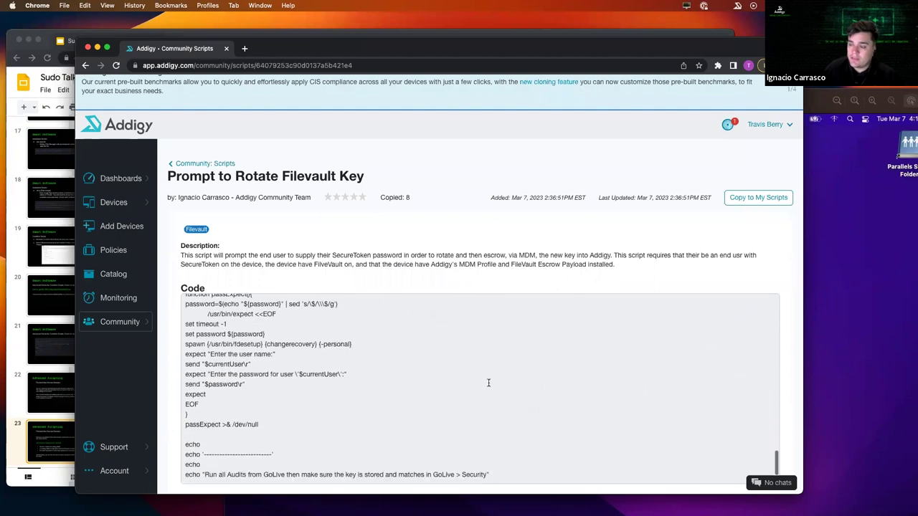
pyautogui.scroll(-2, 489, 382)
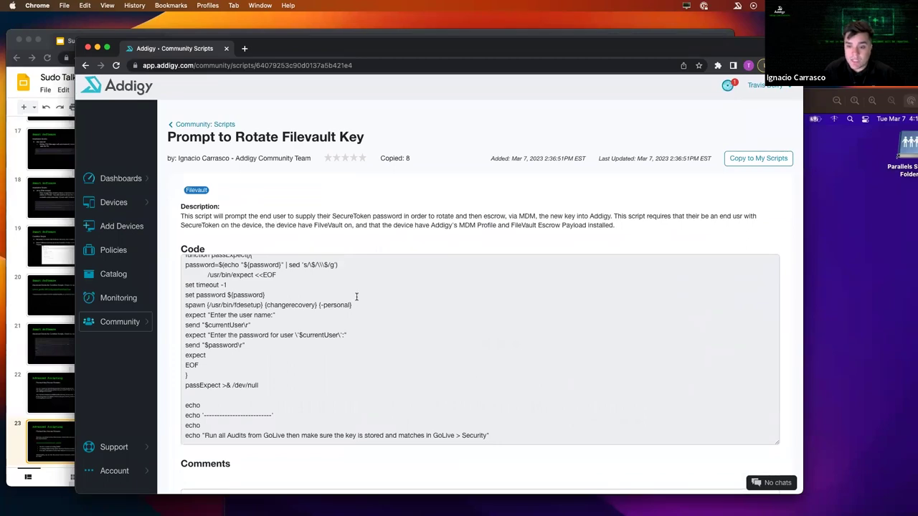
pyautogui.scroll(5, 356, 296)
pyautogui.scroll(10, 389, 314)
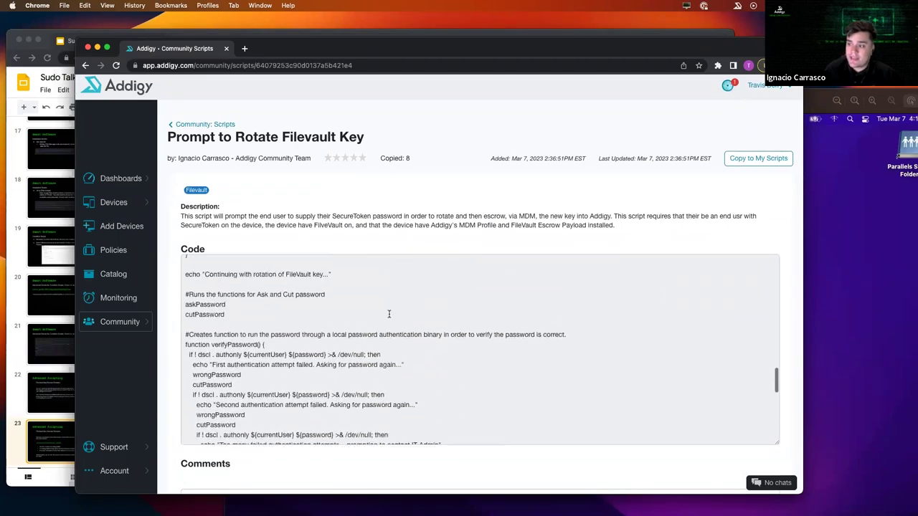
pyautogui.scroll(2, 388, 314)
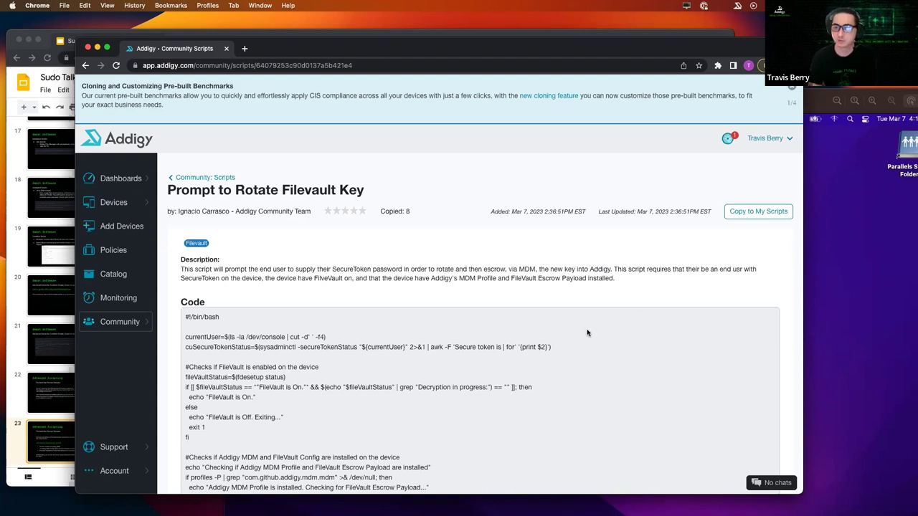
# - Re-examine the script's opening variables and its FileVault, MDM profile and escrow payload checks, and return to the beginning of the code
pyautogui.scroll(-1, 586, 333)
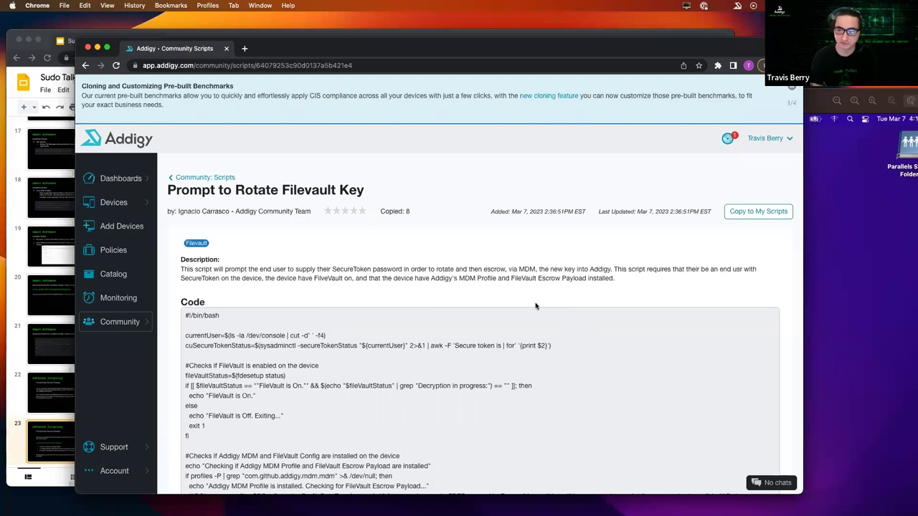
pyautogui.scroll(-1, 473, 335)
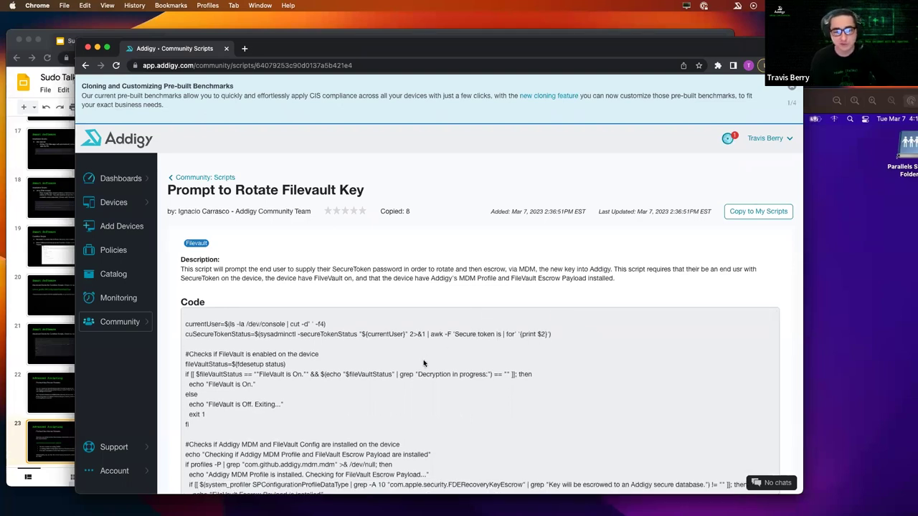
pyautogui.scroll(2, 482, 358)
pyautogui.scroll(-3, 505, 341)
pyautogui.scroll(-3, 502, 344)
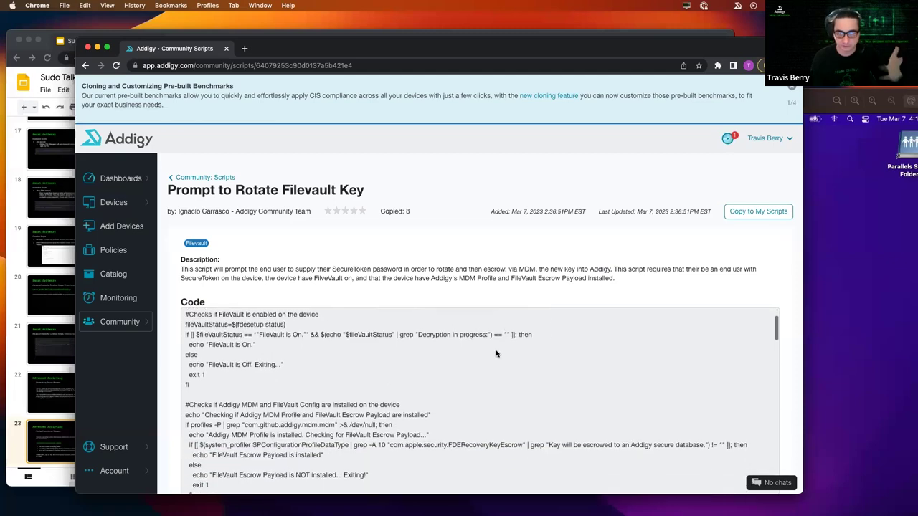
pyautogui.scroll(-3, 493, 353)
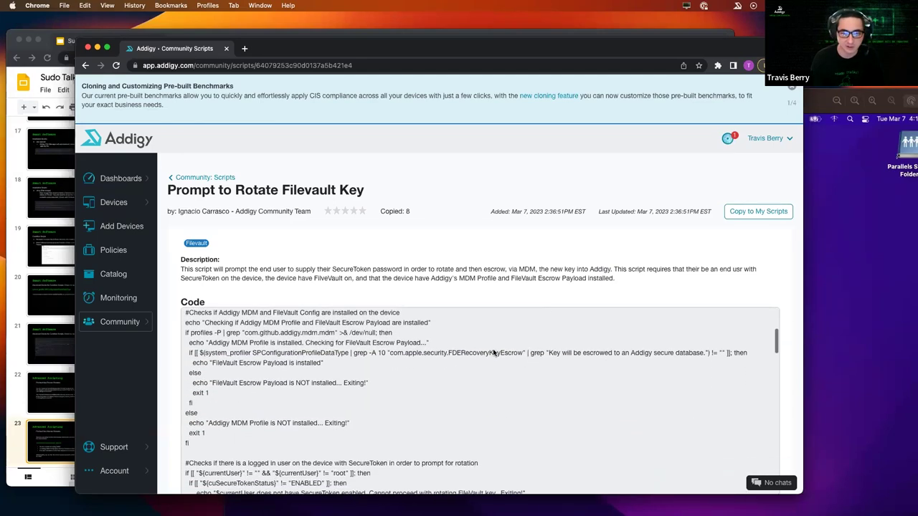
pyautogui.scroll(8, 540, 328)
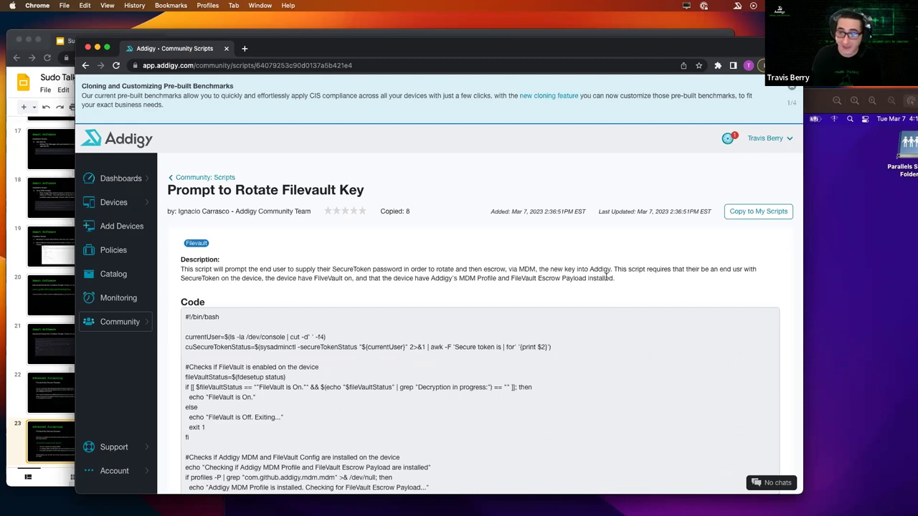
# - Open the "FV Enforcement" MDM profile from the catalog and review its FileVault settings, including the personal recovery key escrow option
pyautogui.click(113, 274)
pyautogui.click(229, 241)
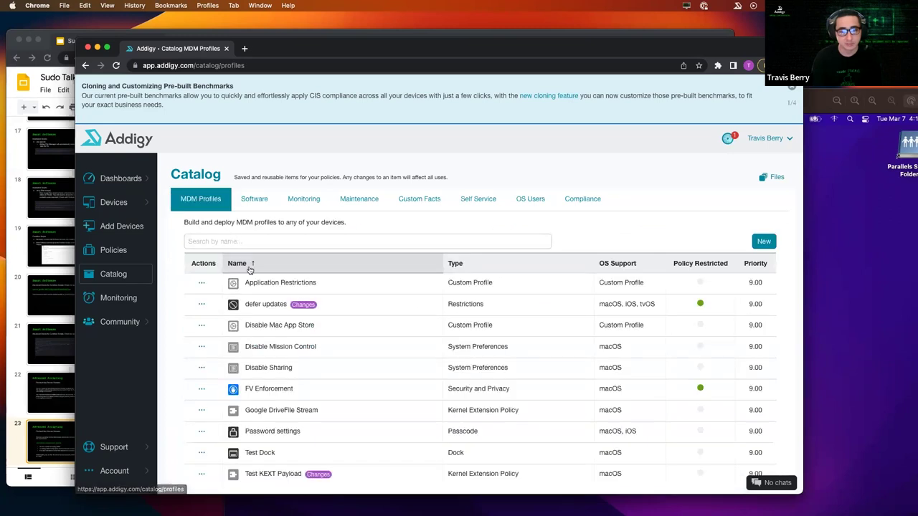
pyautogui.click(201, 389)
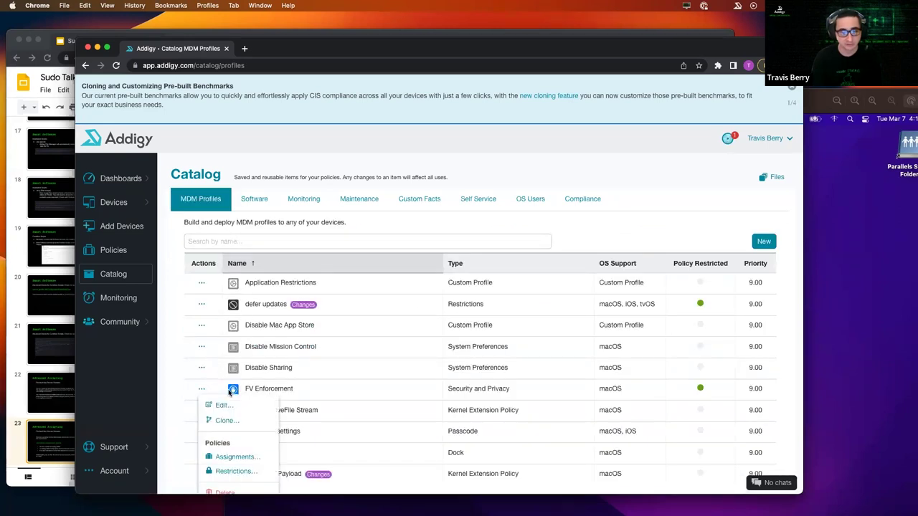
pyautogui.click(253, 408)
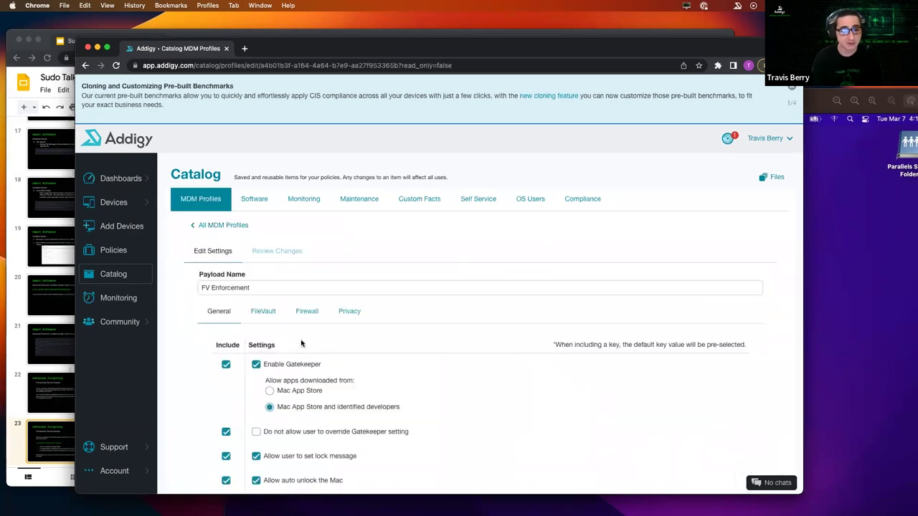
pyautogui.click(266, 313)
pyautogui.scroll(-1, 319, 370)
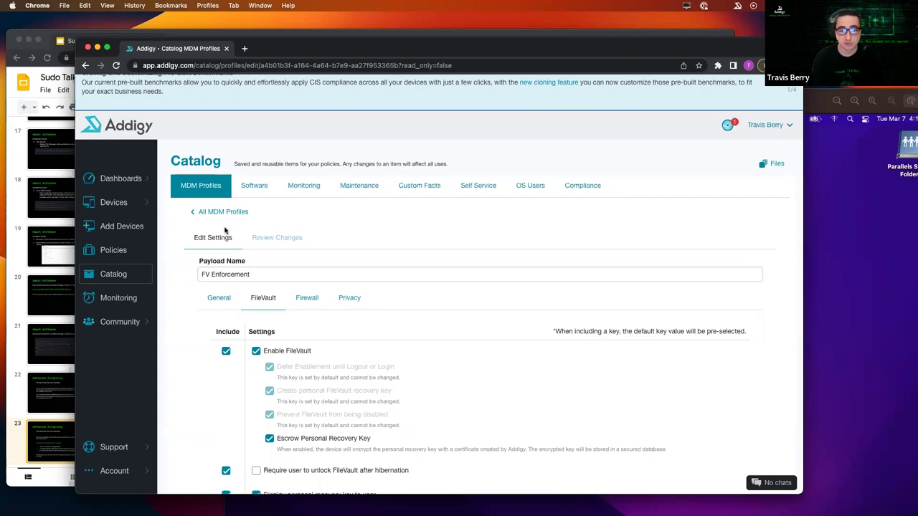
# - Leave the profile, open the recent device "Mac" and review the MDM profiles installed on it
pyautogui.click(195, 213)
pyautogui.moveTo(126, 203)
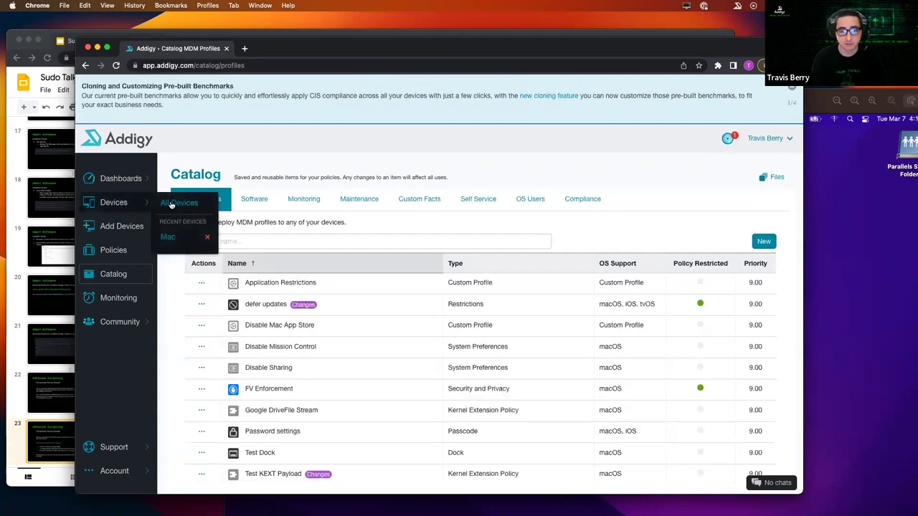
pyautogui.click(170, 237)
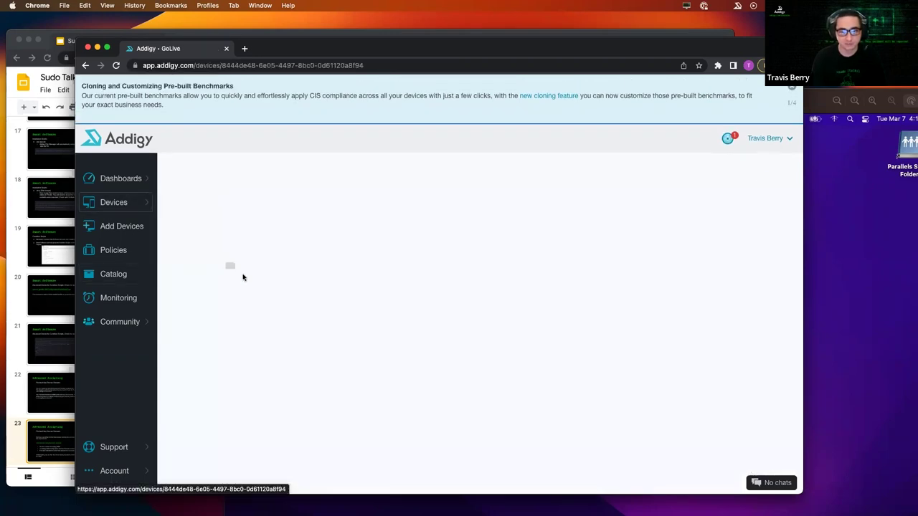
pyautogui.scroll(-1, 283, 312)
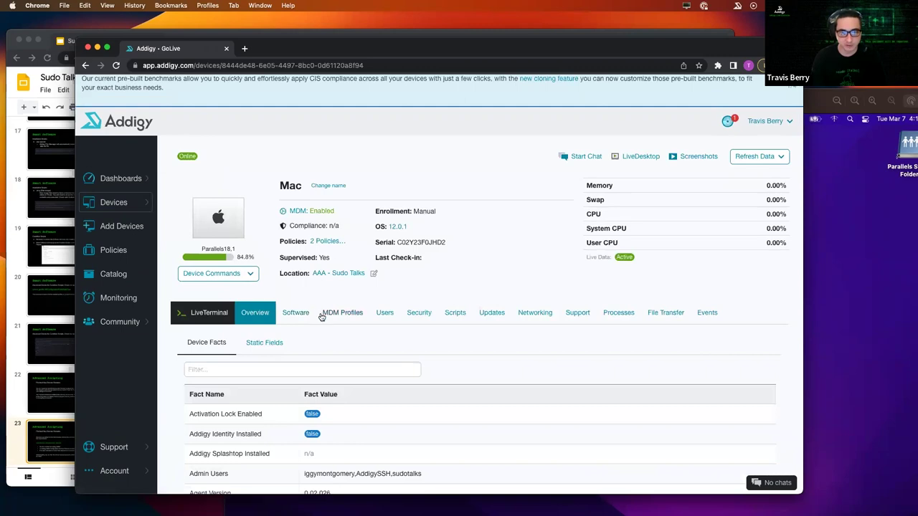
pyautogui.click(334, 317)
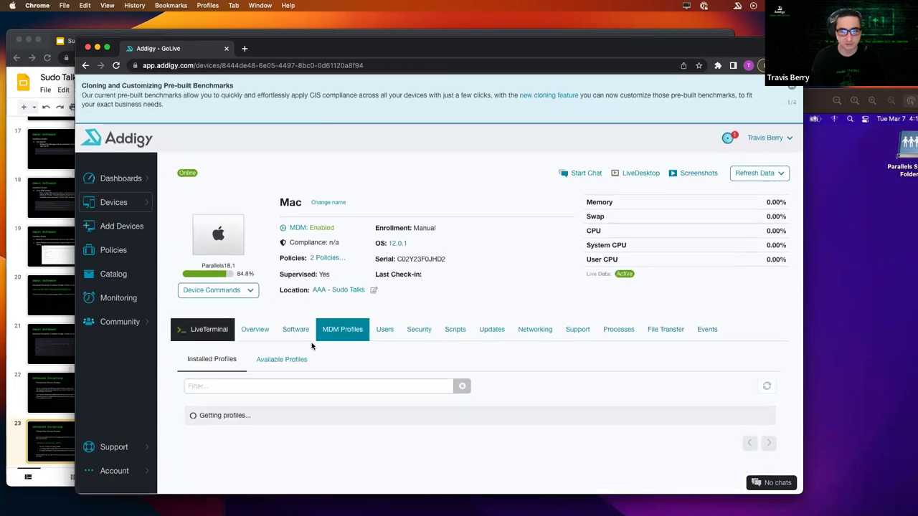
pyautogui.scroll(-5, 286, 371)
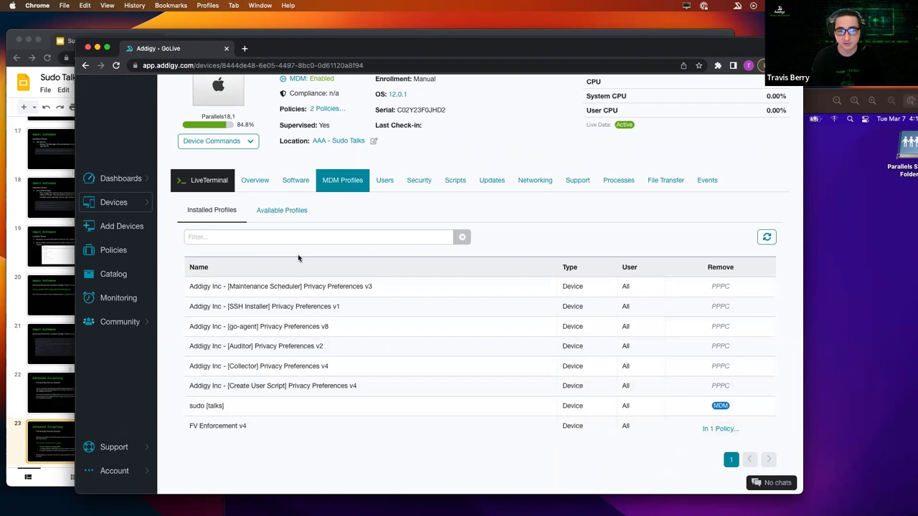
pyautogui.scroll(1, 344, 247)
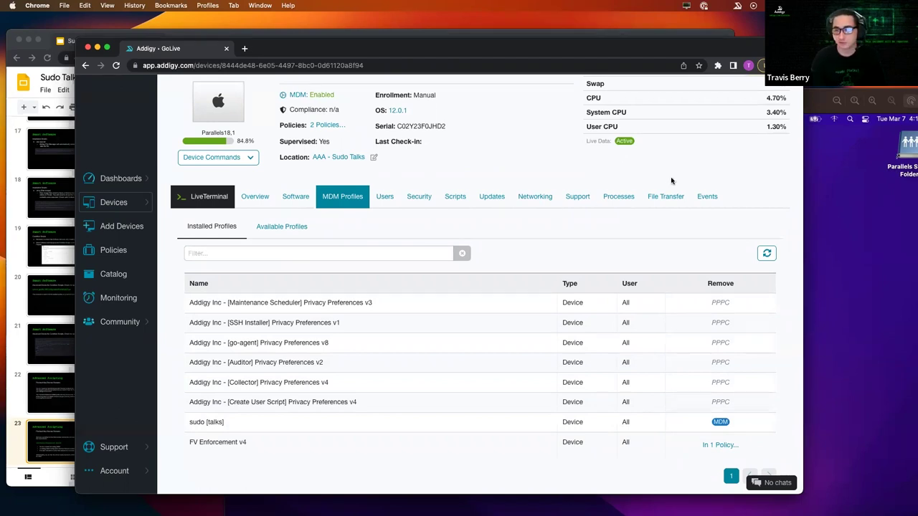
pyautogui.scroll(1, 672, 181)
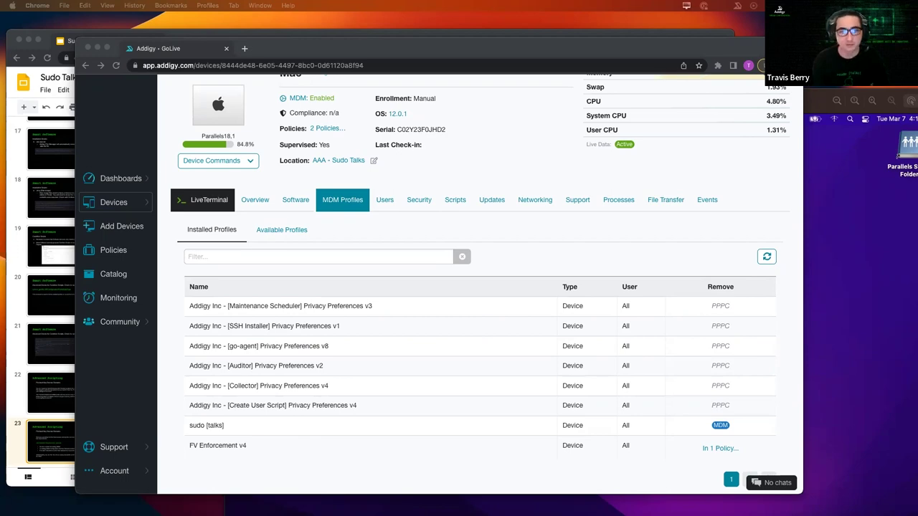
# - Switch to the "Importing FileVault Keys into Addigy (Import Script)" support article and skim it through Step 2, returning to the key-changing section
pyautogui.moveTo(610, 60); pyautogui.dragTo(237, 60)
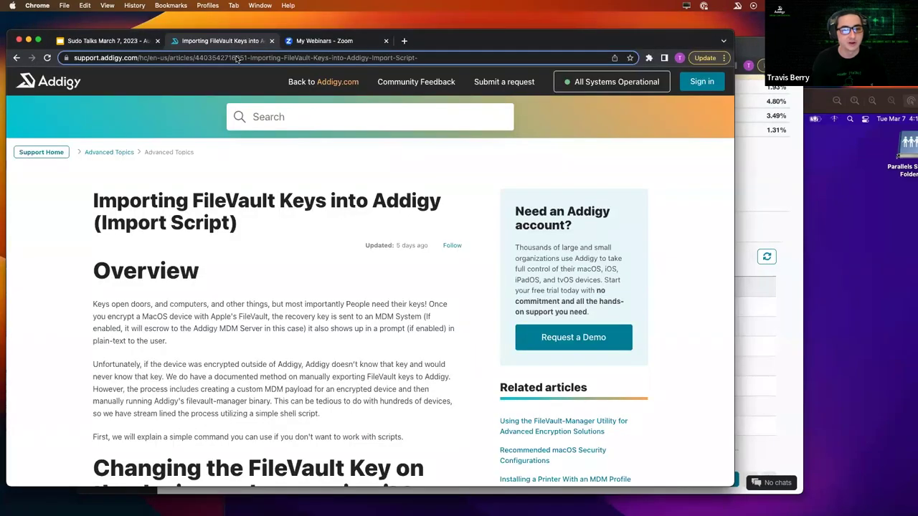
pyautogui.scroll(-3, 322, 191)
pyautogui.scroll(-6, 323, 192)
pyautogui.scroll(-9, 327, 210)
pyautogui.scroll(-6, 327, 210)
pyautogui.scroll(-2, 336, 275)
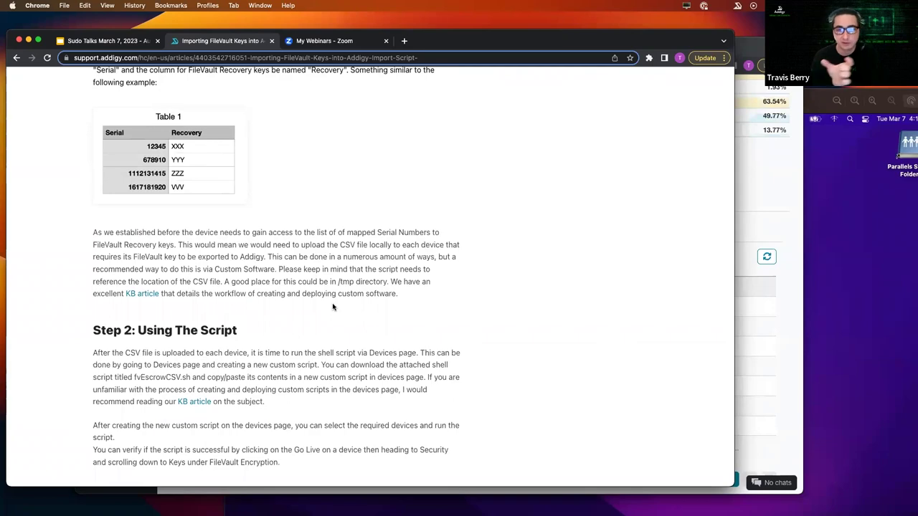
pyautogui.scroll(-1, 332, 307)
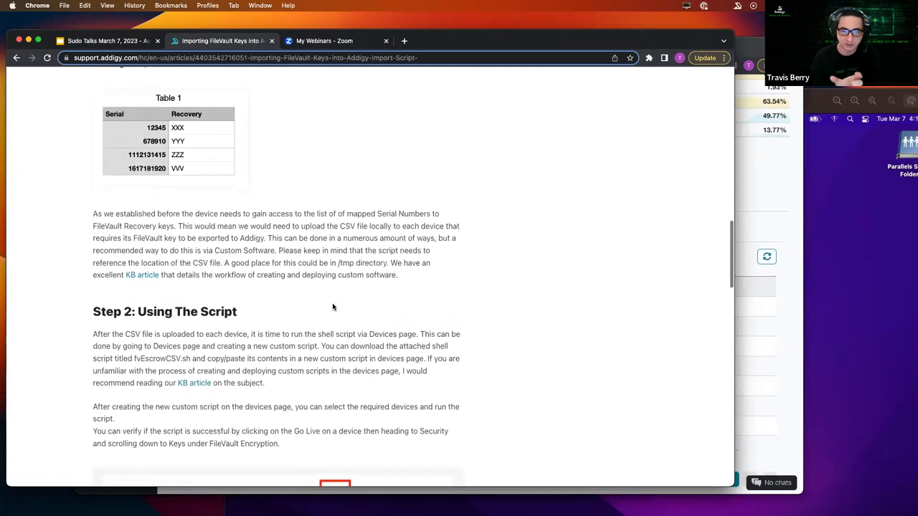
pyautogui.scroll(4, 332, 307)
pyautogui.scroll(10, 332, 307)
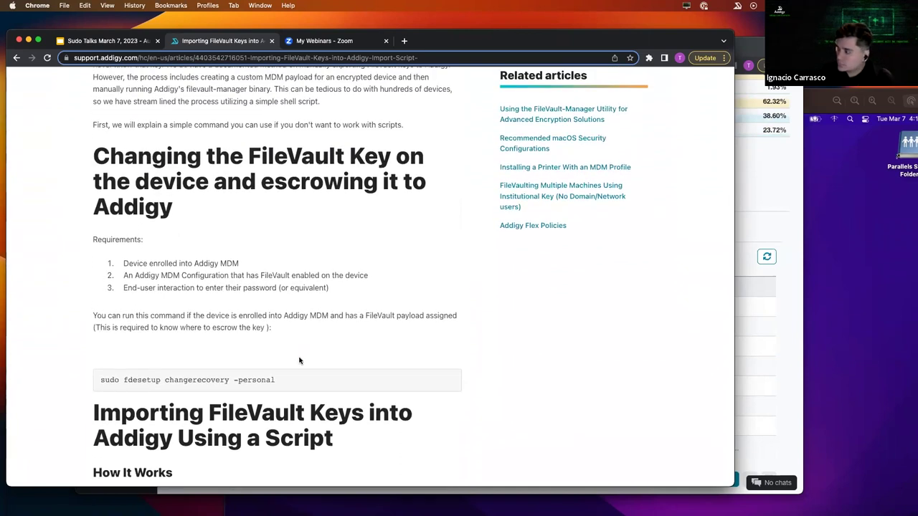
# - Highlight the "sudo fdesetup changerecovery -personal" command, and review the three requirements listed above it by highlighting them
pyautogui.moveTo(280, 381); pyautogui.dragTo(92, 371)
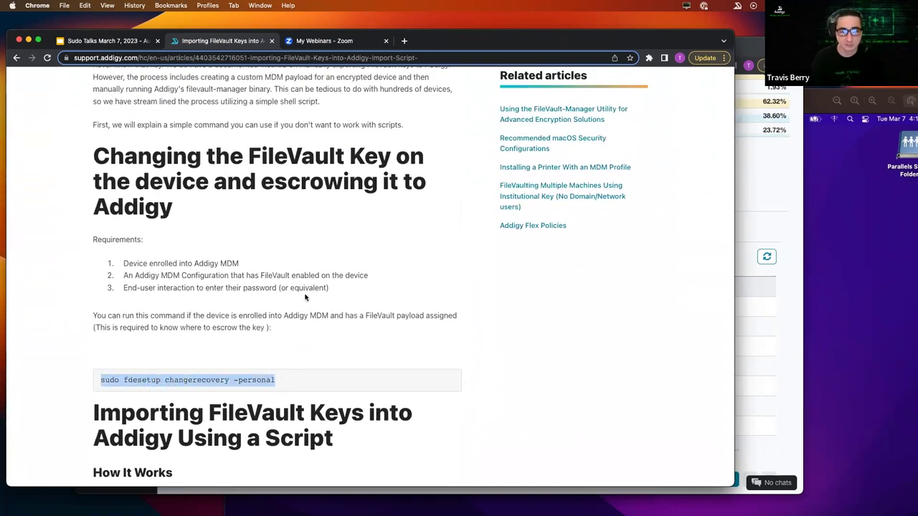
pyautogui.click(331, 294)
pyautogui.moveTo(298, 286); pyautogui.dragTo(109, 268)
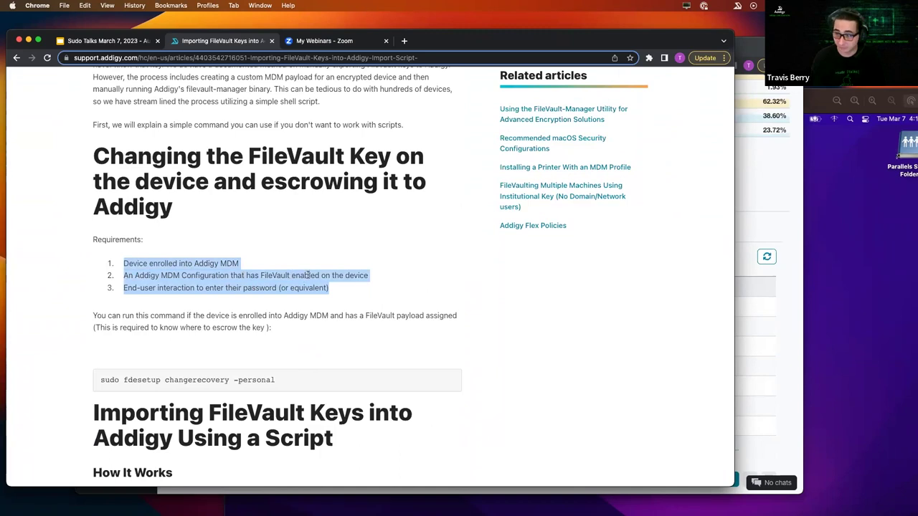
pyautogui.click(342, 291)
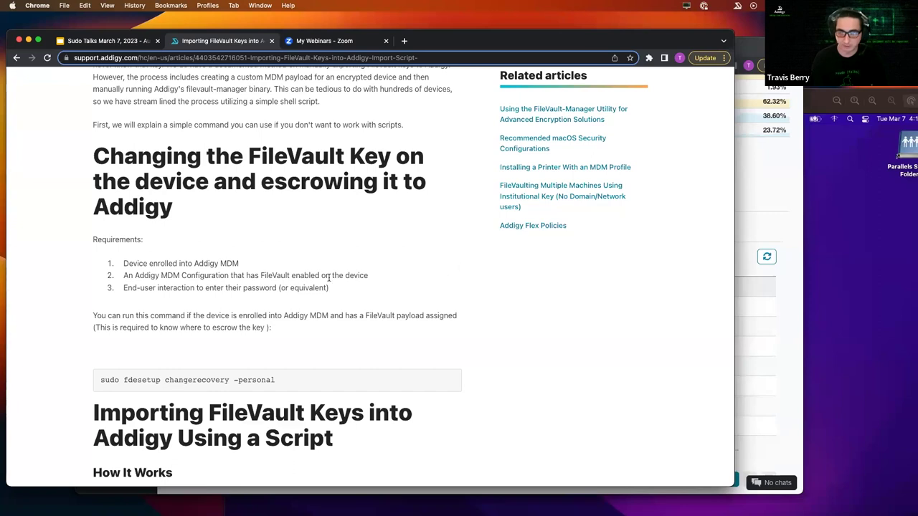
pyautogui.scroll(1, 279, 286)
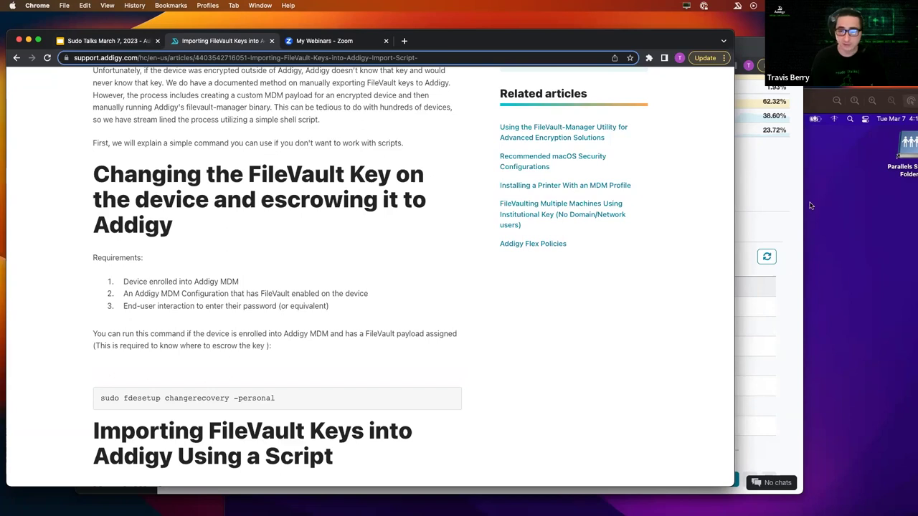
pyautogui.click(766, 190)
pyautogui.scroll(3, 583, 177)
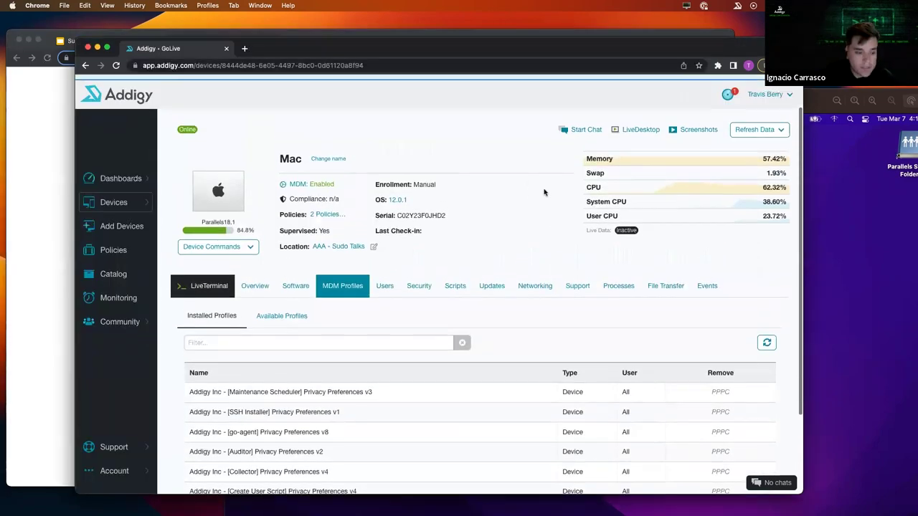
pyautogui.scroll(2, 530, 188)
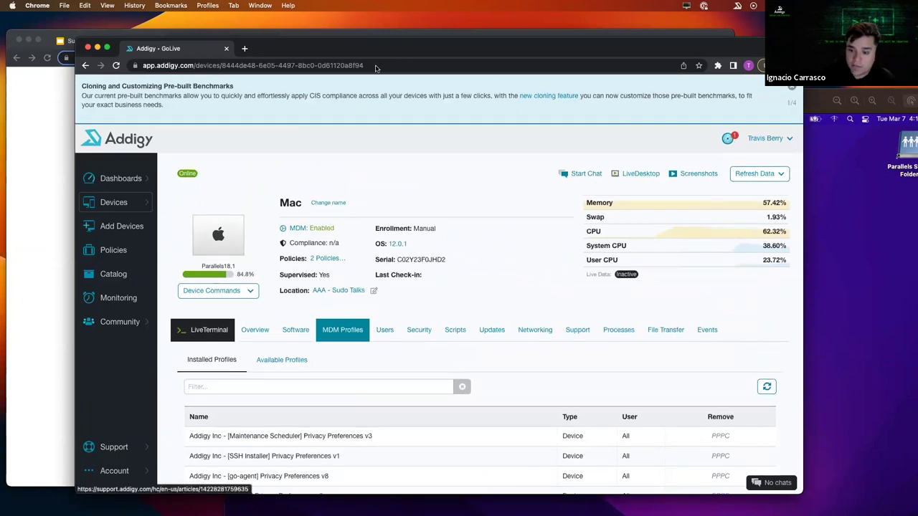
# - Return to the FileVault key import article and select its full web address
pyautogui.click(144, 33)
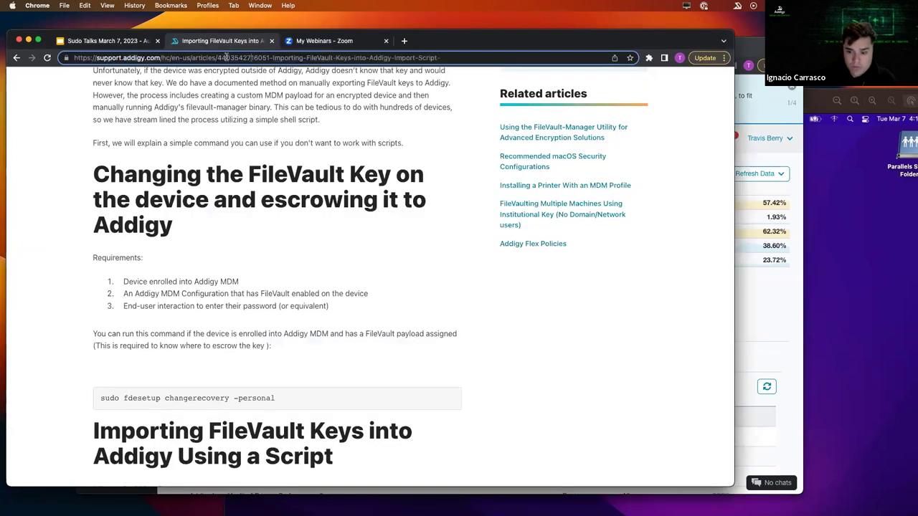
pyautogui.moveTo(449, 60); pyautogui.dragTo(67, 56)
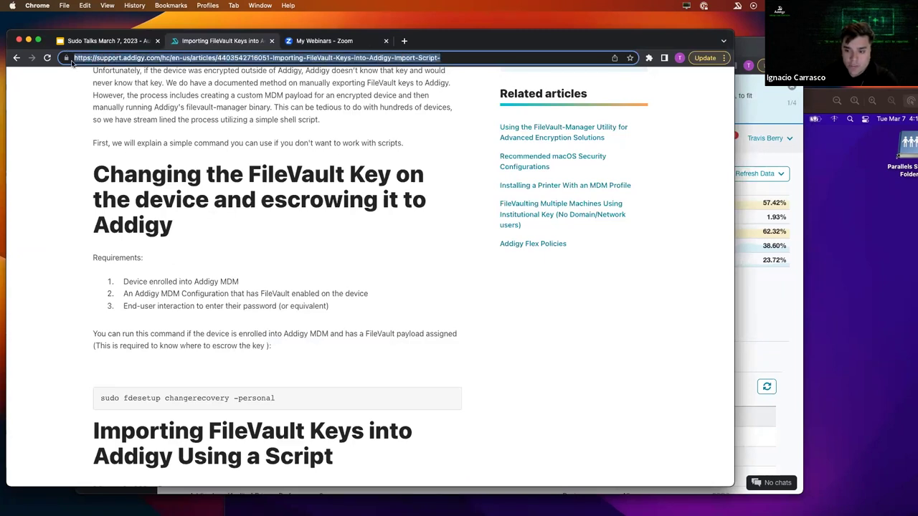